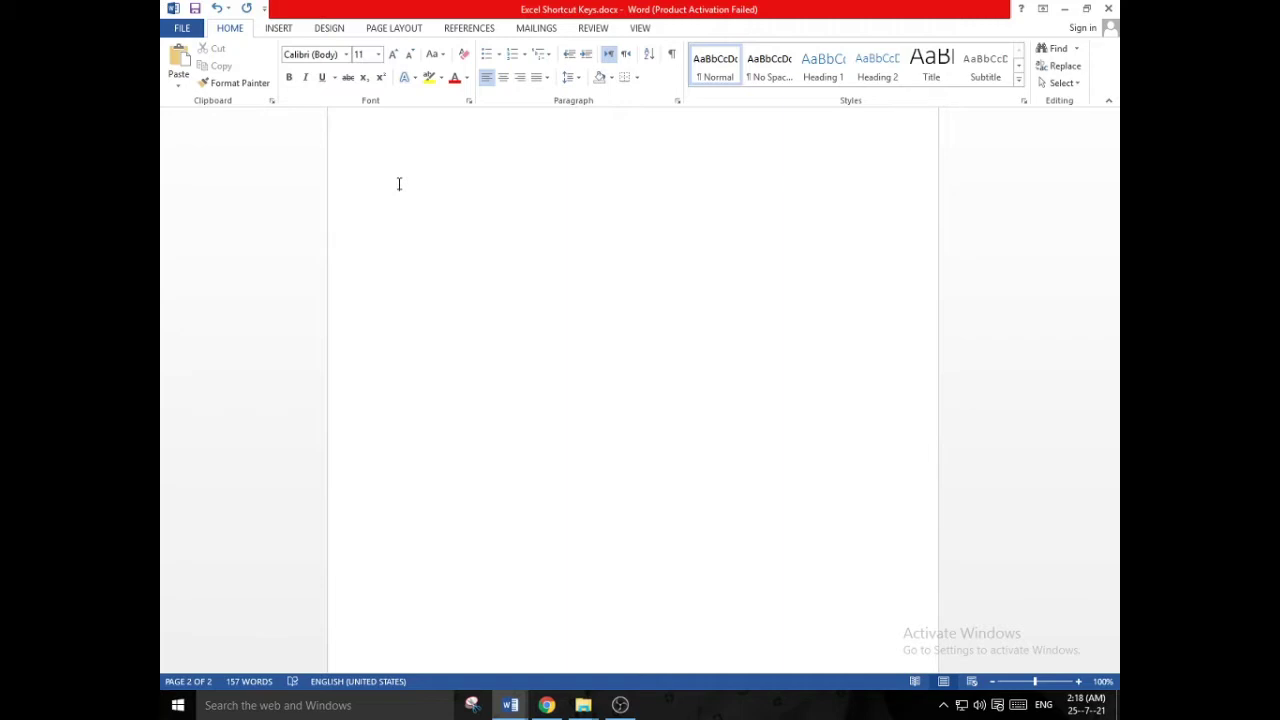
- Enter the heading "MS Word Shortcut keys:" and below it the first list line "1) Ctrl A Select All"
{"action": "type", "text": "MS Word Shortcut keys: "}
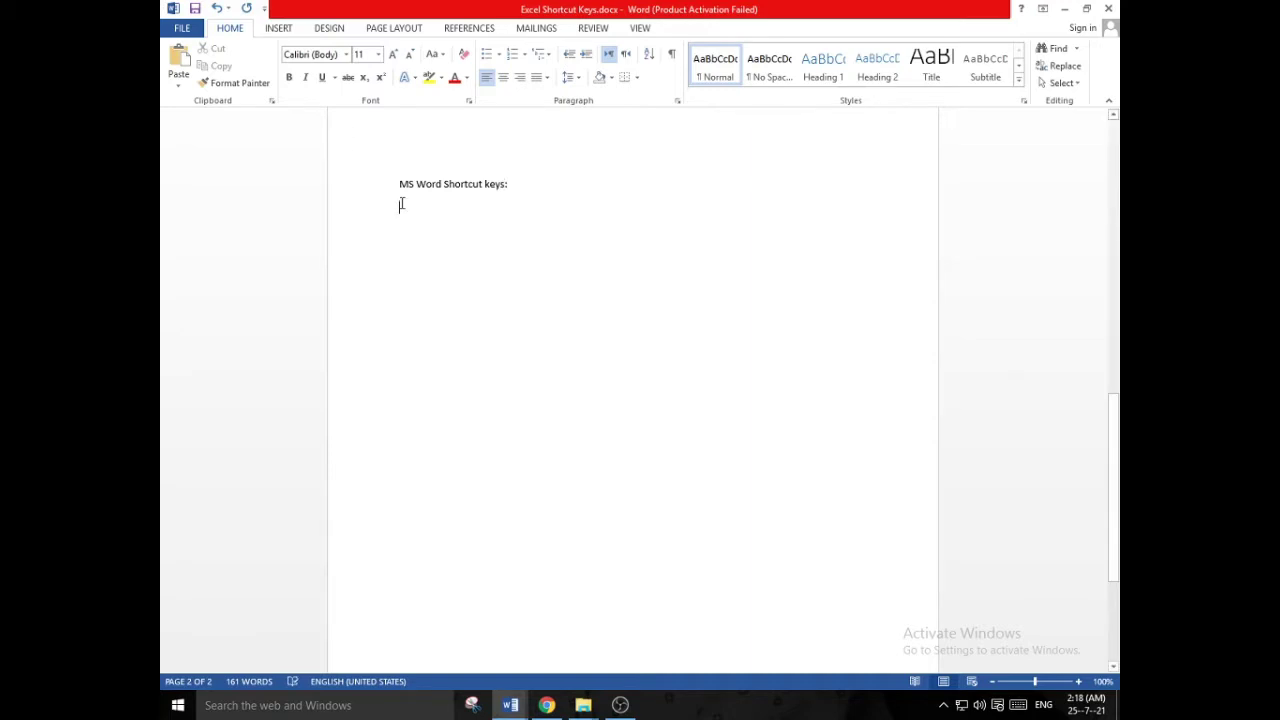
{"action": "type", "text": "1)"}
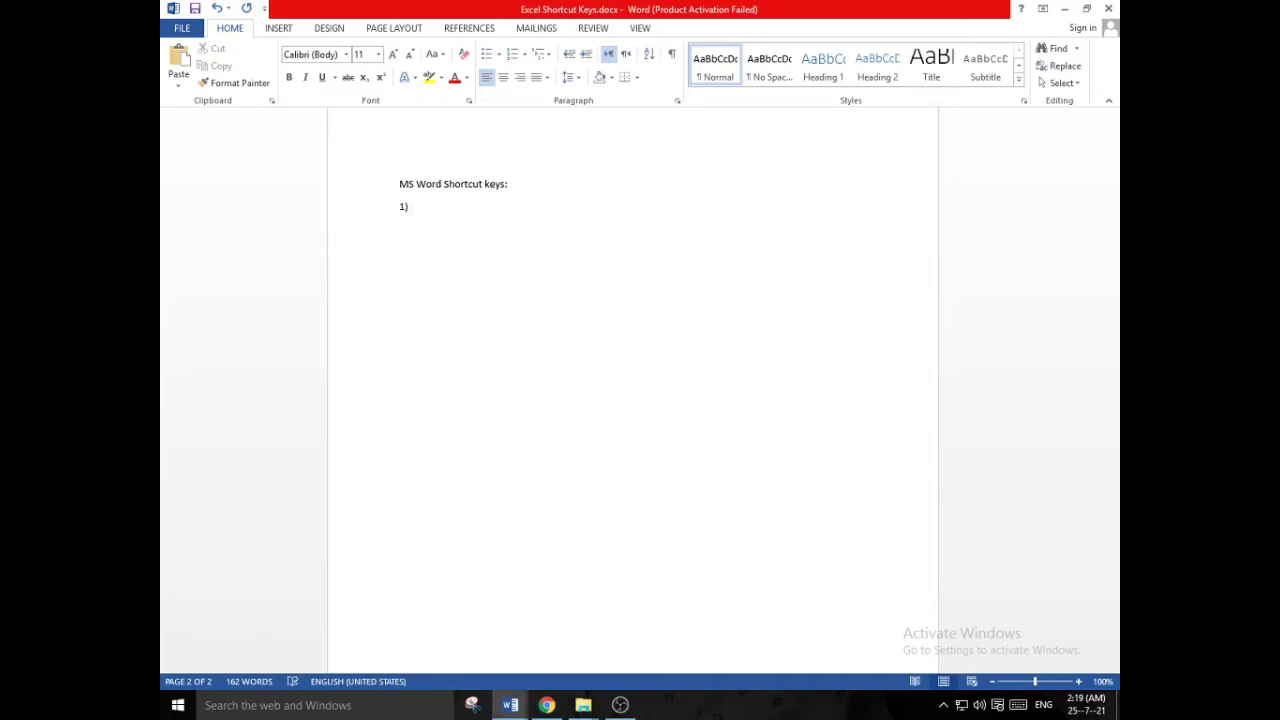
{"action": "type", "text": " Ctrl A"}
{"action": "key", "text": "Return"}
{"action": "left_click", "coordinate": [452, 200]}
{"action": "type", "text": "Select All"}
{"action": "key", "text": "Return"}
- Add the second list line "2) Ctrl B Bold" below the Select All line
{"action": "type", "text": "2) Ctrl B"}
{"action": "key", "text": "Return"}
{"action": "type", "text": "Bold"}
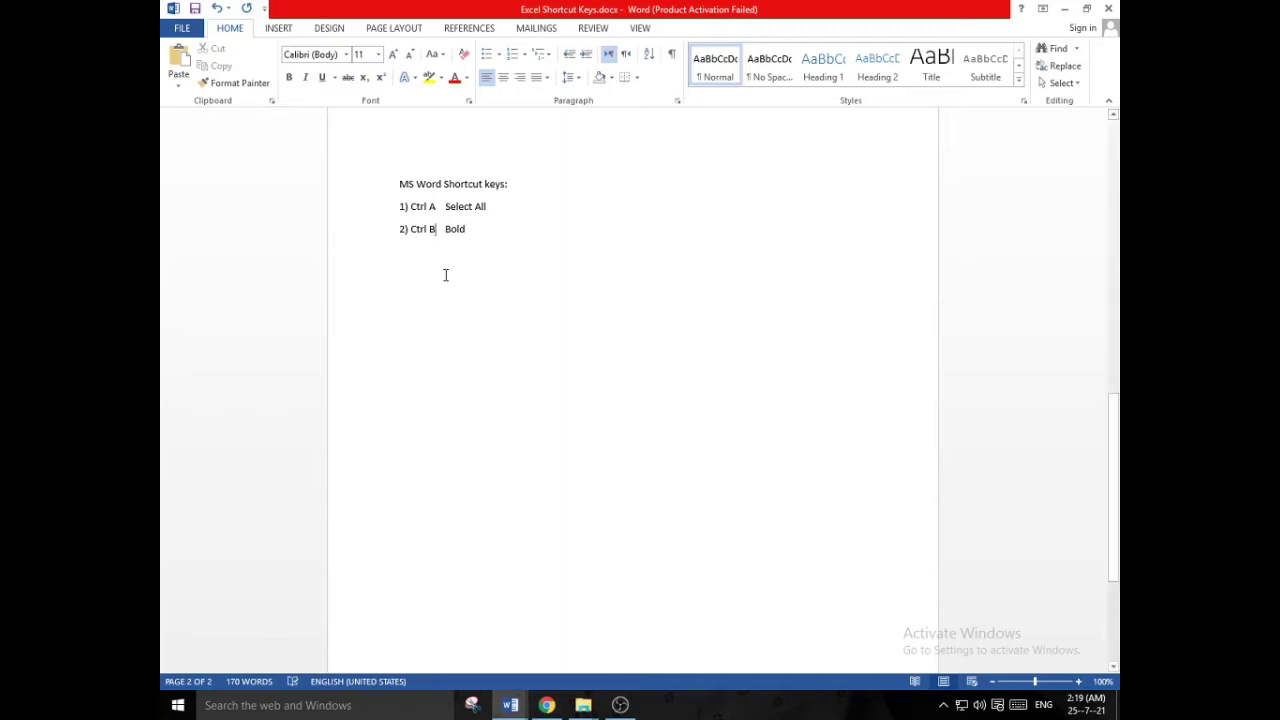
- Apply bold to the heading and both list lines, and remove it again
{"action": "key", "text": "ctrl+b"}
{"action": "key", "text": "ctrl+b"}
{"action": "left_click_drag", "start_coordinate": [398, 184], "coordinate": [474, 238]}
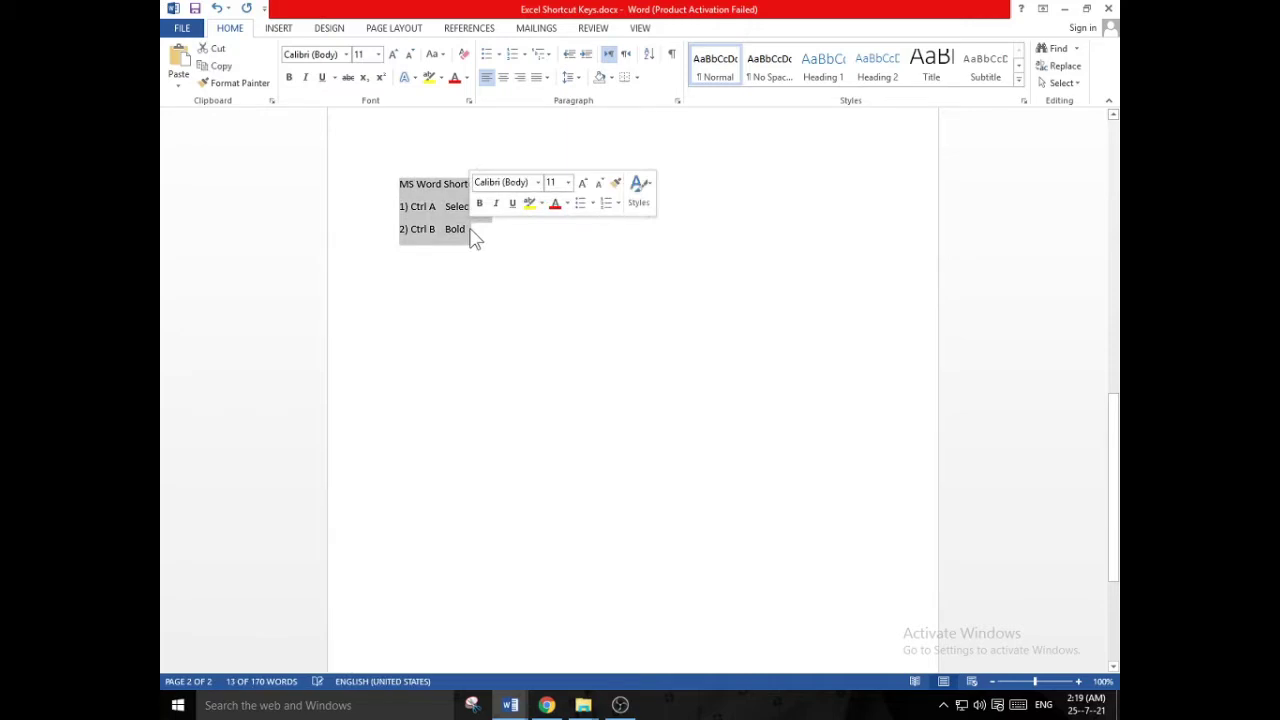
{"action": "key", "text": "ctrl+b"}
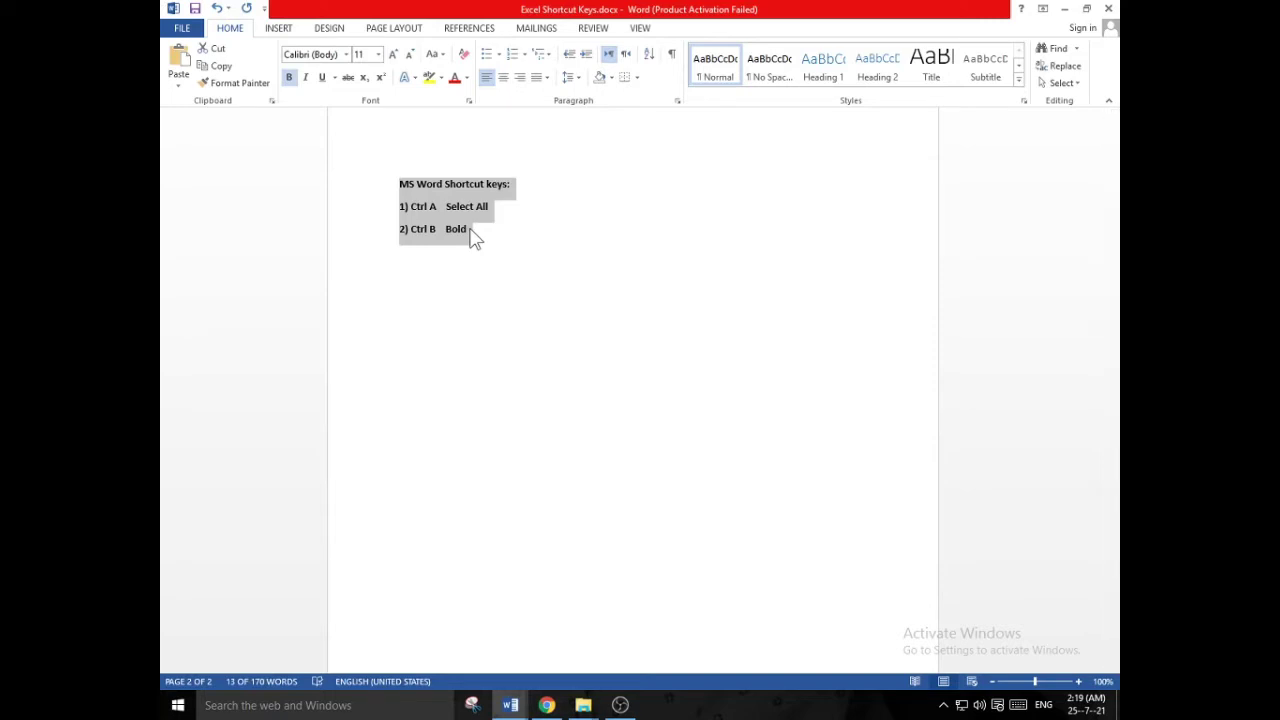
{"action": "key", "text": "ctrl+b"}
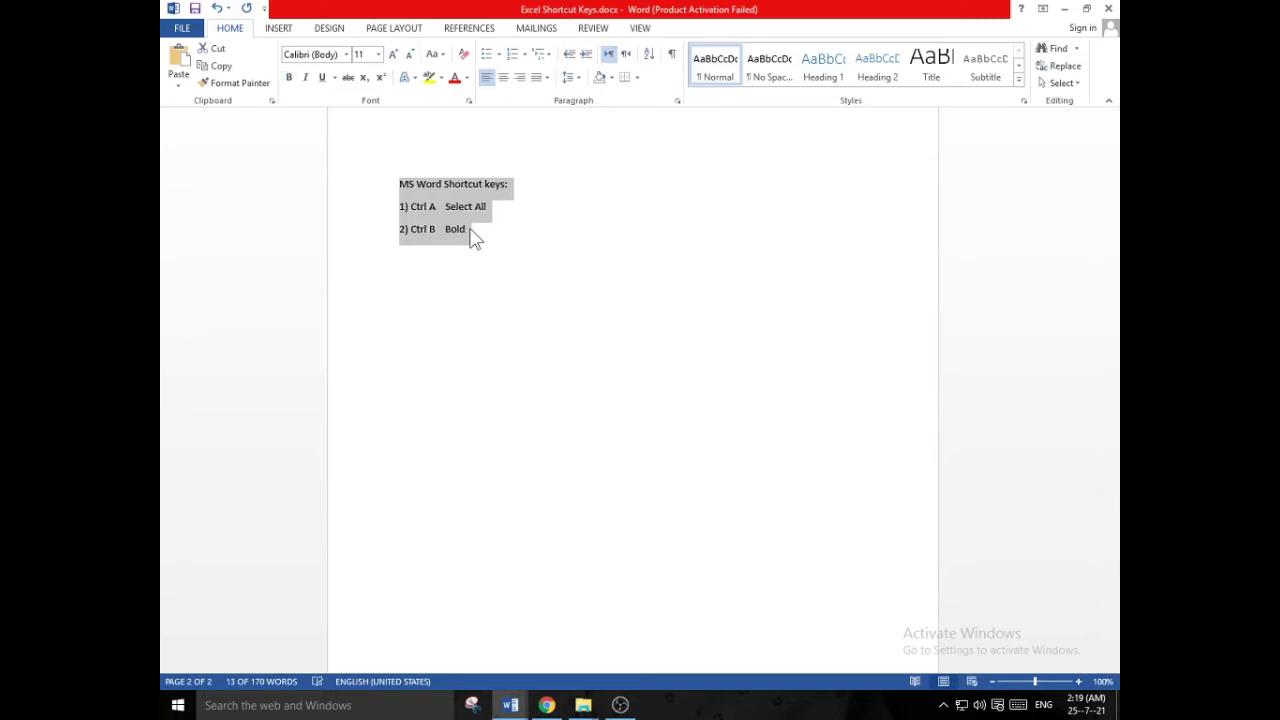
{"action": "left_click", "coordinate": [471, 234]}
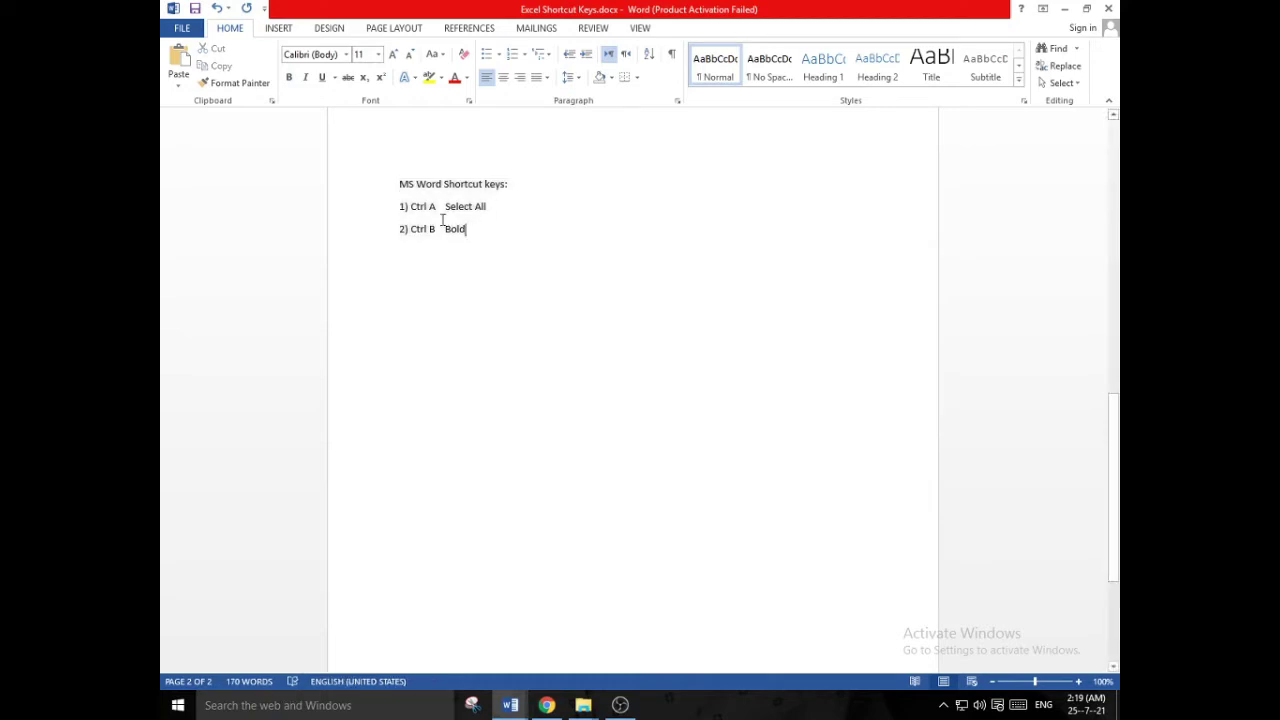
- Select the entire document, clear the selection, and select everything once more
{"action": "left_click", "coordinate": [446, 207]}
{"action": "key", "text": "ctrl+a"}
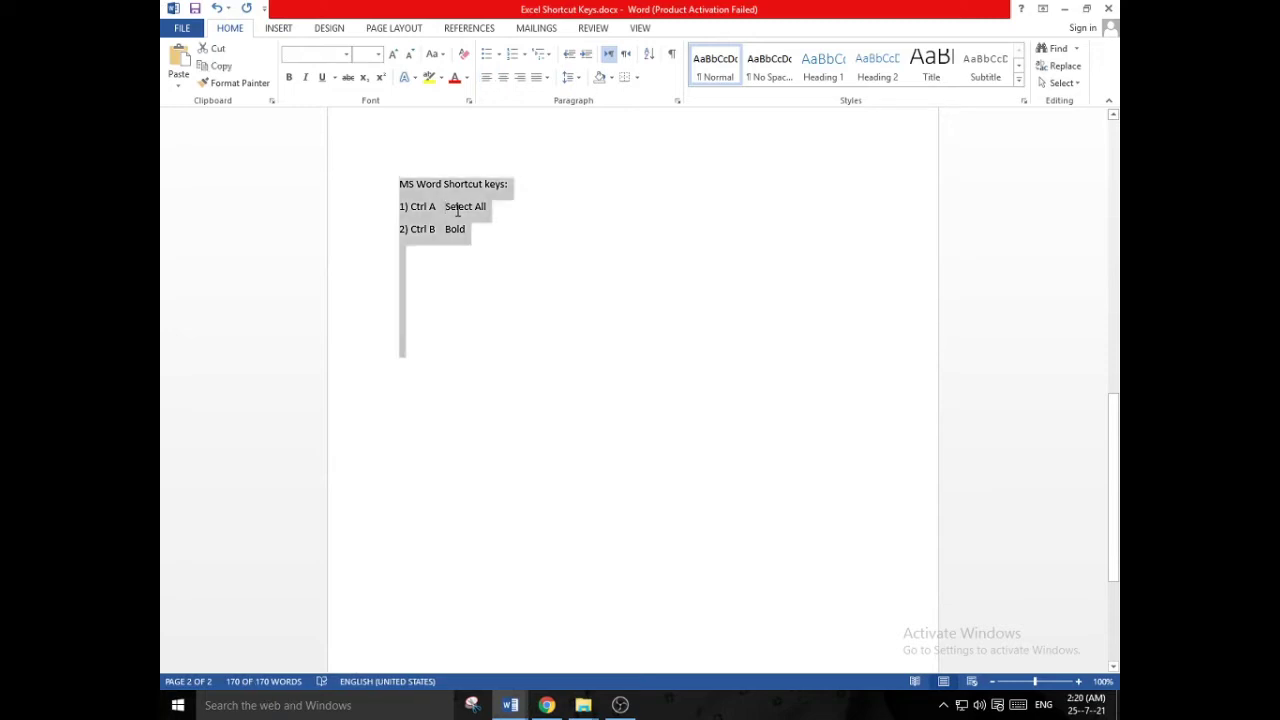
{"action": "left_click", "coordinate": [509, 271]}
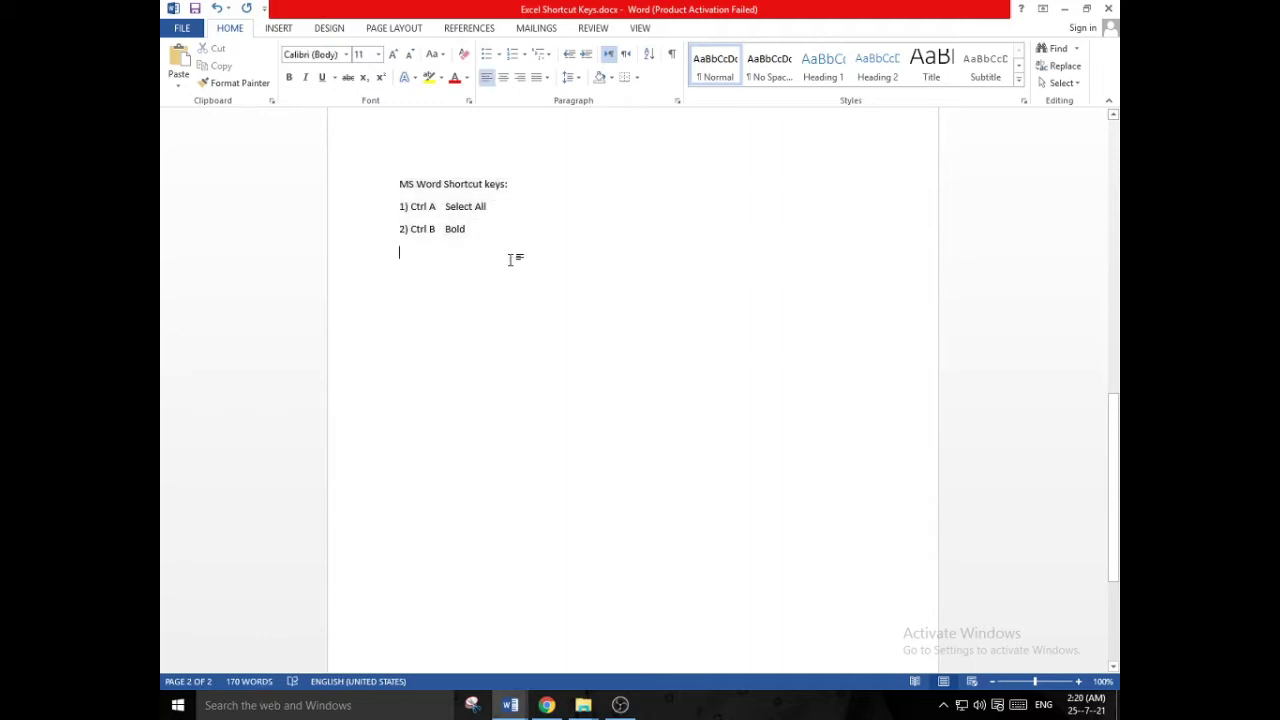
{"action": "key", "text": "ctrl+a"}
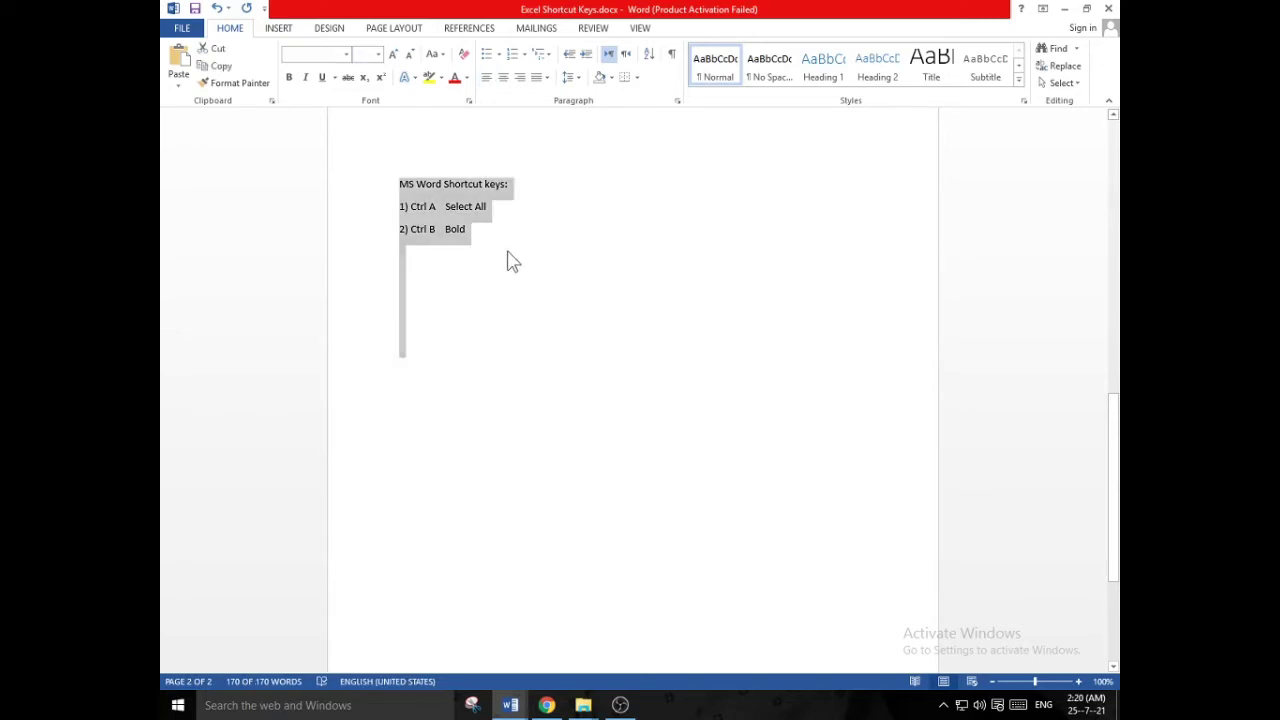
- Add the third list line "3) C Copy" on the empty line below the Bold entry
{"action": "left_click", "coordinate": [510, 262]}
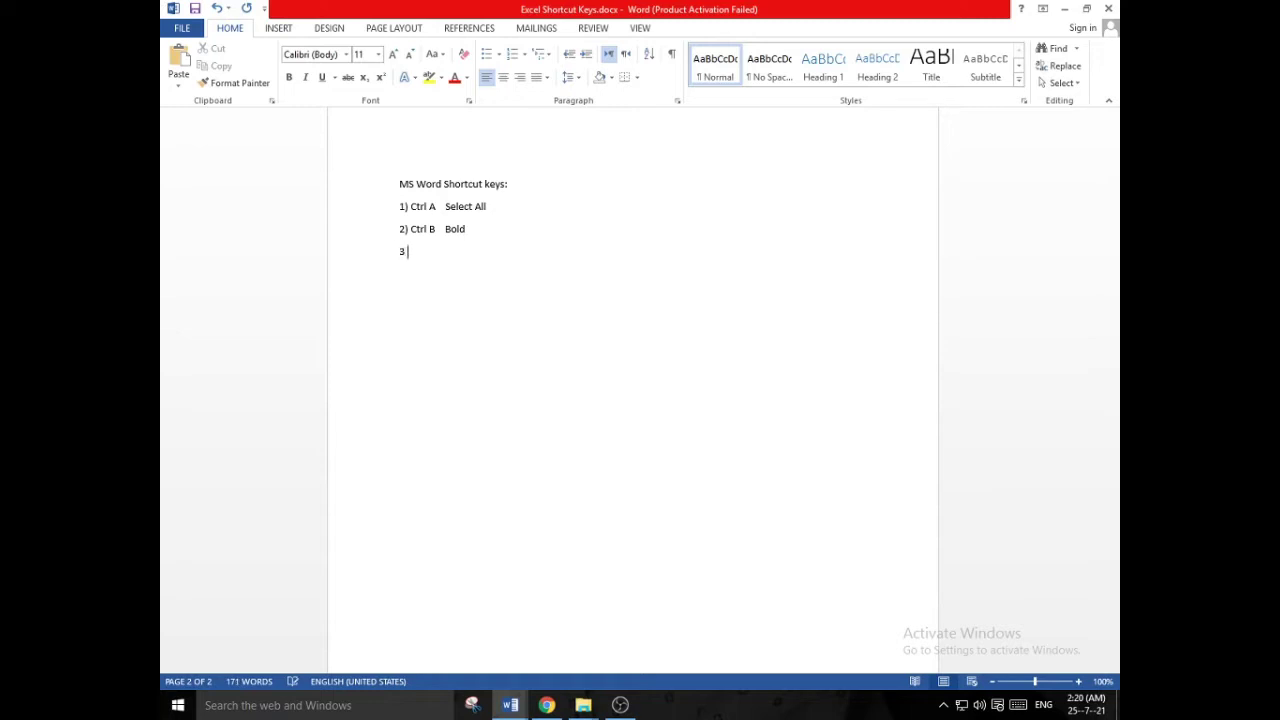
{"action": "type", "text": ") C"}
{"action": "key", "text": "Right"}
{"action": "key", "text": "Right"}
{"action": "key", "text": "Right"}
{"action": "type", "text": "Copy"}
{"action": "key", "text": "Return"}
- Add the fourth list line "4) D Default font set" and start a new paragraph after it
{"action": "type", "text": "4) d"}
{"action": "key", "text": "BackSpace"}
{"action": "type", "text": "D"}
{"action": "type", "text": "Default font set"}
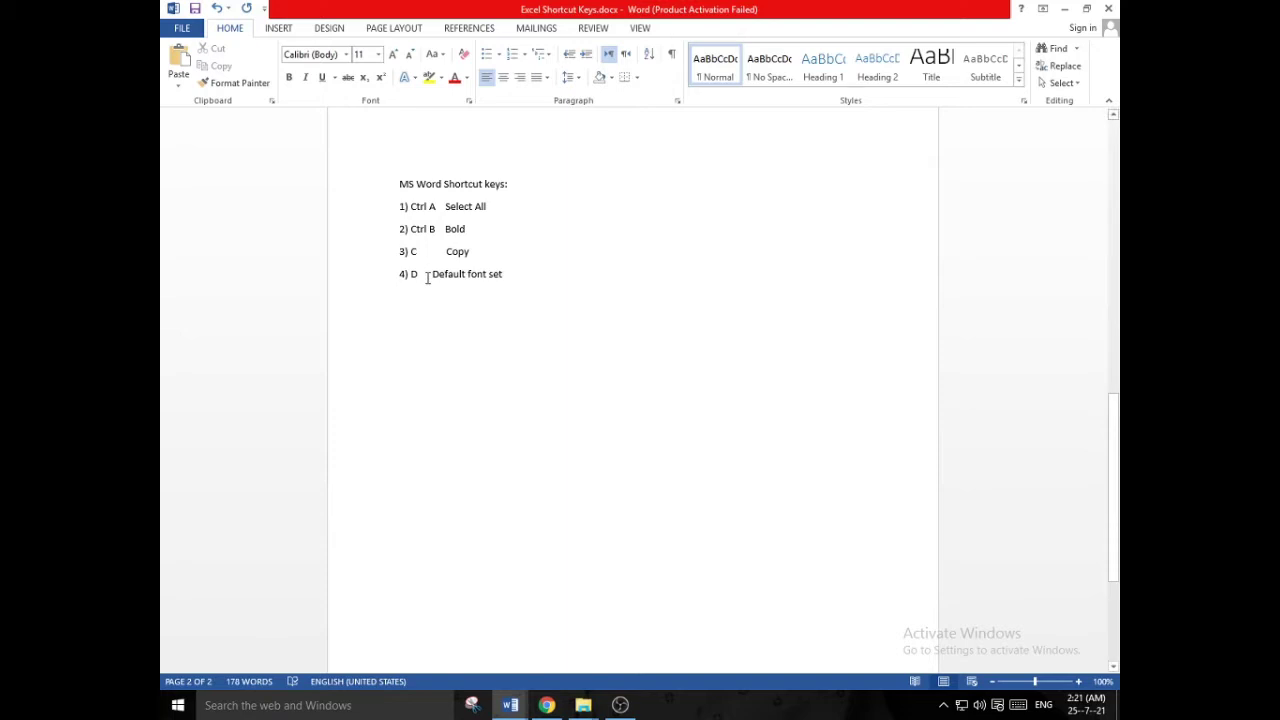
{"action": "key", "text": "Return"}
{"action": "key", "text": "ctrl+d"}
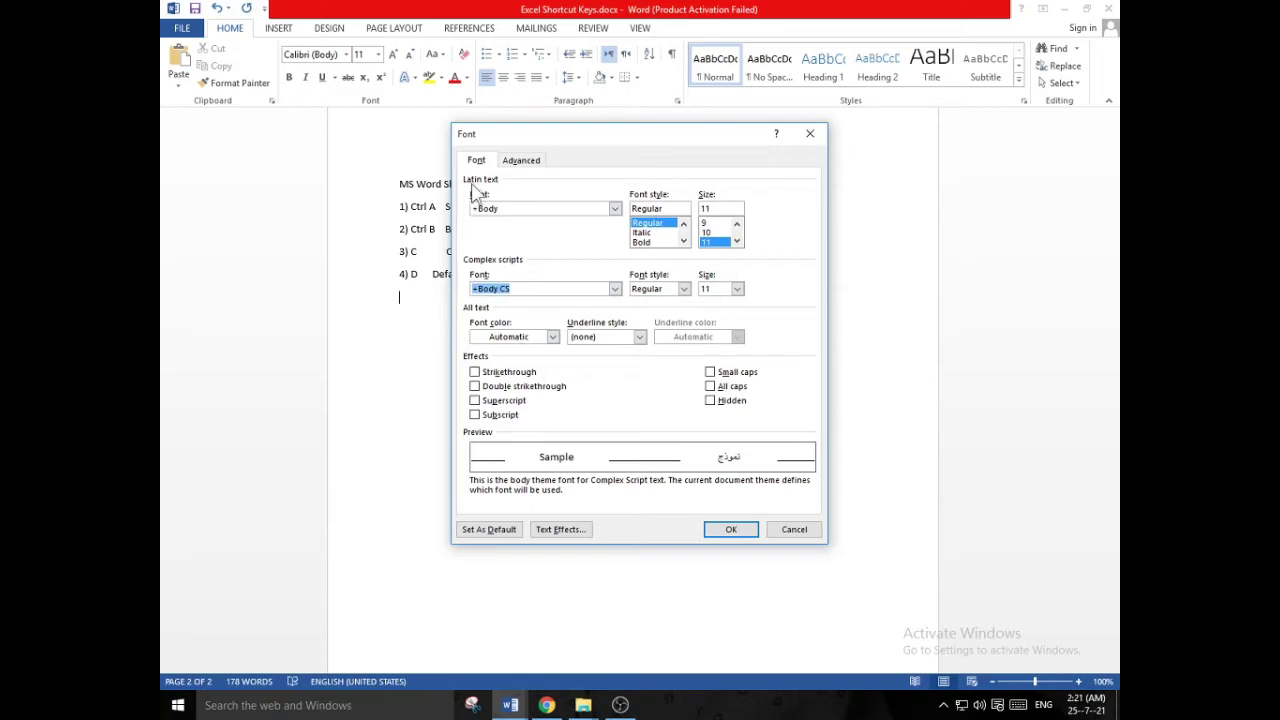
{"action": "left_click", "coordinate": [615, 209]}
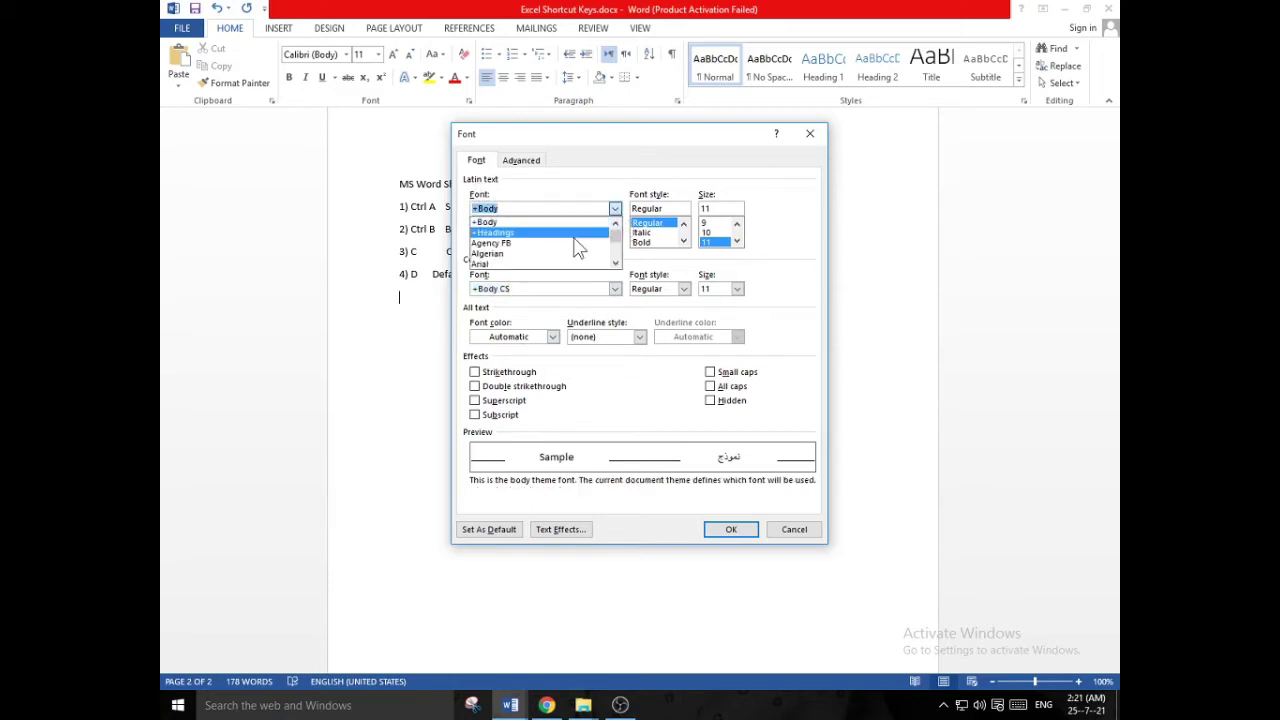
{"action": "scroll", "coordinate": [570, 250], "scroll_direction": "down", "scroll_amount": 2}
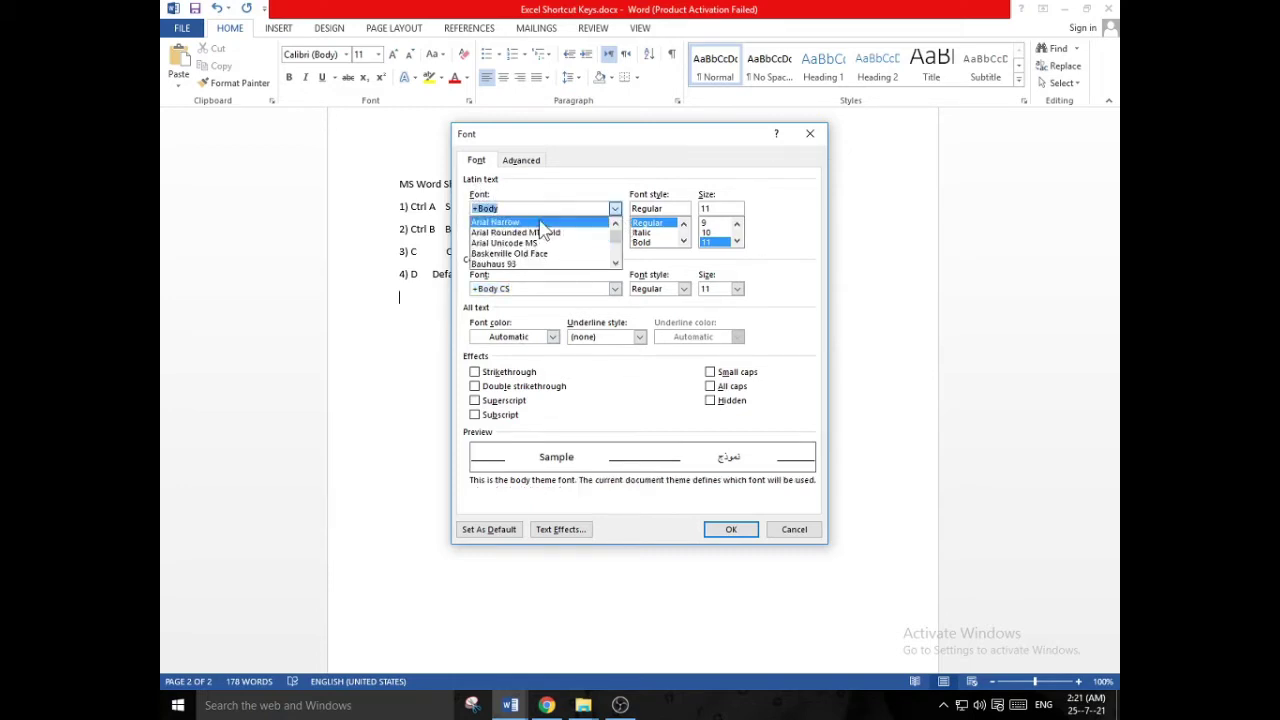
{"action": "scroll", "coordinate": [543, 228], "scroll_direction": "down", "scroll_amount": 2}
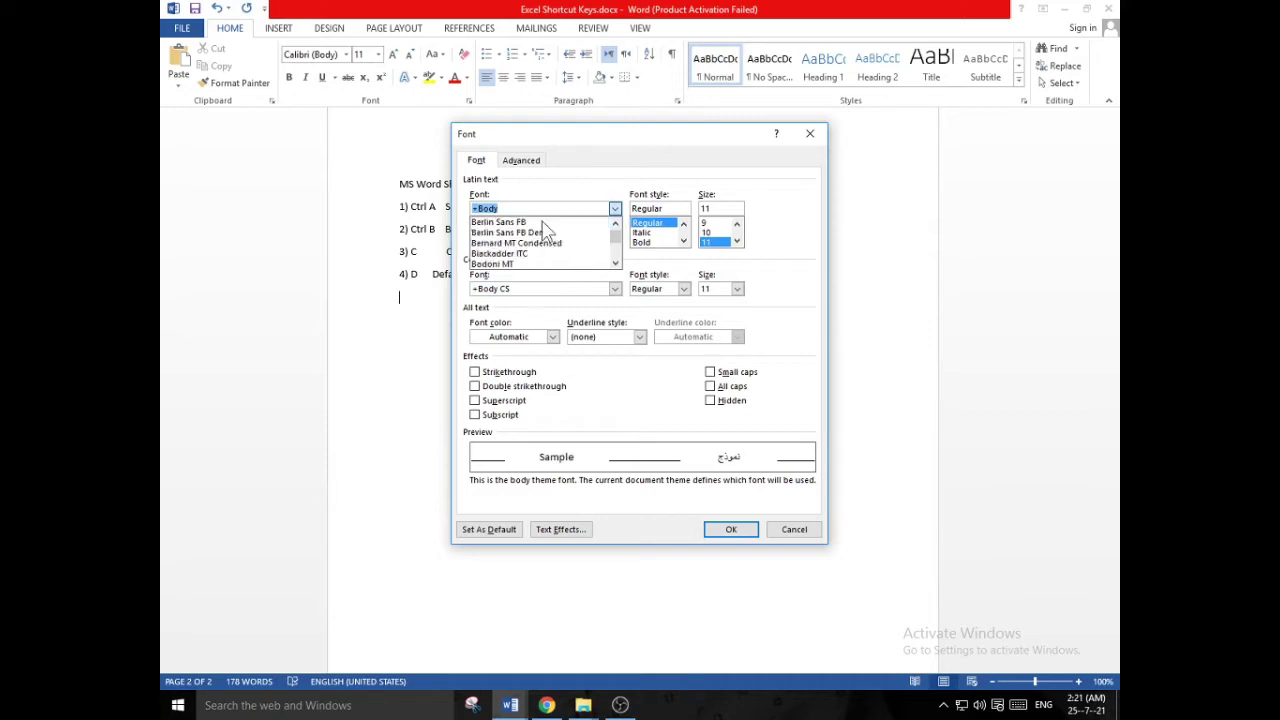
{"action": "scroll", "coordinate": [543, 228], "scroll_direction": "down", "scroll_amount": 5}
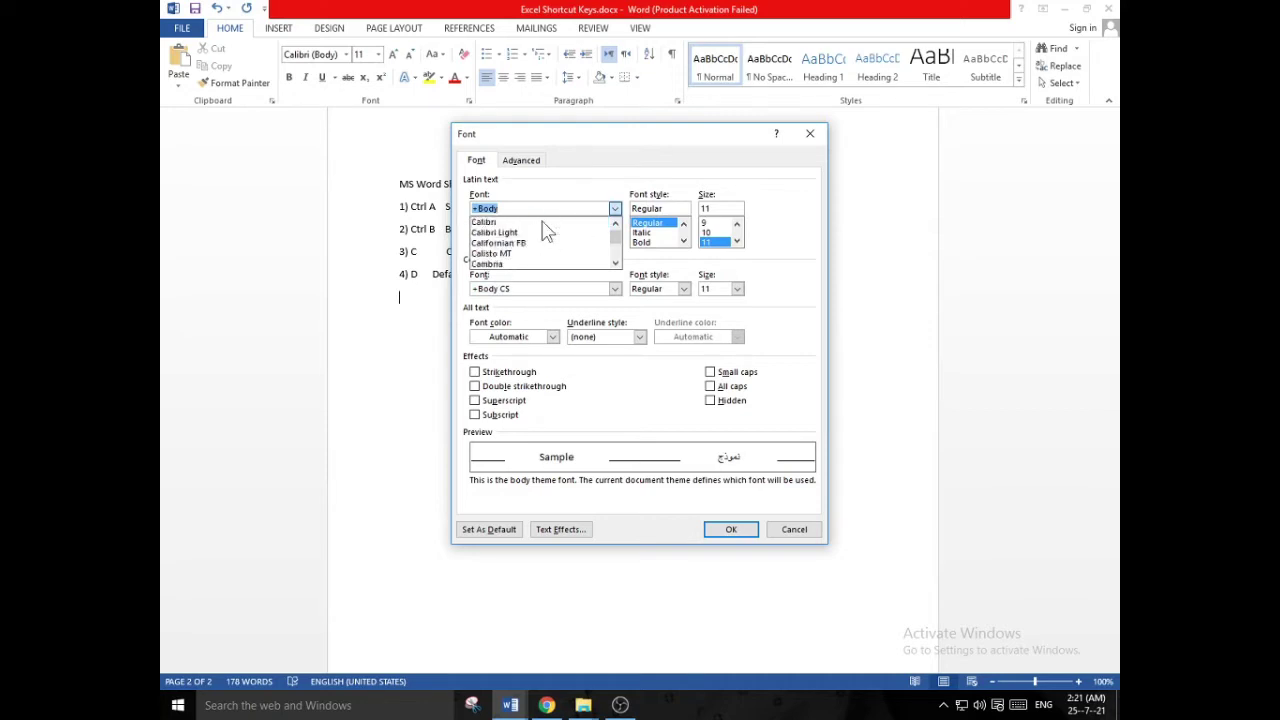
{"action": "left_click", "coordinate": [514, 226]}
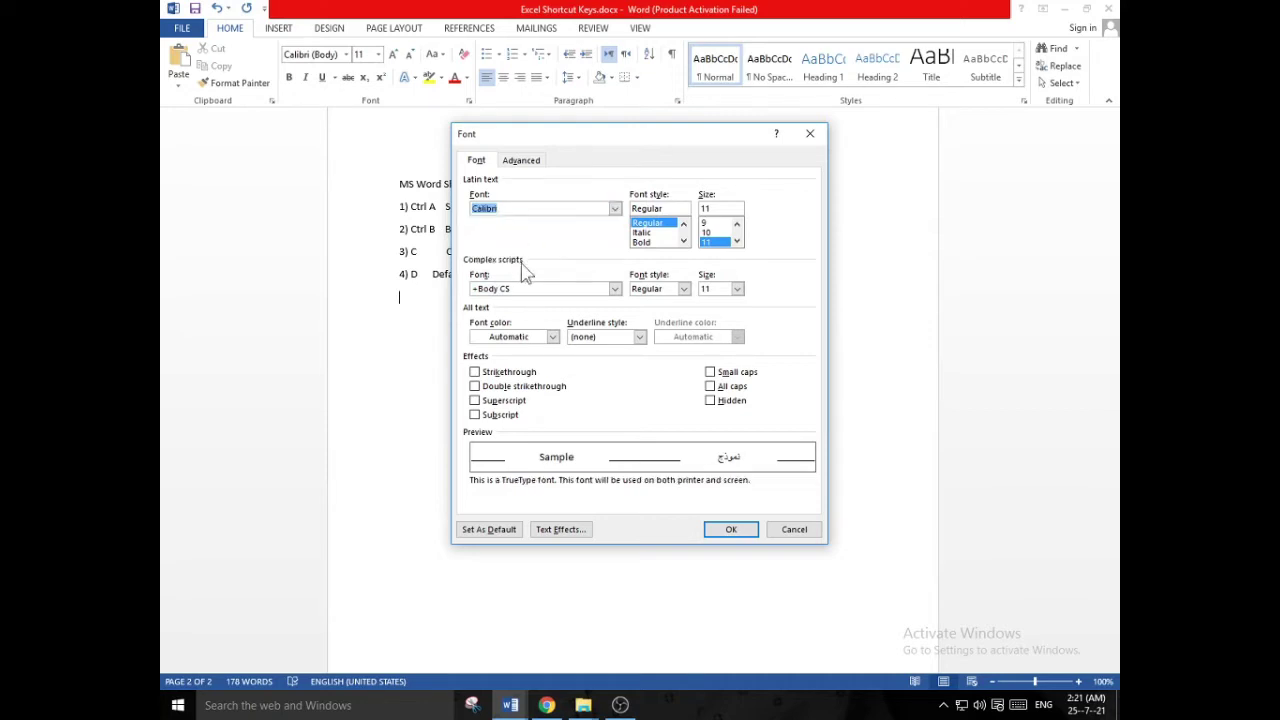
{"action": "left_click", "coordinate": [615, 288]}
{"action": "scroll", "coordinate": [568, 313], "scroll_direction": "down", "scroll_amount": 15}
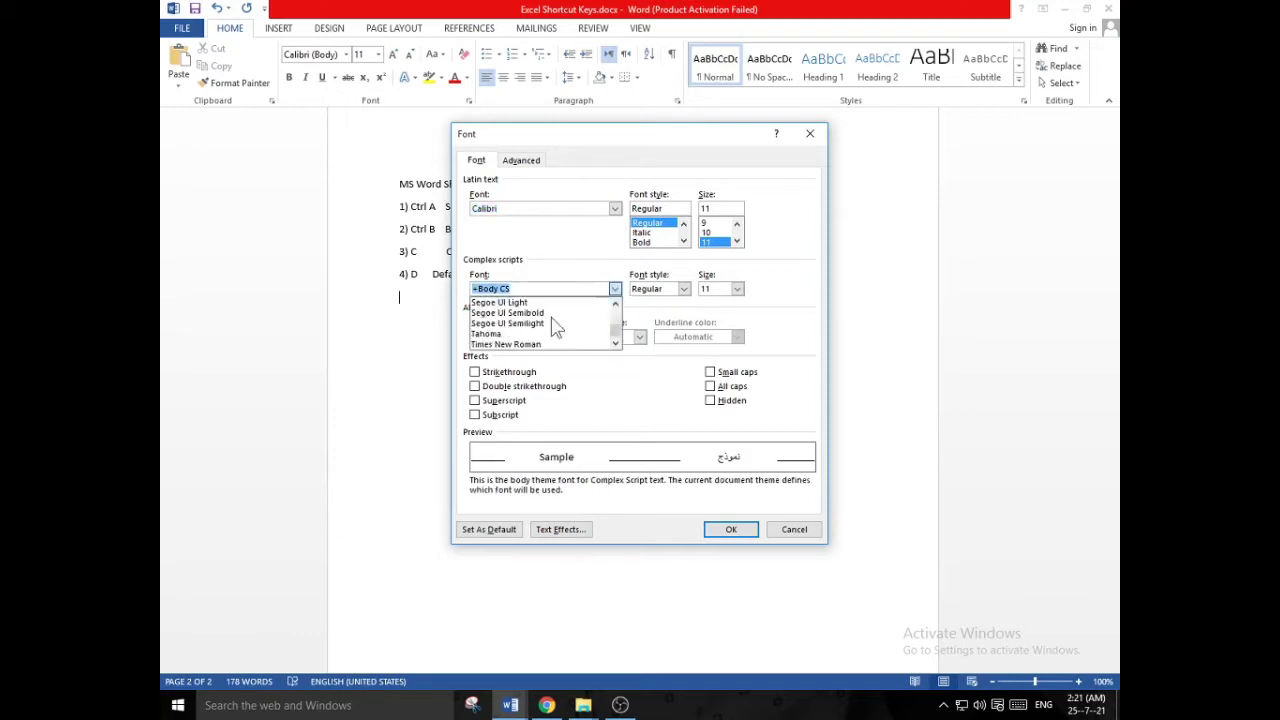
{"action": "left_click", "coordinate": [527, 344]}
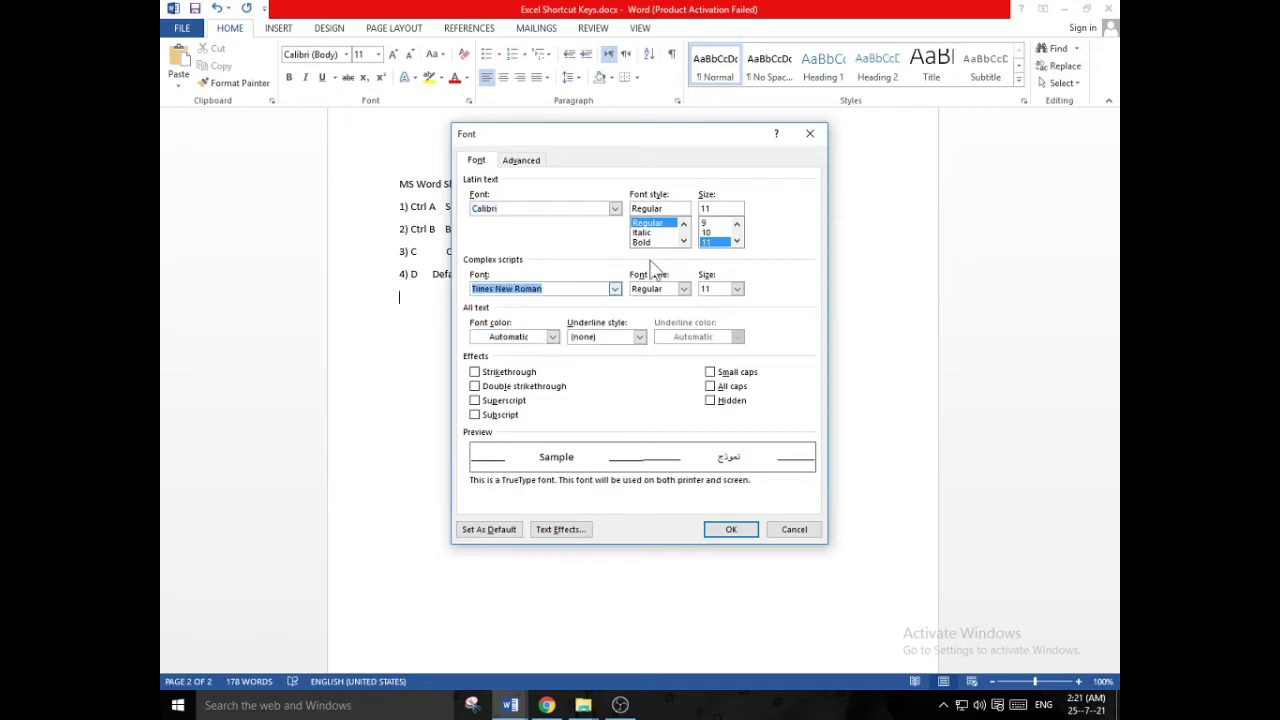
{"action": "left_click", "coordinate": [810, 133]}
- For the heading and all four list lines, choose Latin font +Headings at size 12 and complex scripts font Times New Roman
{"action": "left_click_drag", "start_coordinate": [398, 184], "coordinate": [517, 291]}
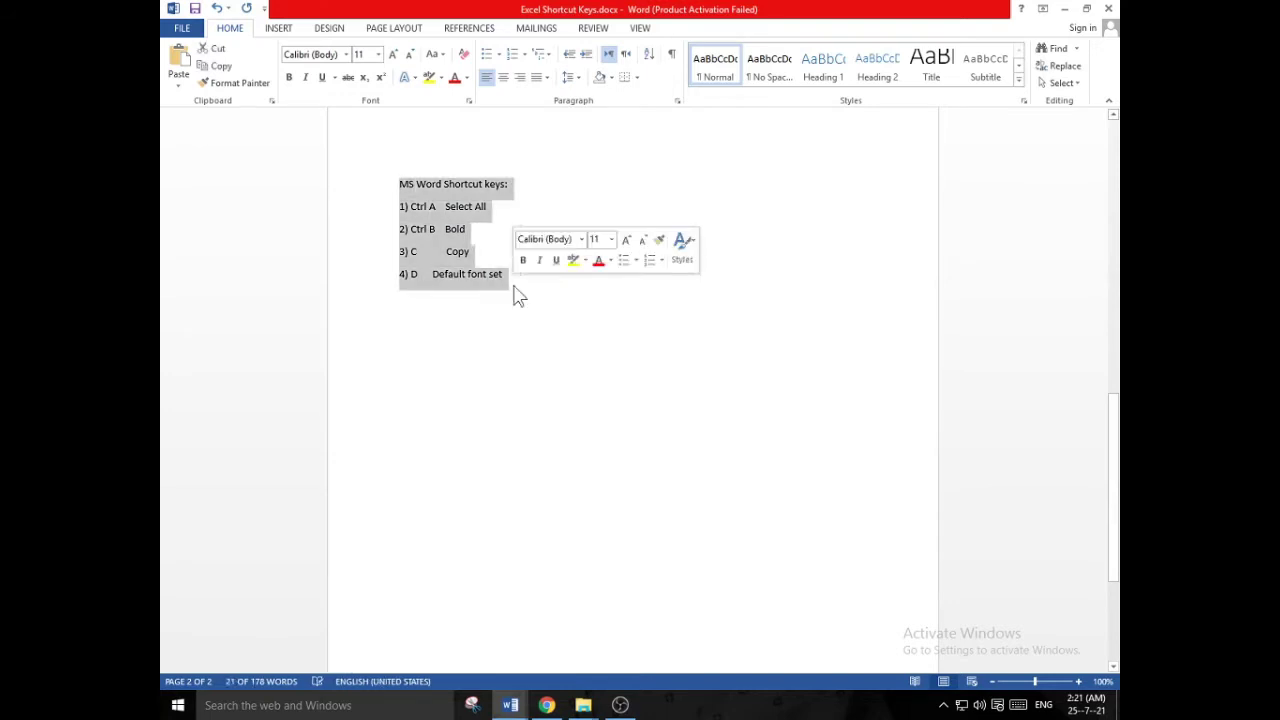
{"action": "key", "text": "ctrl+d"}
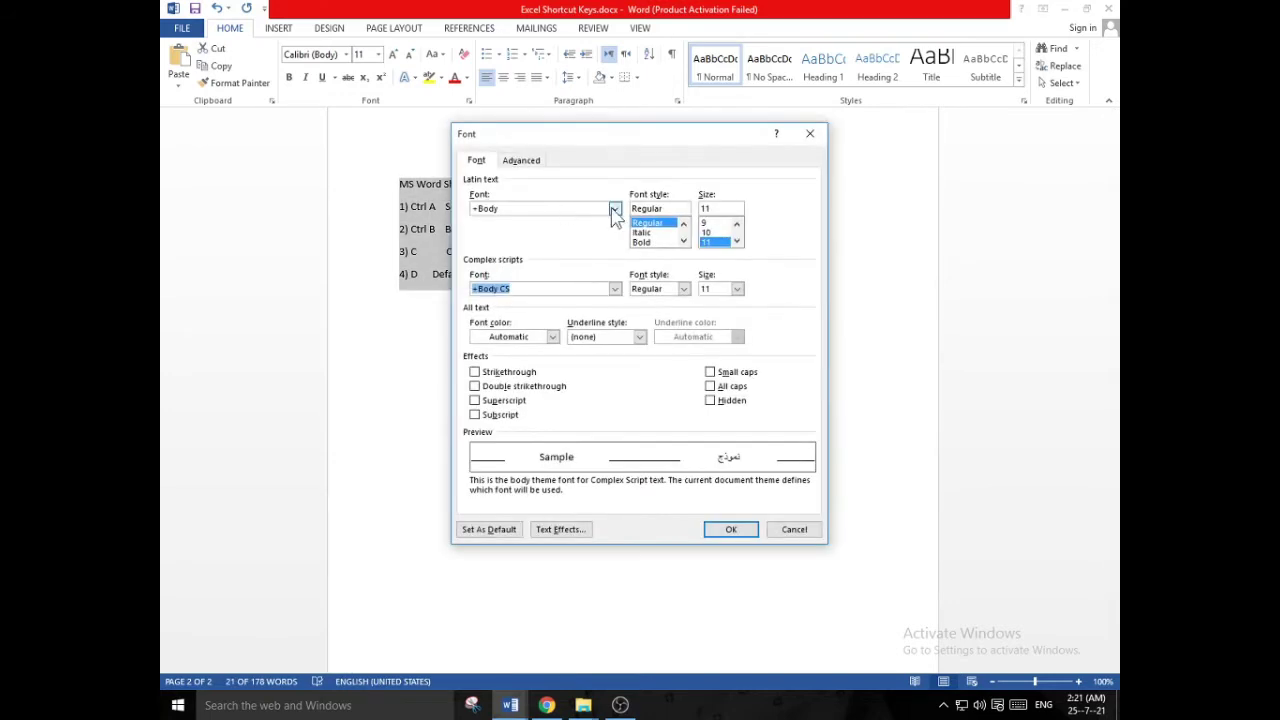
{"action": "left_click", "coordinate": [615, 210]}
{"action": "left_click", "coordinate": [548, 232]}
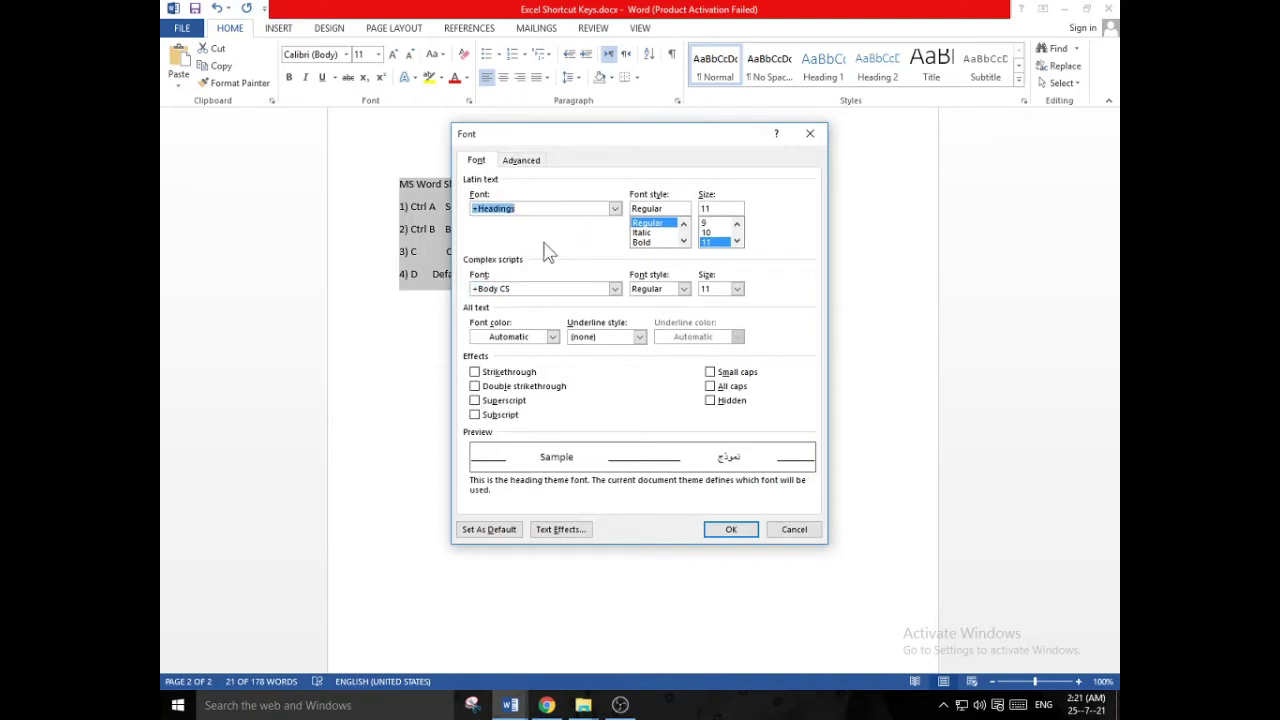
{"action": "left_click", "coordinate": [615, 289]}
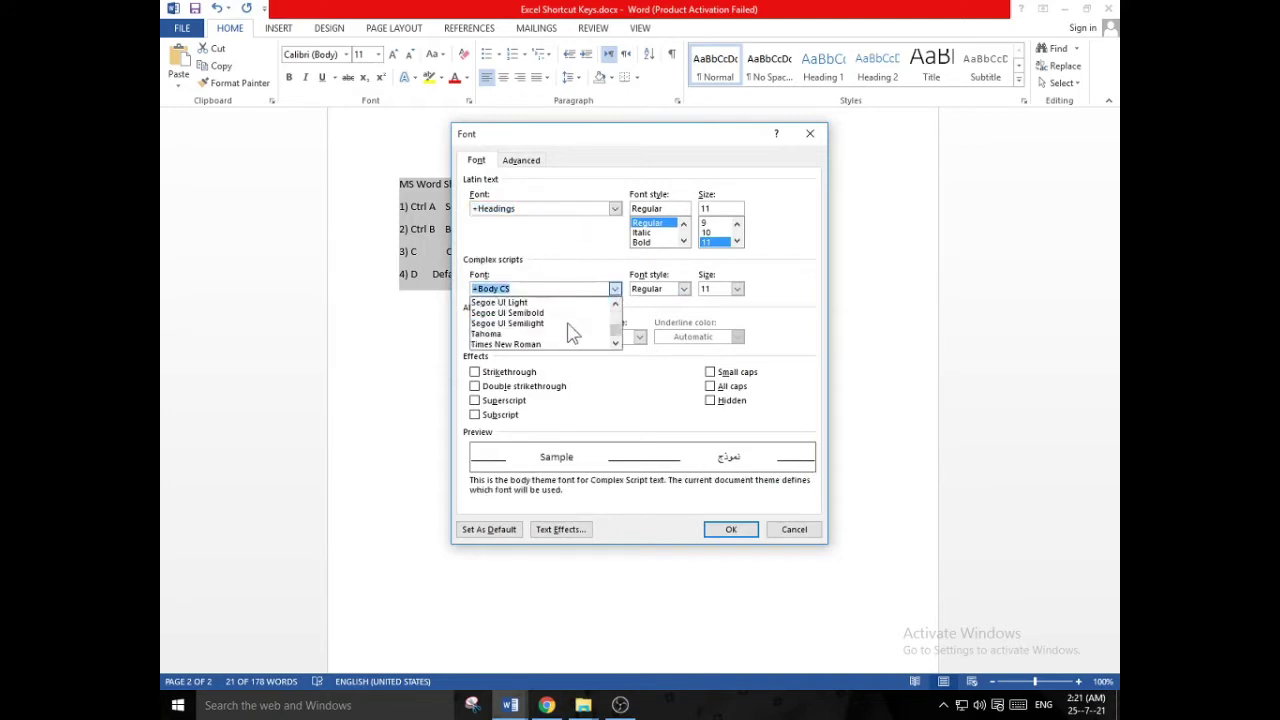
{"action": "left_click", "coordinate": [541, 348]}
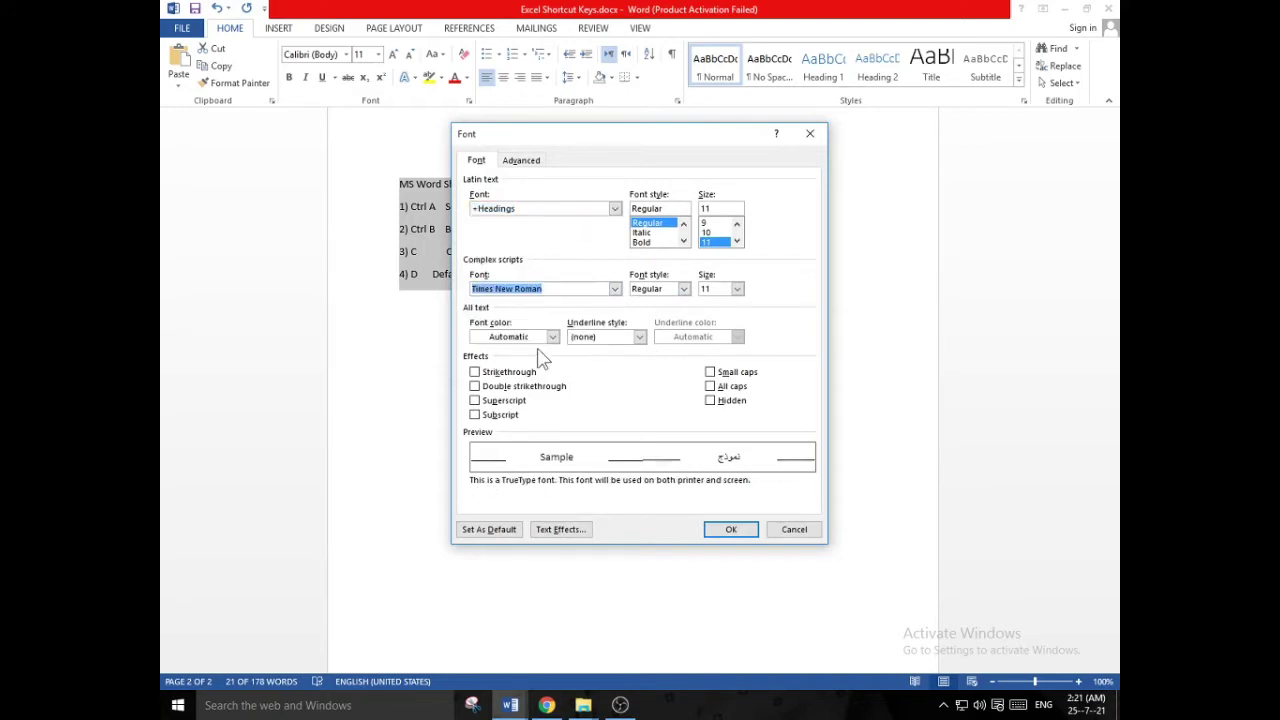
{"action": "left_click", "coordinate": [737, 241]}
{"action": "left_click", "coordinate": [722, 242]}
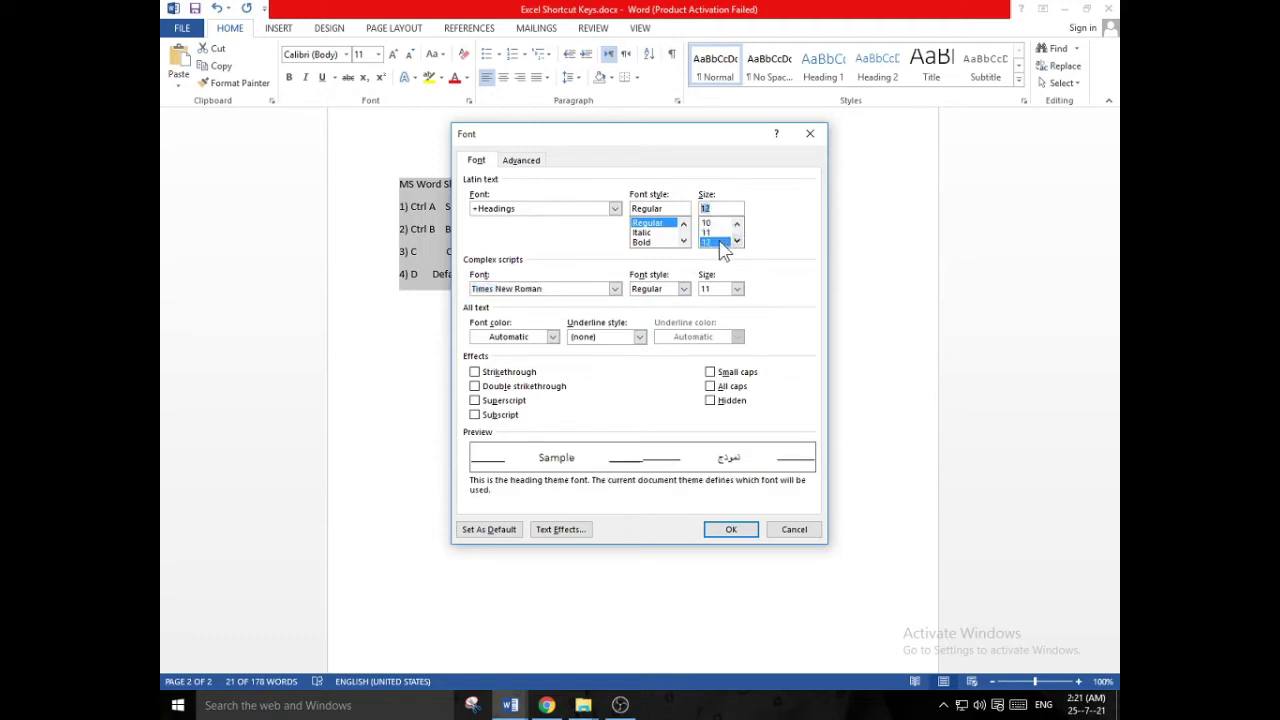
- Choose an orange font color and a single underline for the selected lines, and apply the font settings
{"action": "left_click", "coordinate": [552, 337]}
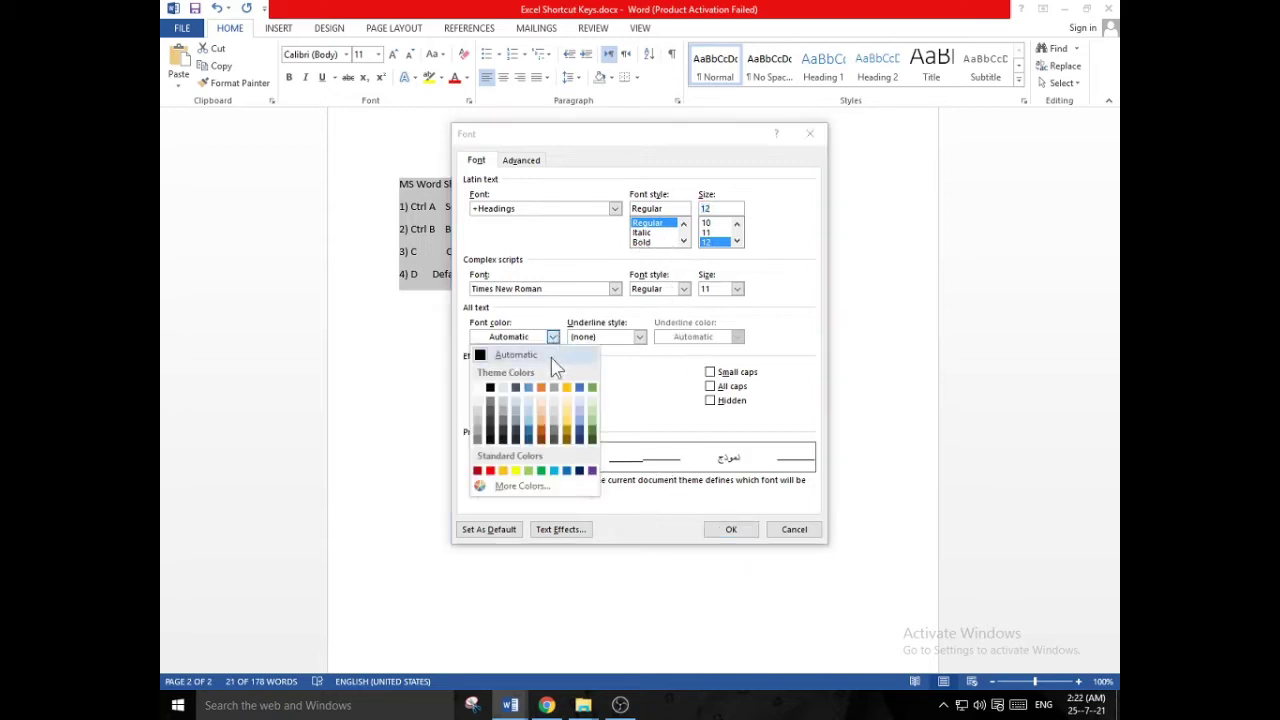
{"action": "left_click", "coordinate": [505, 470]}
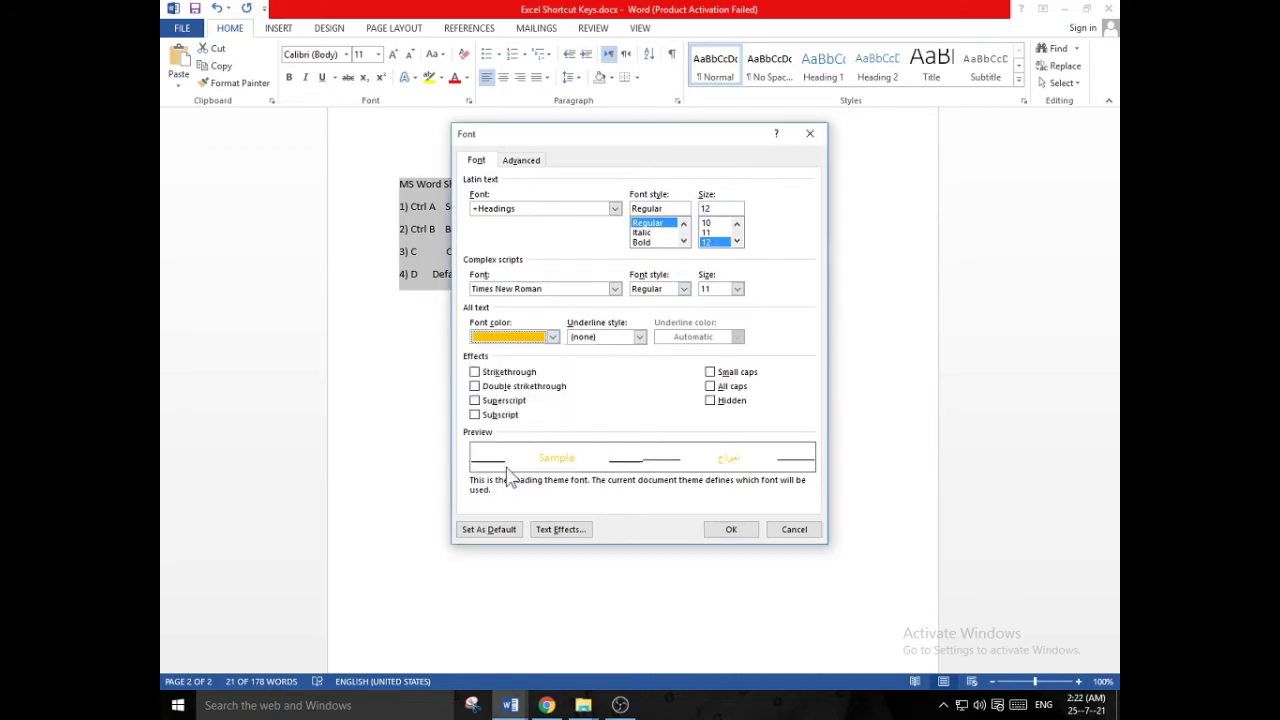
{"action": "left_click", "coordinate": [639, 337]}
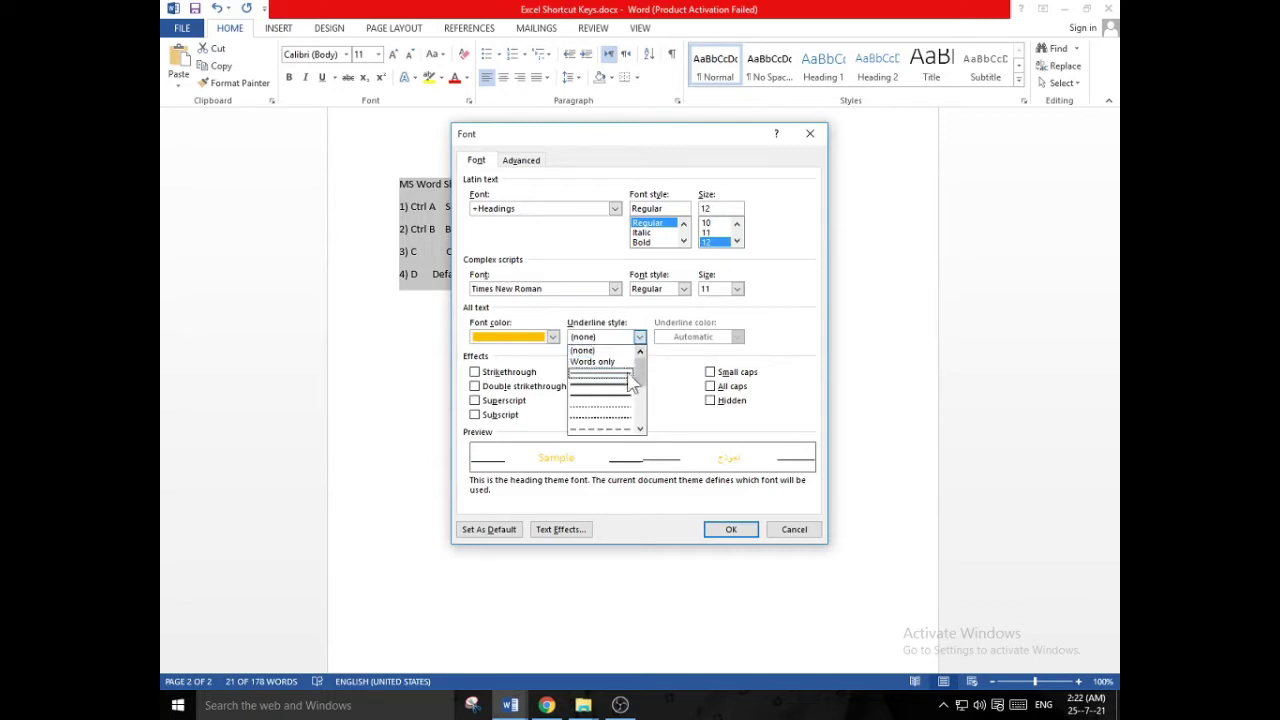
{"action": "left_click", "coordinate": [629, 378]}
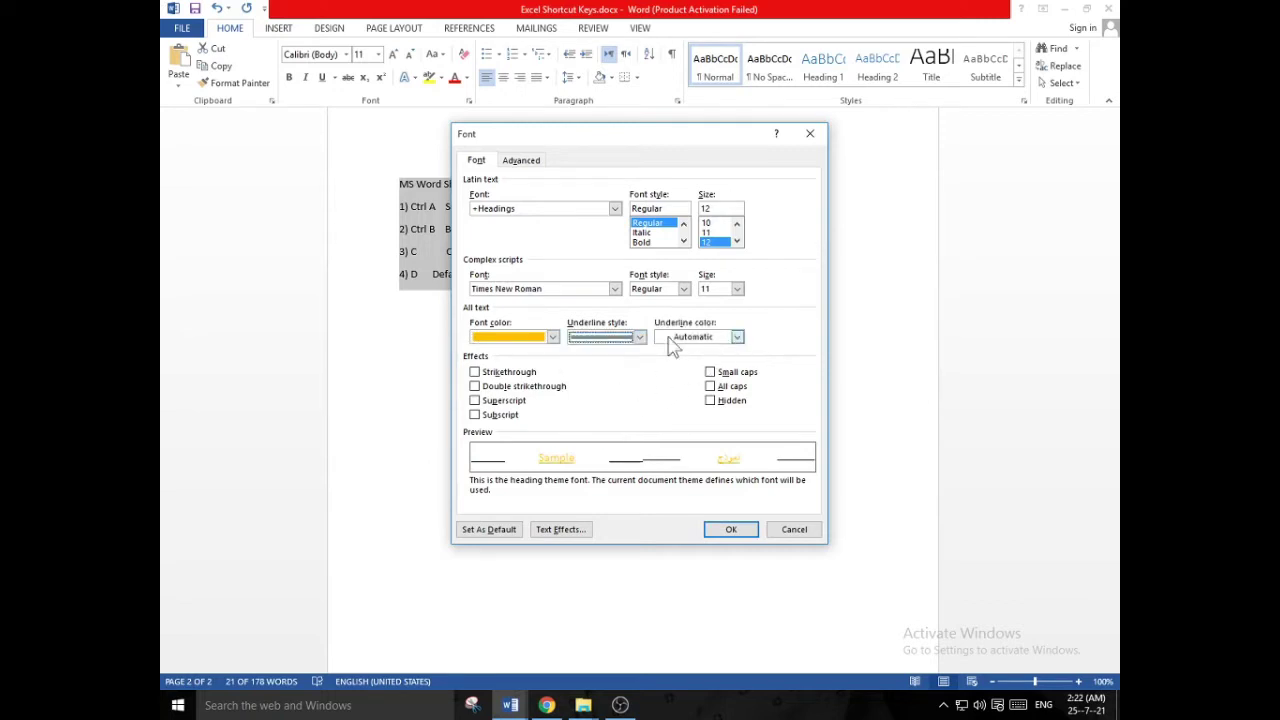
{"action": "left_click", "coordinate": [722, 530]}
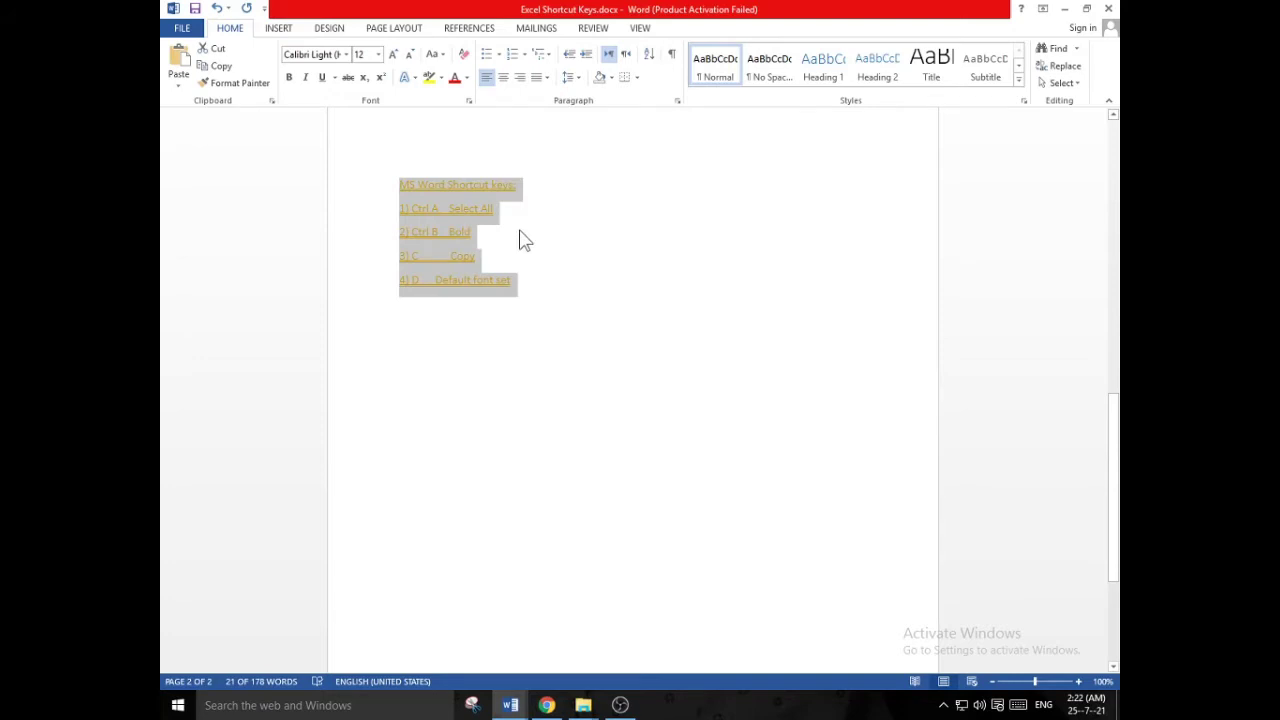
- Change the font color of the selected heading and list lines to red in the font settings
{"action": "left_click", "coordinate": [468, 101]}
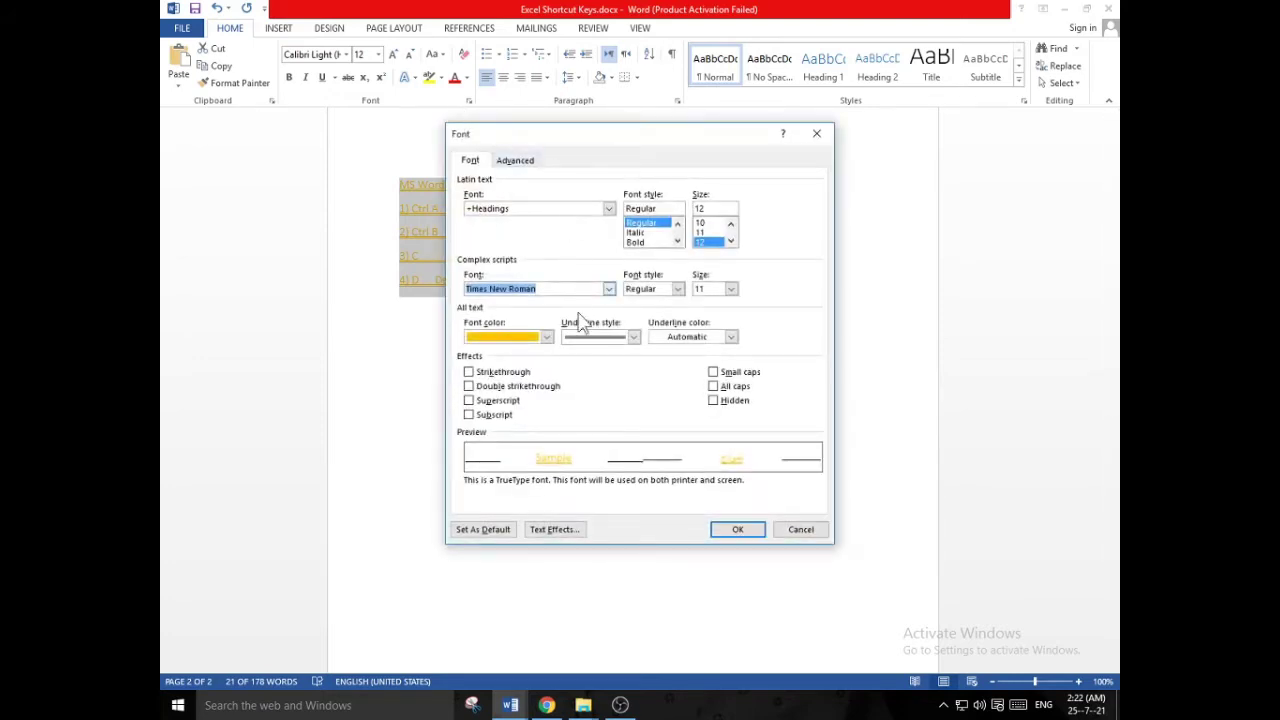
{"action": "left_click", "coordinate": [547, 337]}
{"action": "left_click", "coordinate": [484, 470]}
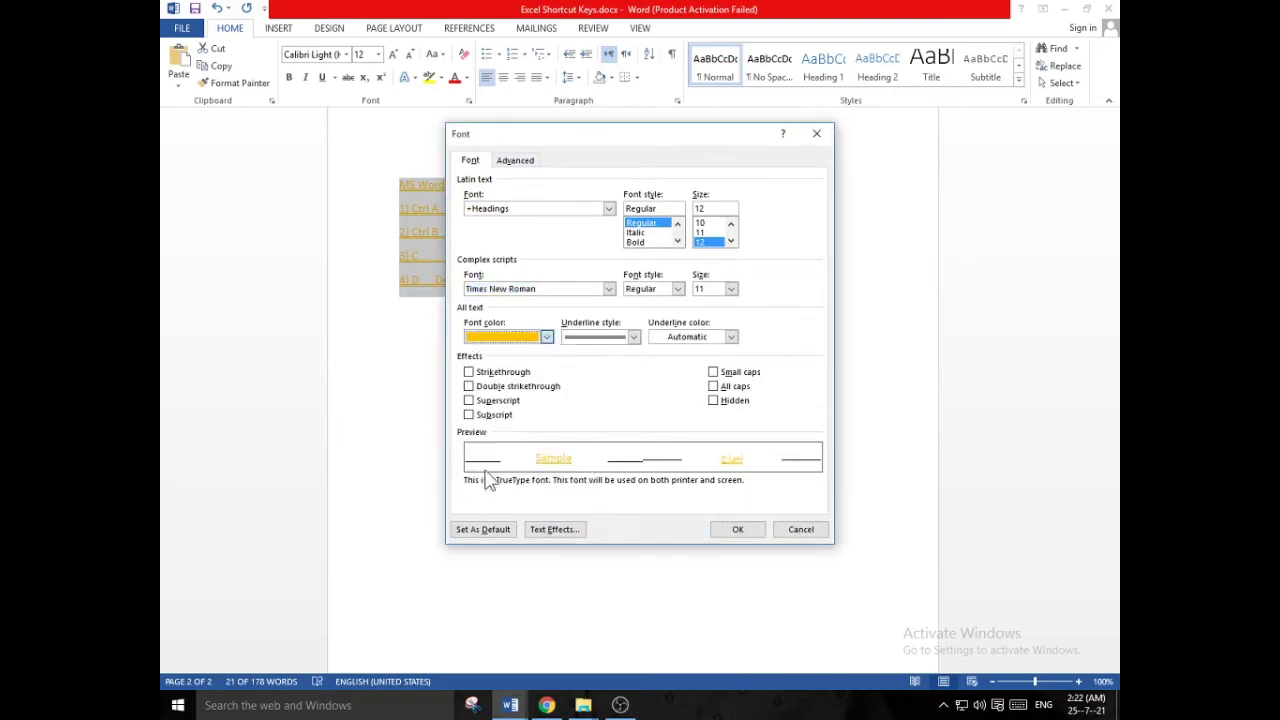
{"action": "left_click", "coordinate": [737, 529]}
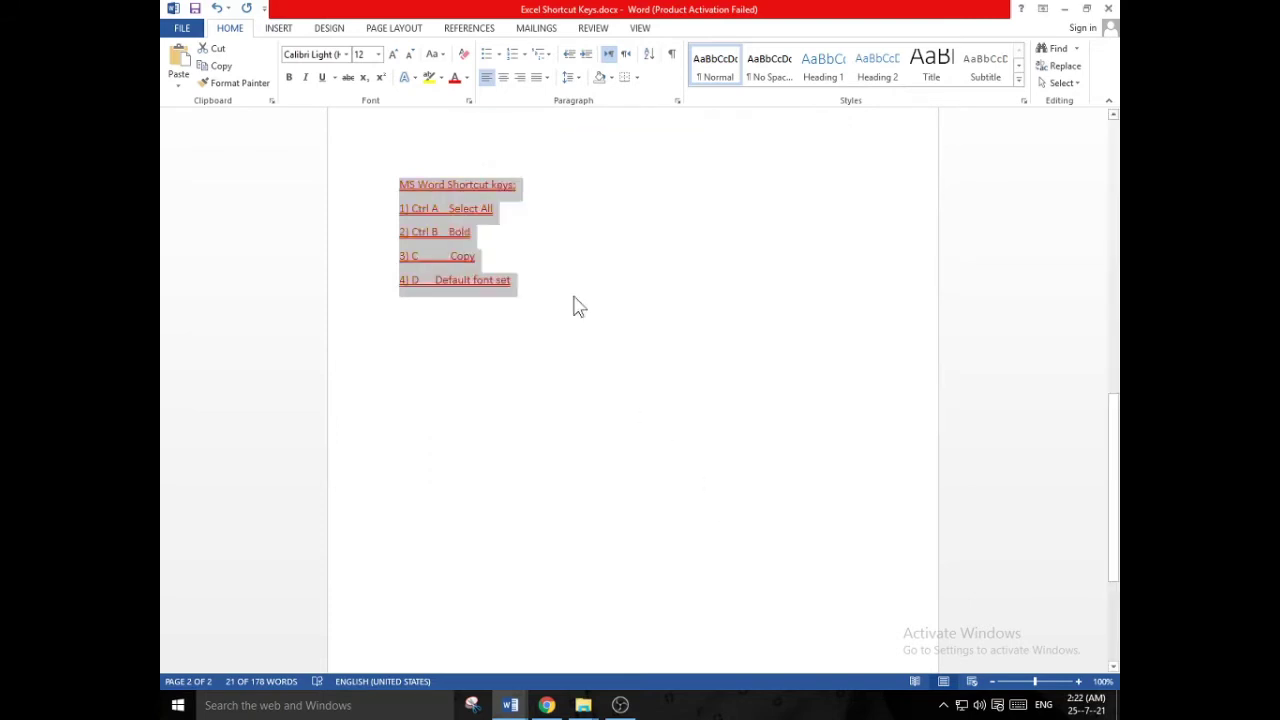
- Change the font color of the selected heading and four list lines to Automatic and apply the font settings
{"action": "key", "text": "ctrl+d"}
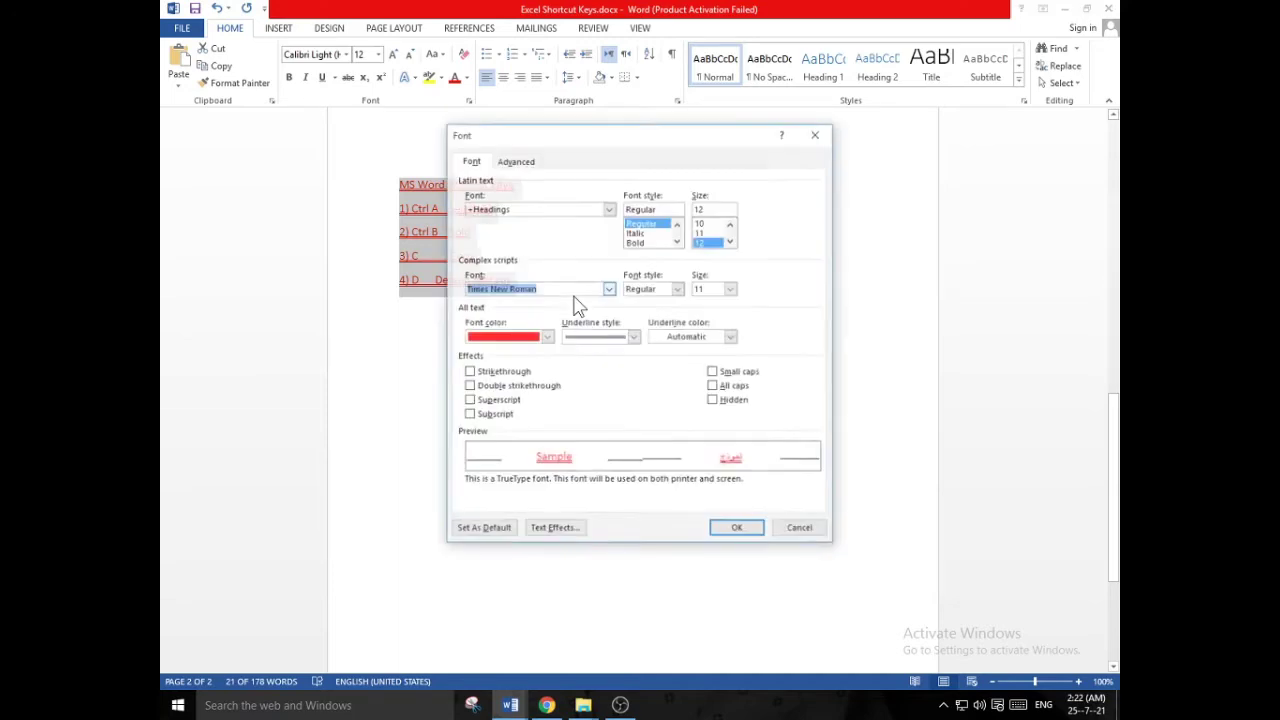
{"action": "left_click", "coordinate": [548, 338]}
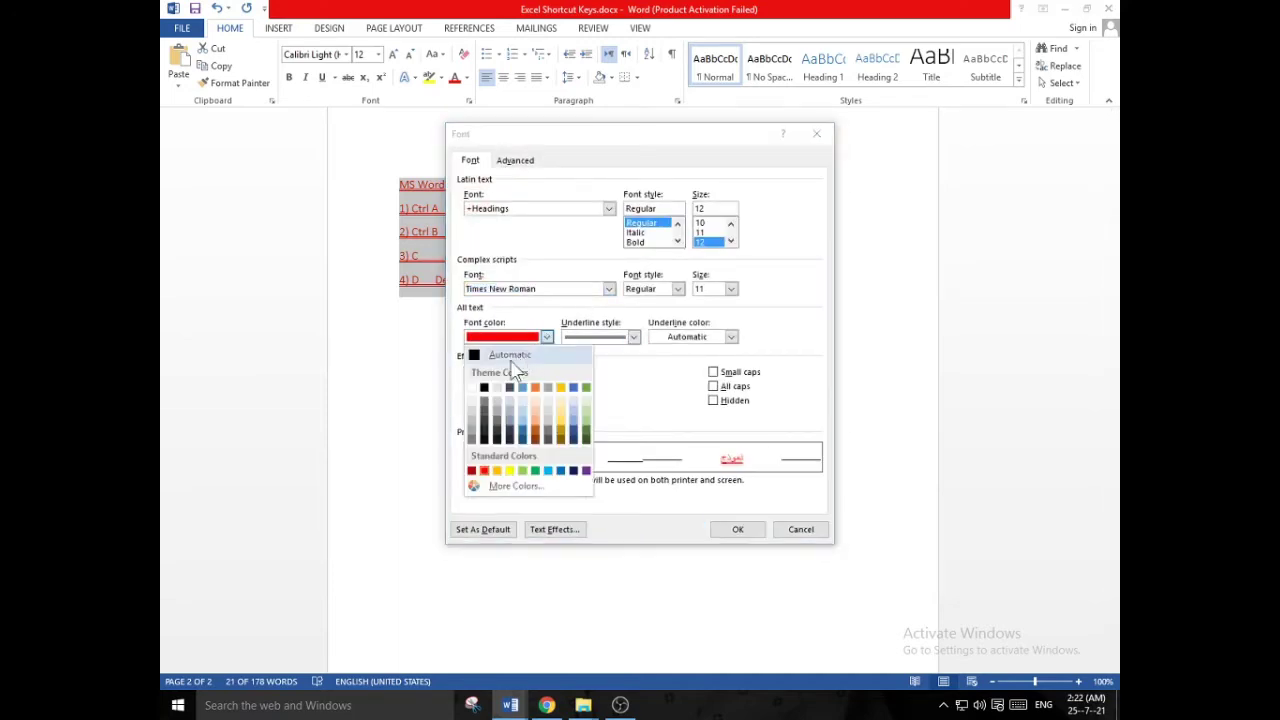
{"action": "left_click", "coordinate": [486, 353]}
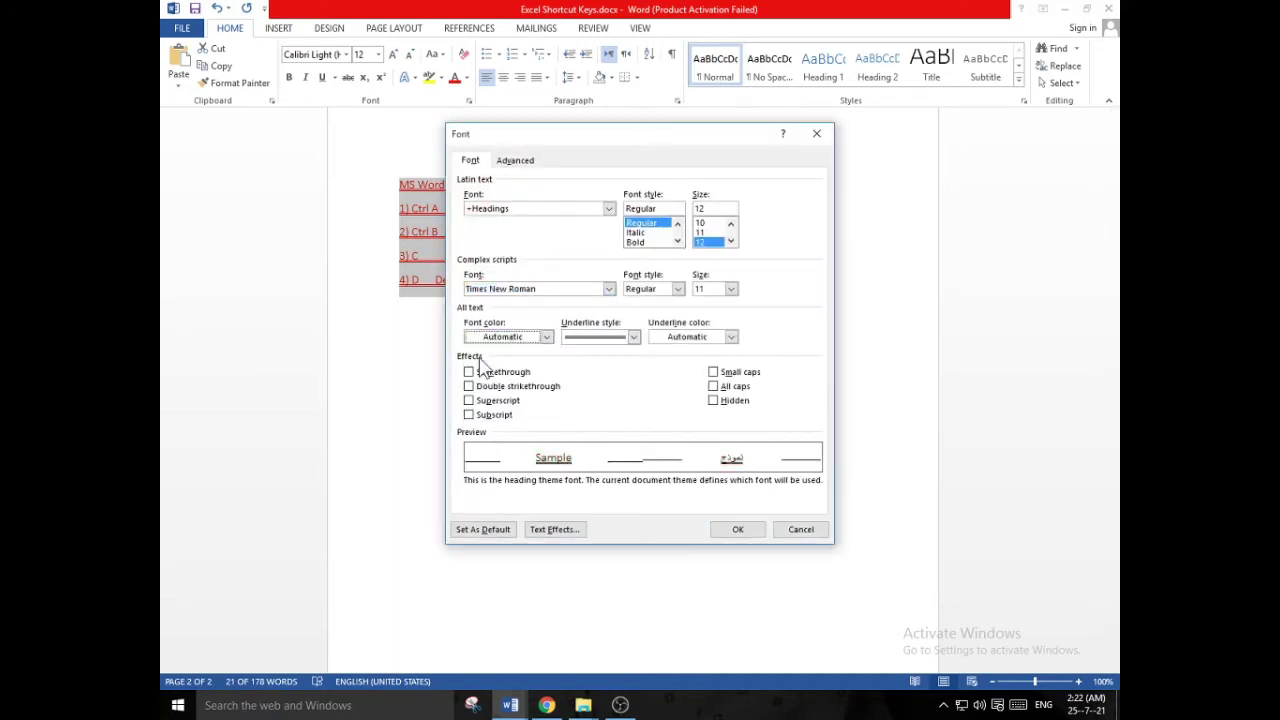
{"action": "left_click", "coordinate": [737, 529]}
- Add a fifth list line reading "5) E Center" after the "Default font set" line
{"action": "left_click", "coordinate": [550, 285]}
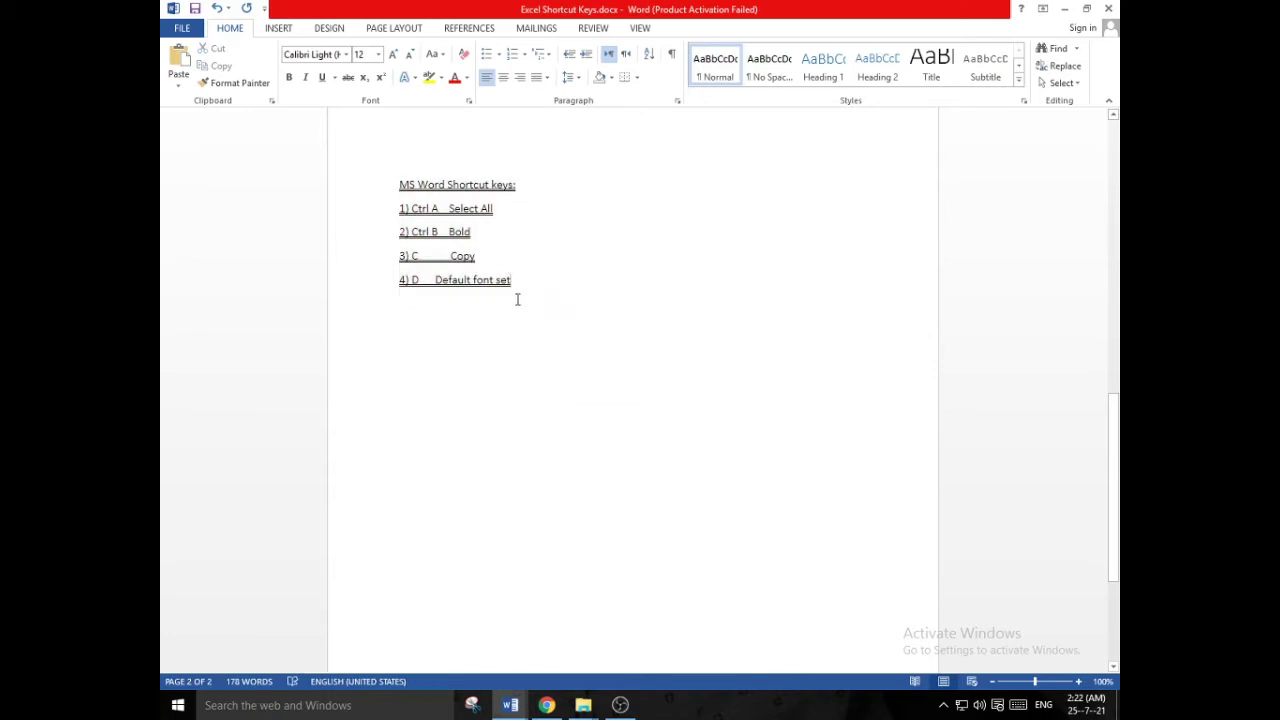
{"action": "key", "text": "Return"}
{"action": "type", "text": "5"}
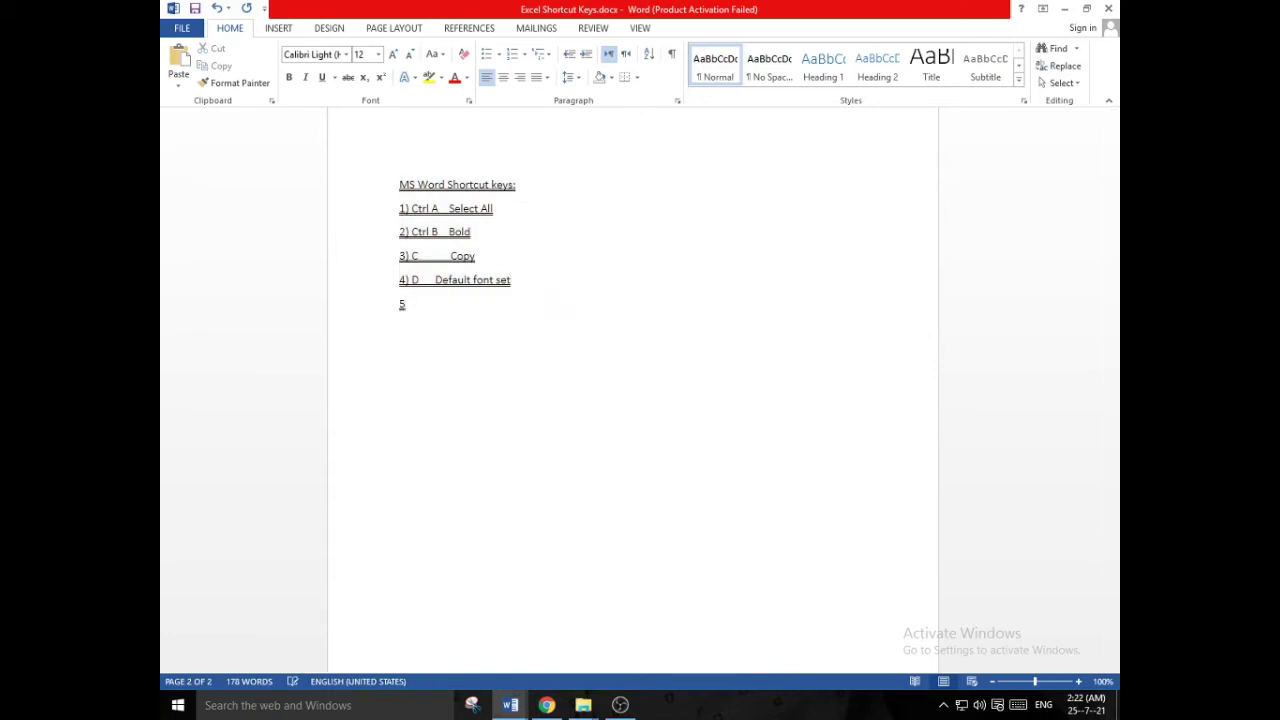
{"action": "type", "text": ") E    Center"}
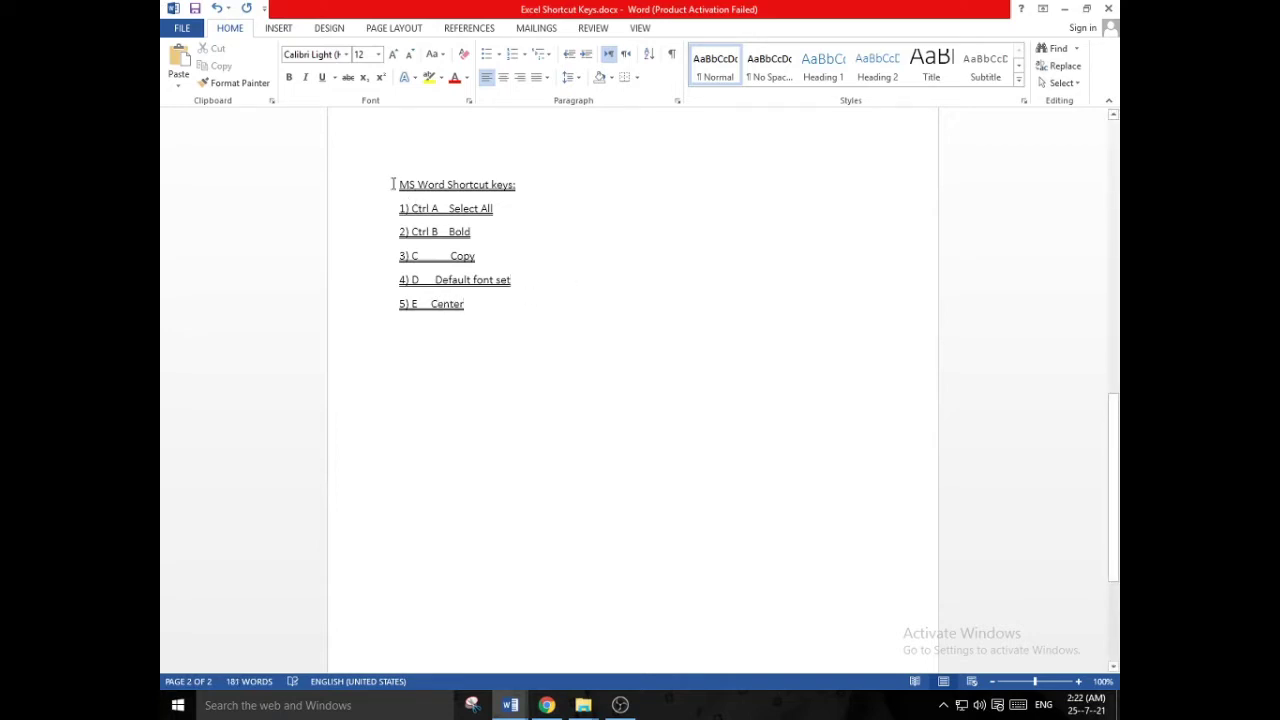
- Demonstrate centering on the heading and all five list lines, returning them to left alignment each time
{"action": "left_click_drag", "start_coordinate": [399, 184], "coordinate": [466, 310]}
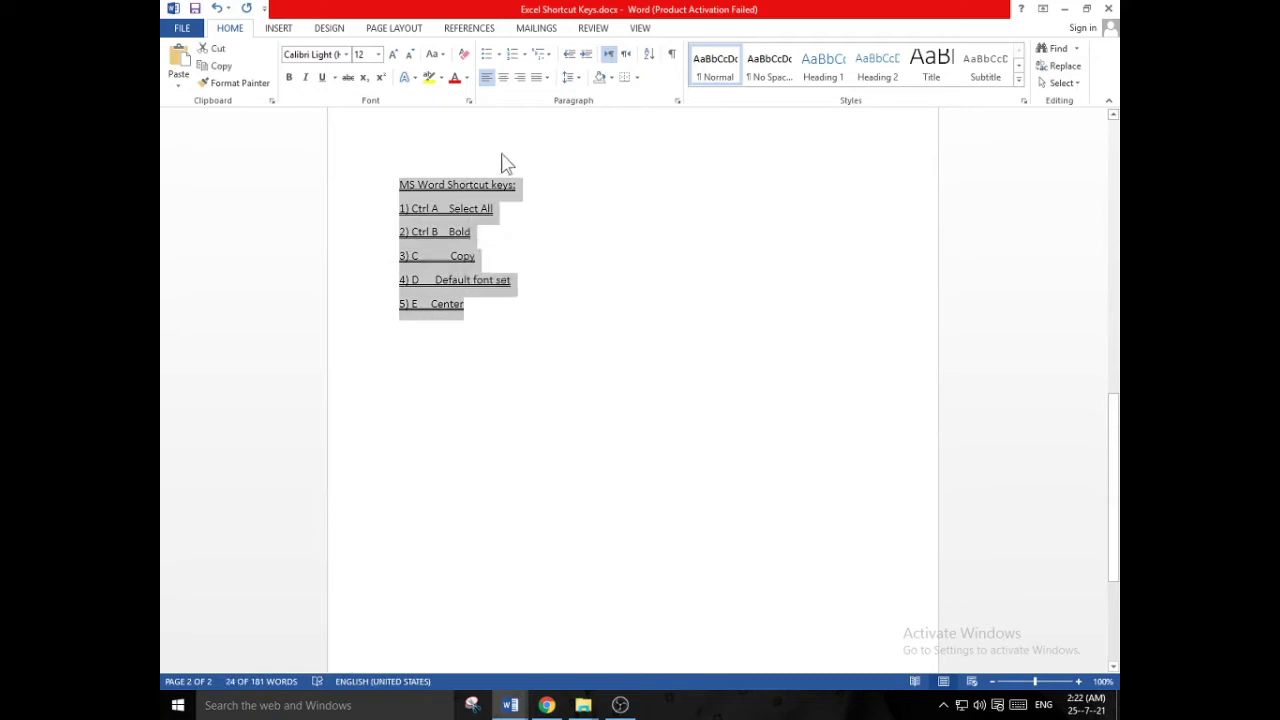
{"action": "left_click", "coordinate": [503, 84]}
{"action": "left_click", "coordinate": [487, 78]}
{"action": "key", "text": "ctrl+e"}
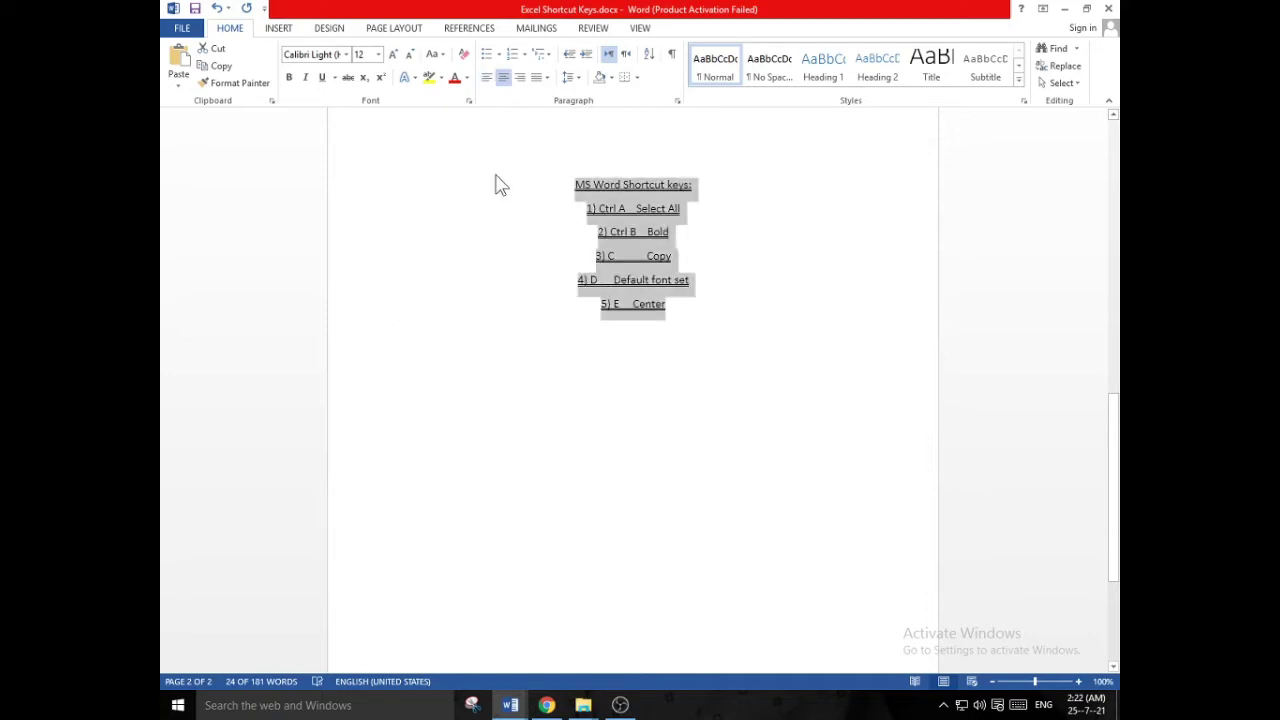
{"action": "key", "text": "ctrl+l"}
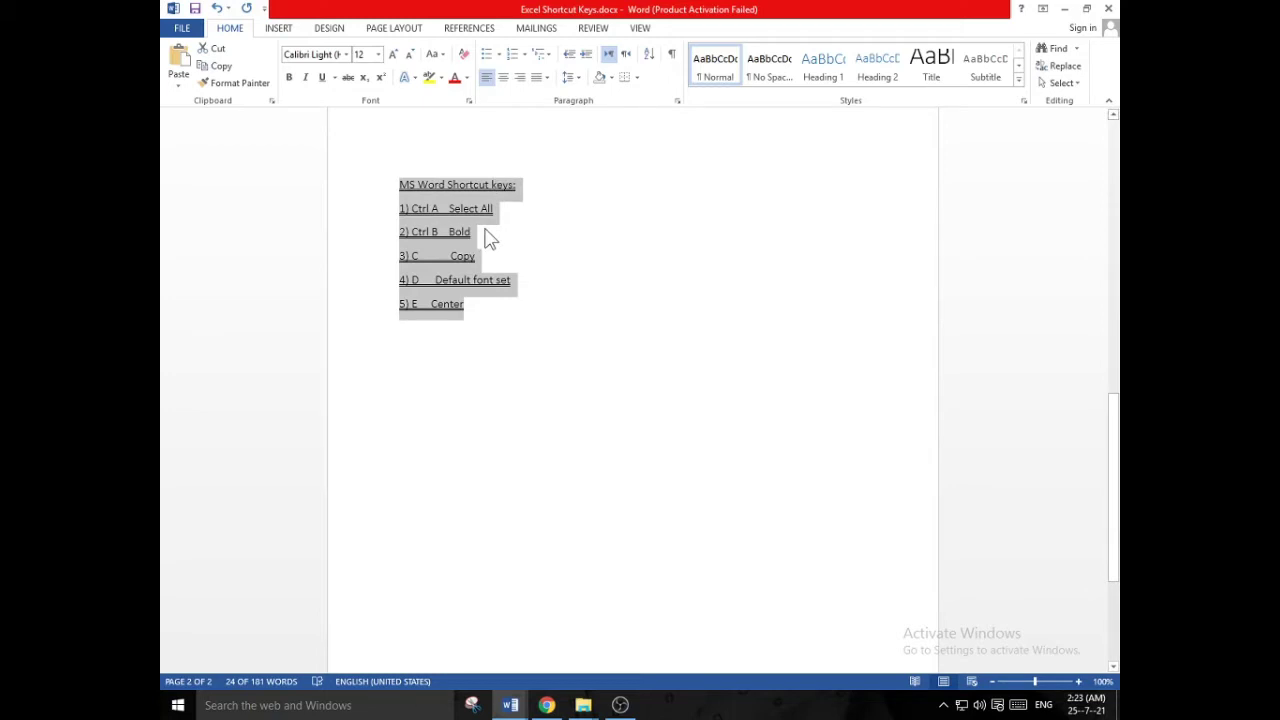
{"action": "key", "text": "ctrl+e"}
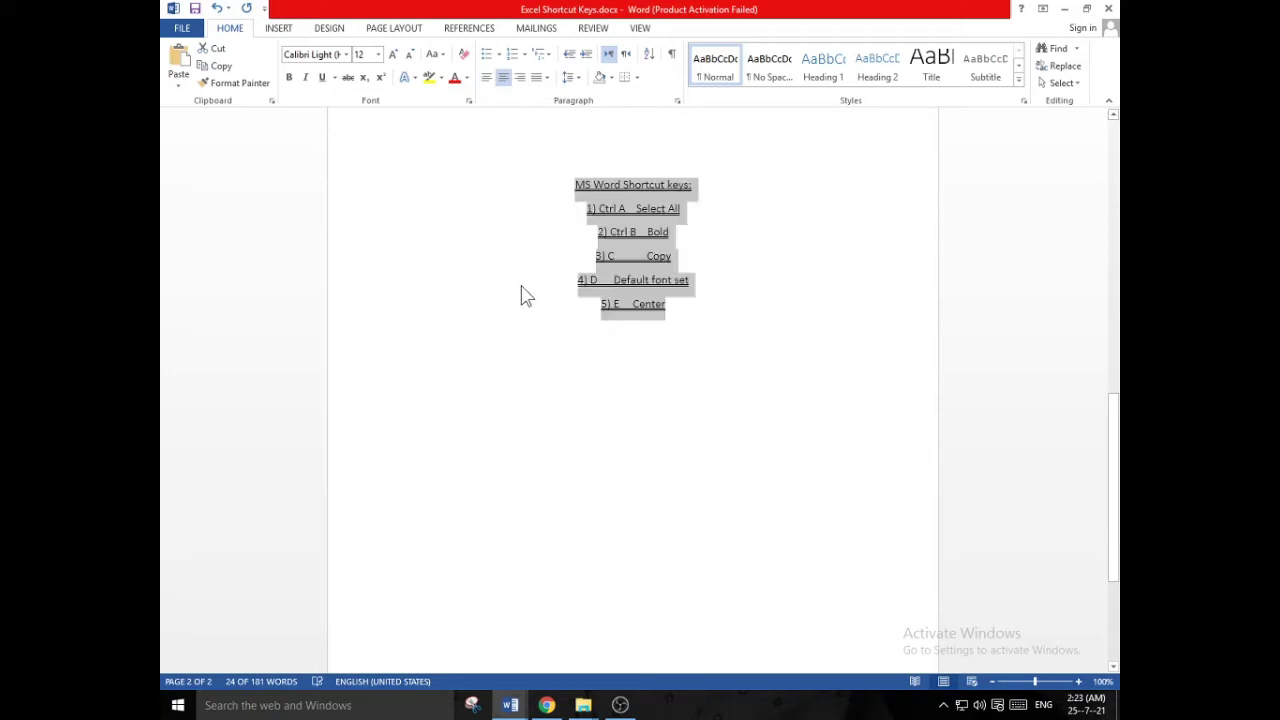
{"action": "key", "text": "ctrl+l"}
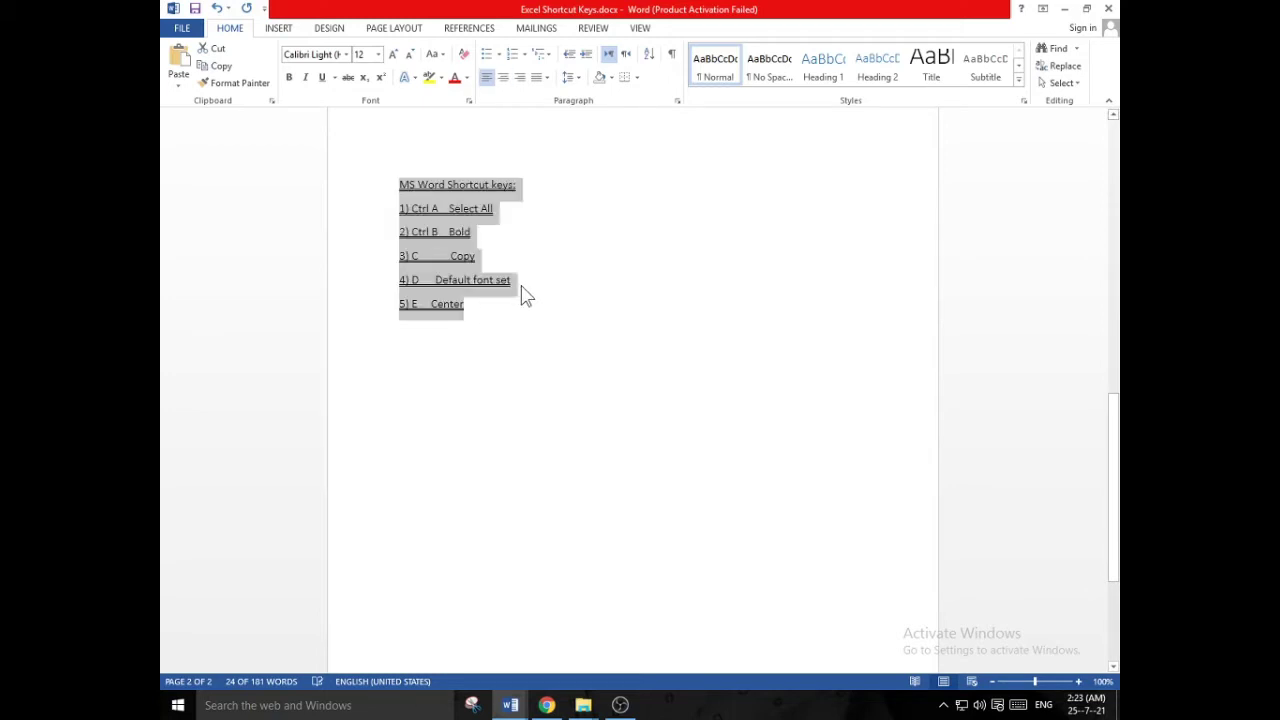
- Add a sixth list line reading "6) F Find" after the "Center" line
{"action": "left_click", "coordinate": [475, 311]}
{"action": "key", "text": "Return"}
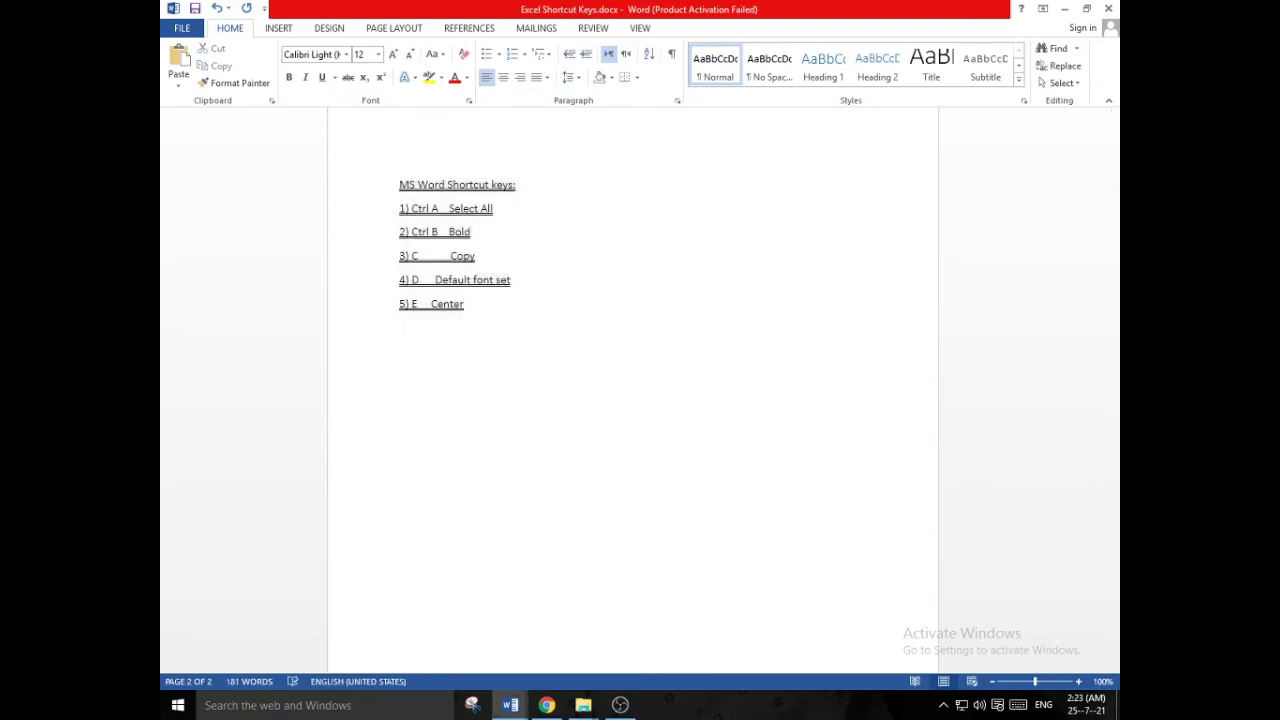
{"action": "type", "text": "F"}
{"action": "key", "text": "BackSpace"}
{"action": "type", "text": "6) F   Find"}
- Search the document for the word "Bold" and close the search
{"action": "left_click", "coordinate": [532, 293]}
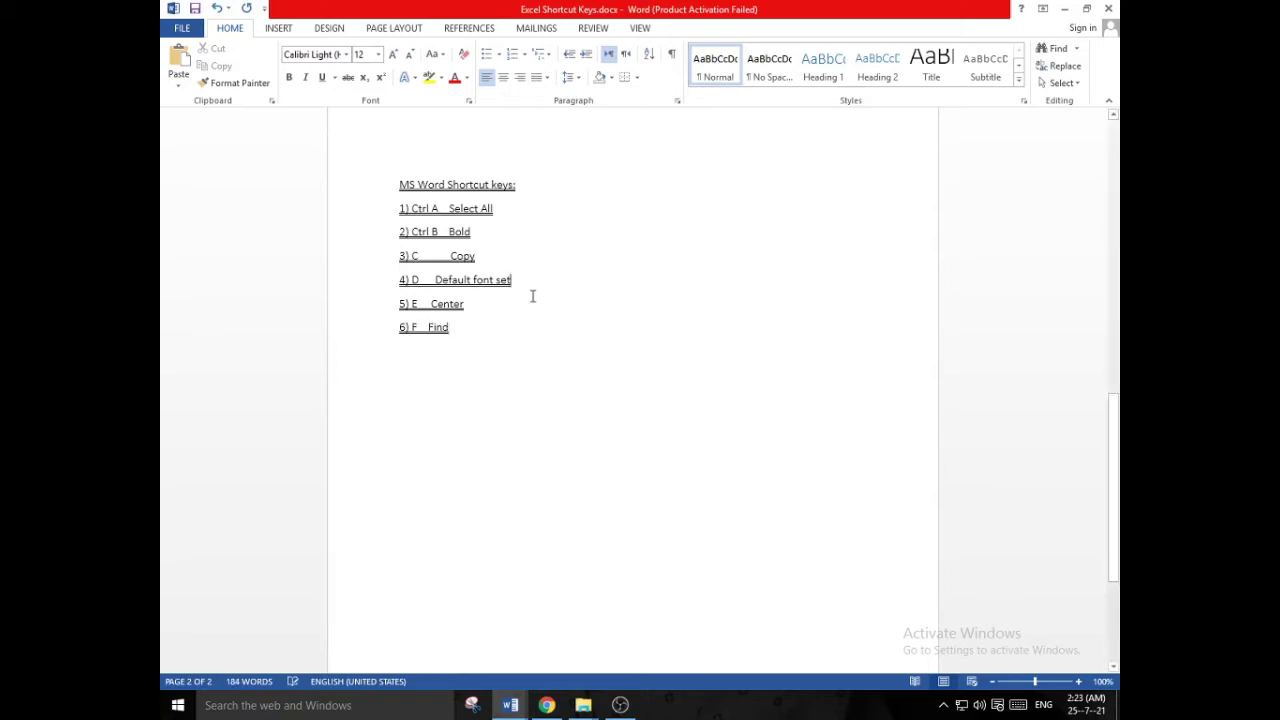
{"action": "key", "text": "ctrl+f"}
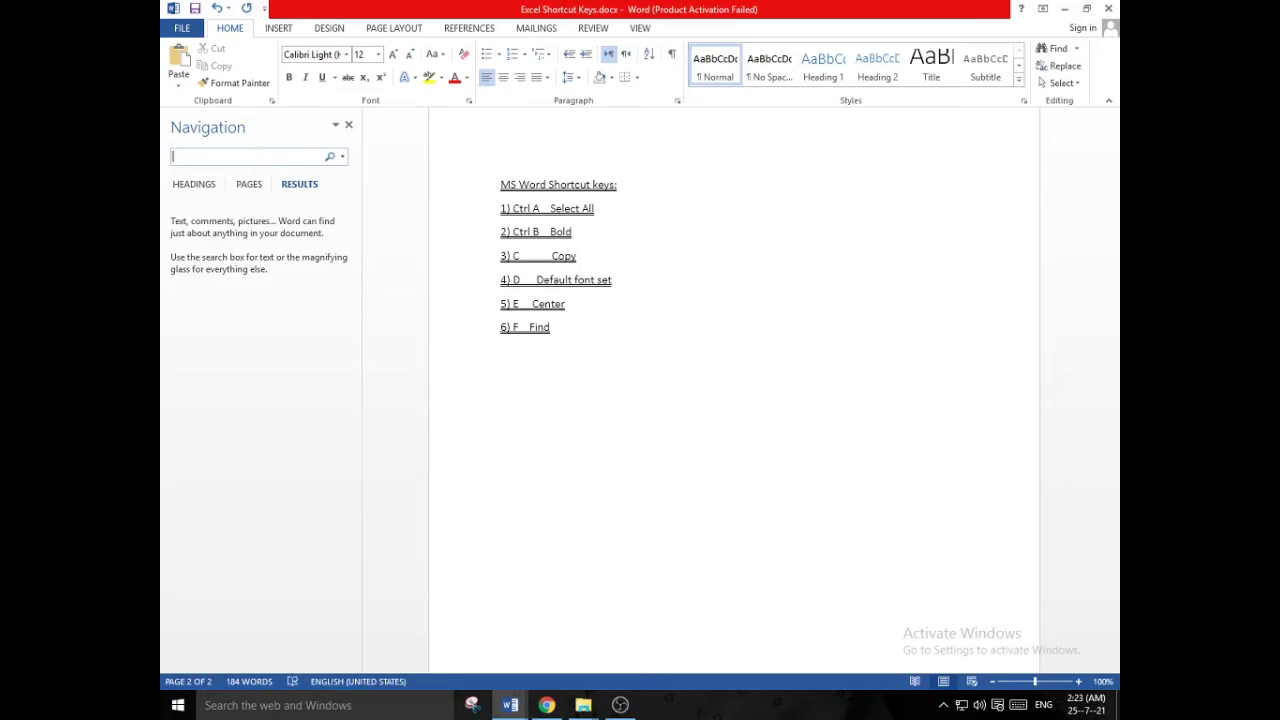
{"action": "type", "text": "Bold"}
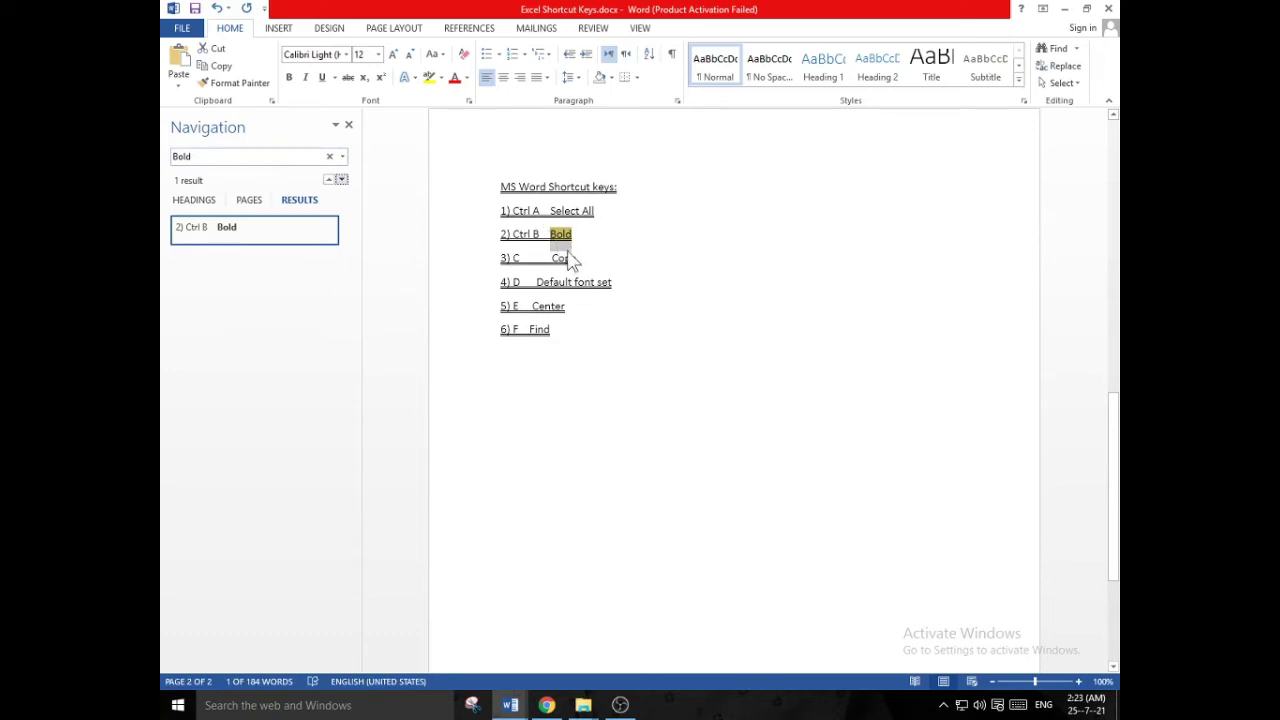
{"action": "left_click", "coordinate": [348, 125]}
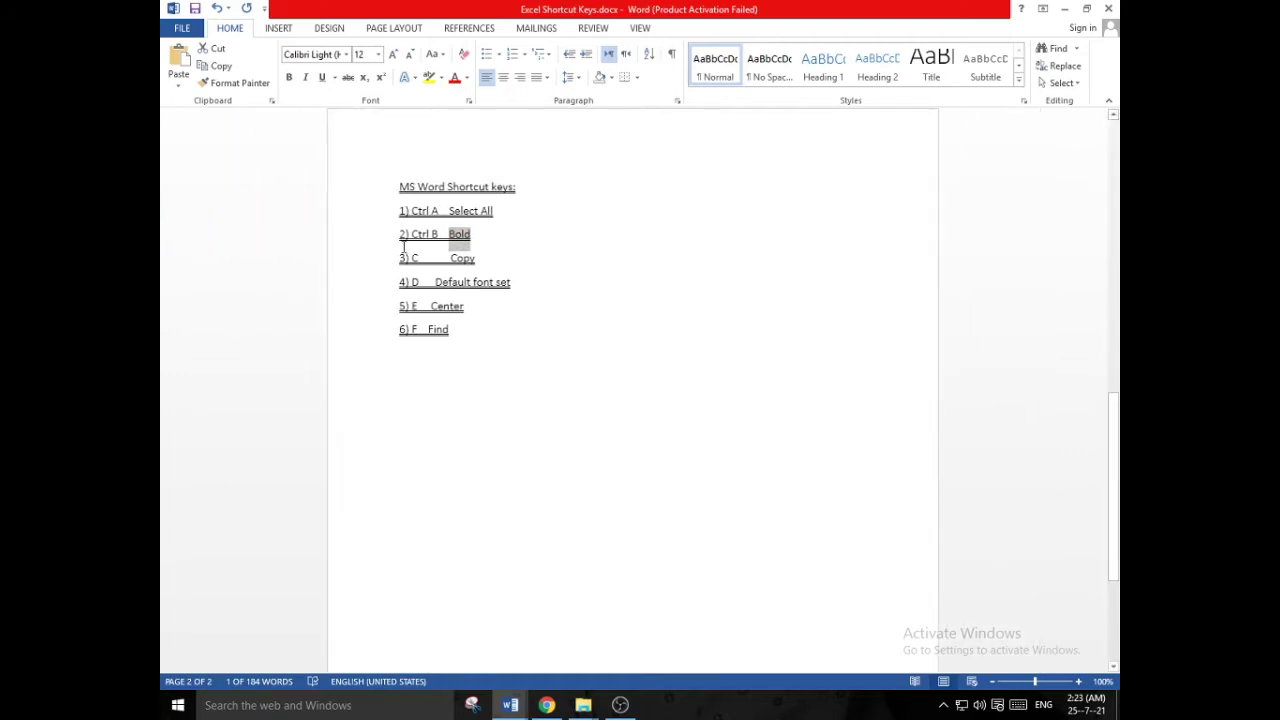
- Add a seventh list line reading "7) G Go To" and start a new paragraph after it
{"action": "left_click", "coordinate": [433, 387]}
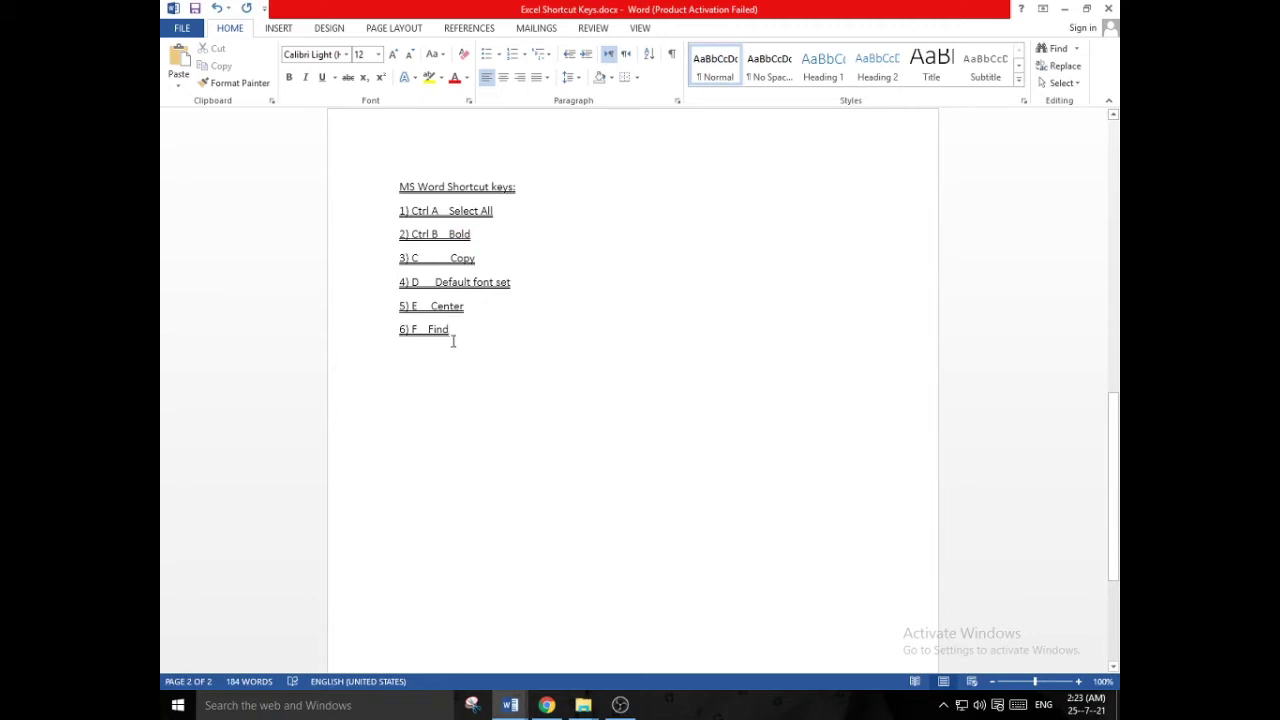
{"action": "key", "text": "Return"}
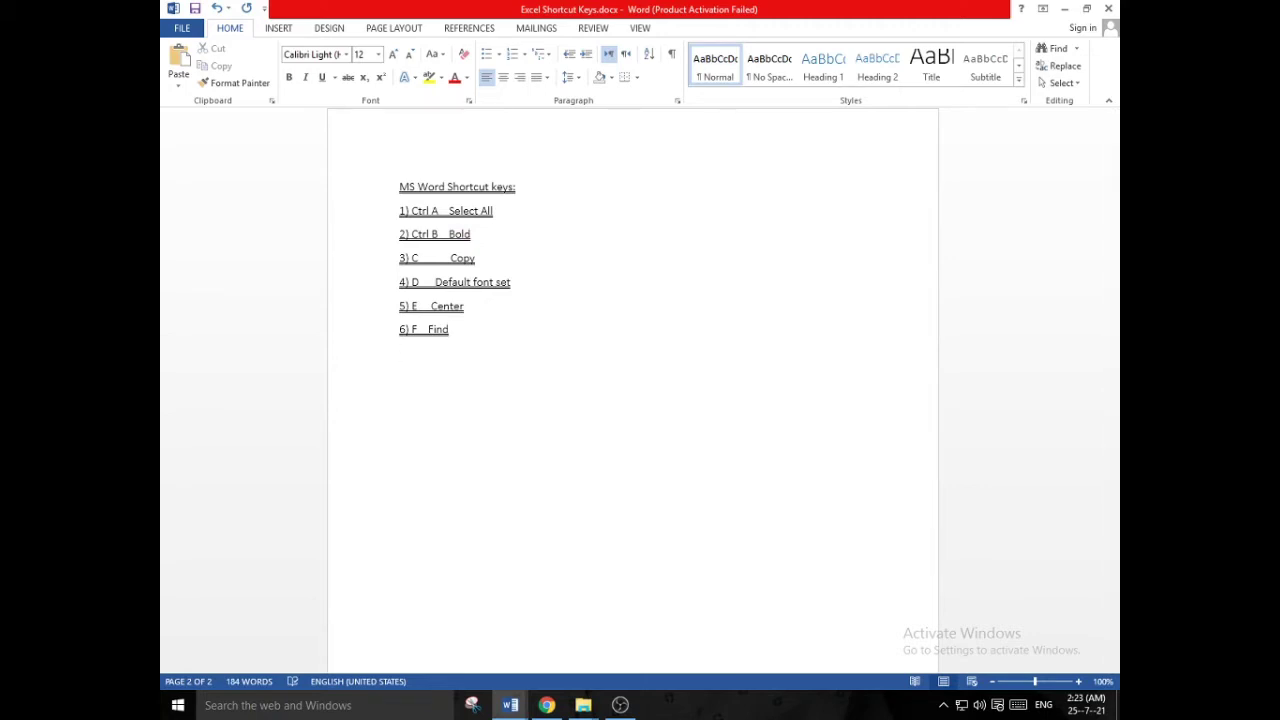
{"action": "type", "text": "7) G  Go To"}
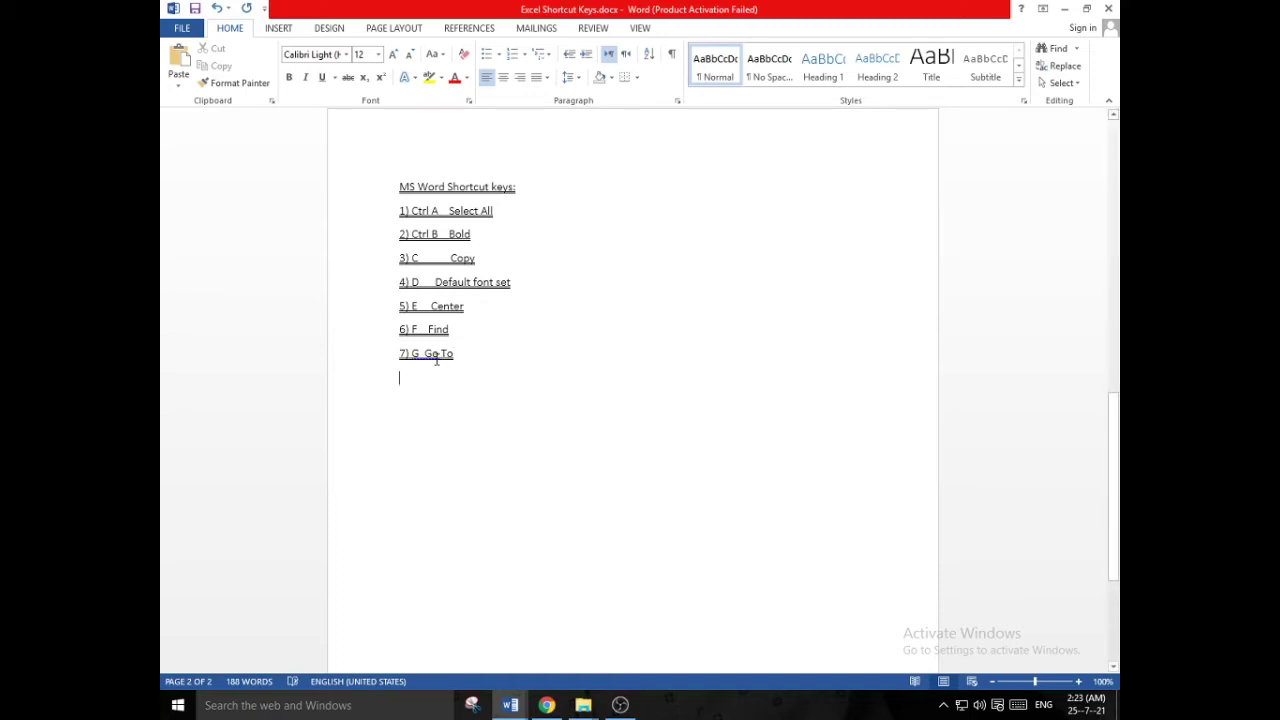
- Open the Go To dialog and look through its Find, Replace and Go To options
{"action": "key", "text": "ctrl+g"}
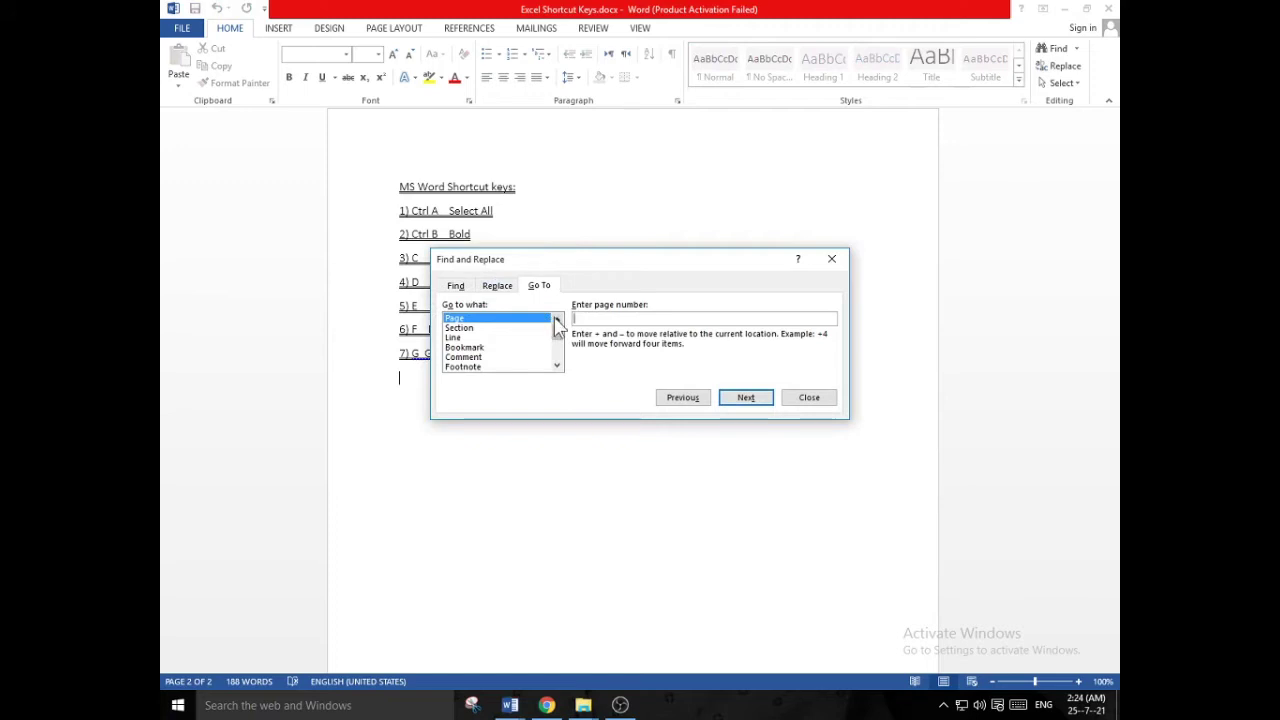
{"action": "left_click", "coordinate": [831, 259]}
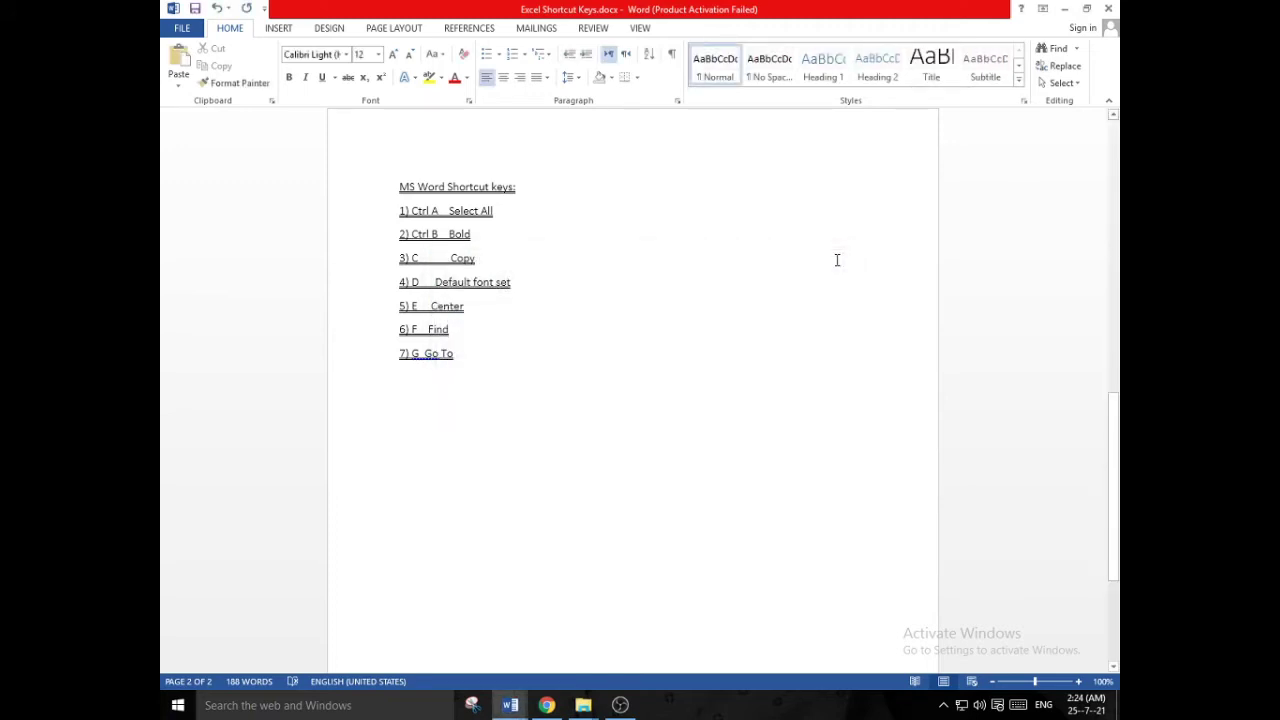
{"action": "key", "text": "ctrl+g"}
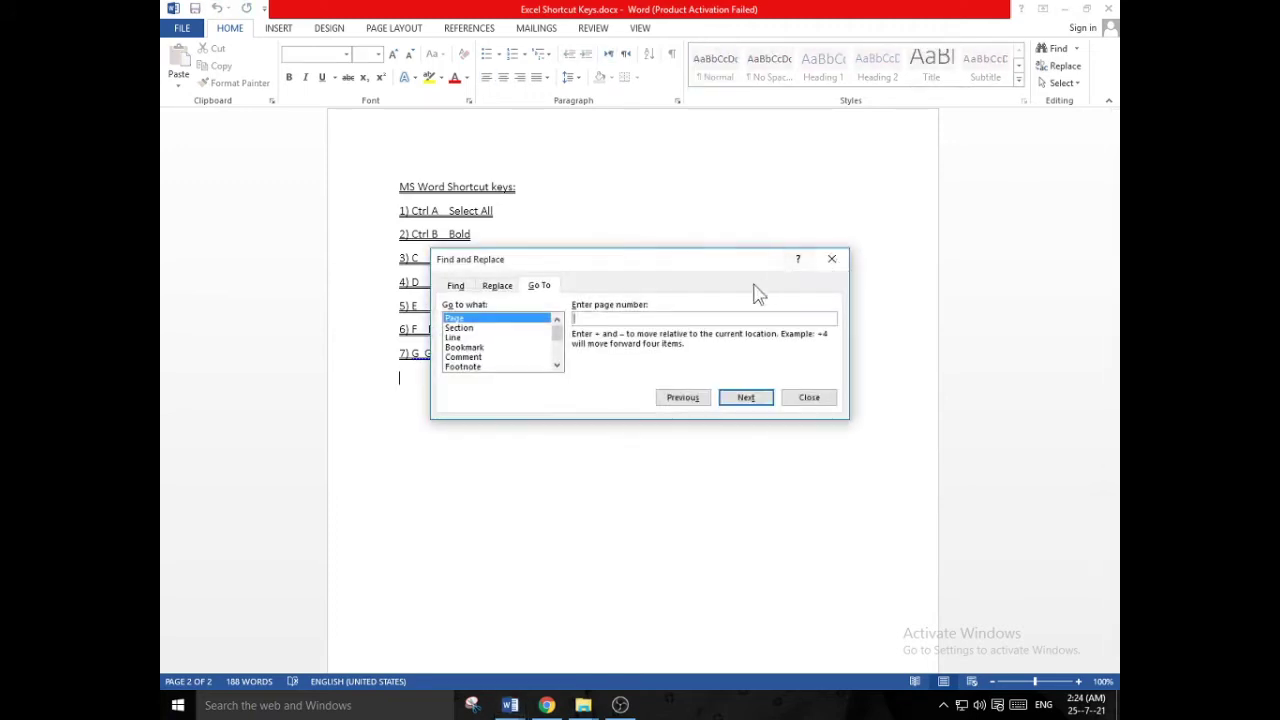
{"action": "left_click", "coordinate": [456, 286]}
{"action": "left_click", "coordinate": [492, 286]}
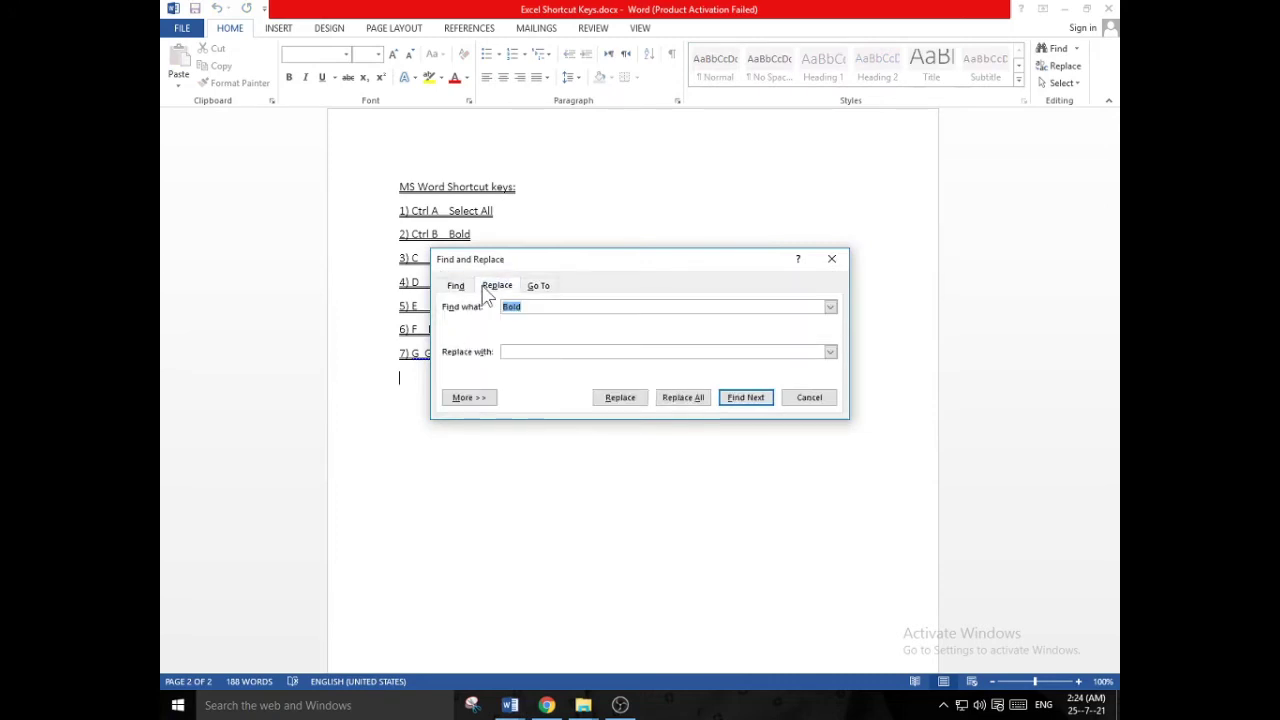
{"action": "left_click", "coordinate": [530, 288]}
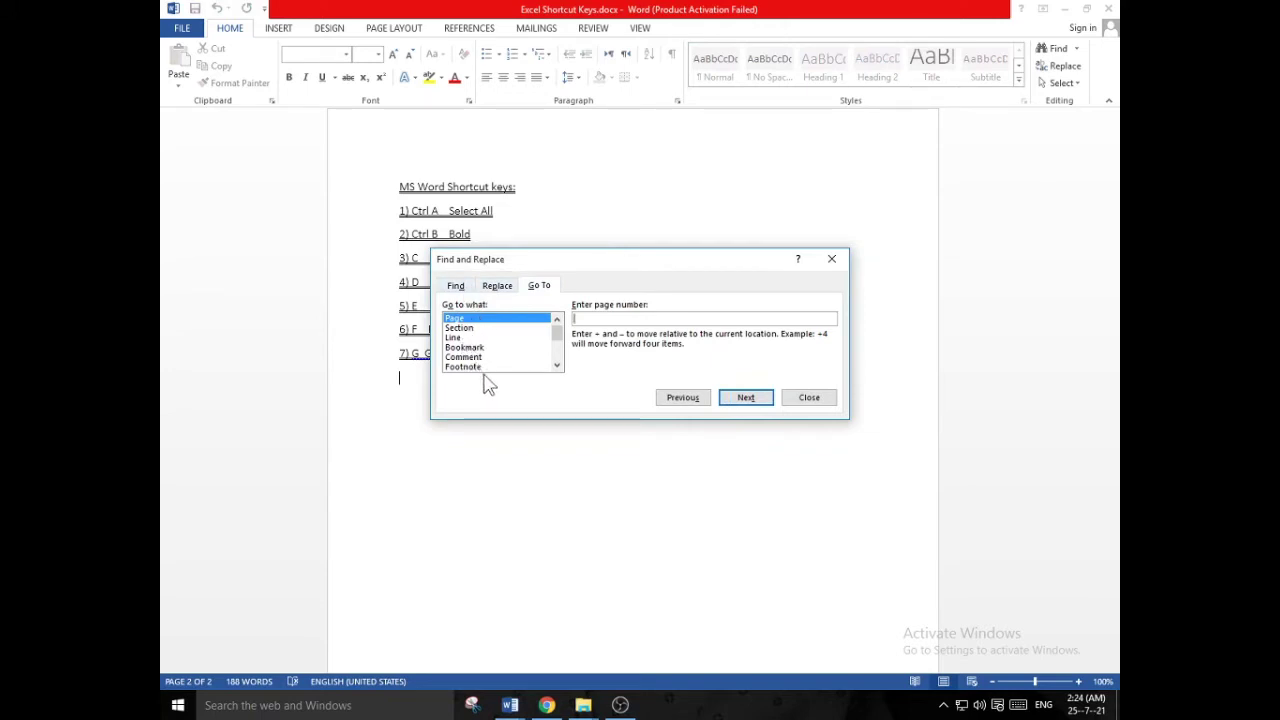
- Examine the available target types for Go To, such as Footnote, Table and Equation, and close the dialog
{"action": "left_click", "coordinate": [557, 366]}
{"action": "left_click", "coordinate": [557, 366]}
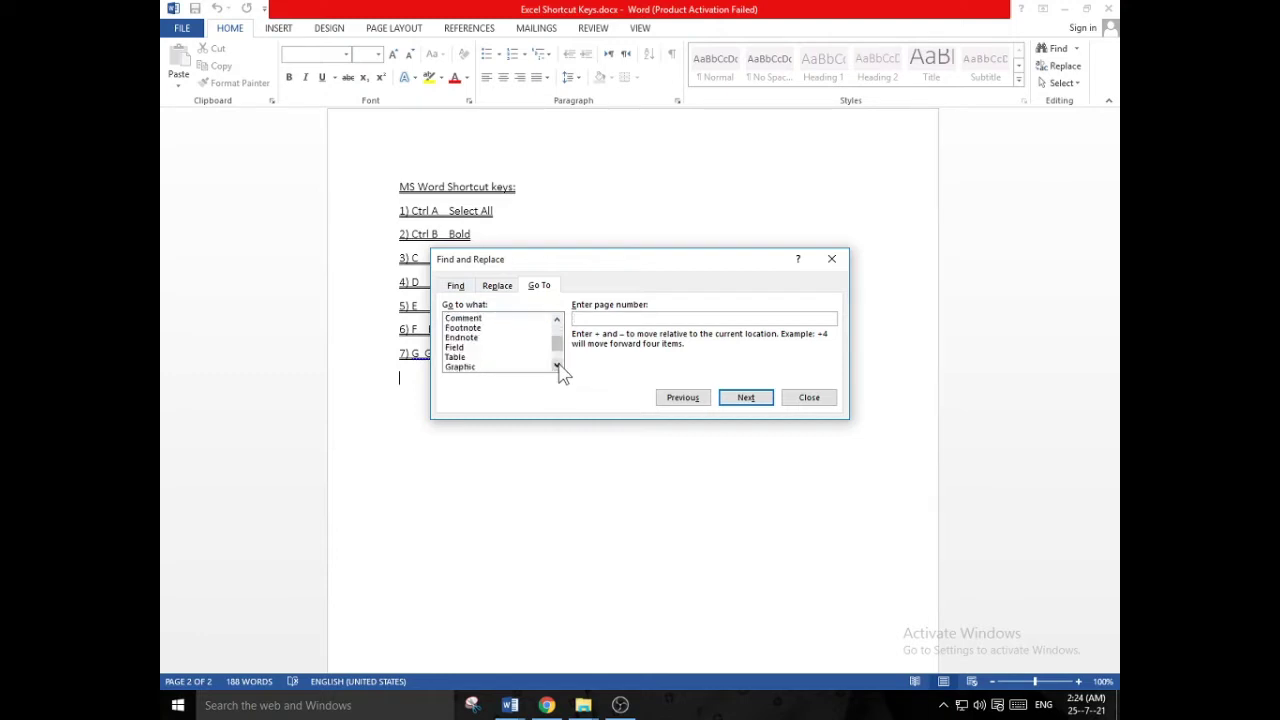
{"action": "left_click", "coordinate": [557, 366]}
{"action": "left_click", "coordinate": [557, 366]}
{"action": "left_click", "coordinate": [557, 320]}
{"action": "left_click", "coordinate": [557, 320]}
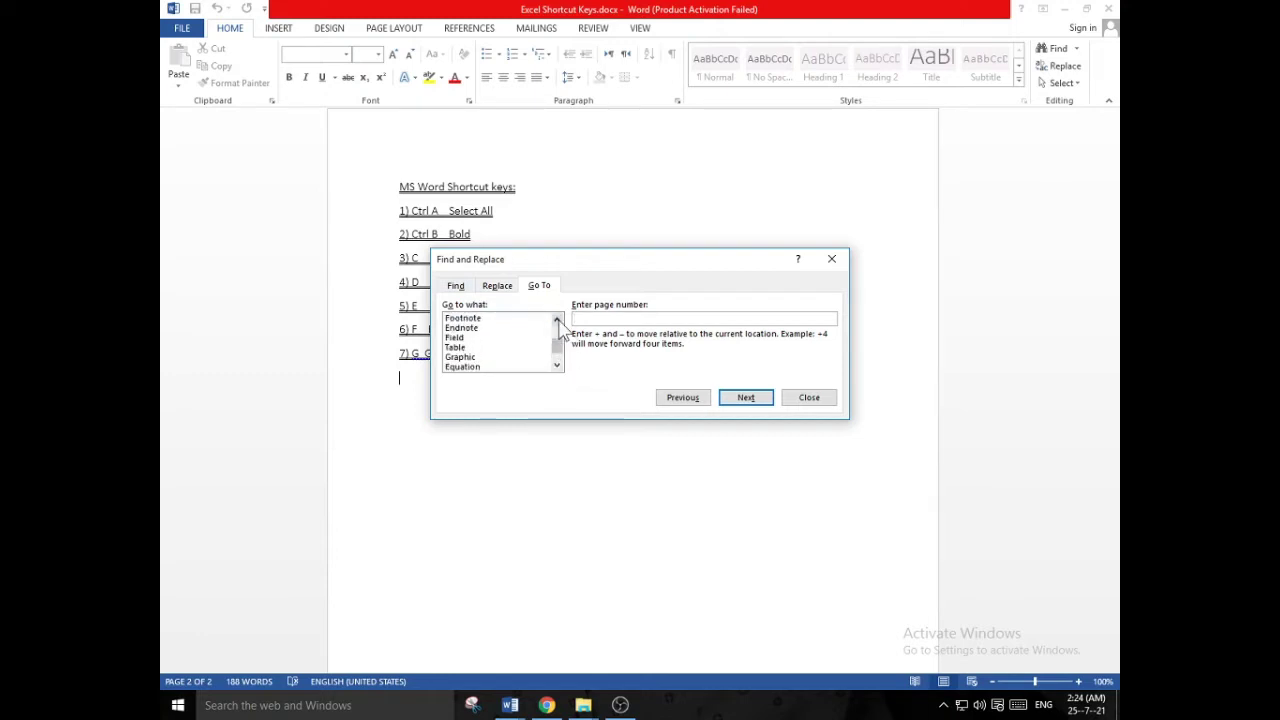
{"action": "left_click", "coordinate": [557, 320]}
{"action": "left_click", "coordinate": [557, 320]}
{"action": "left_click", "coordinate": [557, 320]}
{"action": "left_click", "coordinate": [557, 320]}
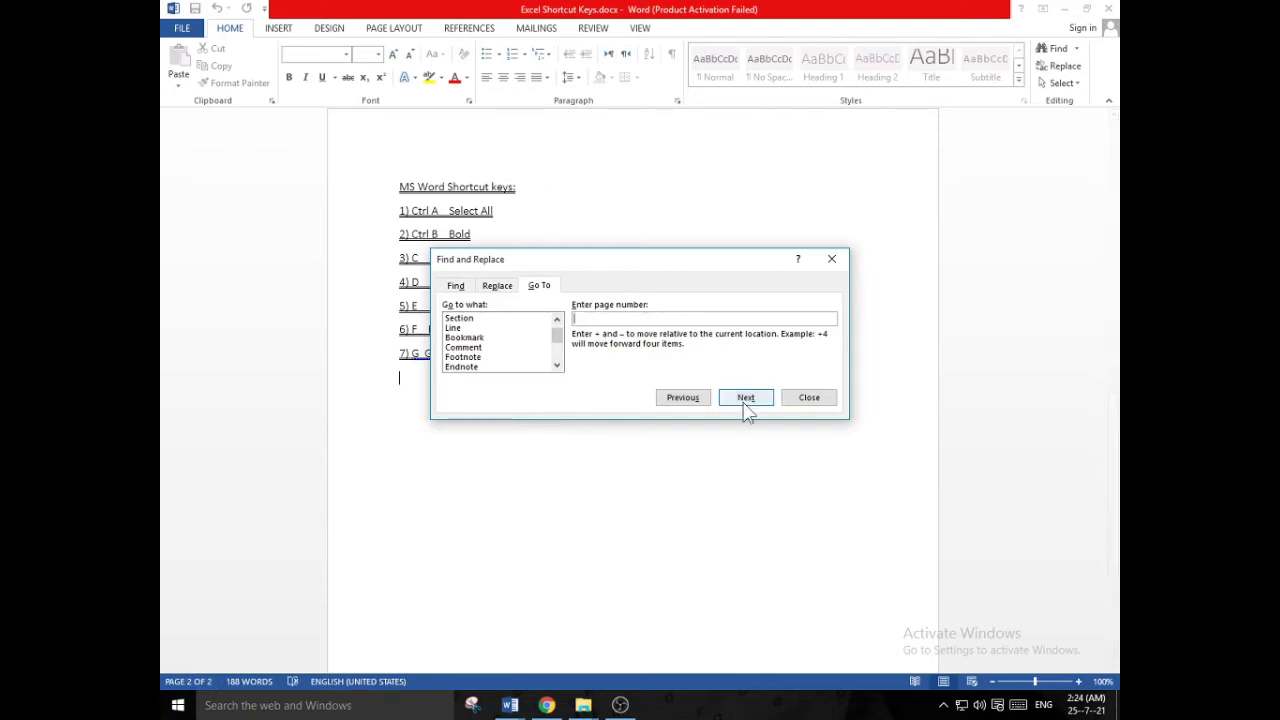
{"action": "left_click", "coordinate": [831, 259]}
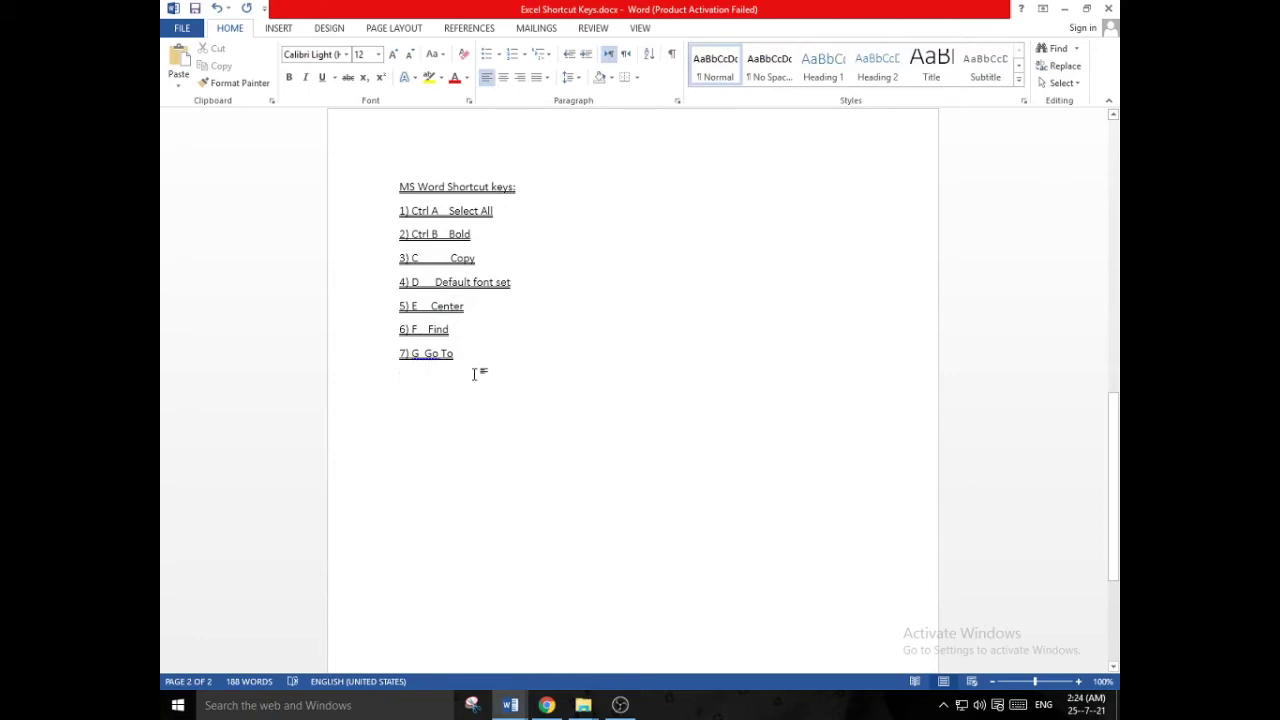
- Add an eighth list line reading "8) H Italic" and start a new paragraph after it
{"action": "type", "text": "8) "}
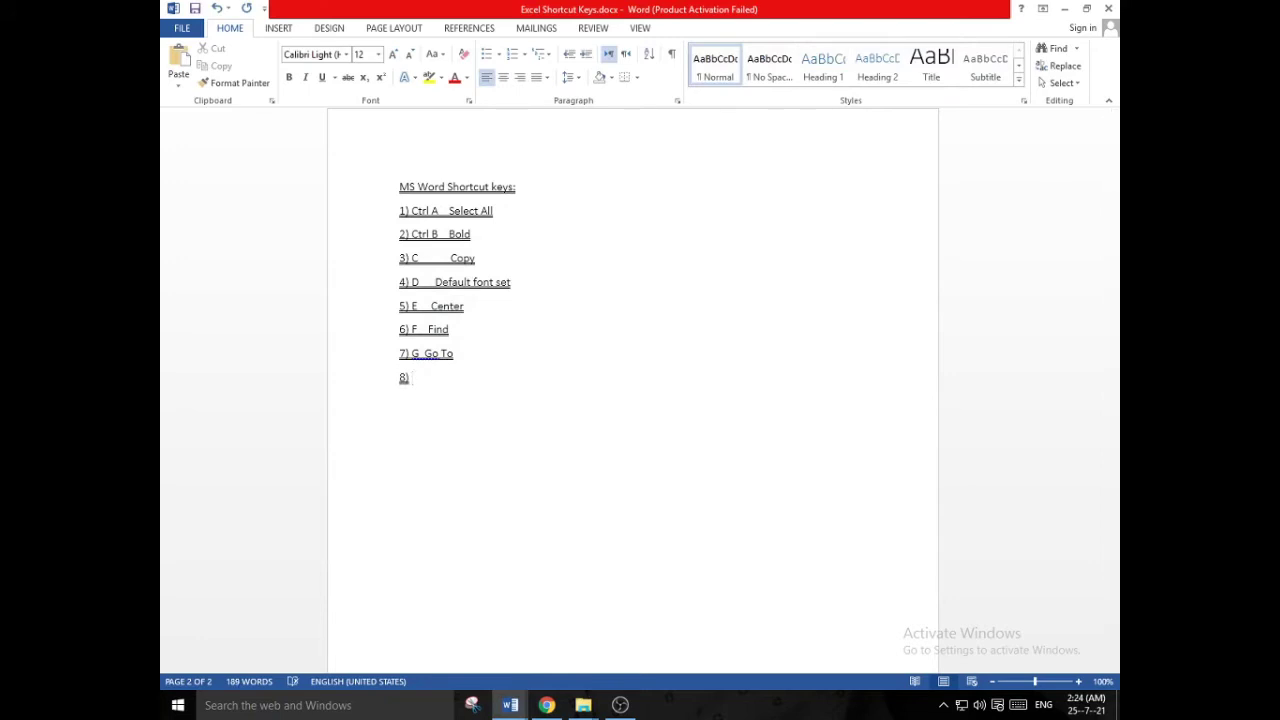
{"action": "type", "text": "H  Italic"}
{"action": "key", "text": "Return"}
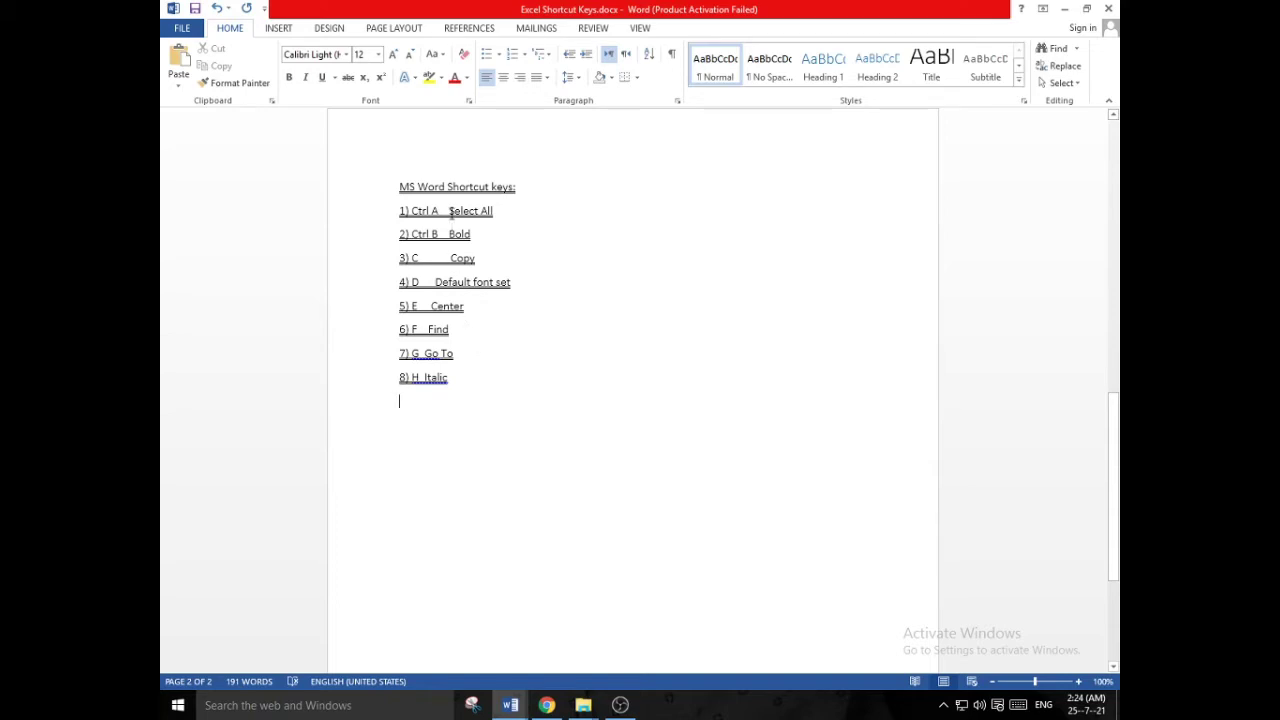
- Bold the heading "MS Word Shortcut keys:" and briefly view the Replace options
{"action": "left_click_drag", "start_coordinate": [399, 186], "coordinate": [516, 195]}
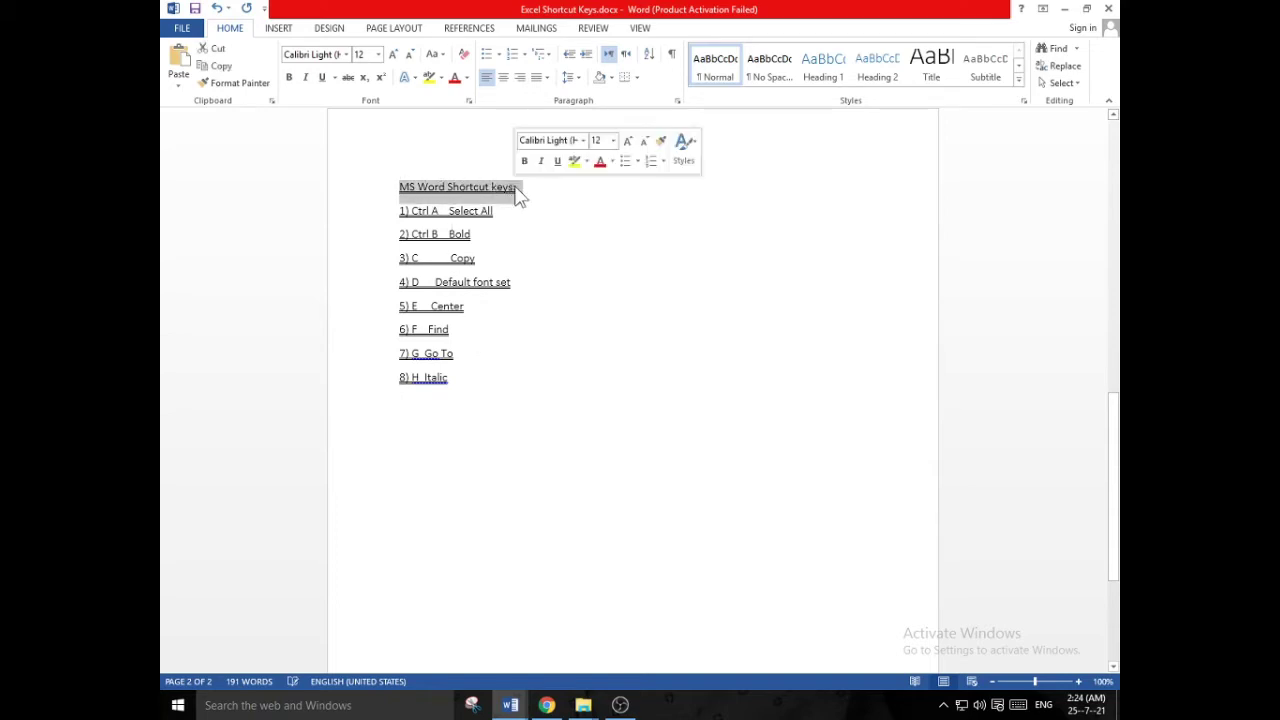
{"action": "key", "text": "ctrl+b"}
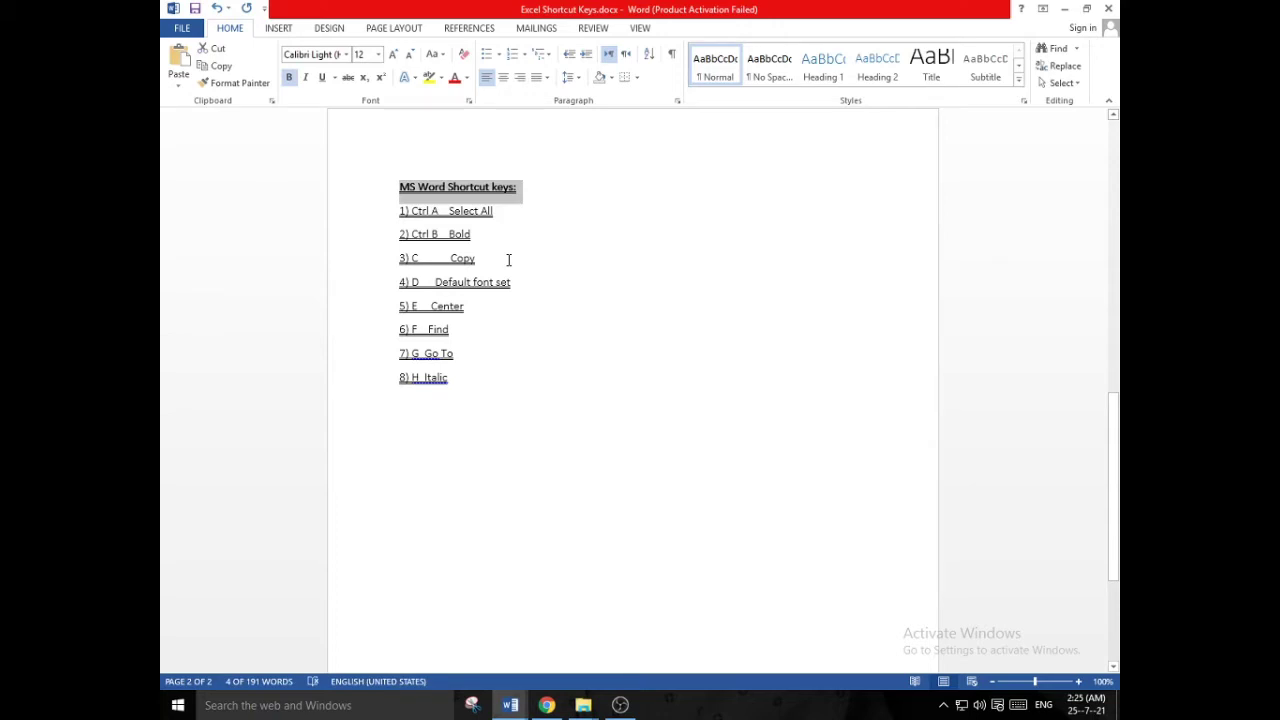
{"action": "key", "text": "ctrl+h"}
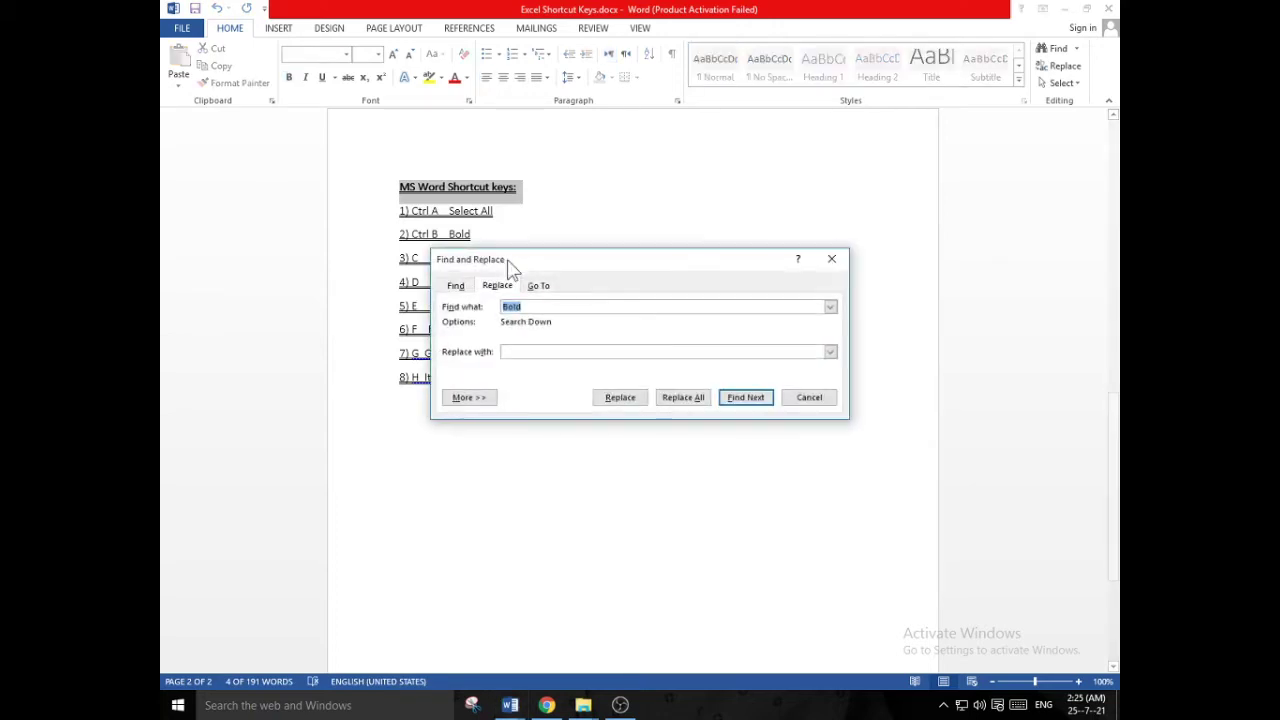
{"action": "left_click", "coordinate": [833, 258]}
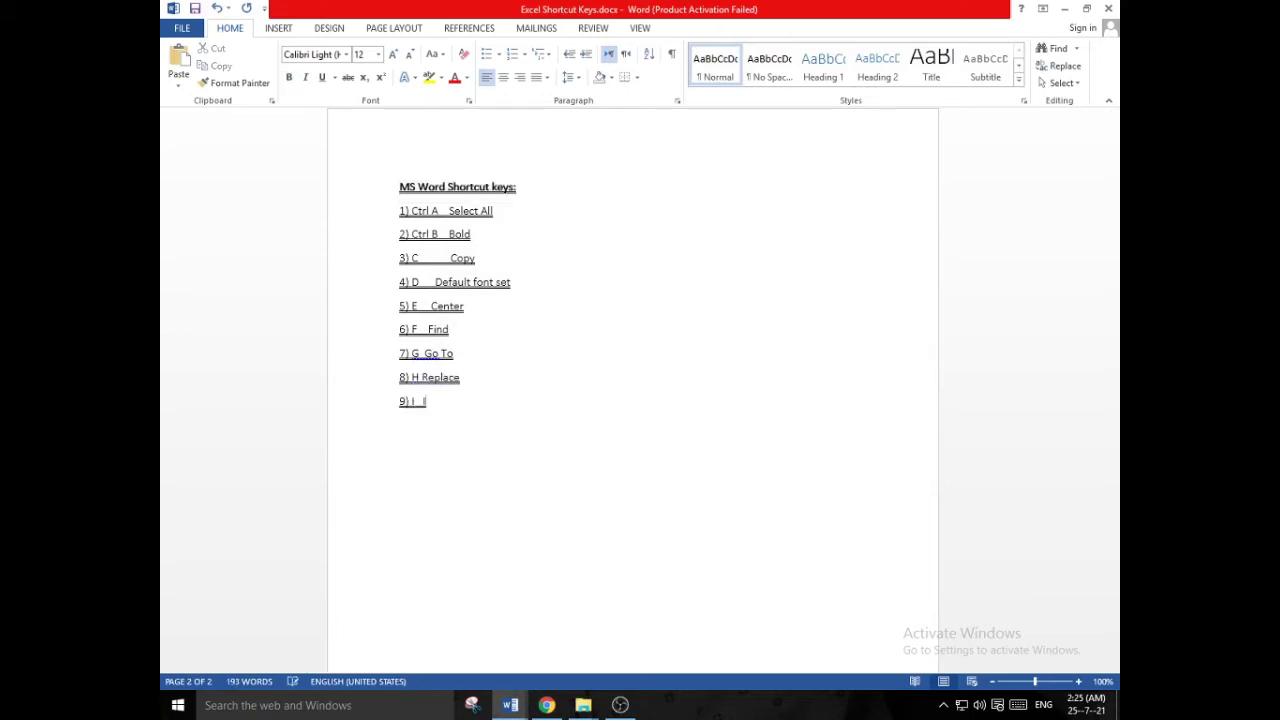
- Complete the ninth list line as "9) I Italic" and italicize the heading "MS Word Shortcut keys:"
{"action": "type", "text": "Italic"}
{"action": "left_click_drag", "start_coordinate": [400, 186], "coordinate": [518, 186]}
{"action": "key", "text": "ctrl+i"}
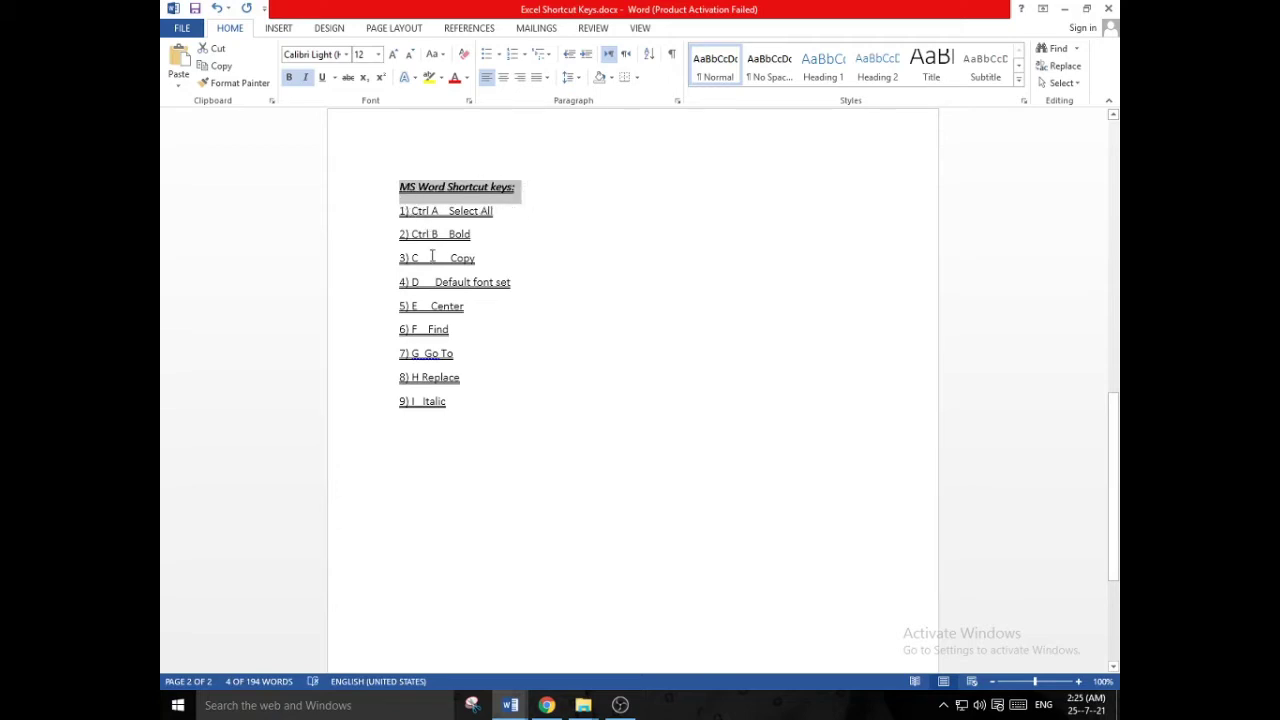
- Add a tenth list line reading "10) J Justify" below the Italic line
{"action": "left_click", "coordinate": [443, 317]}
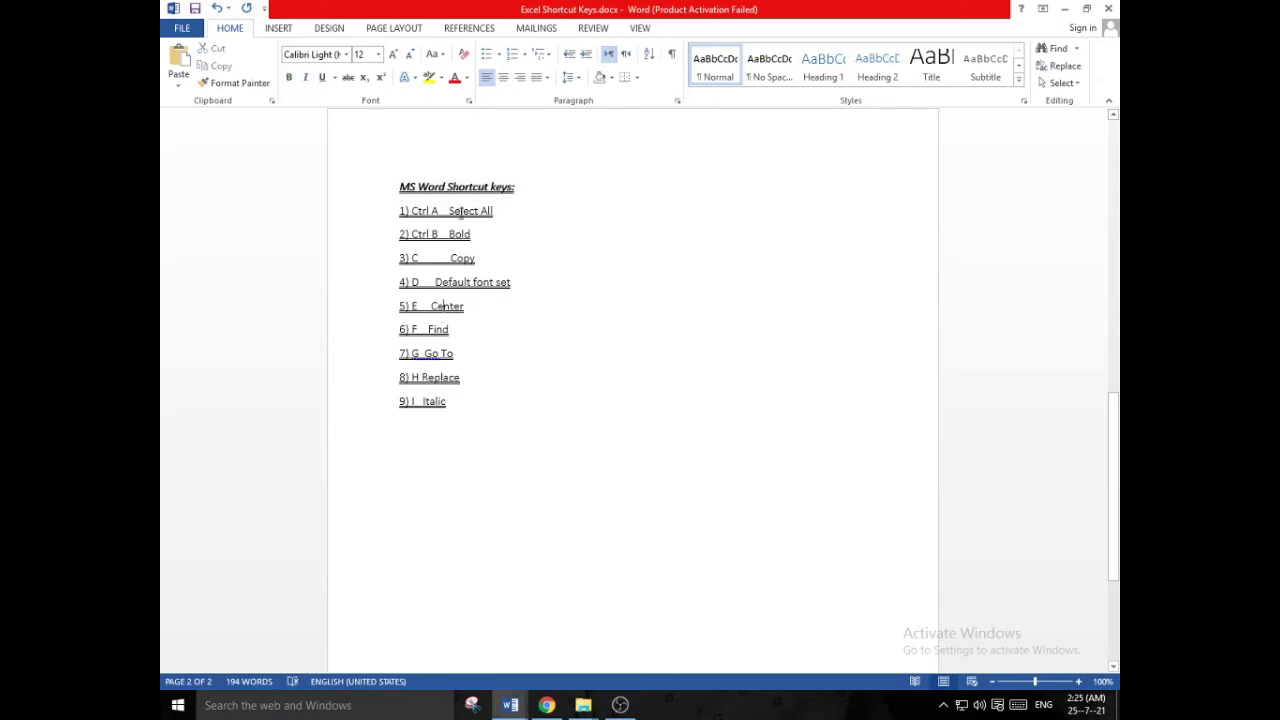
{"action": "left_click", "coordinate": [454, 402]}
{"action": "key", "text": "Return"}
{"action": "type", "text": "10) "}
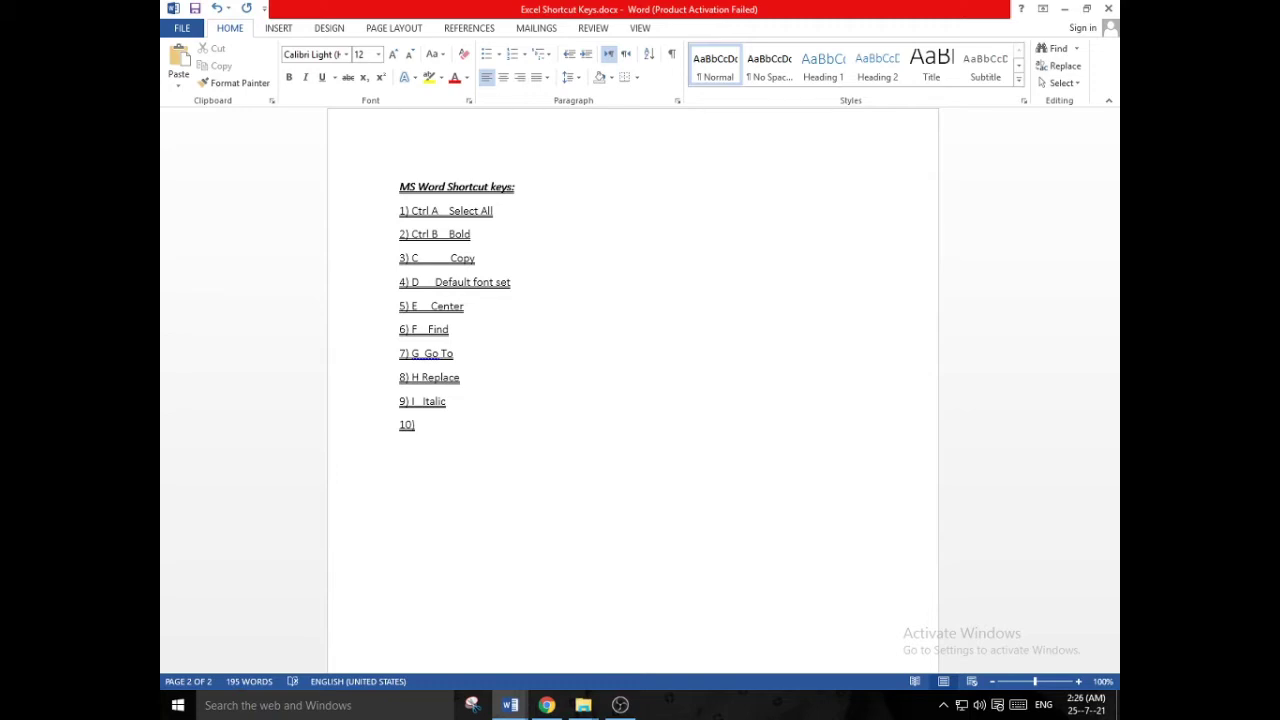
{"action": "type", "text": "J Justify"}
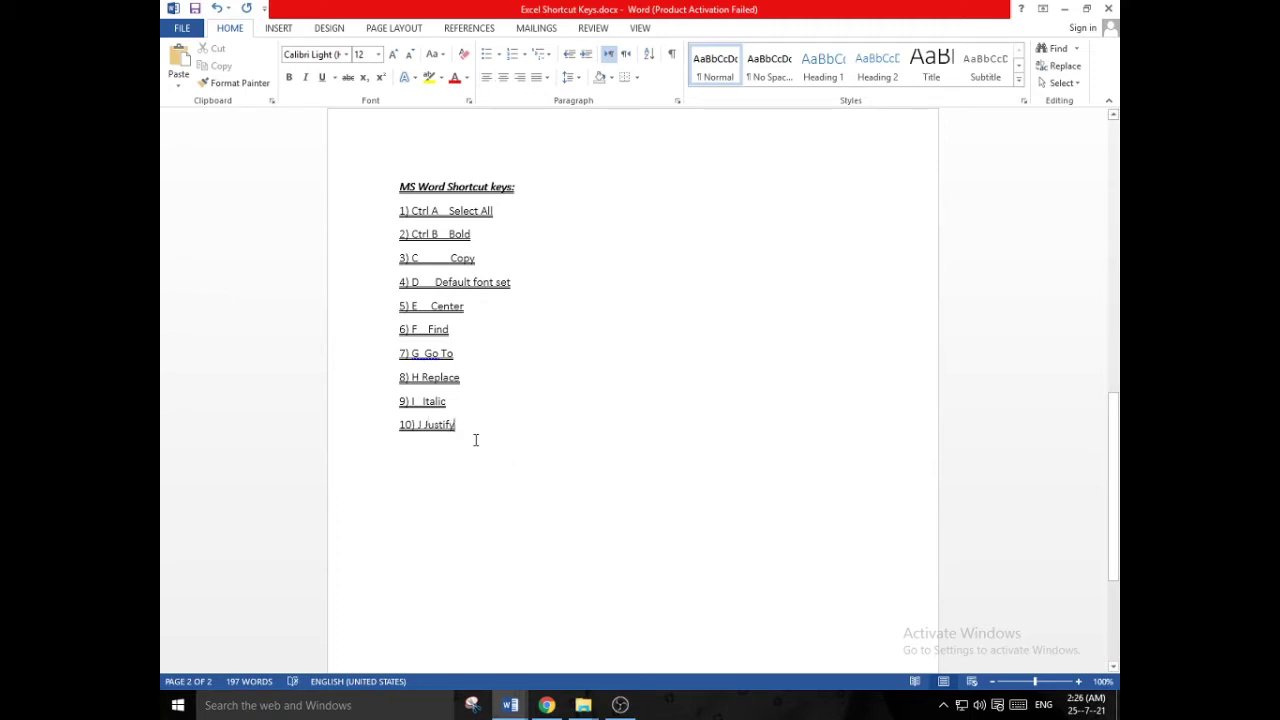
- Demonstrate justified and centered alignment on the heading and all ten list lines, finishing with left alignment
{"action": "left_click_drag", "start_coordinate": [400, 187], "coordinate": [470, 435]}
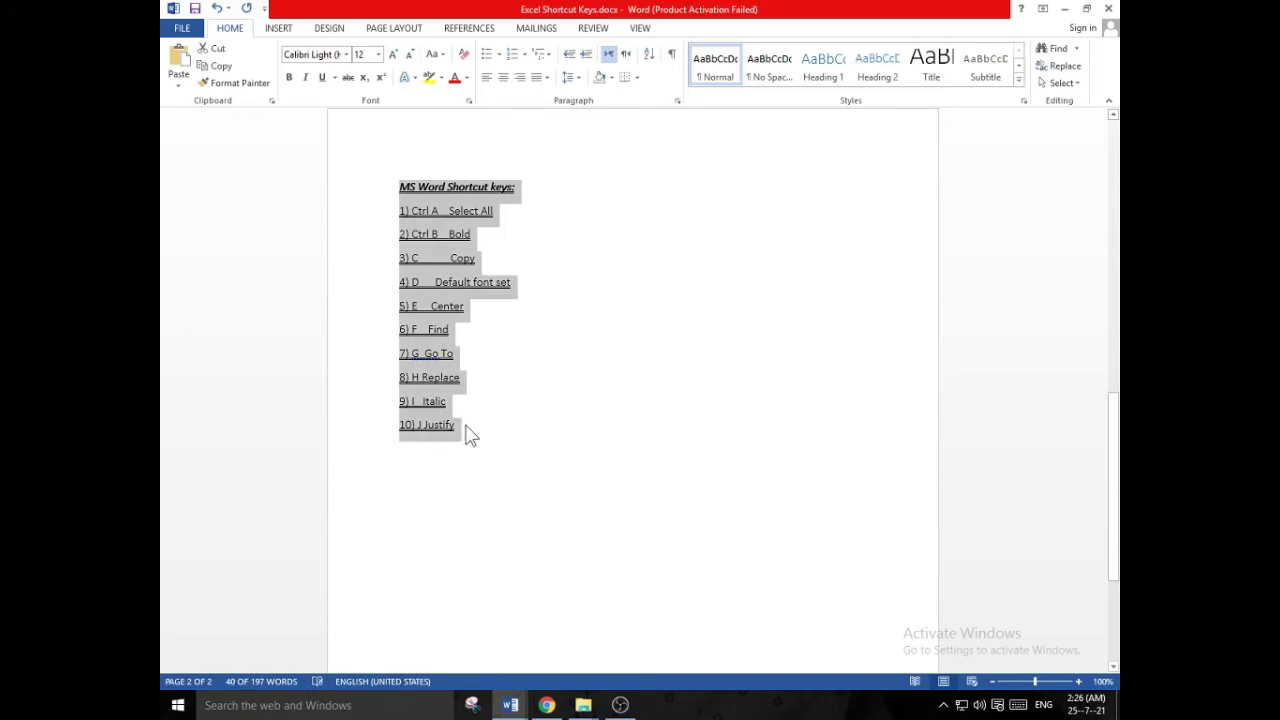
{"action": "key", "text": "ctrl+j"}
{"action": "key", "text": "ctrl+j"}
{"action": "left_click", "coordinate": [503, 77]}
{"action": "key", "text": "ctrl+l"}
{"action": "left_click", "coordinate": [503, 77]}
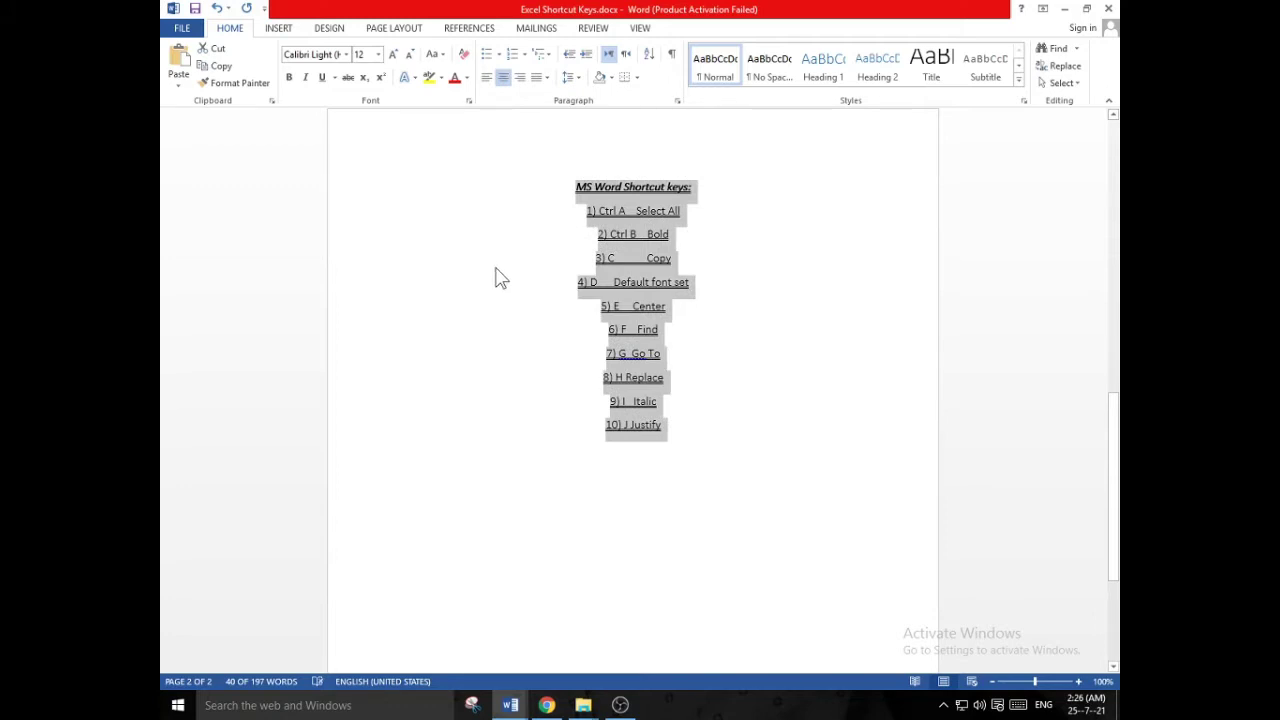
{"action": "key", "text": "ctrl+l"}
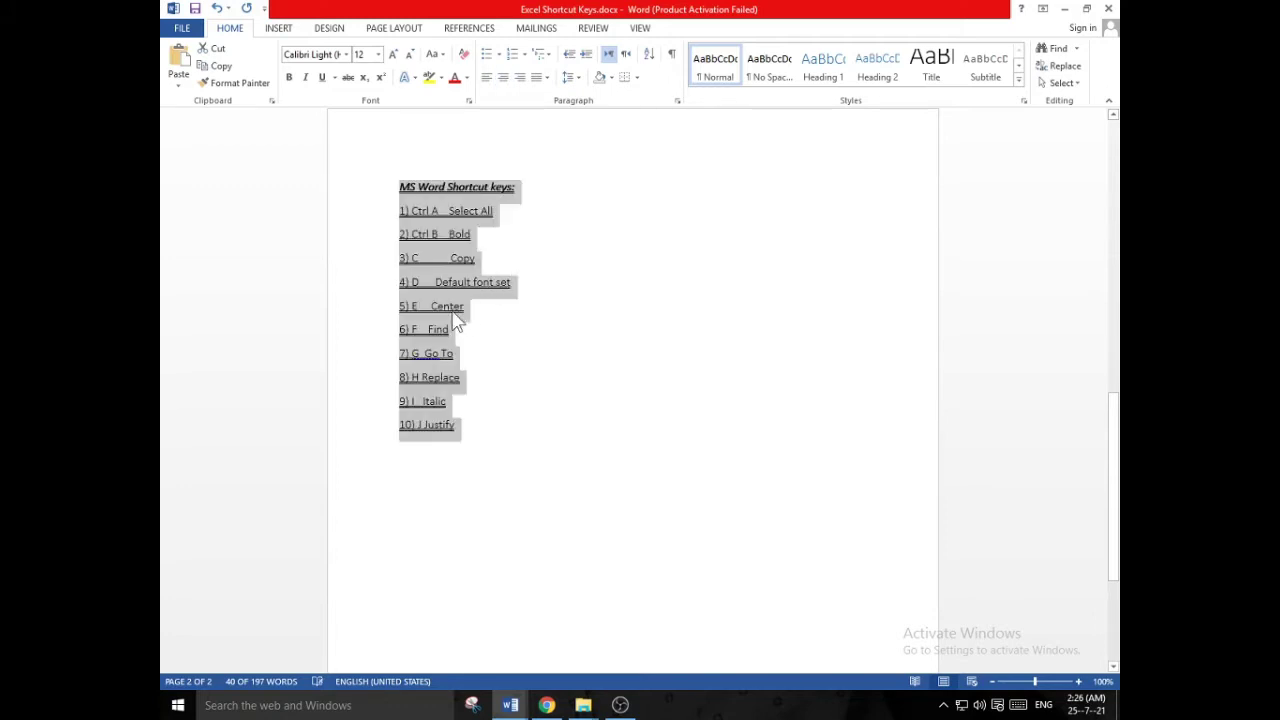
{"action": "left_click", "coordinate": [461, 428]}
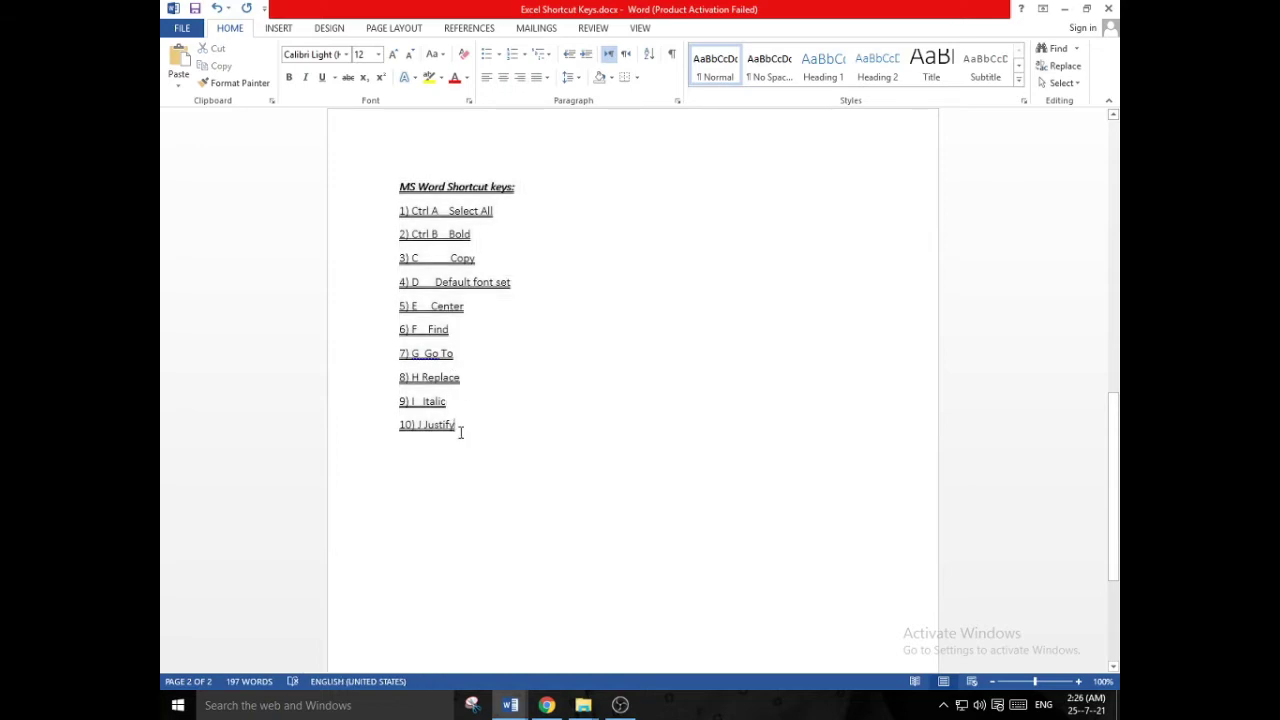
- Try the Justify, Justify Low and Justify Medium options on the heading and list, ending on plain Justify
{"action": "left_click", "coordinate": [549, 82]}
{"action": "left_click", "coordinate": [551, 96]}
{"action": "left_click_drag", "start_coordinate": [399, 186], "coordinate": [470, 425]}
{"action": "left_click", "coordinate": [546, 82]}
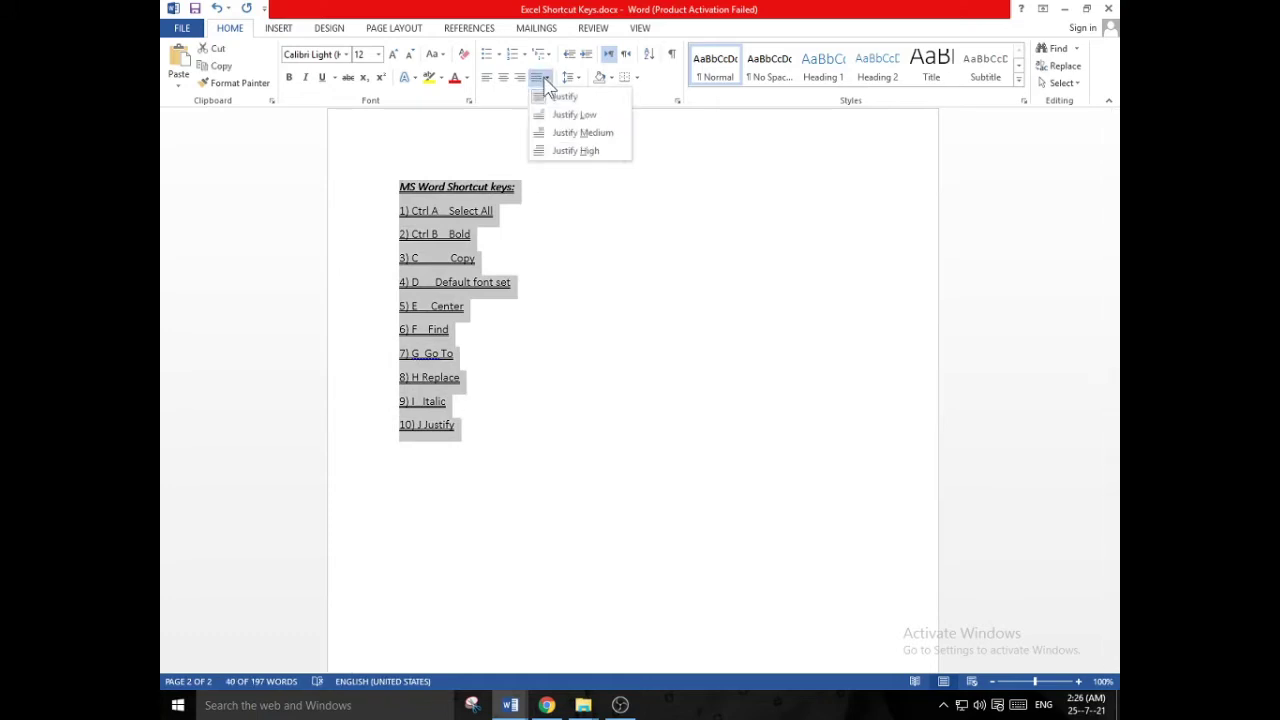
{"action": "left_click", "coordinate": [562, 116]}
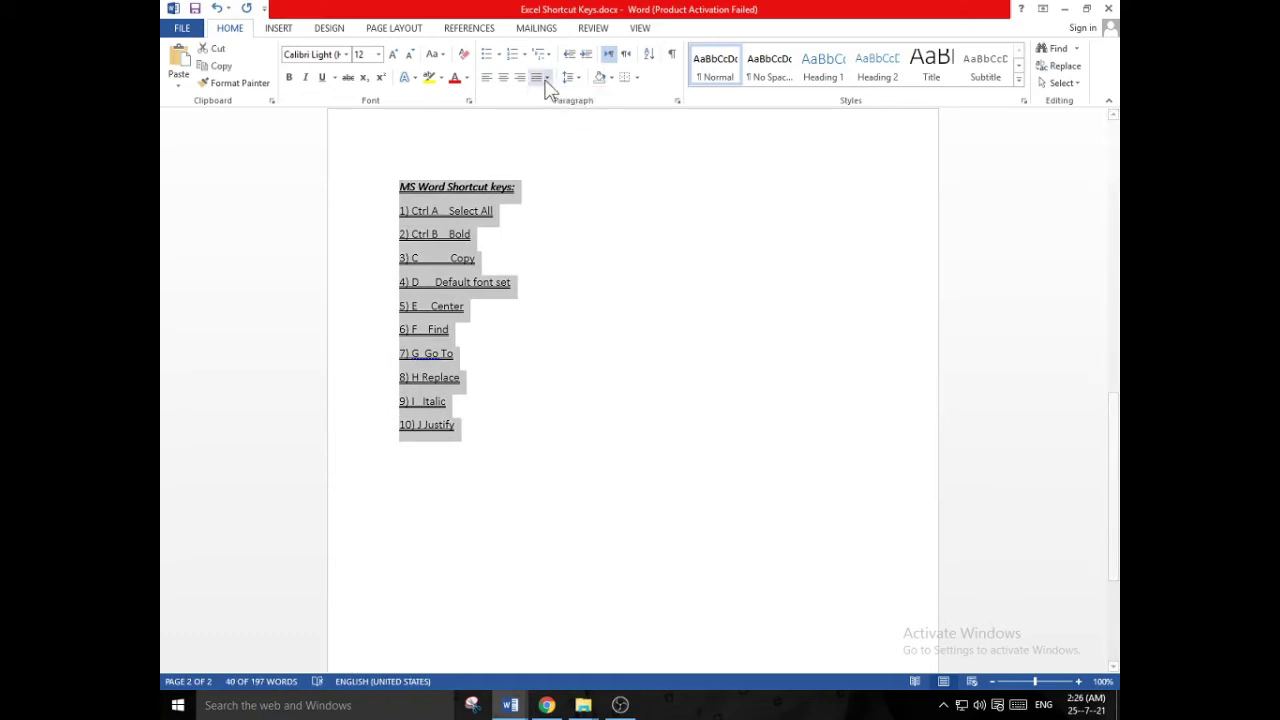
{"action": "left_click", "coordinate": [546, 80]}
{"action": "left_click", "coordinate": [560, 134]}
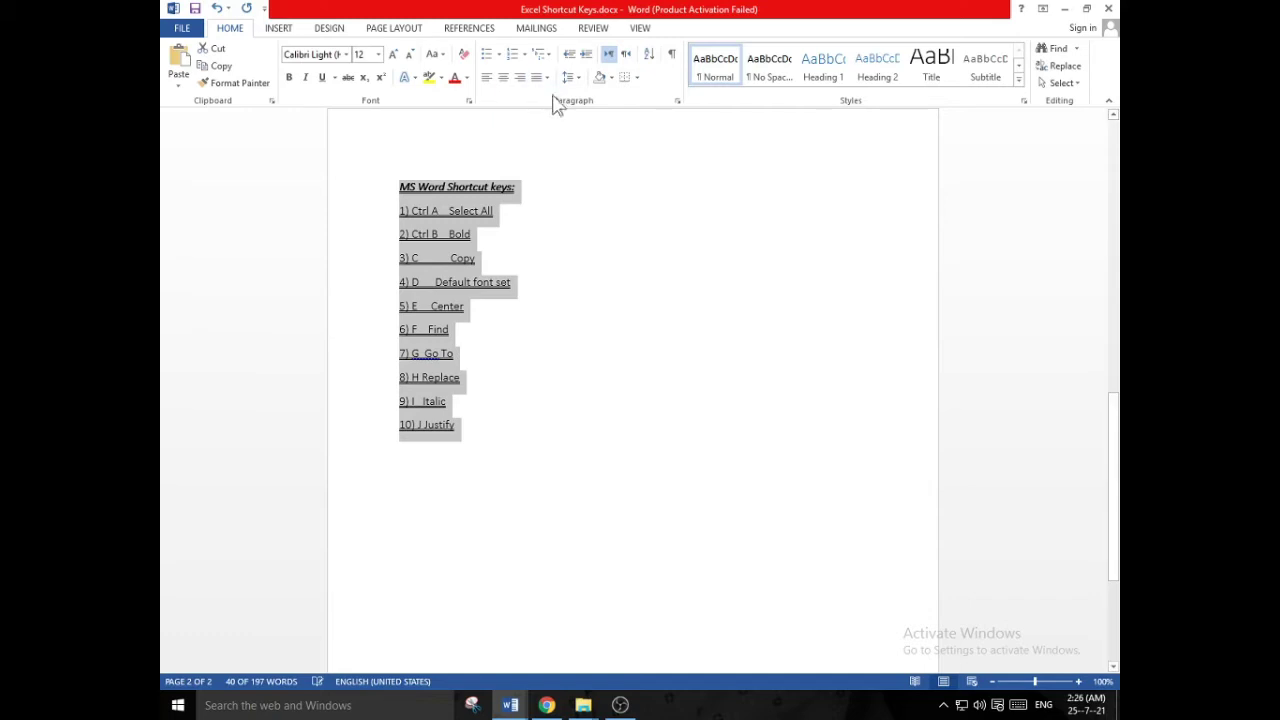
{"action": "left_click", "coordinate": [546, 79]}
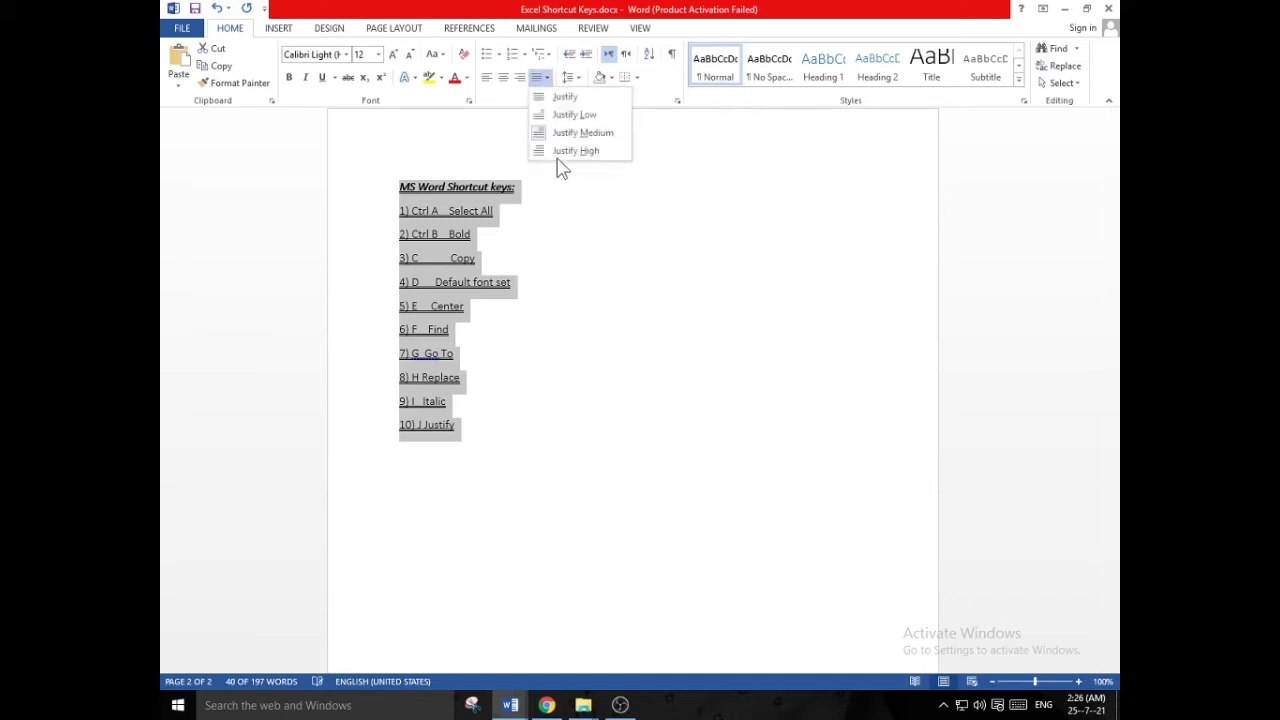
{"action": "left_click", "coordinate": [567, 100]}
- Align the heading and list to the center, to the right, and back to the left
{"action": "left_click", "coordinate": [503, 78]}
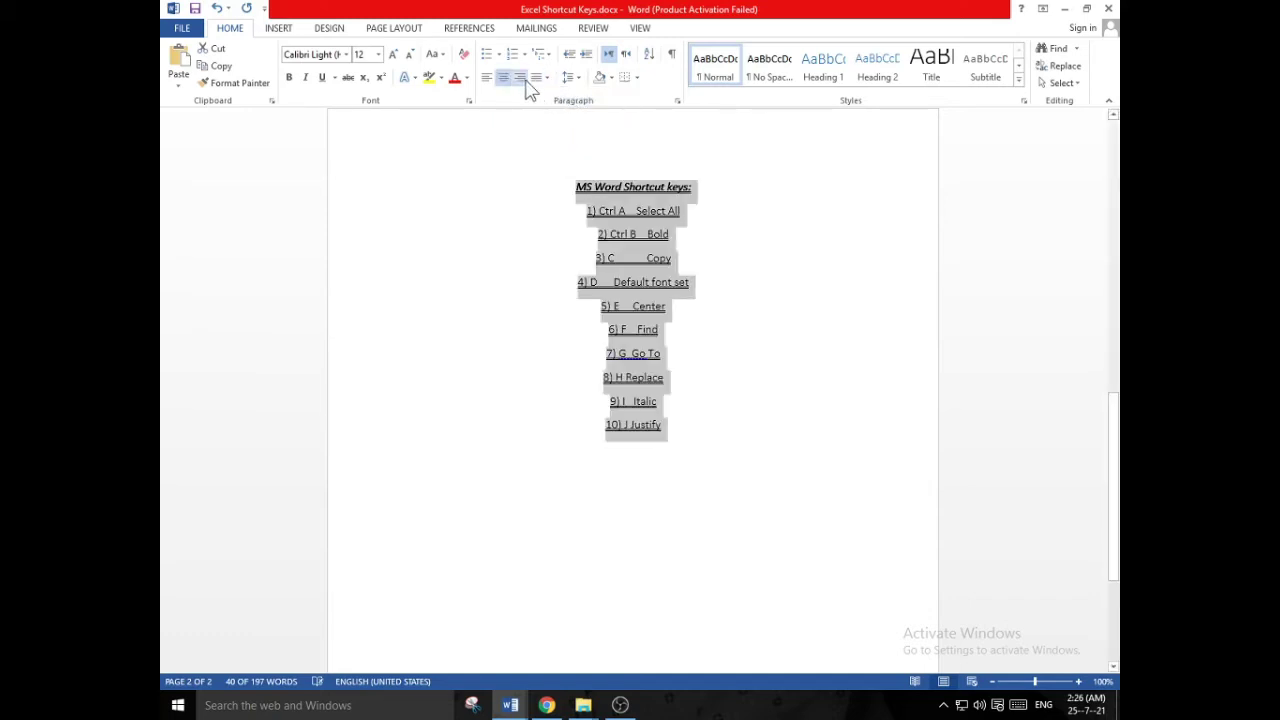
{"action": "left_click", "coordinate": [520, 79]}
{"action": "left_click", "coordinate": [486, 79]}
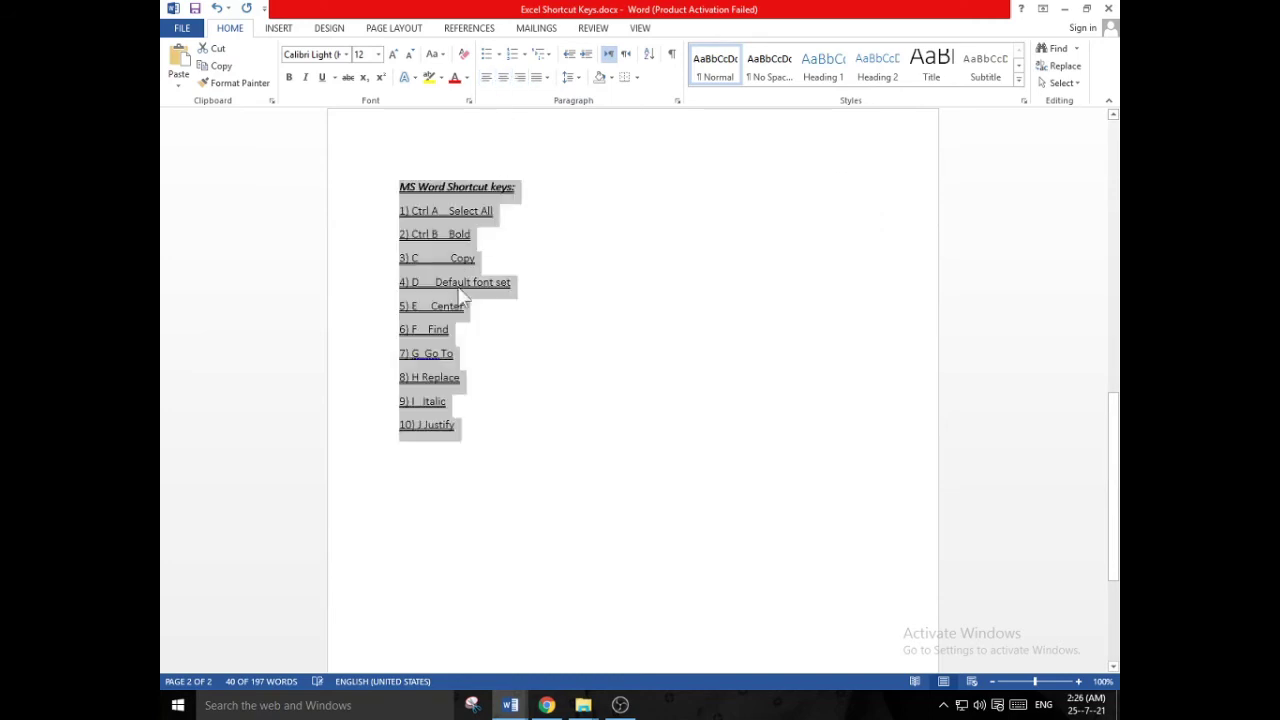
- Add an eleventh list line reading "11) K Hyperlink" below the Justify line
{"action": "left_click", "coordinate": [455, 432]}
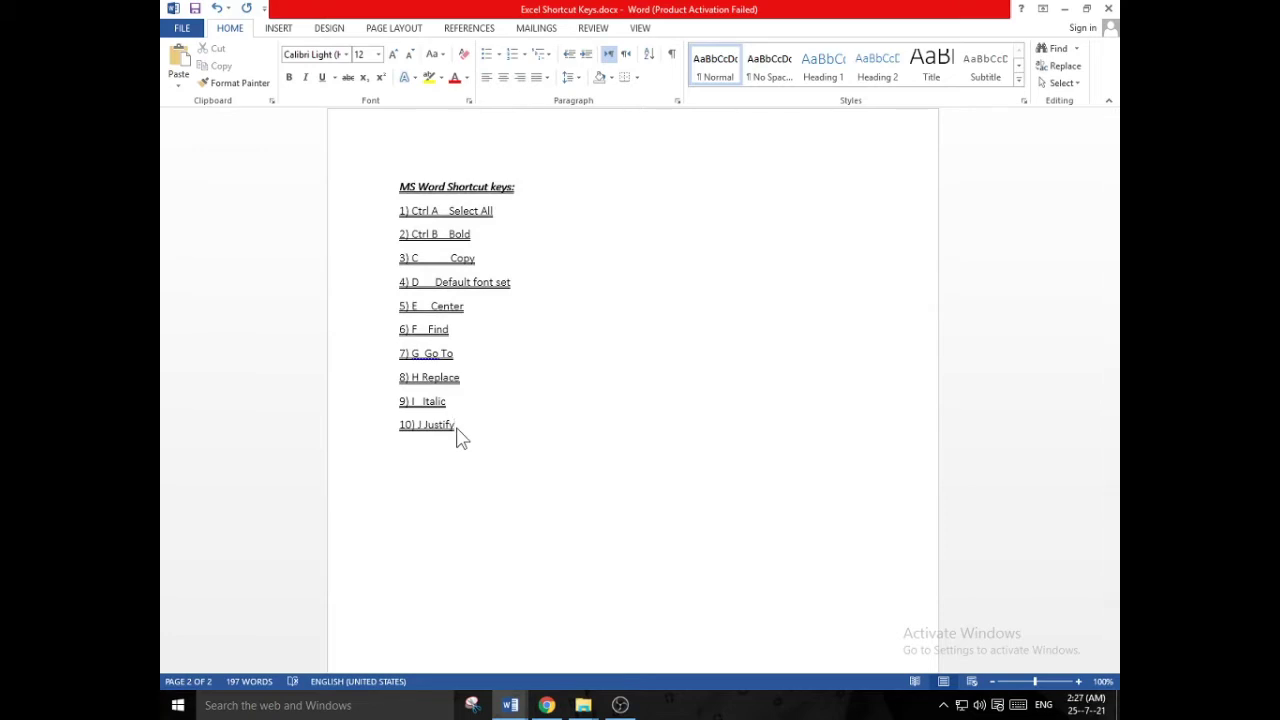
{"action": "key", "text": "Return"}
{"action": "type", "text": "11) K  Hyperlink"}
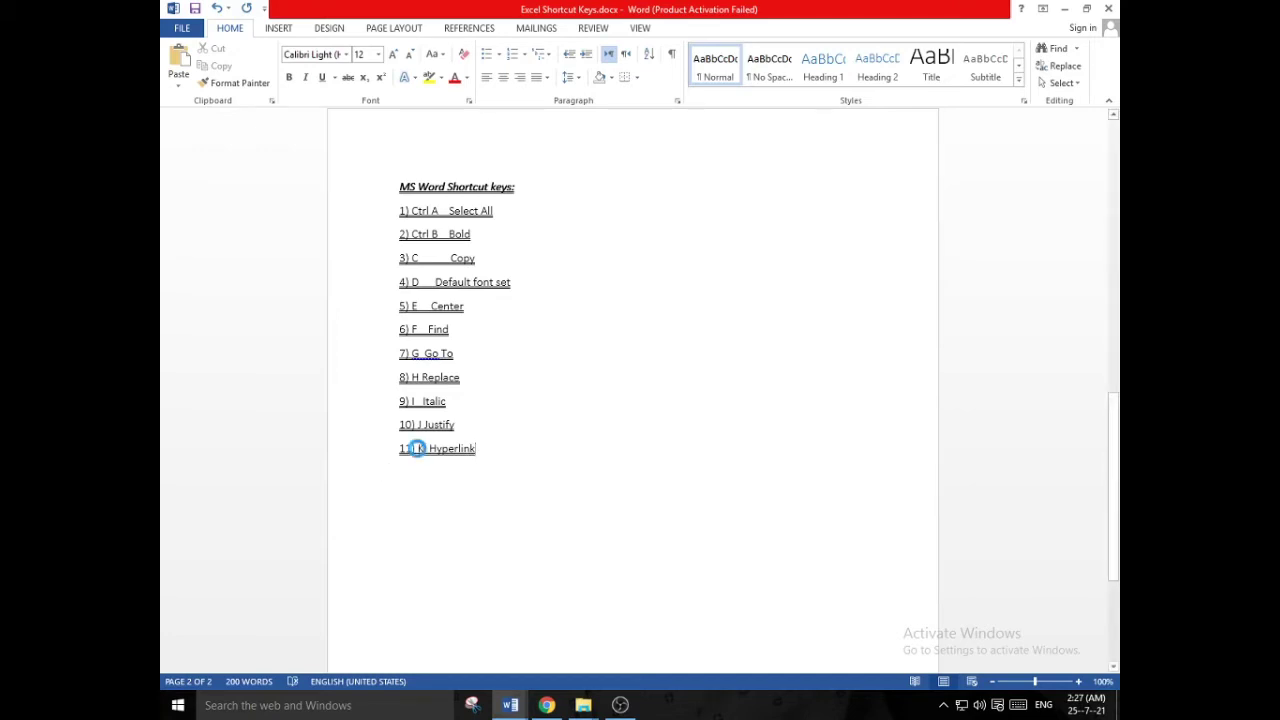
- Insert a hyperlink to the first Desktop folder after the word "Hyperlink" and undo the insertion
{"action": "key", "text": "ctrl+k"}
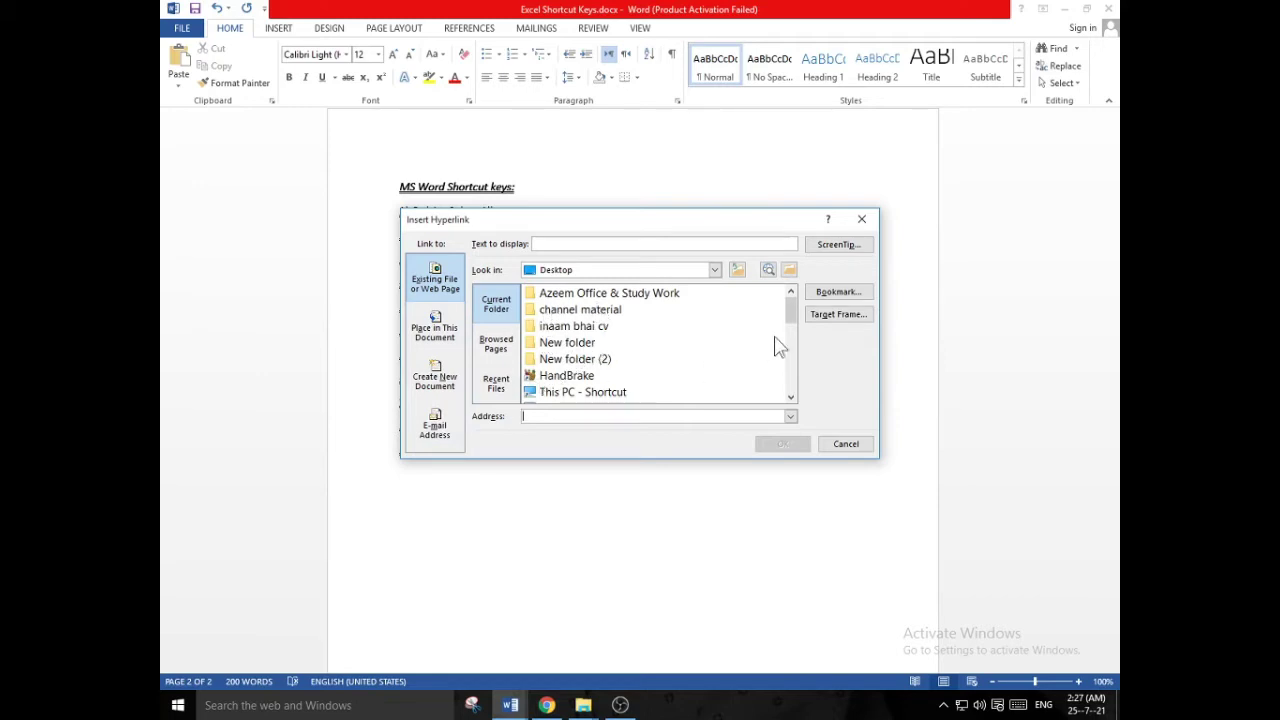
{"action": "mouse_move", "coordinate": [794, 323]}
{"action": "left_mouse_down"}
{"action": "mouse_move", "coordinate": [794, 340]}
{"action": "mouse_move", "coordinate": [794, 304]}
{"action": "left_mouse_up"}
{"action": "left_click", "coordinate": [590, 293]}
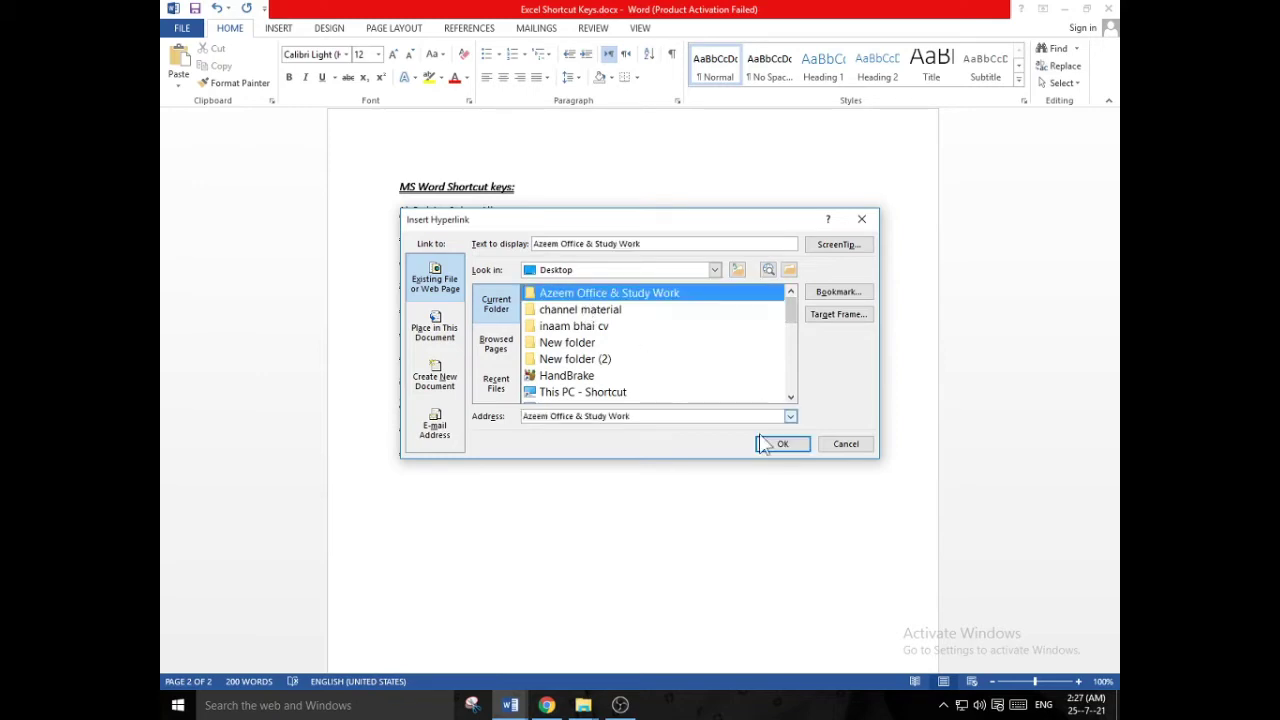
{"action": "left_click", "coordinate": [782, 443]}
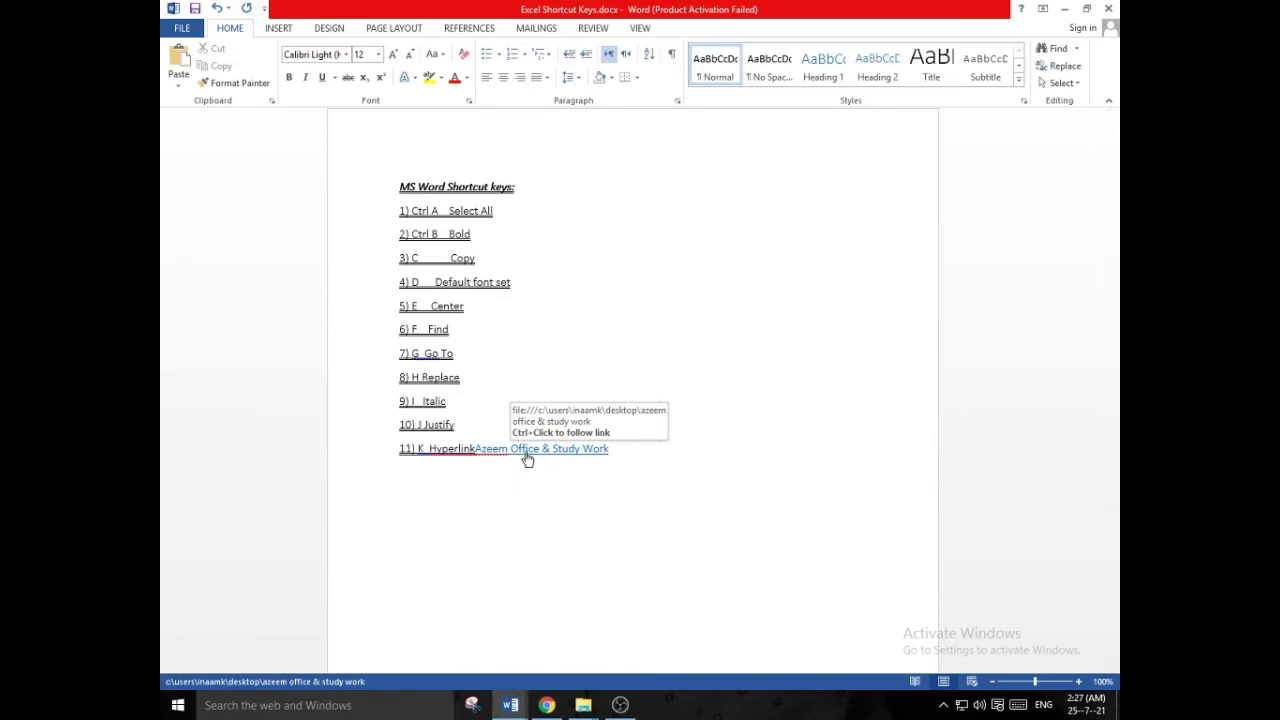
{"action": "key", "text": "ctrl+z"}
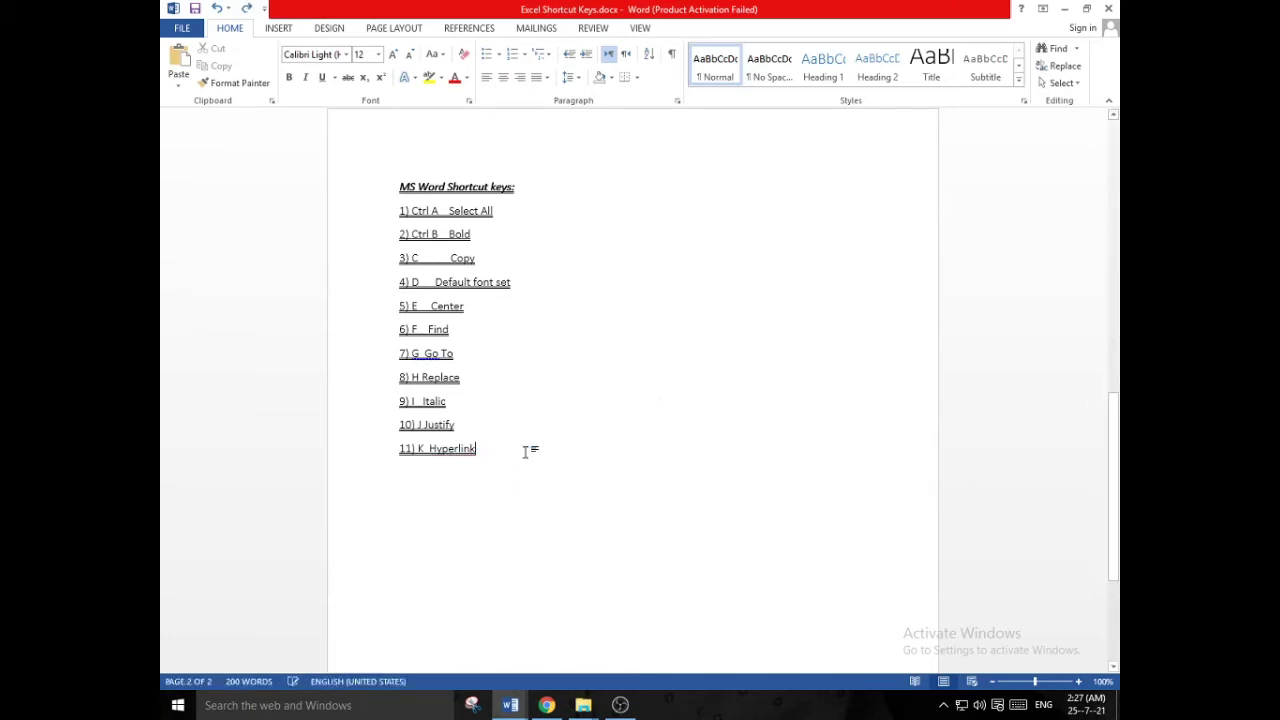
- Add a twelfth list line reading "12) L Again Text Left"
{"action": "key", "text": "Return"}
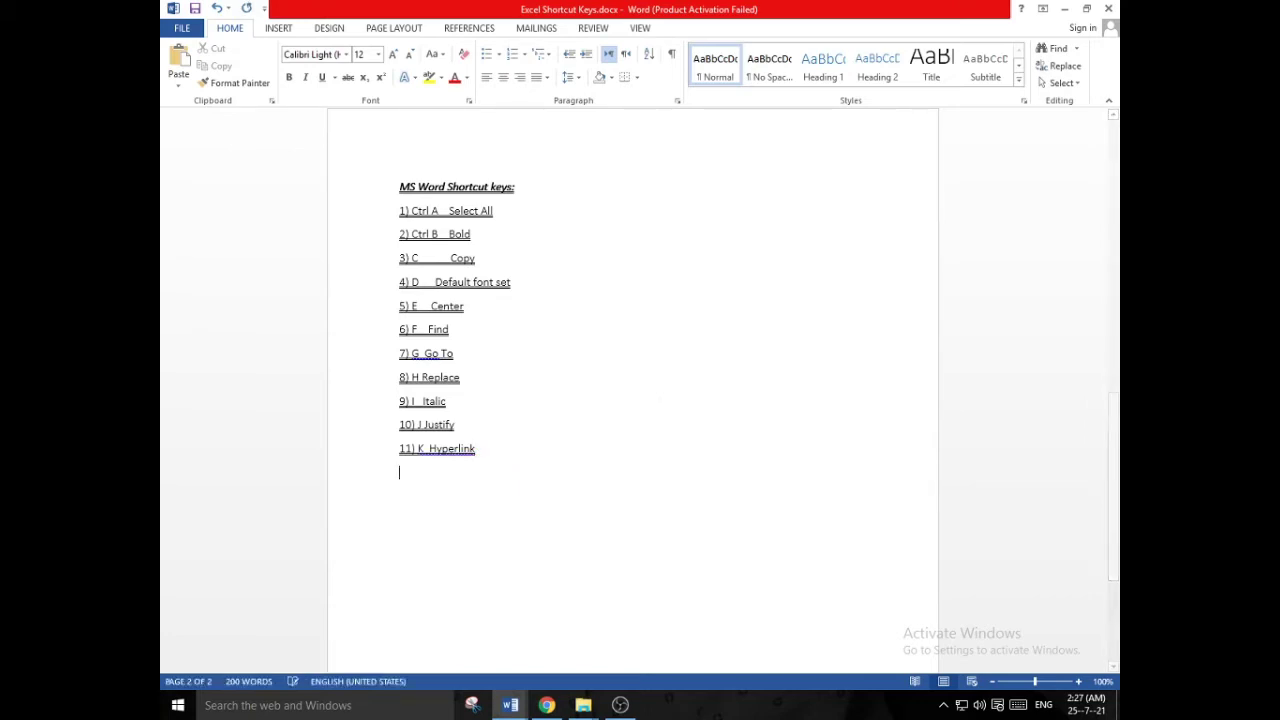
{"action": "type", "text": "12) "}
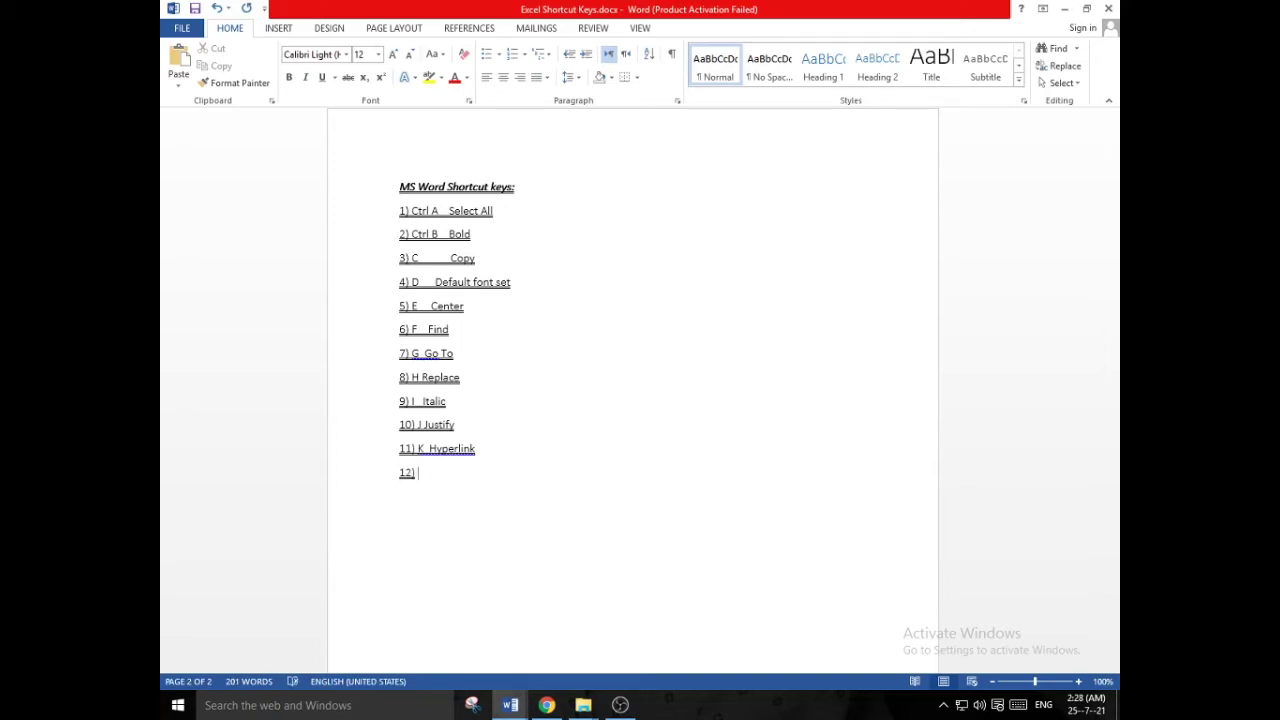
{"action": "type", "text": "L Again y"}
{"action": "key", "text": "BackSpace"}
{"action": "type", "text": "Text Left"}
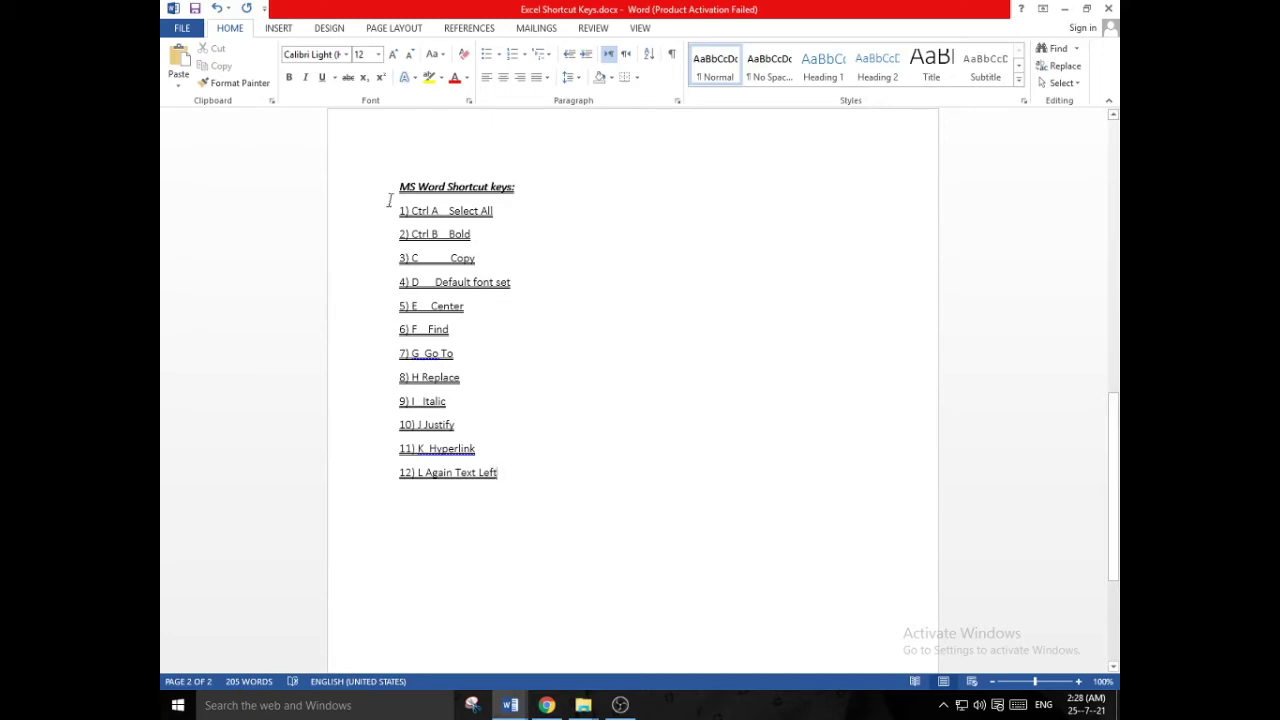
- Demonstrate left alignment on the heading and twelve list lines, returning them to the left after centering and after right-aligning them
{"action": "left_click_drag", "start_coordinate": [400, 182], "coordinate": [517, 508]}
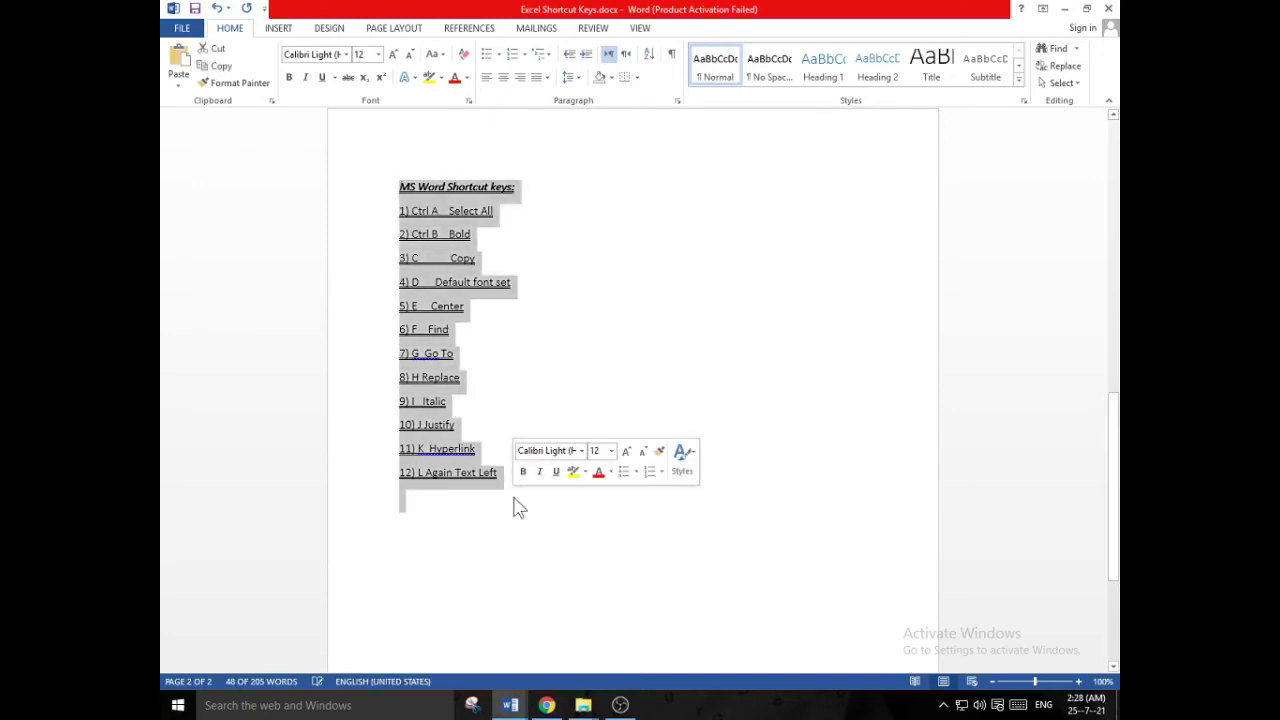
{"action": "key", "text": "ctrl+l"}
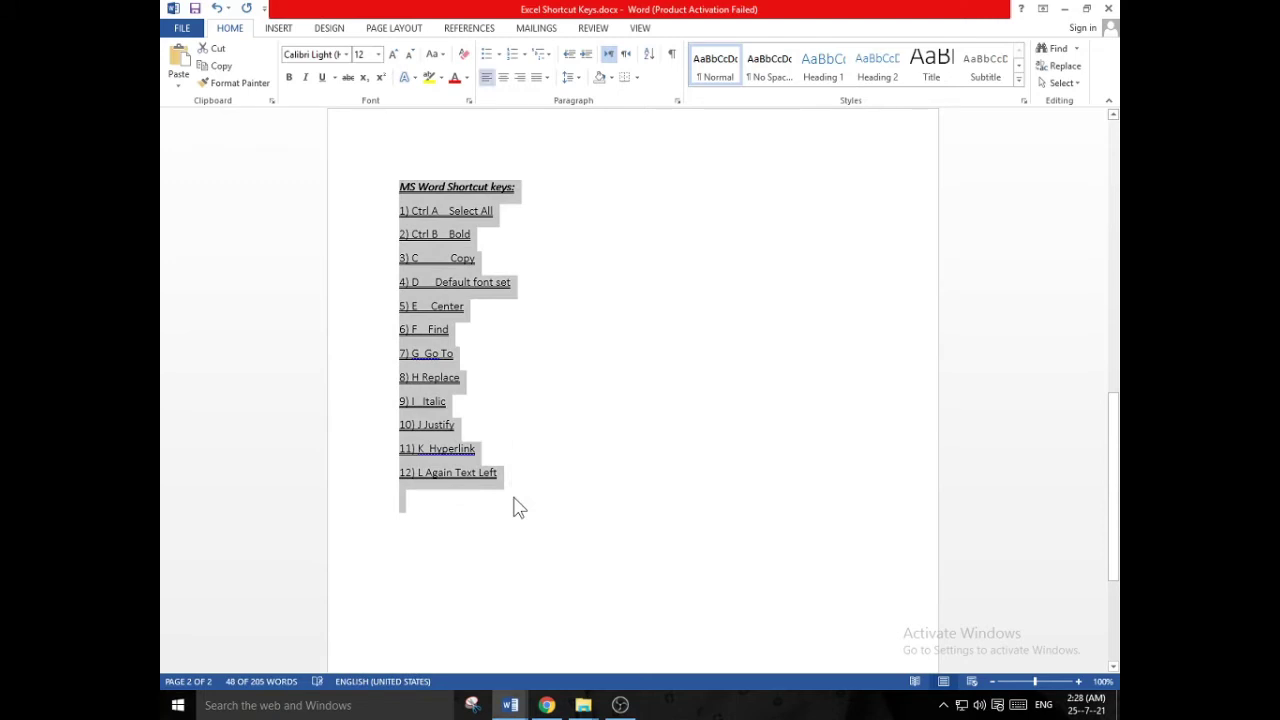
{"action": "key", "text": "ctrl+l"}
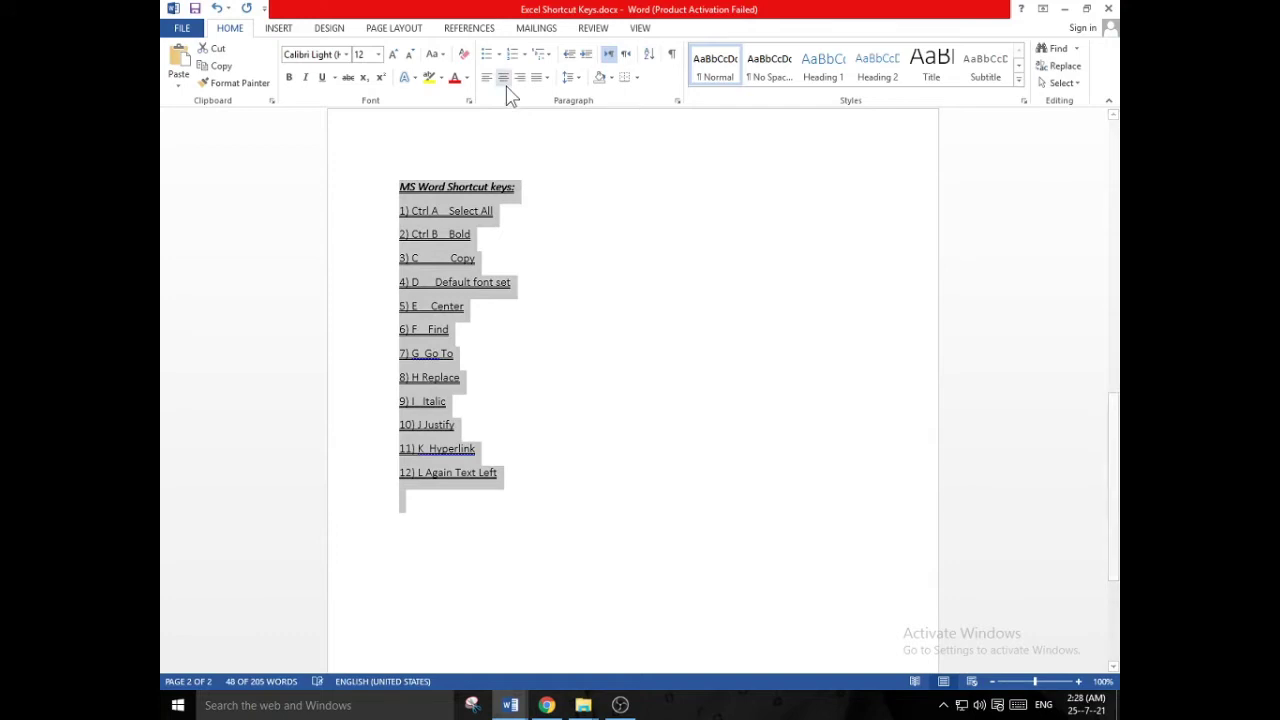
{"action": "key", "text": "ctrl+e"}
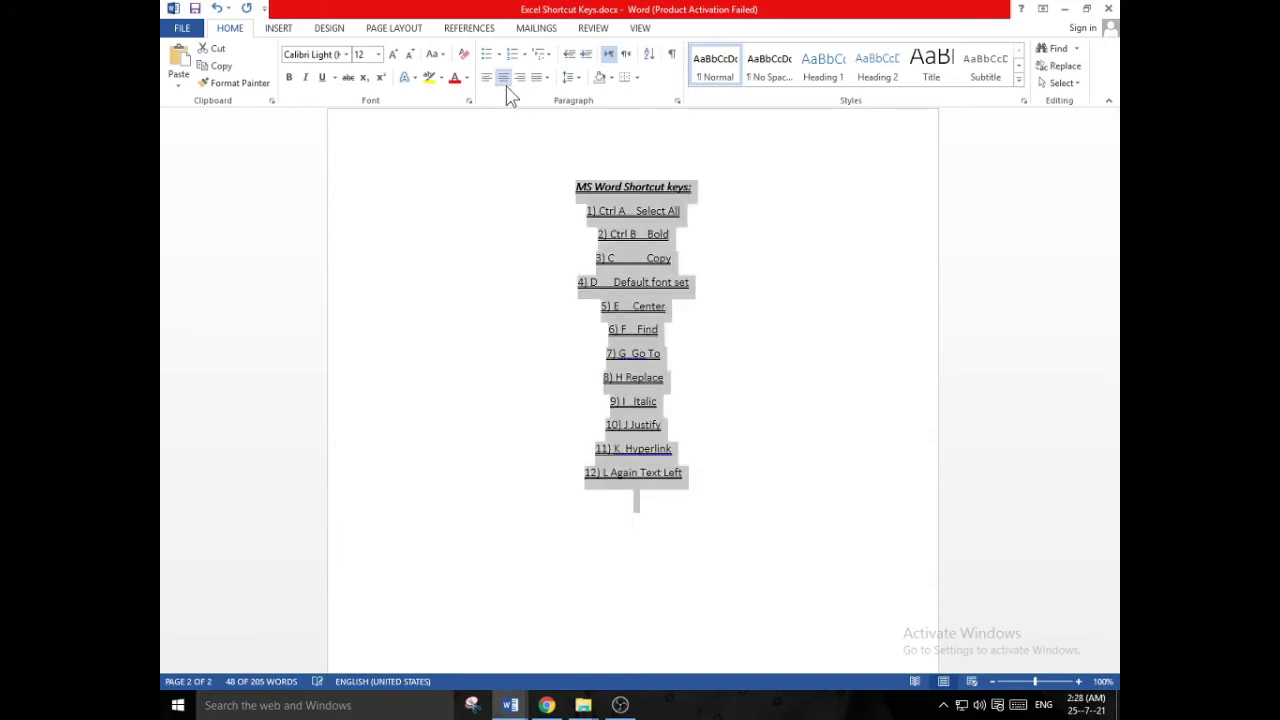
{"action": "key", "text": "ctrl+l"}
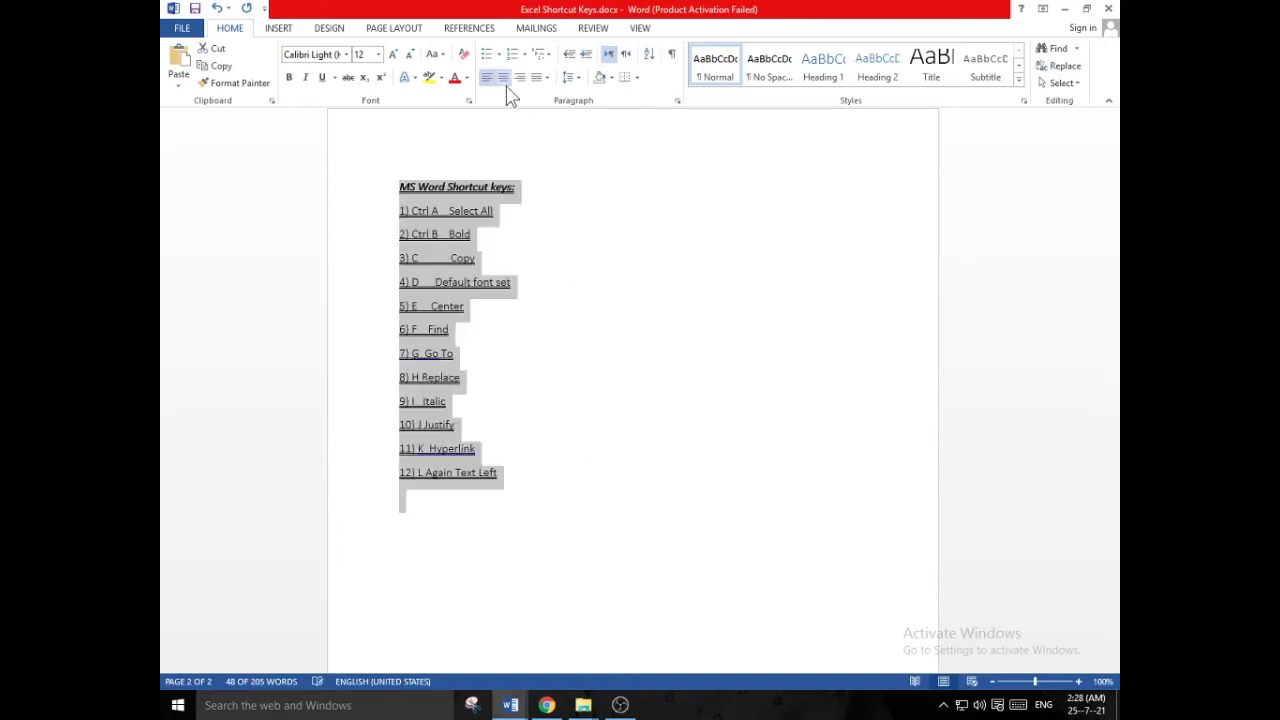
{"action": "left_click", "coordinate": [519, 78]}
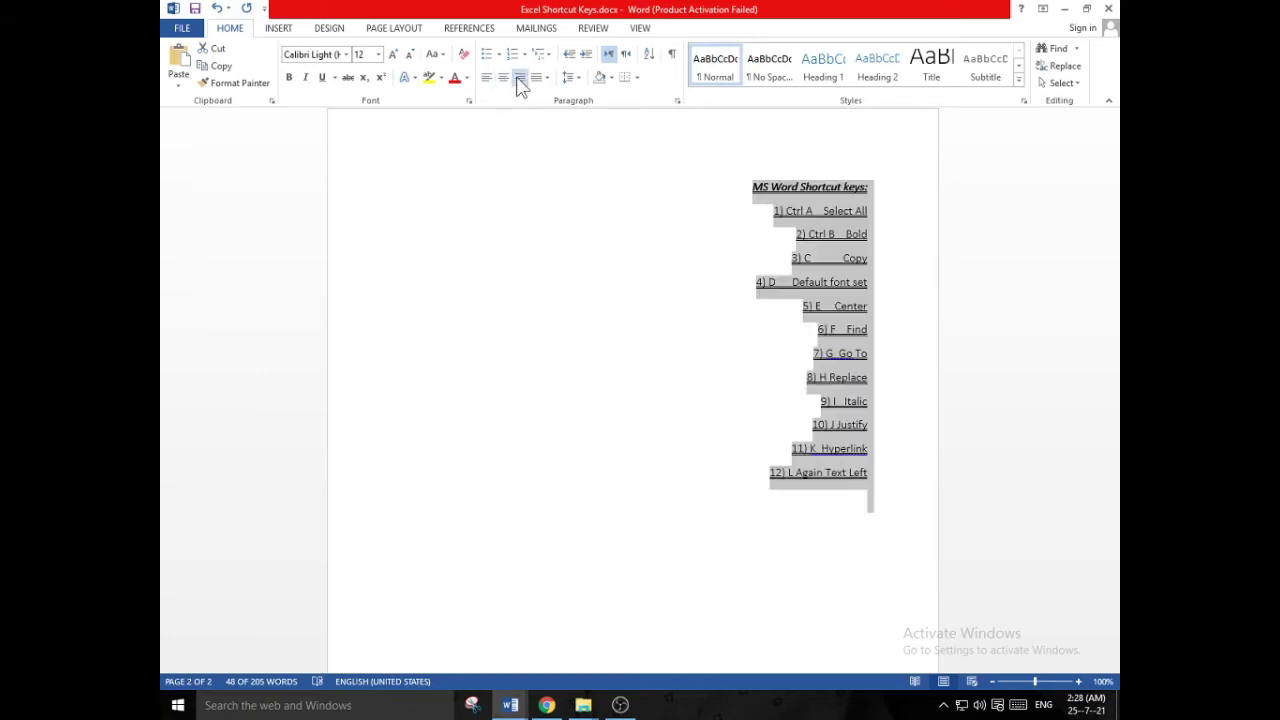
{"action": "key", "text": "ctrl+l"}
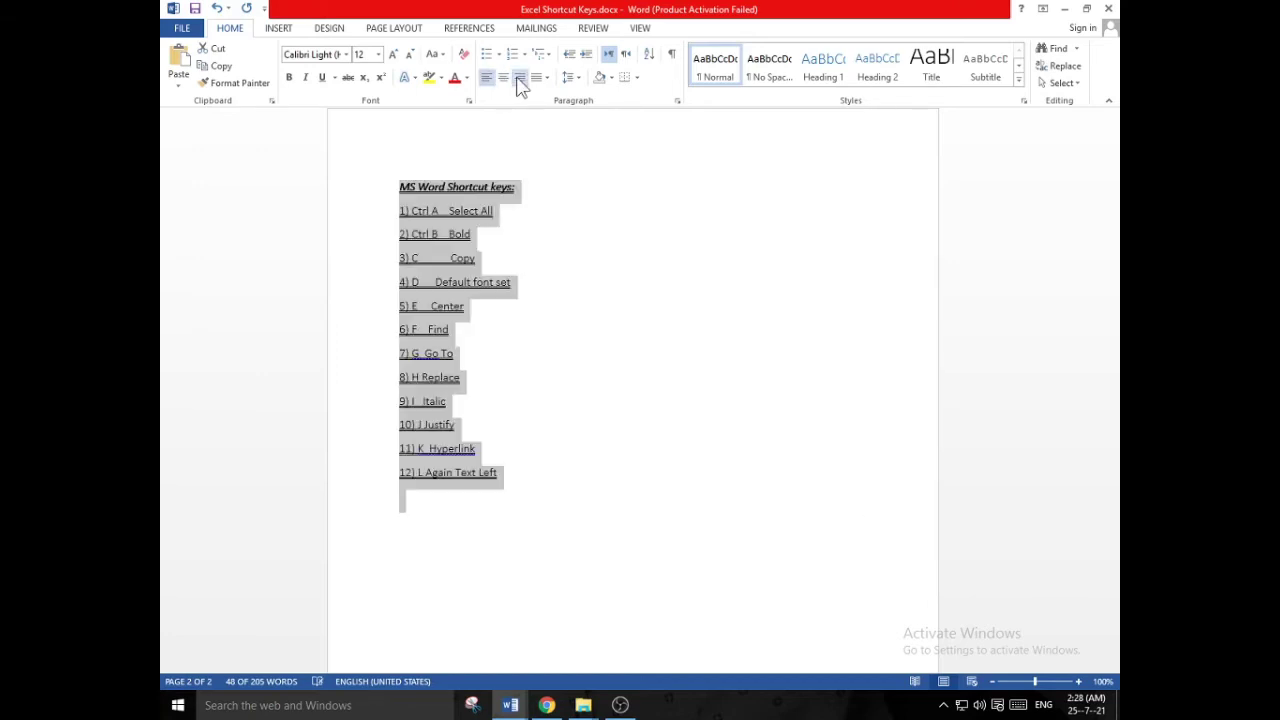
- Add a thirteenth list line reading "13) M Hanging Indent" with an empty paragraph after it
{"action": "left_click", "coordinate": [505, 478]}
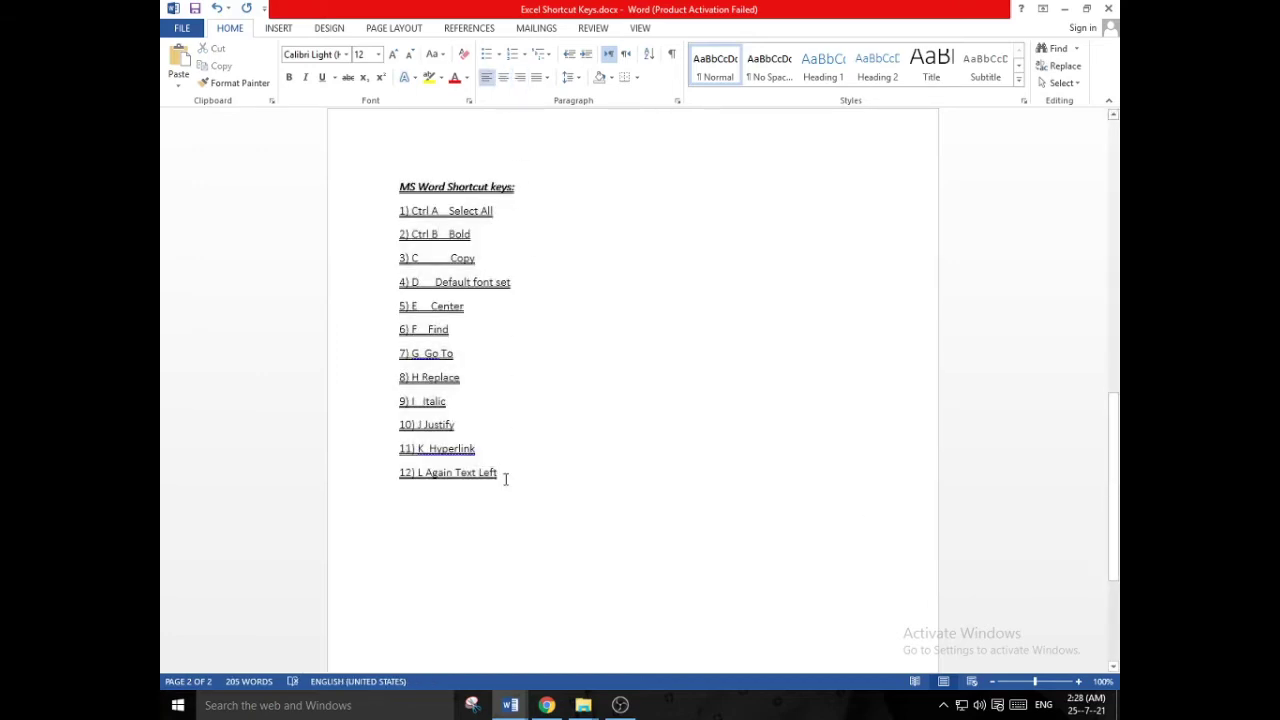
{"action": "key", "text": "Return"}
{"action": "type", "text": "1"}
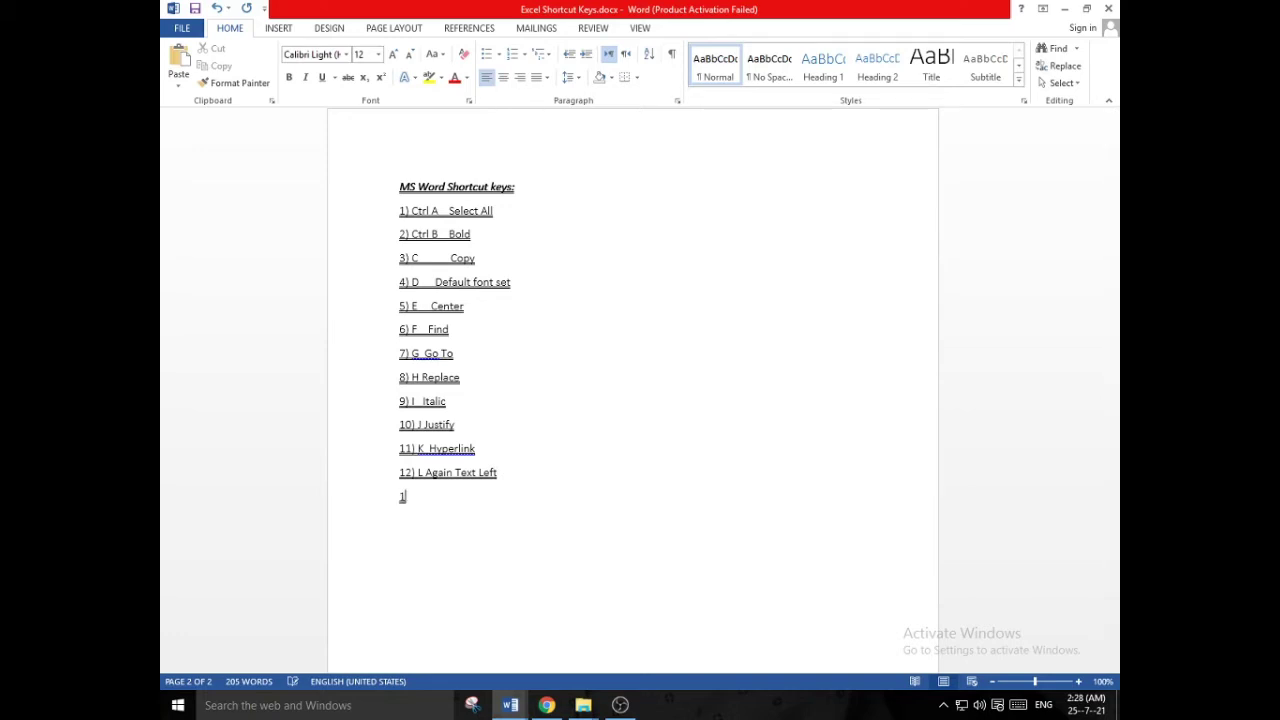
{"action": "type", "text": "3) M"}
{"action": "key", "text": "BackSpace"}
{"action": "type", "text": "M"}
{"action": "key", "text": "Return"}
{"action": "left_click", "coordinate": [430, 497]}
{"action": "type", "text": "Hanging Indent"}
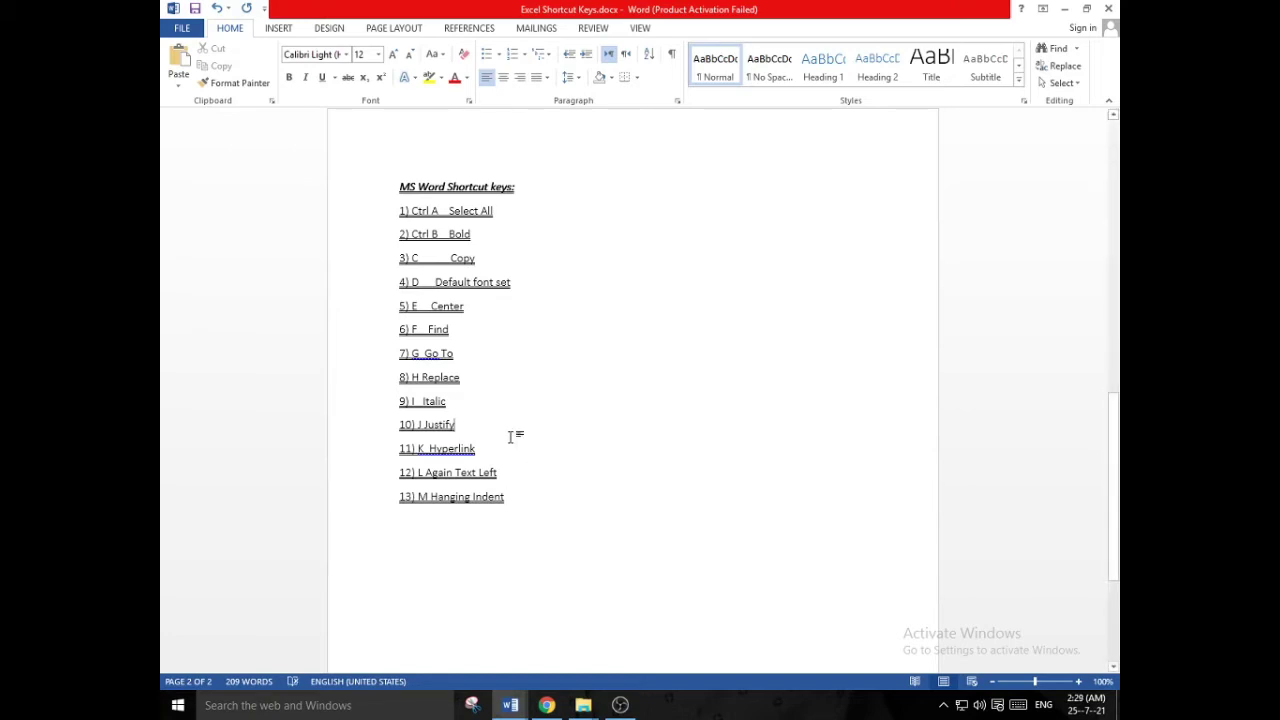
- Indent the "10) J Justify" line, undo that, and indent the heading with all thirteen list lines by one level instead
{"action": "key", "text": "ctrl+m"}
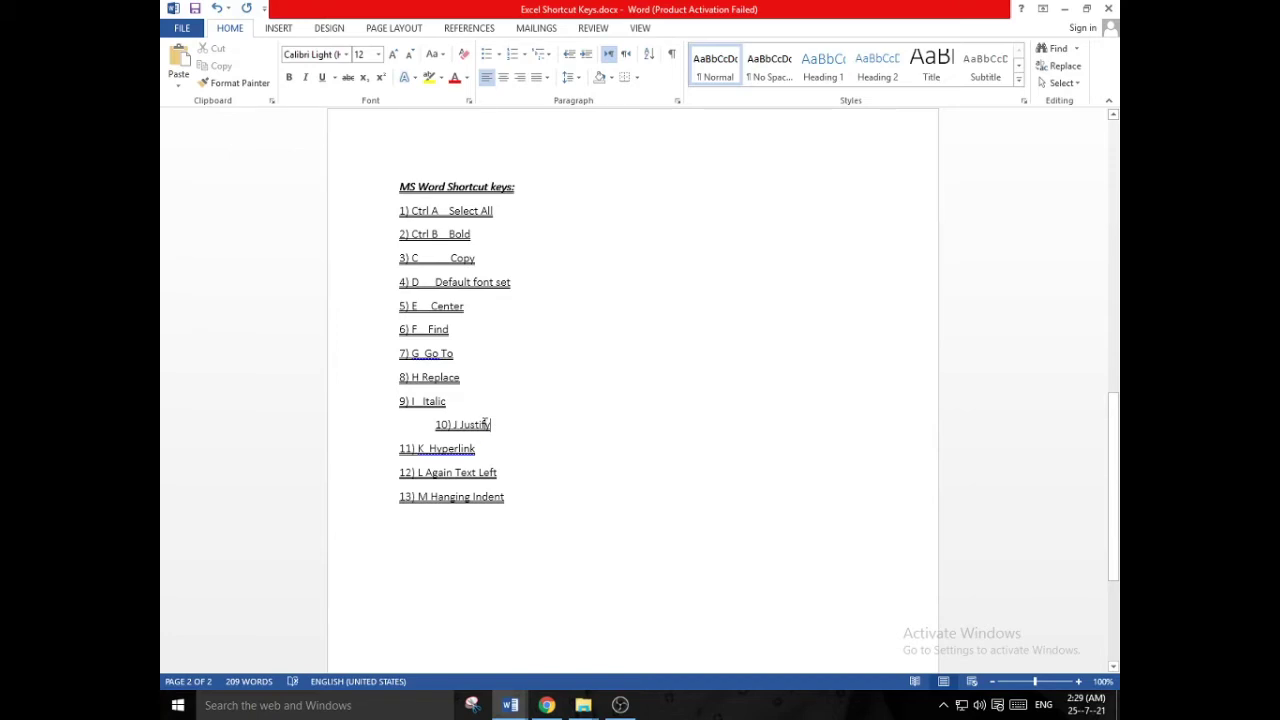
{"action": "key", "text": "ctrl+z"}
{"action": "left_click_drag", "start_coordinate": [395, 173], "coordinate": [522, 508]}
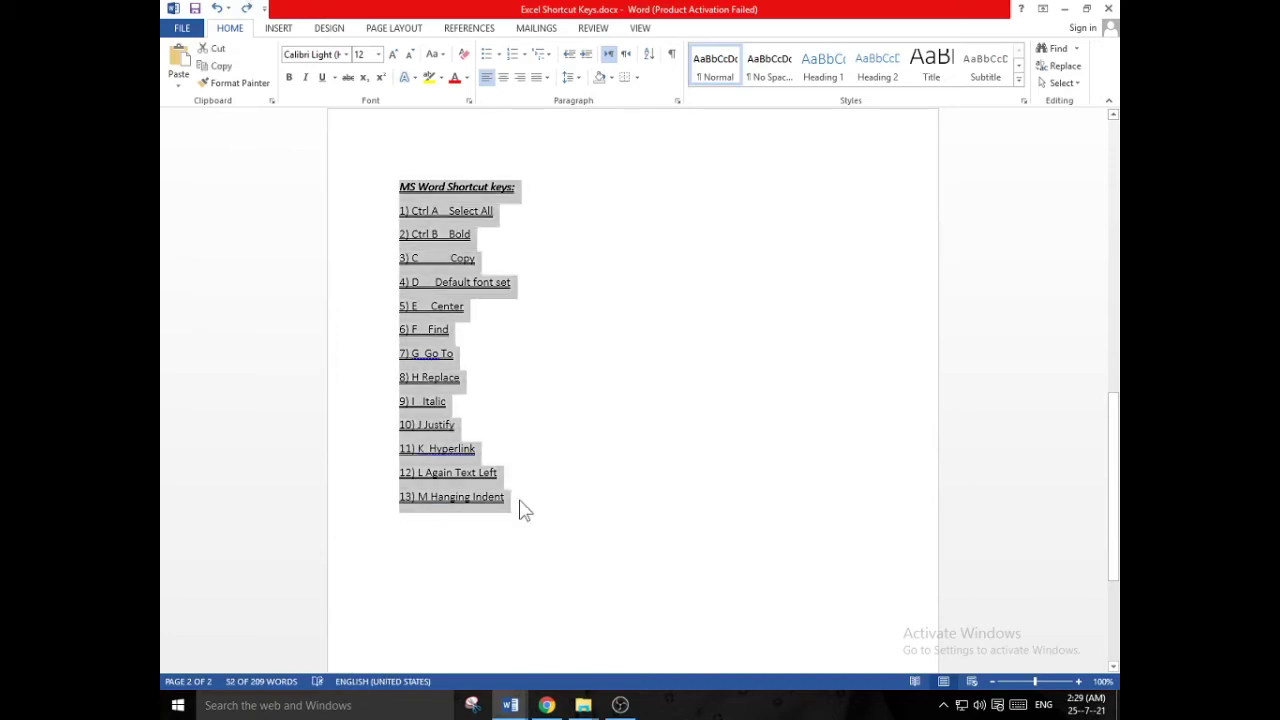
{"action": "key", "text": "ctrl+m"}
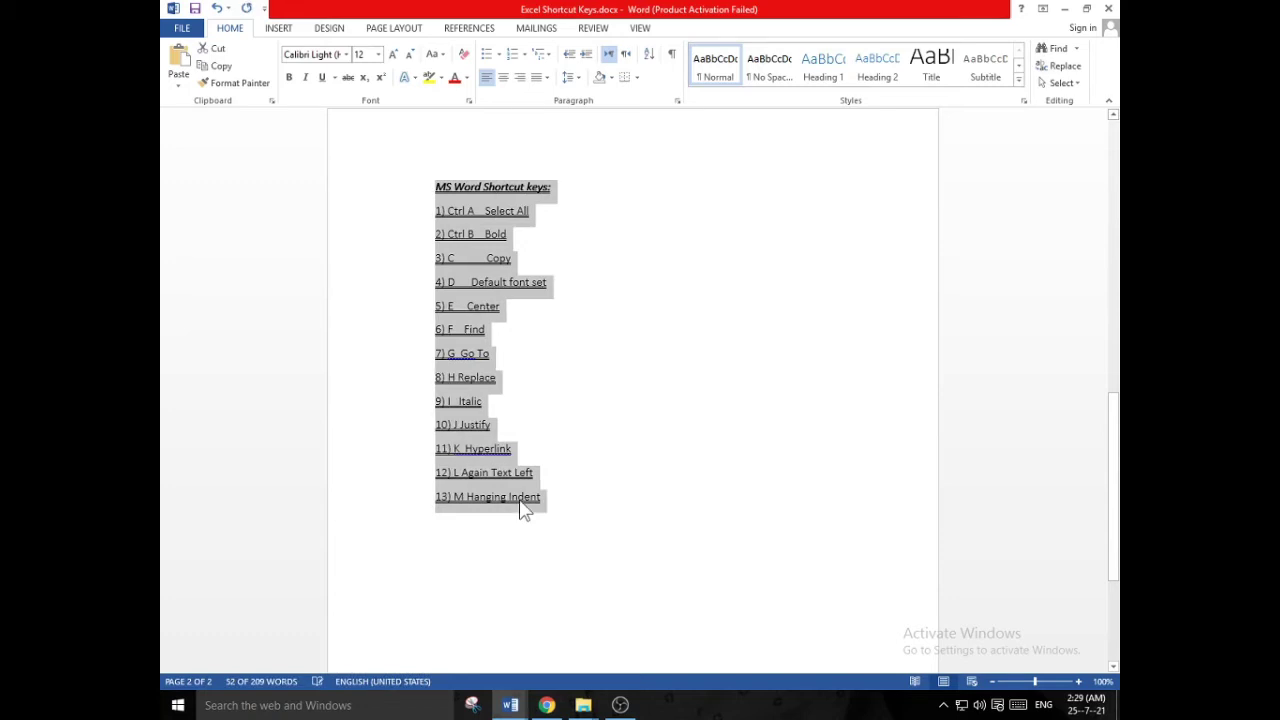
- Indent the heading and all thirteen list lines by nine more levels
{"action": "key", "text": "ctrl+m"}
{"action": "key", "text": "ctrl+m"}
{"action": "key", "text": "ctrl+m"}
{"action": "key", "text": "ctrl+m"}
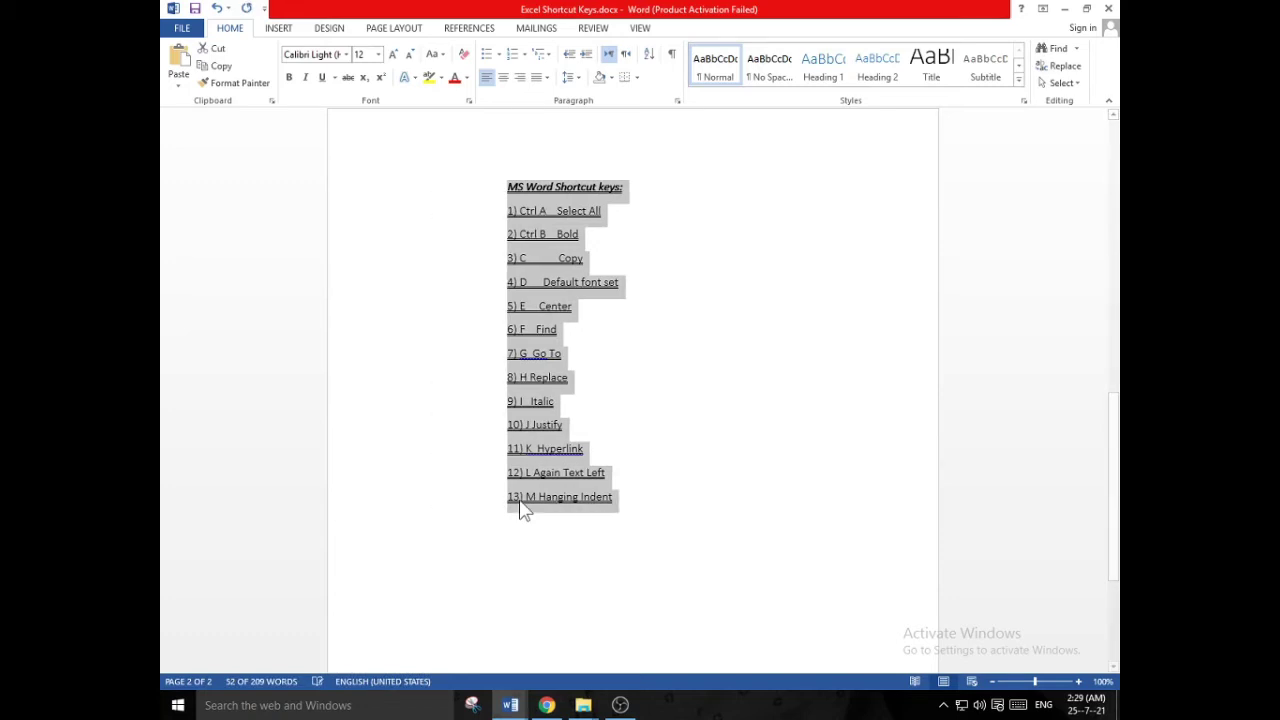
{"action": "key", "text": "ctrl+m"}
{"action": "key", "text": "ctrl+m"}
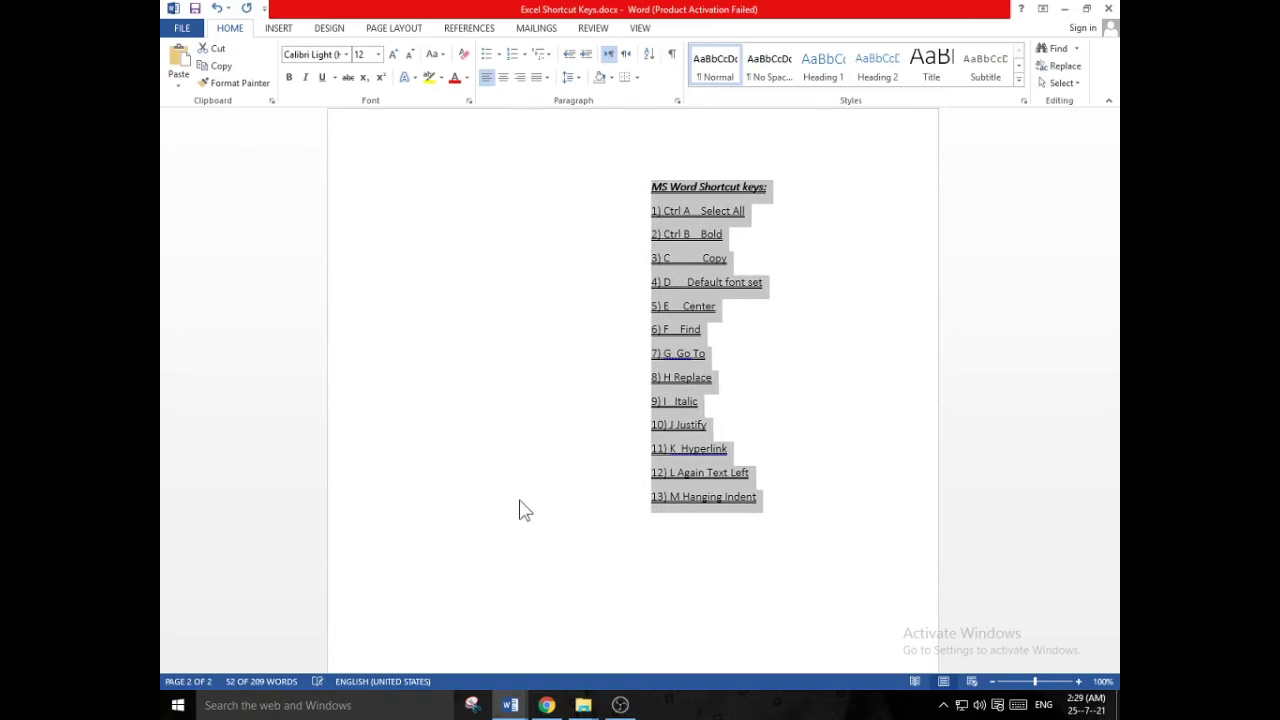
{"action": "key", "text": "ctrl+m"}
{"action": "key", "text": "ctrl+m"}
{"action": "key", "text": "ctrl+m"}
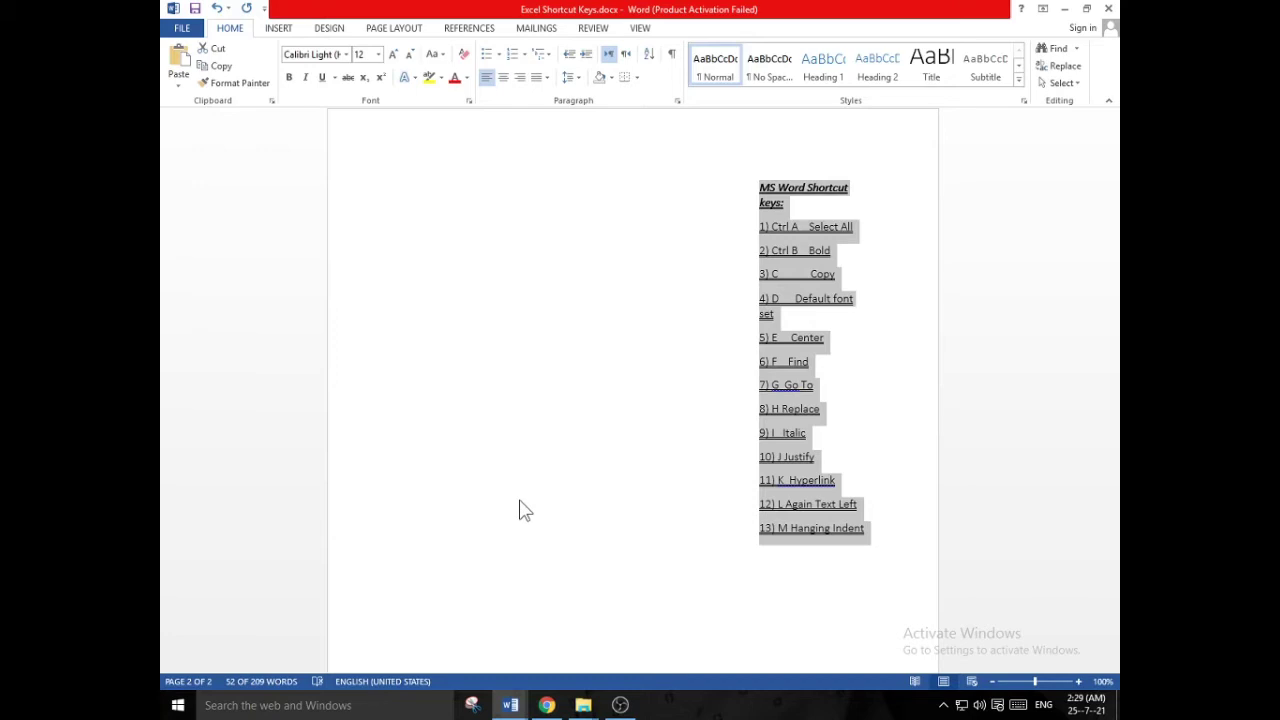
- Decrease the indent of the heading and thirteen list lines until they are back at the left page margin
{"action": "key", "text": "ctrl+shift+m"}
{"action": "key", "text": "ctrl+shift+m"}
{"action": "key", "text": "ctrl+shift+m"}
{"action": "key", "text": "ctrl+shift+m"}
{"action": "key", "text": "ctrl+shift+m"}
{"action": "key", "text": "ctrl+shift+m"}
{"action": "key", "text": "ctrl+shift+m"}
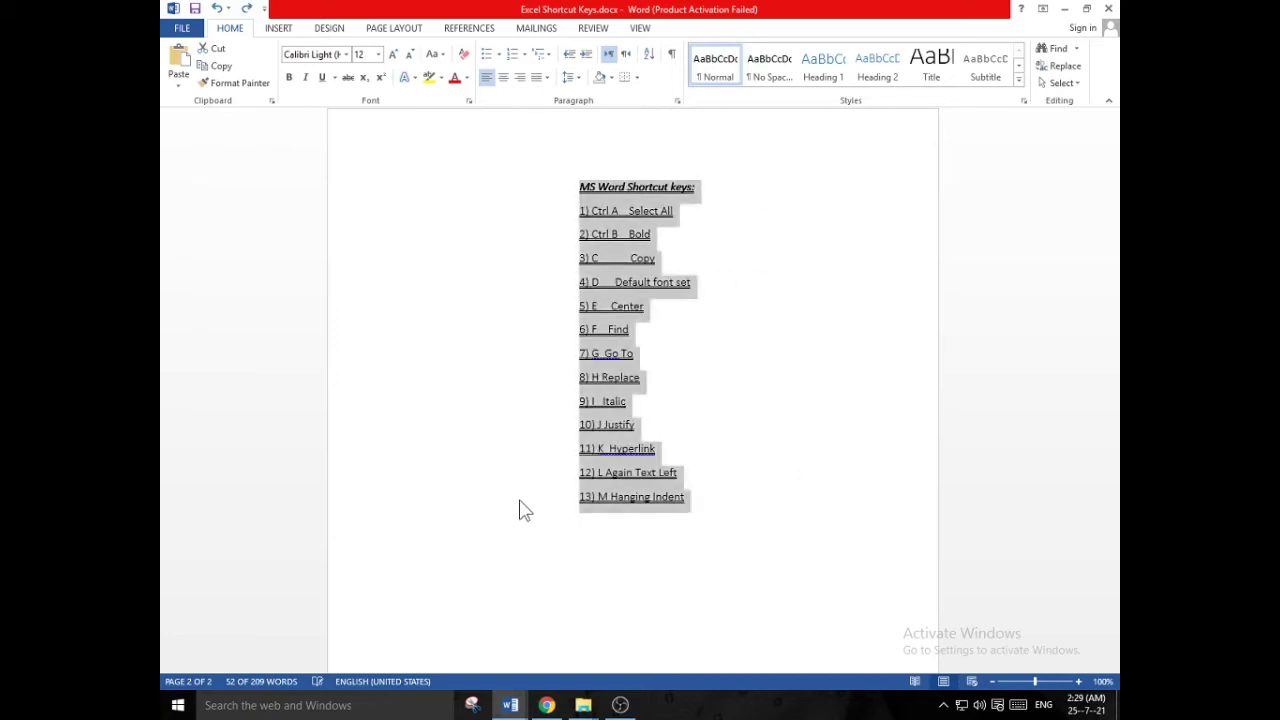
{"action": "key", "text": "ctrl+shift+m"}
{"action": "key", "text": "ctrl+shift+m"}
{"action": "key", "text": "ctrl+shift+m"}
- Delete the words "Hanging Indent" from the thirteenth list line and retype them after "13) M"
{"action": "left_click", "coordinate": [519, 499]}
{"action": "key", "text": "ctrl+BackSpace"}
{"action": "key", "text": "ctrl+BackSpace"}
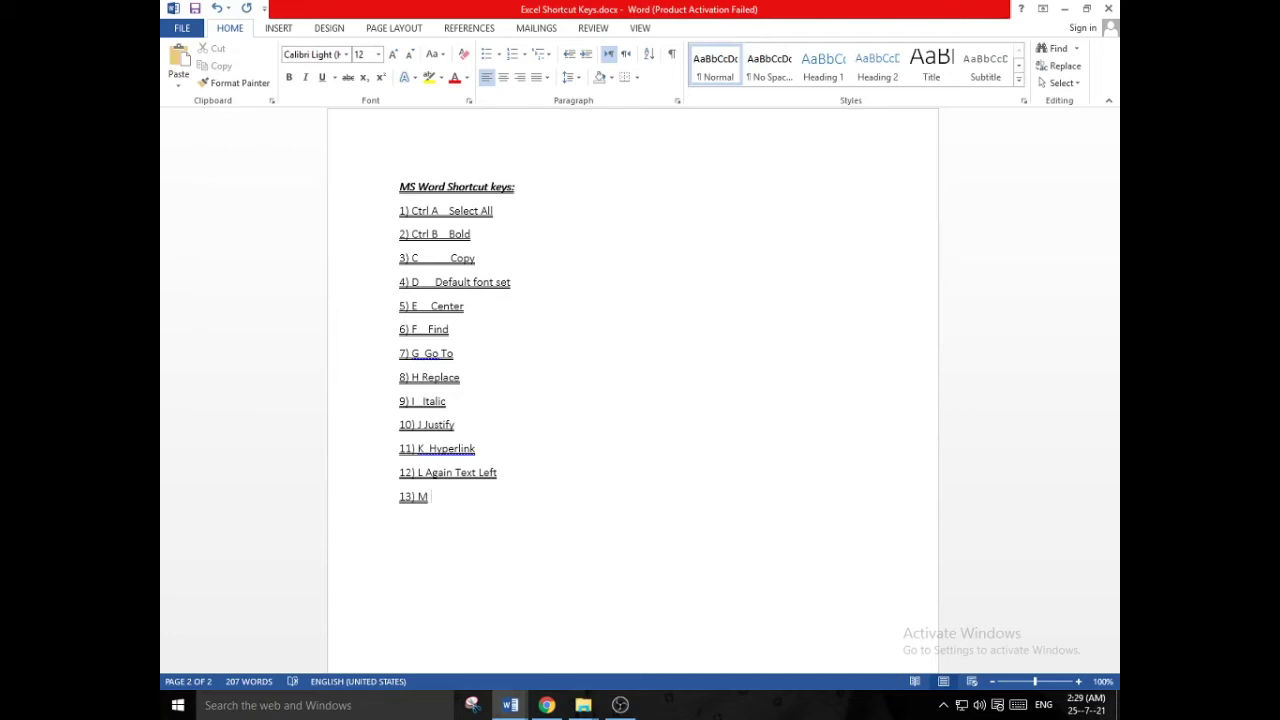
{"action": "type", "text": "Hanging"}
{"action": "type", "text": " Indent "}
- Add a fourteenth list line reading "14) N New Document"
{"action": "type", "text": "14"}
{"action": "type", "text": ") n"}
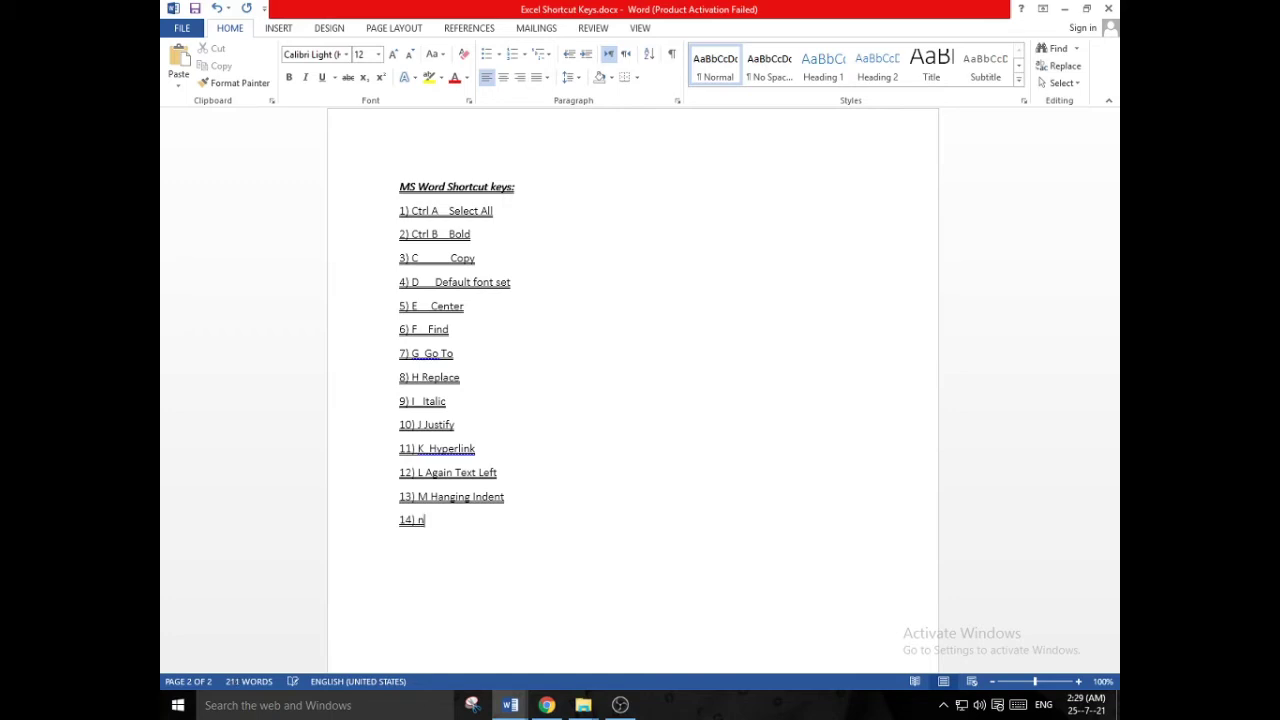
{"action": "key", "text": "BackSpace"}
{"action": "type", "text": "N New Document"}
- Demonstrate the new-document command by creating two blank documents, close both and return to Excel Shortcut Keys.docx
{"action": "left_click", "coordinate": [463, 411]}
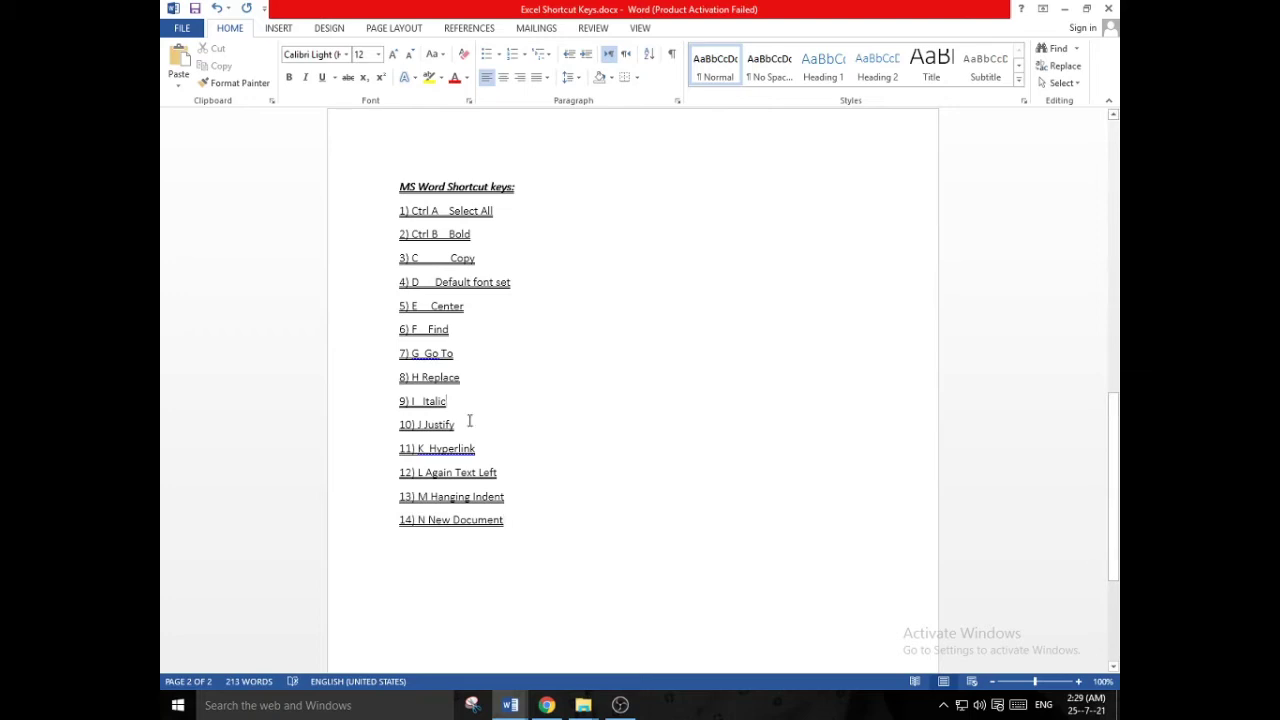
{"action": "key", "text": "ctrl+n"}
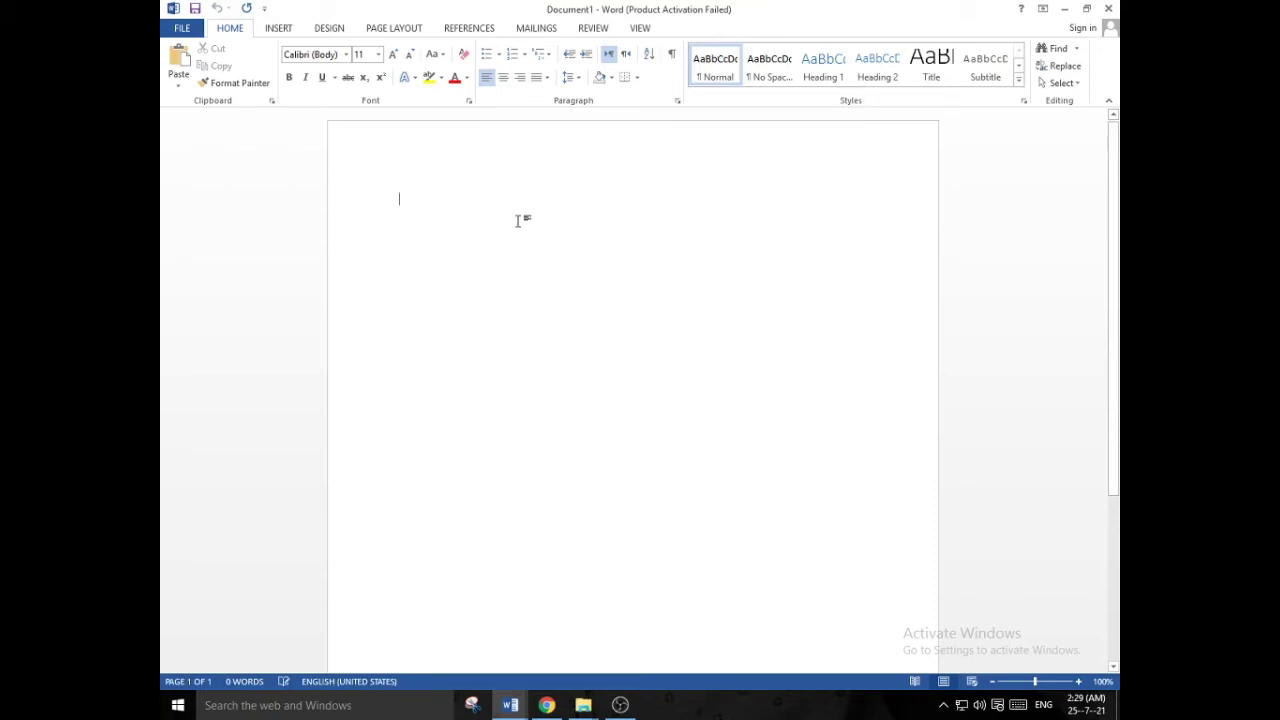
{"action": "key", "text": "ctrl+n"}
{"action": "mouse_move", "coordinate": [510, 703]}
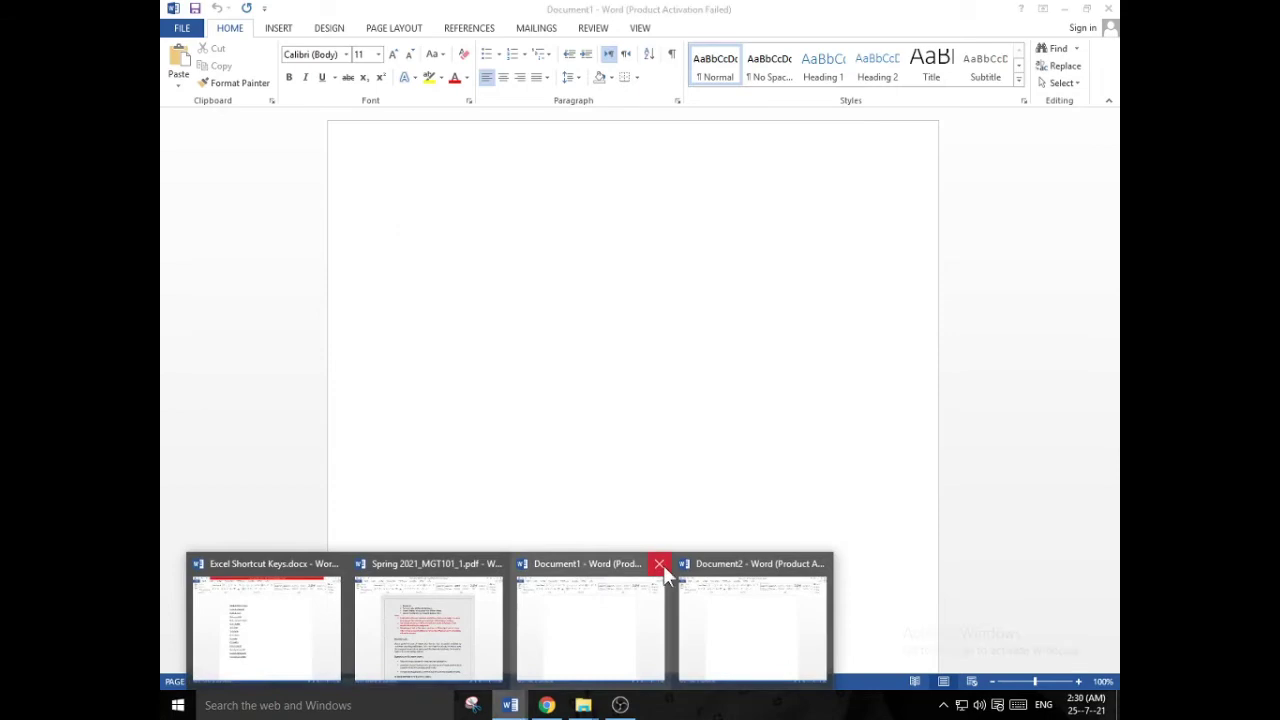
{"action": "left_click", "coordinate": [663, 565]}
{"action": "left_click", "coordinate": [736, 564]}
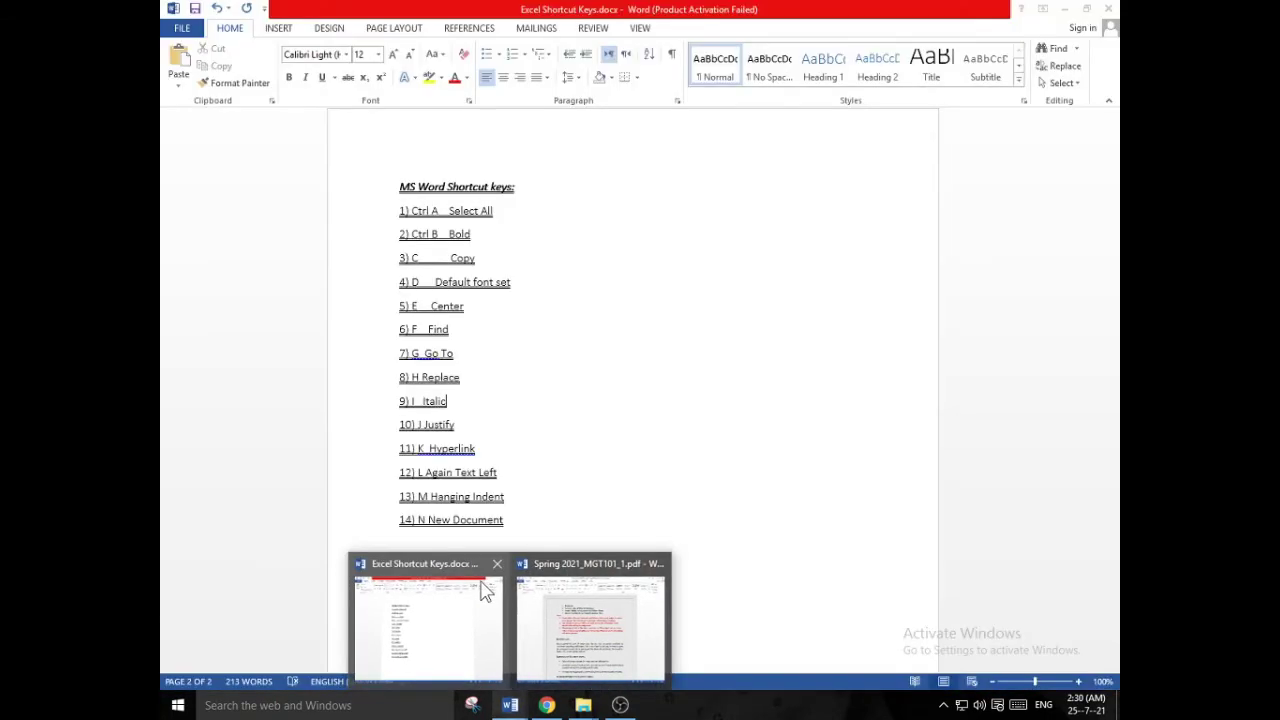
{"action": "left_click", "coordinate": [482, 591]}
- Place the cursor on the empty line below "14) N New Document", and create and close two more blank documents
{"action": "left_click", "coordinate": [450, 550]}
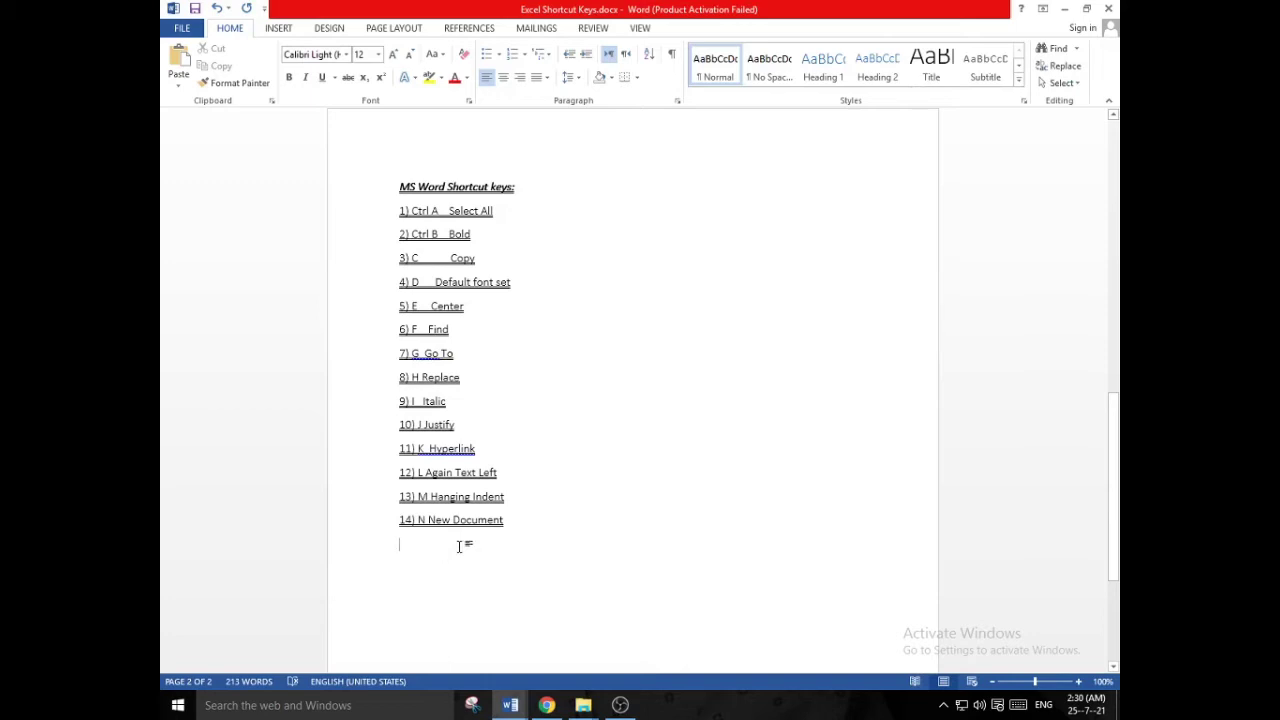
{"action": "key", "text": "ctrl+n"}
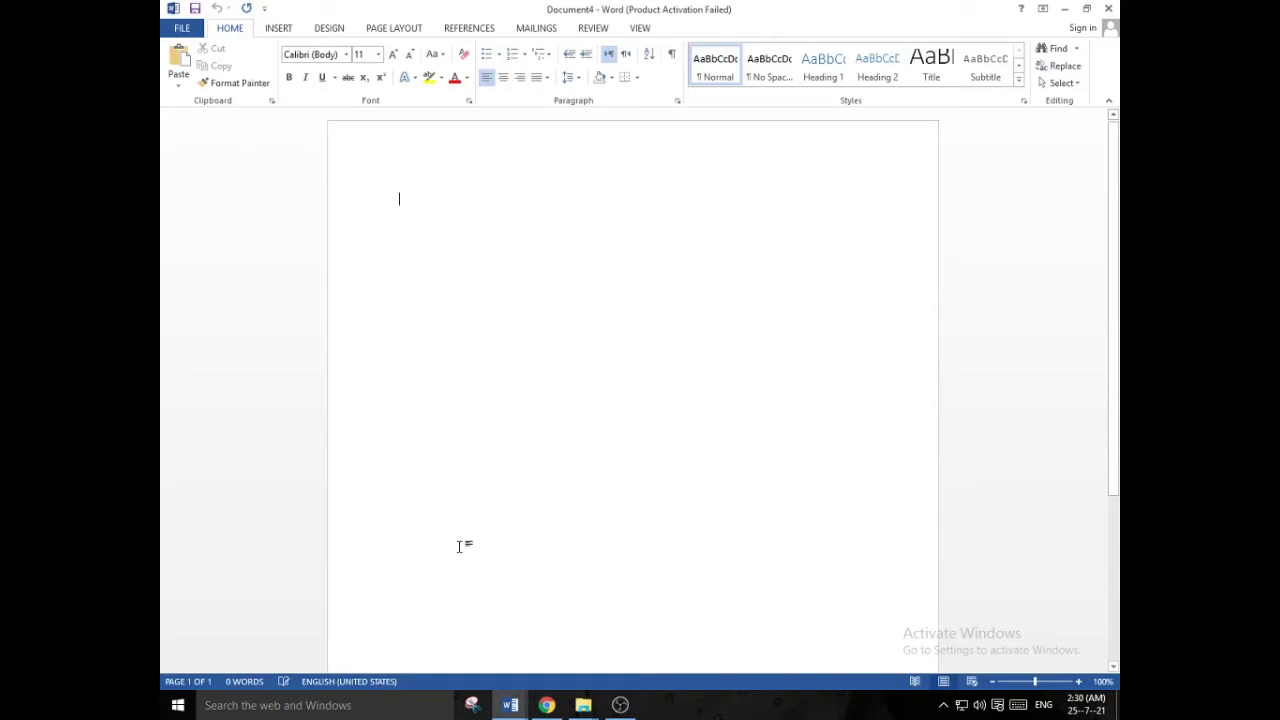
{"action": "key", "text": "ctrl+w"}
{"action": "key", "text": "ctrl+w"}
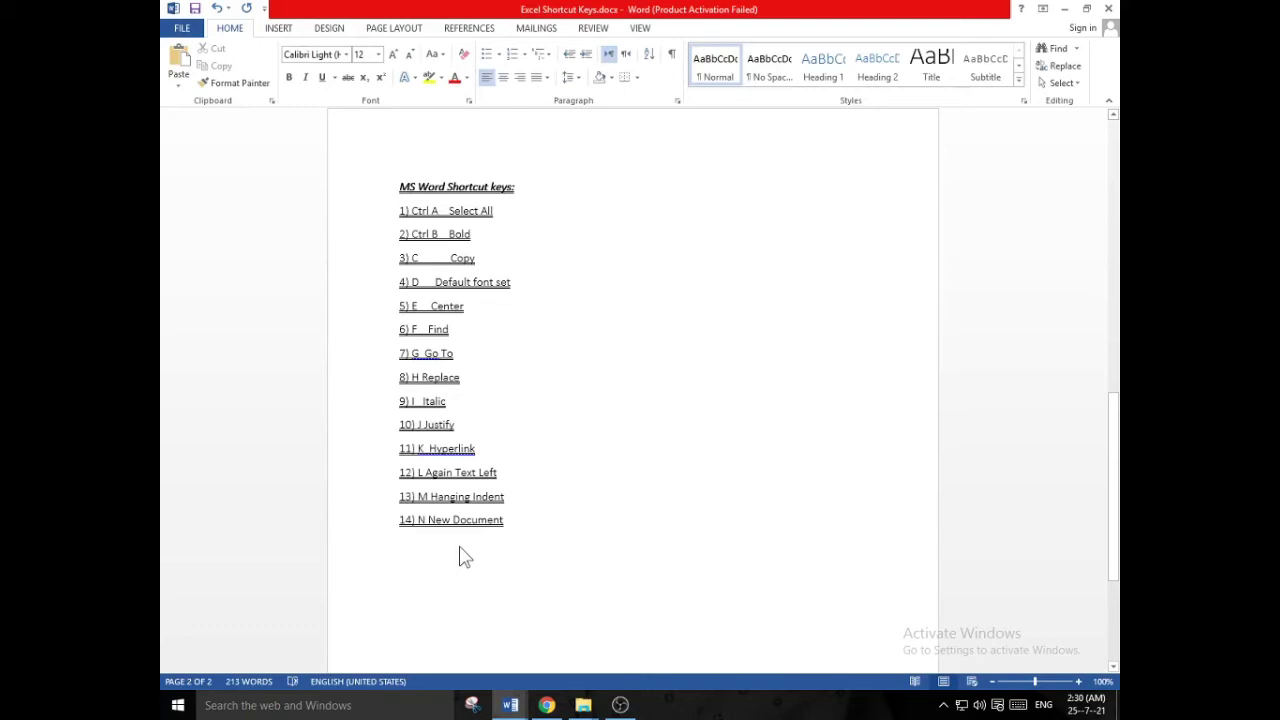
- Add a fifteenth list line reading "15) O Open Other Document" and demonstrate it by browsing the recent documents without opening one
{"action": "type", "text": "15)"}
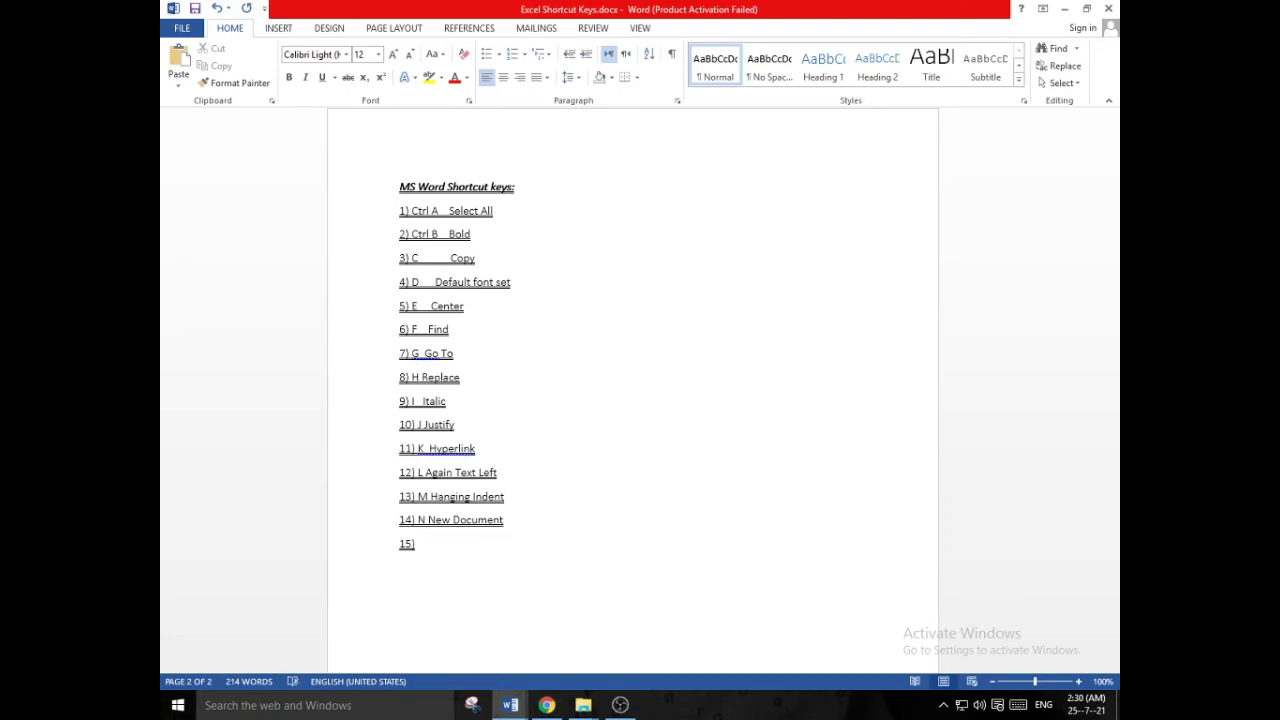
{"action": "type", "text": "O Open Other Document"}
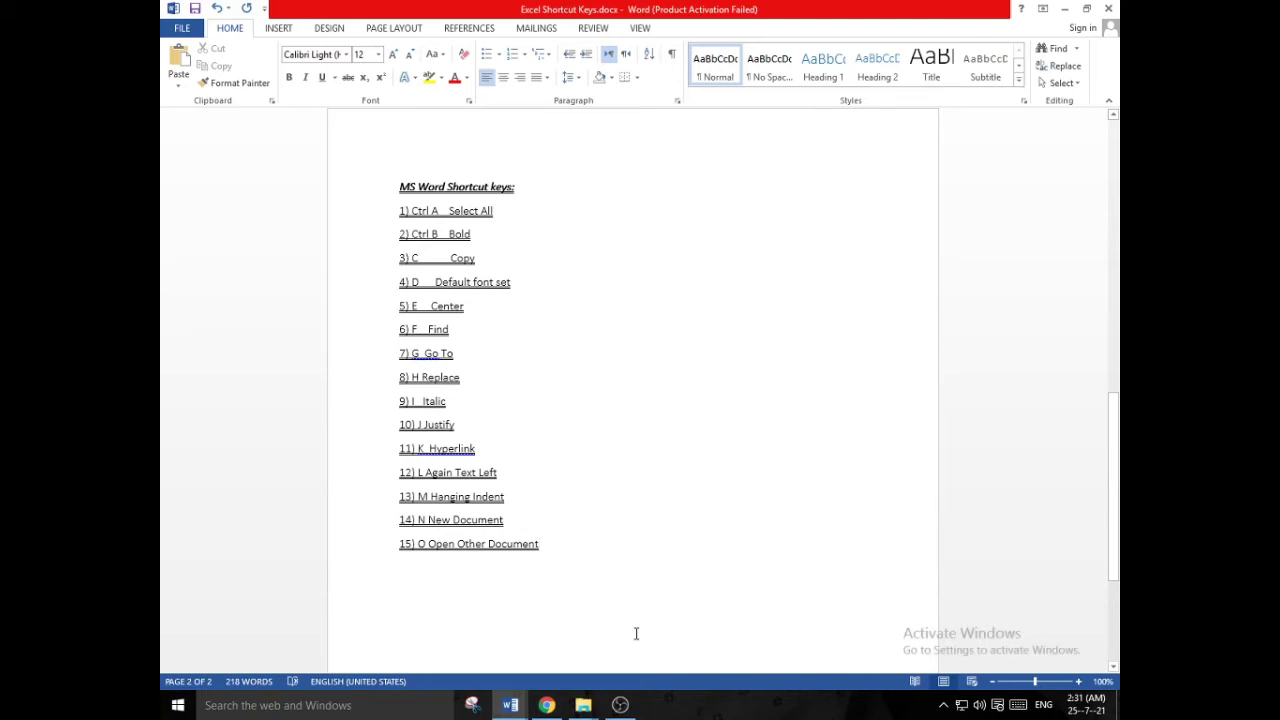
{"action": "key", "text": "ctrl+o"}
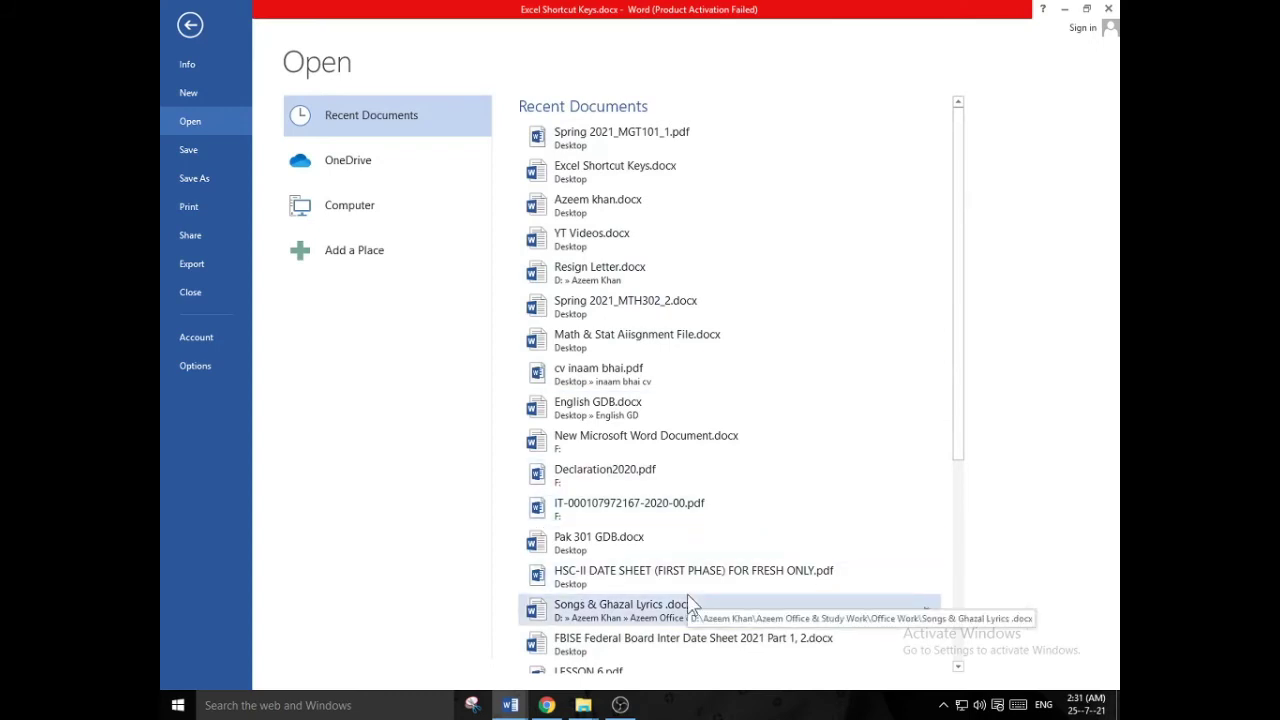
{"action": "scroll", "coordinate": [702, 200], "scroll_direction": "down", "scroll_amount": 4}
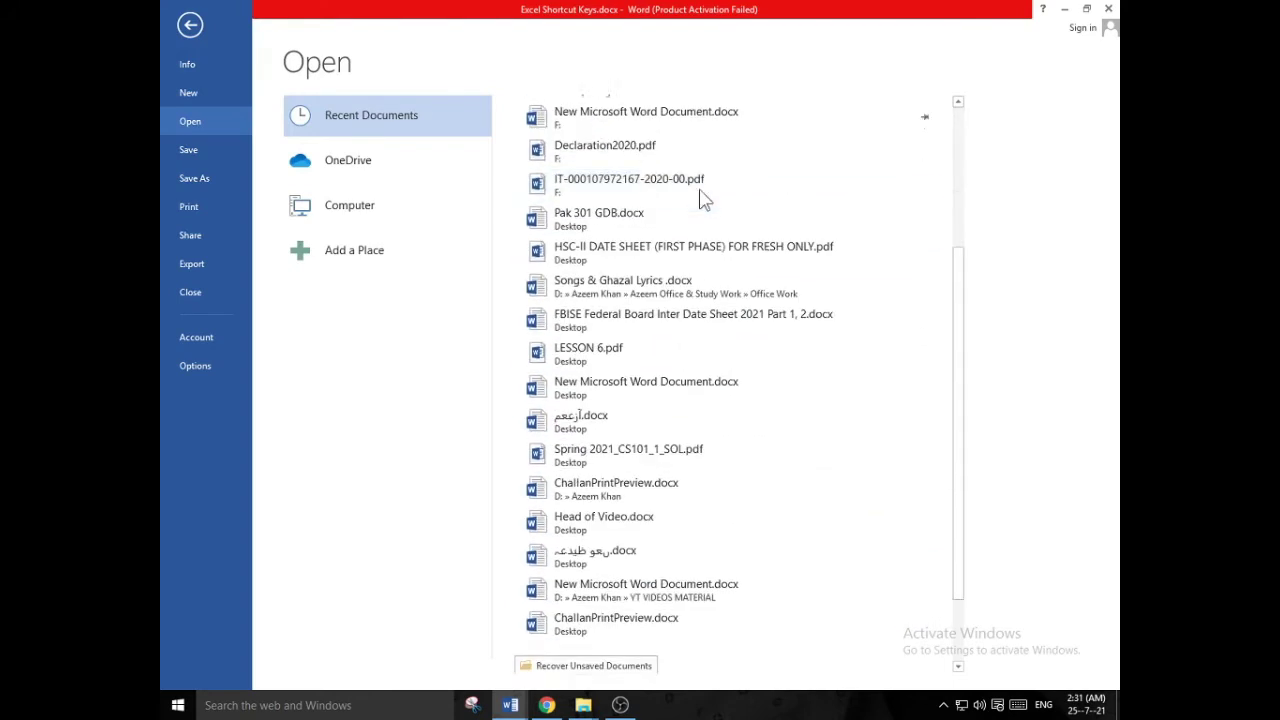
{"action": "scroll", "coordinate": [871, 466], "scroll_direction": "up", "scroll_amount": 4}
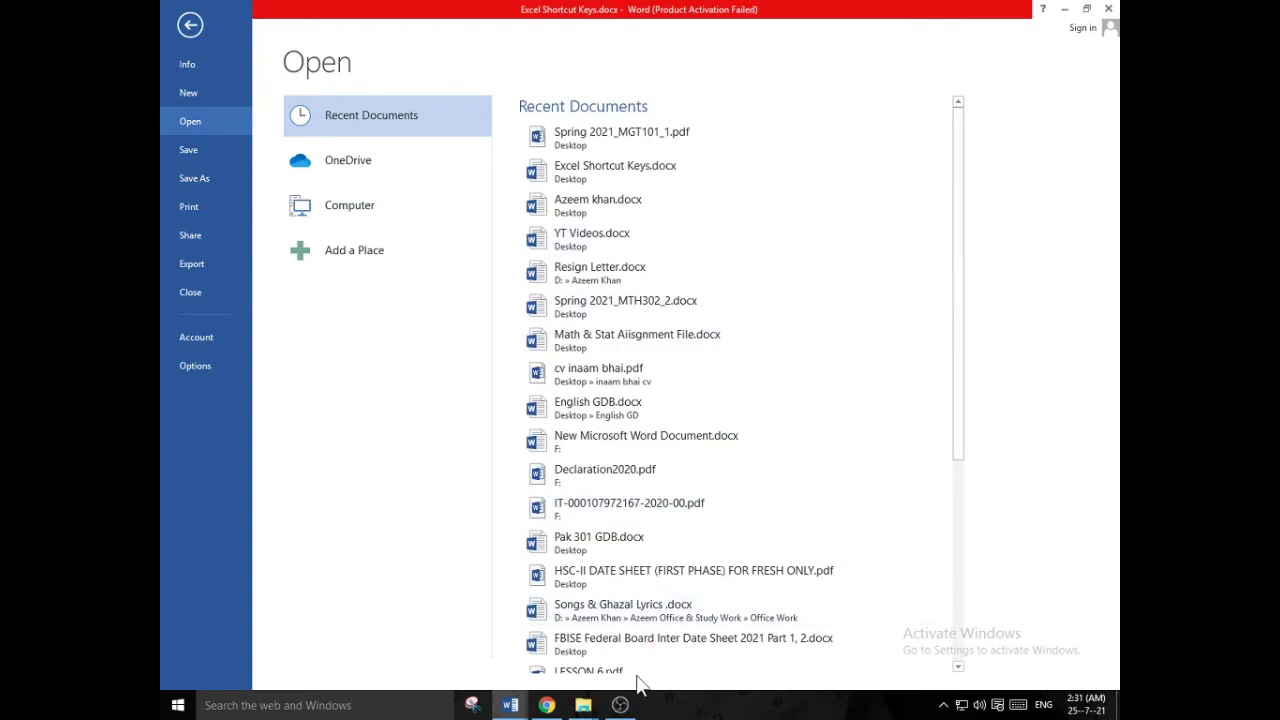
{"action": "left_click", "coordinate": [191, 25]}
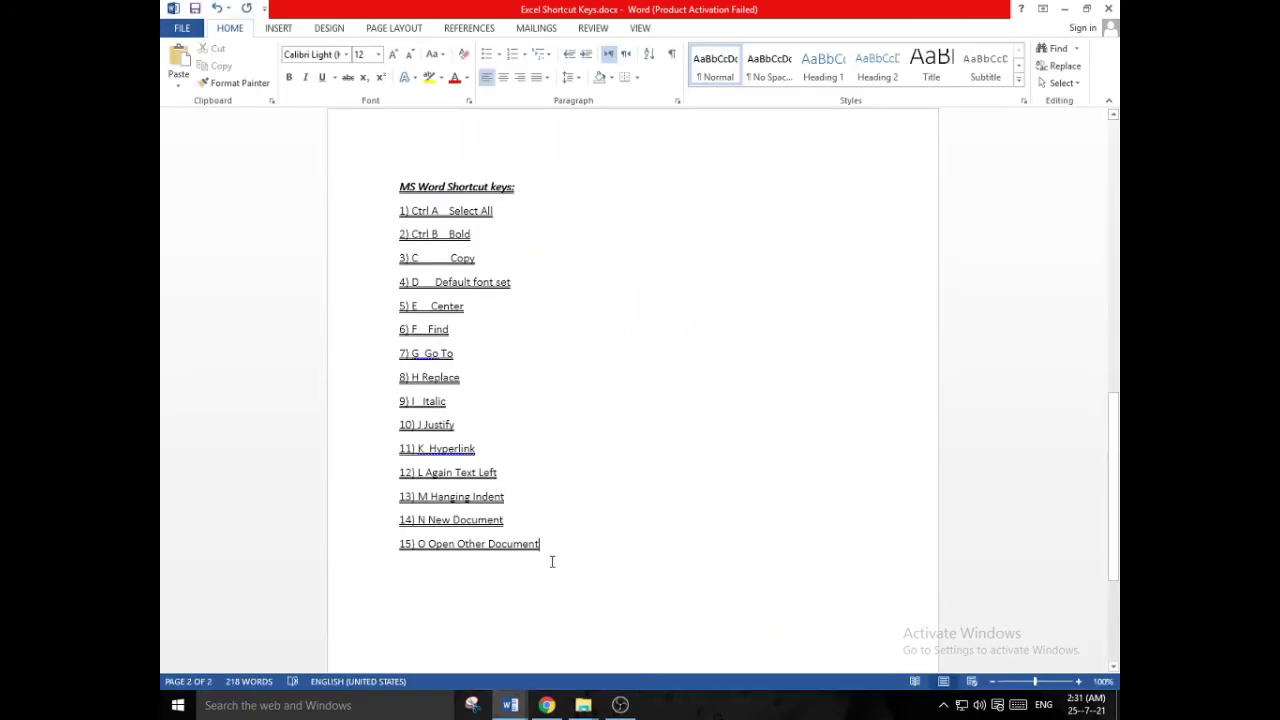
- Add a sixteenth list line reading "16) P Print" and preview both pages of the document for printing
{"action": "key", "text": "Return"}
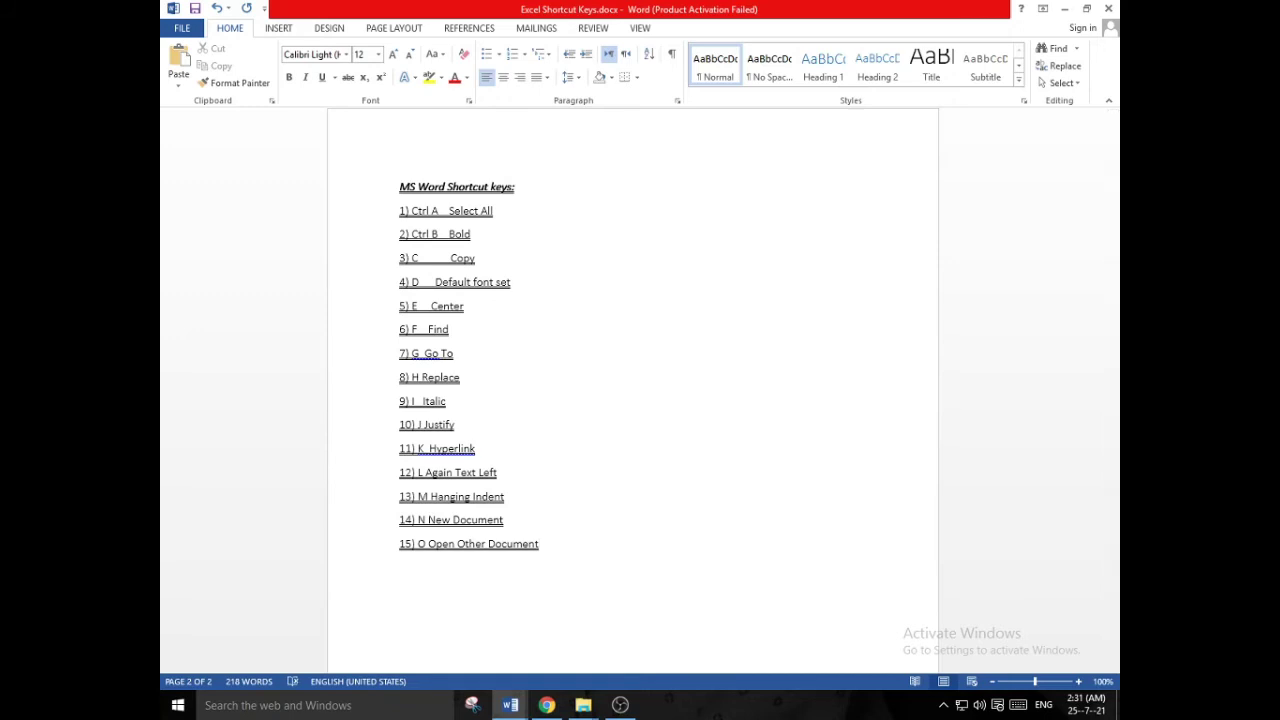
{"action": "type", "text": "16) P Print"}
{"action": "key", "text": "ctrl+p"}
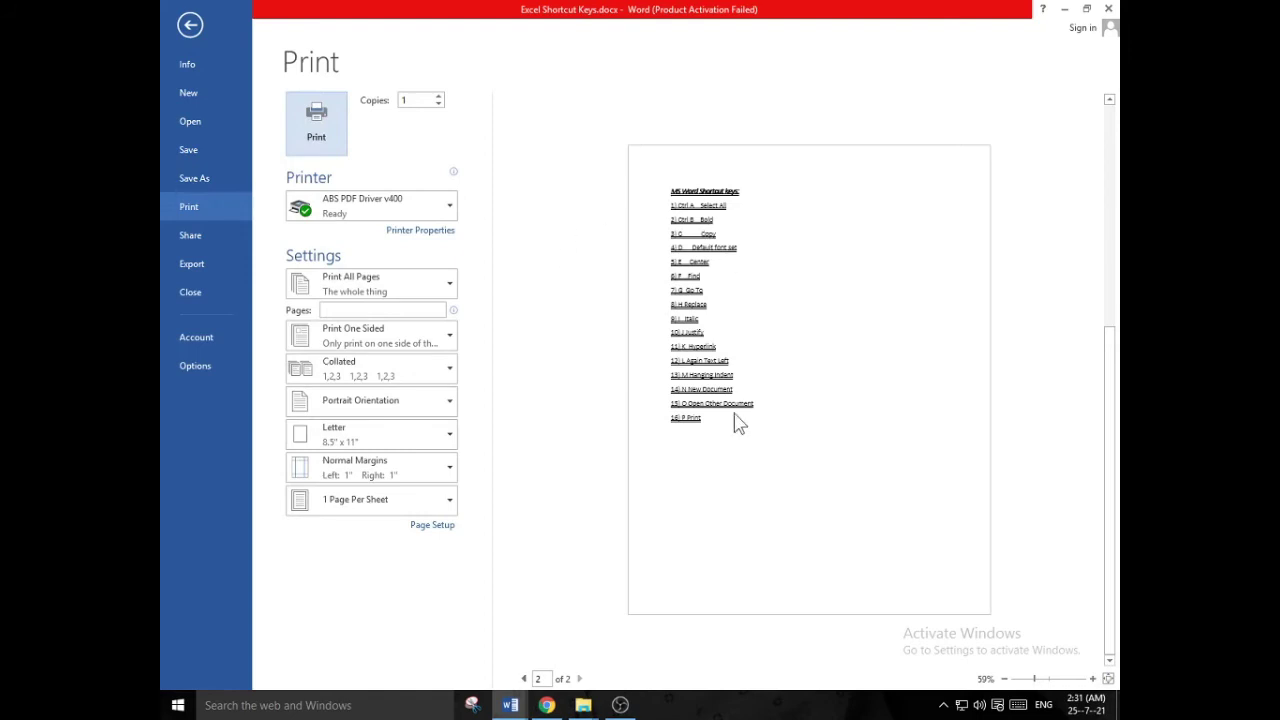
{"action": "scroll", "coordinate": [740, 424], "scroll_direction": "up", "scroll_amount": 1}
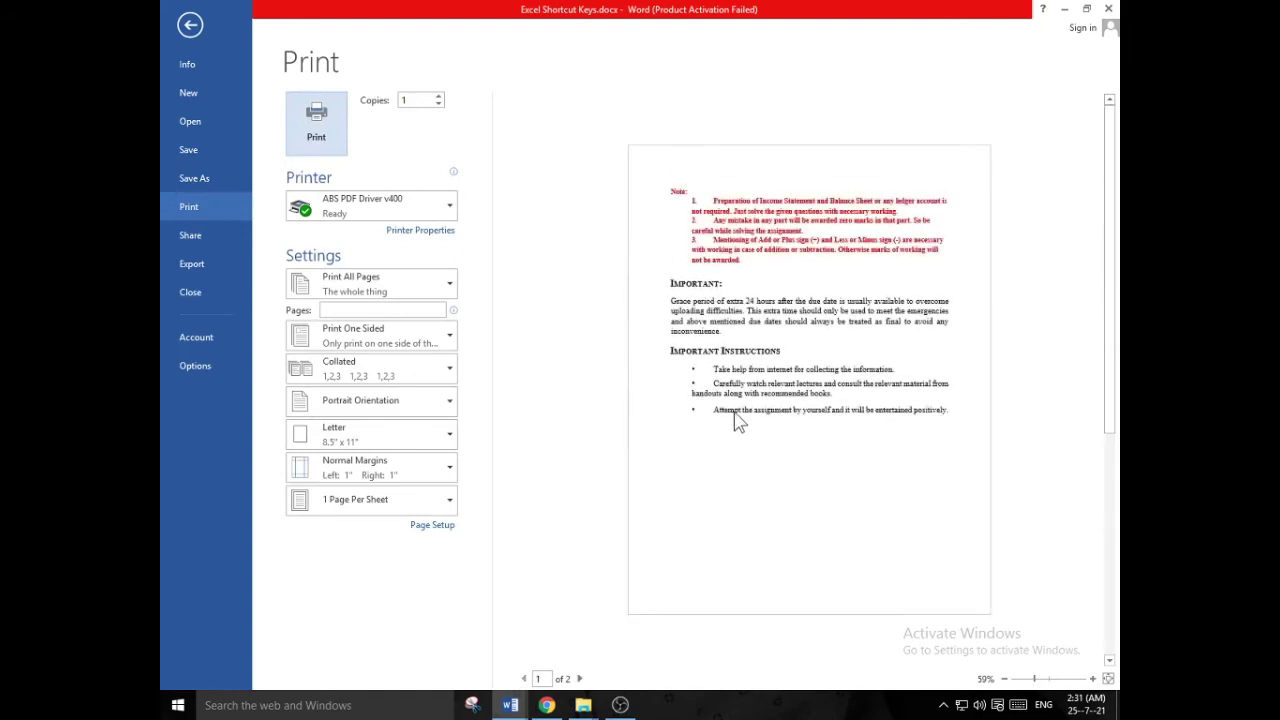
{"action": "scroll", "coordinate": [740, 424], "scroll_direction": "down", "scroll_amount": 1}
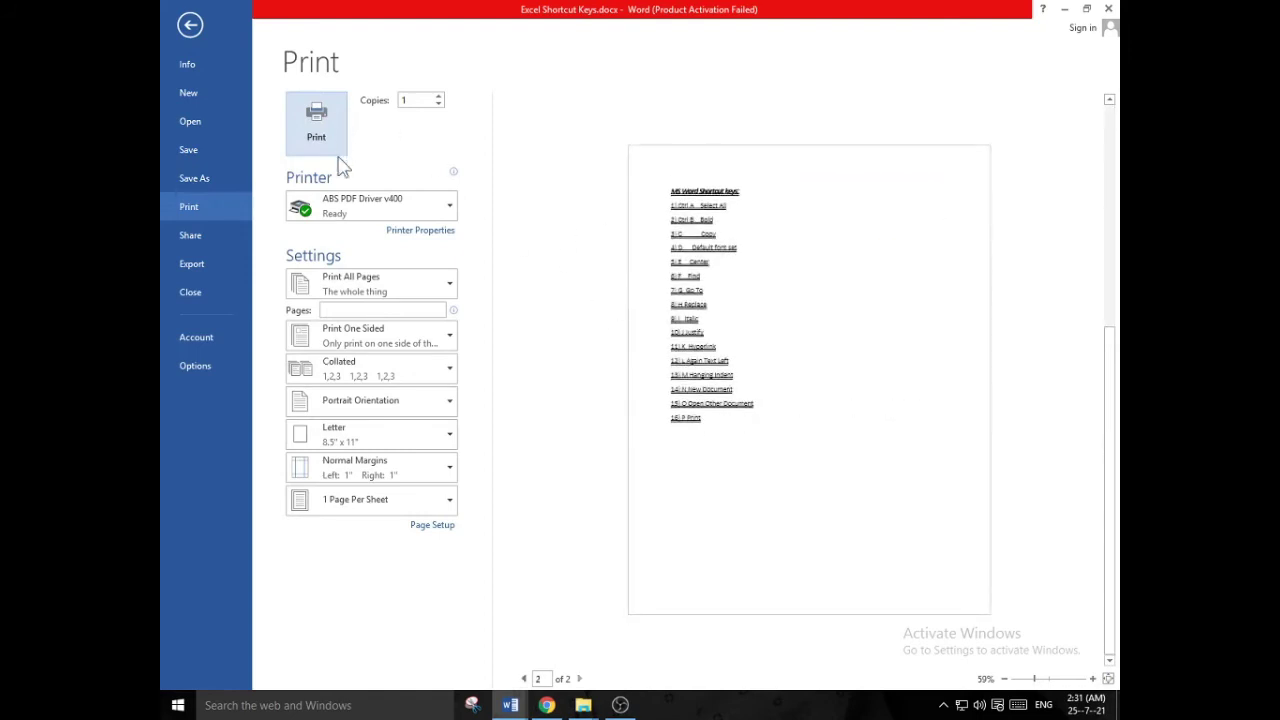
- Choose Send To OneNote 2013 as the printer and return to the document without printing
{"action": "left_click", "coordinate": [440, 212]}
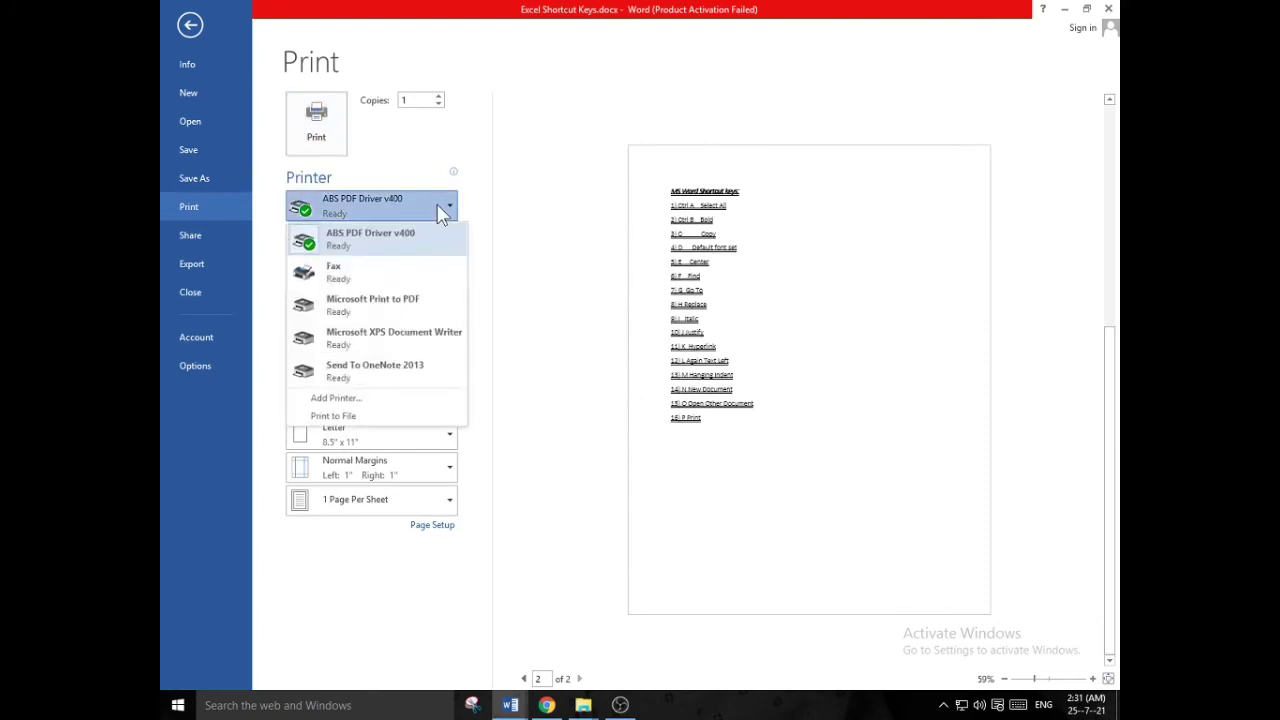
{"action": "left_click", "coordinate": [437, 367]}
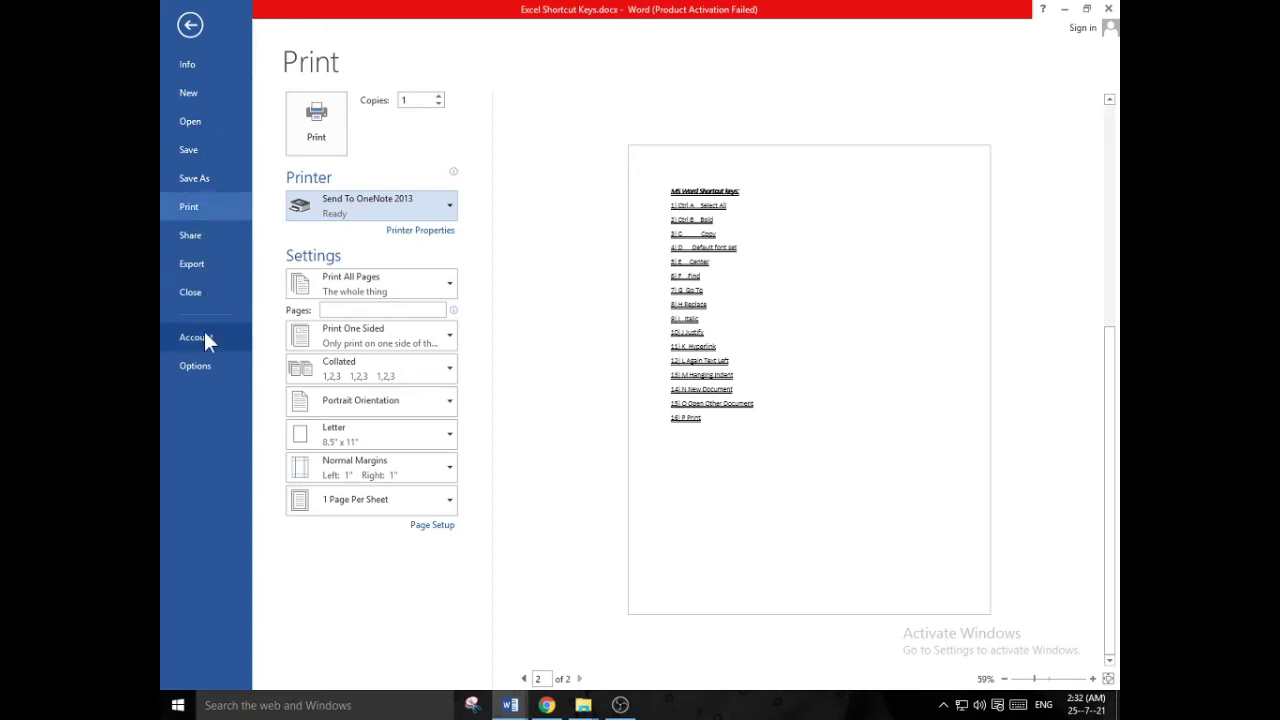
{"action": "left_click", "coordinate": [190, 24]}
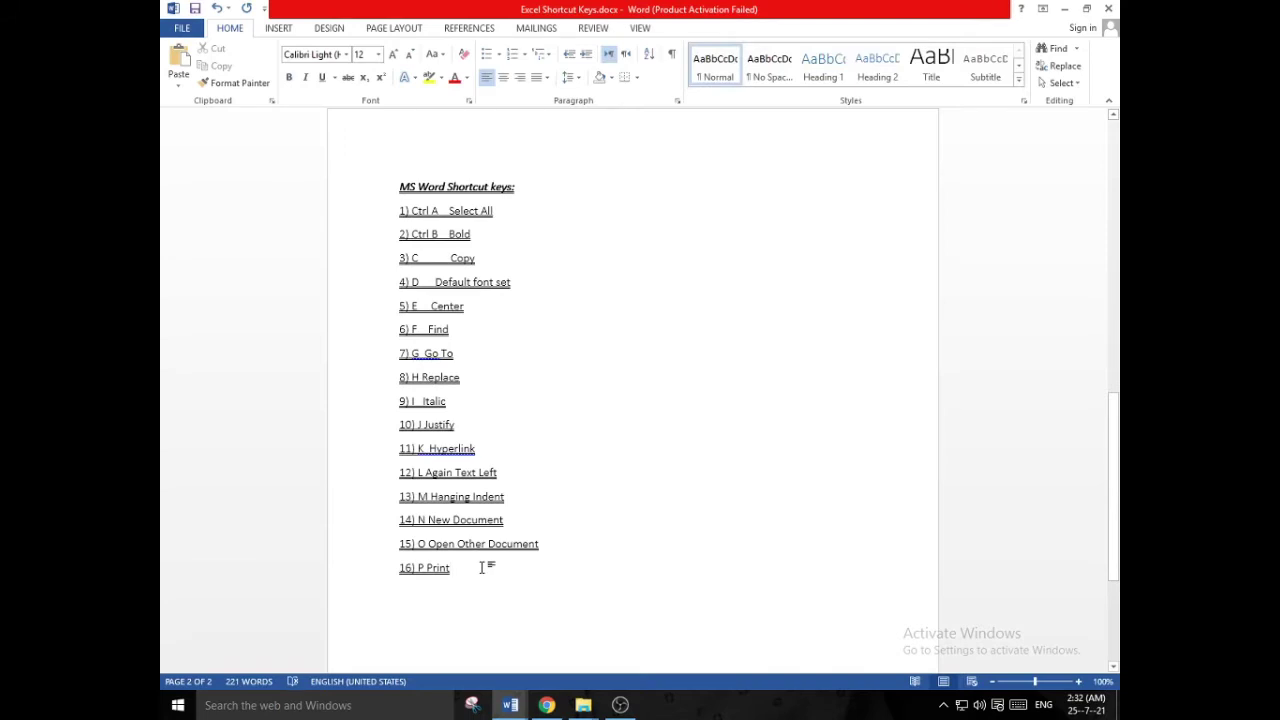
- Add a seventeenth list line reading "17) Q Add Space before Paragraph" with an empty paragraph after it
{"action": "key", "text": "Return"}
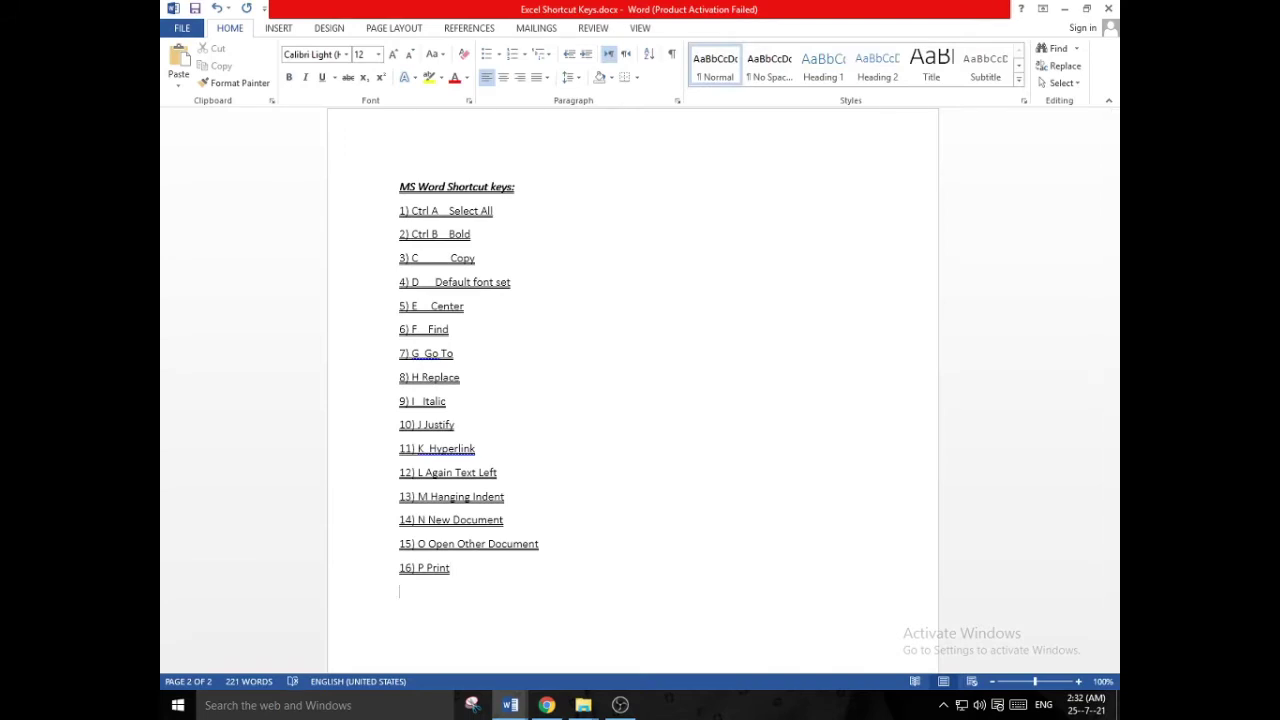
{"action": "type", "text": "17) Q"}
{"action": "type", "text": "Add Space "}
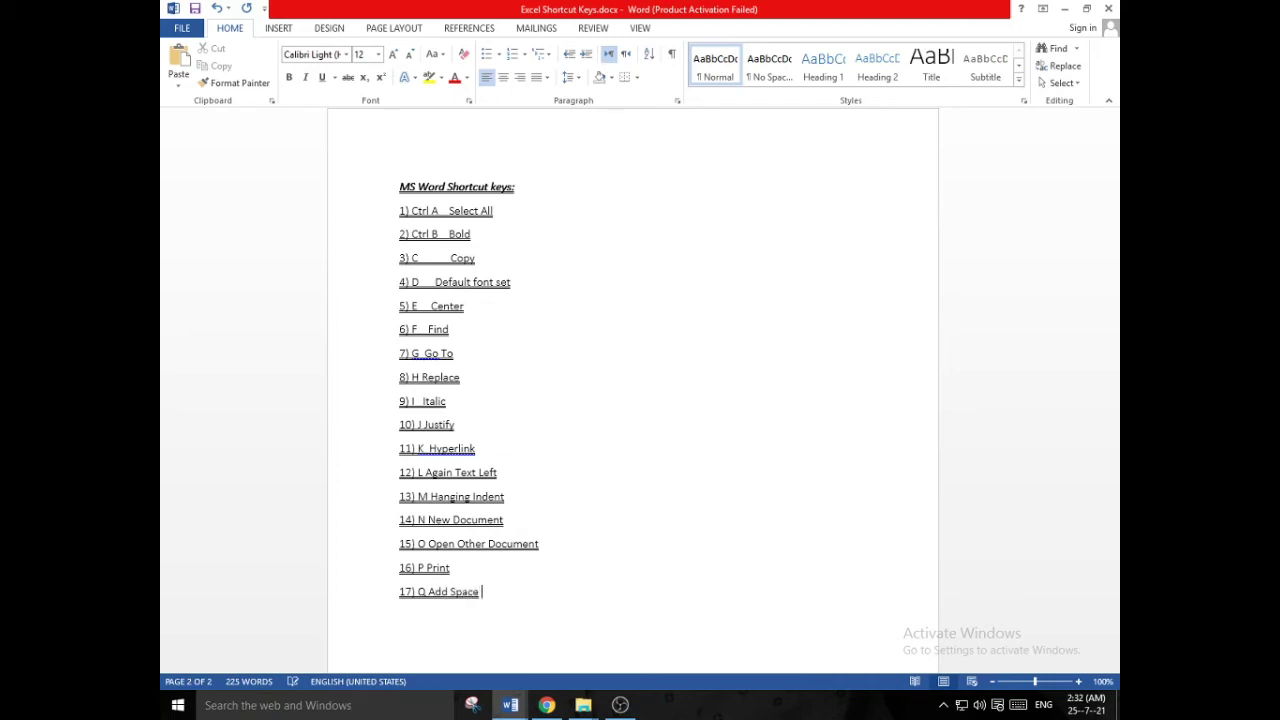
{"action": "type", "text": "before Paragraph"}
{"action": "key", "text": "Return"}
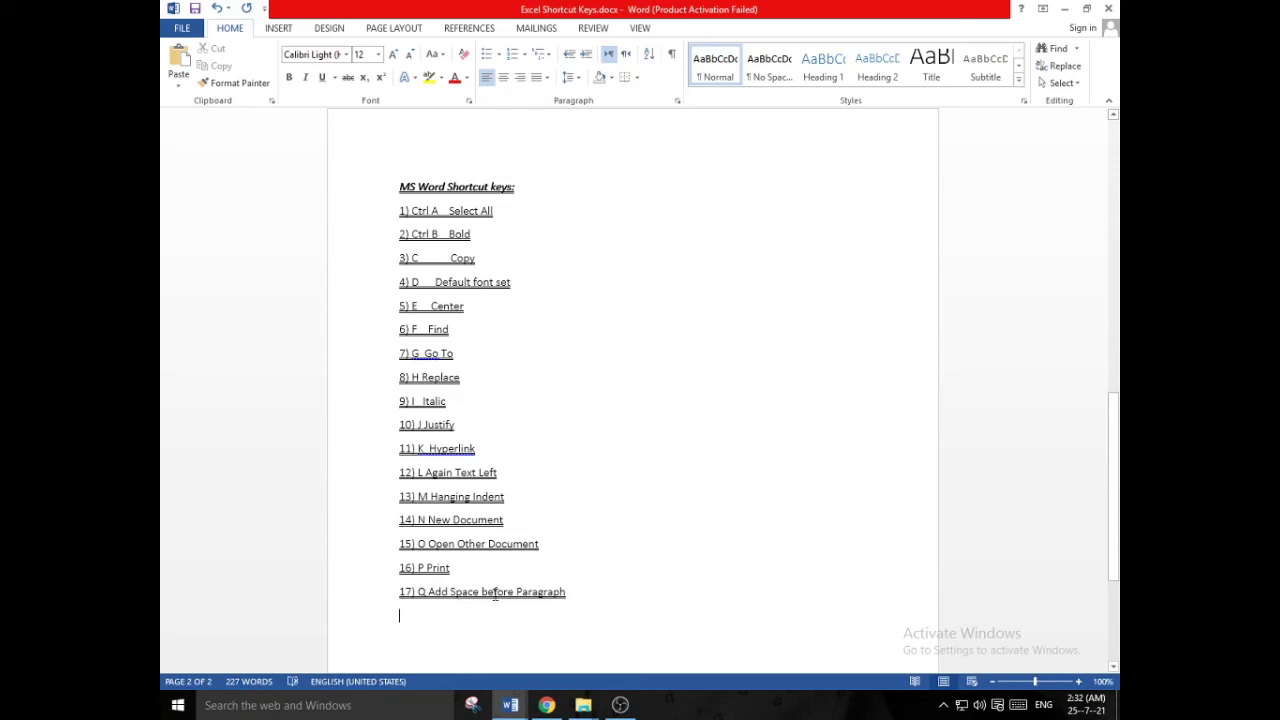
- Add an eighteenth list line reading "18) R Align Text Right" with an empty paragraph after it
{"action": "type", "text": "18) "}
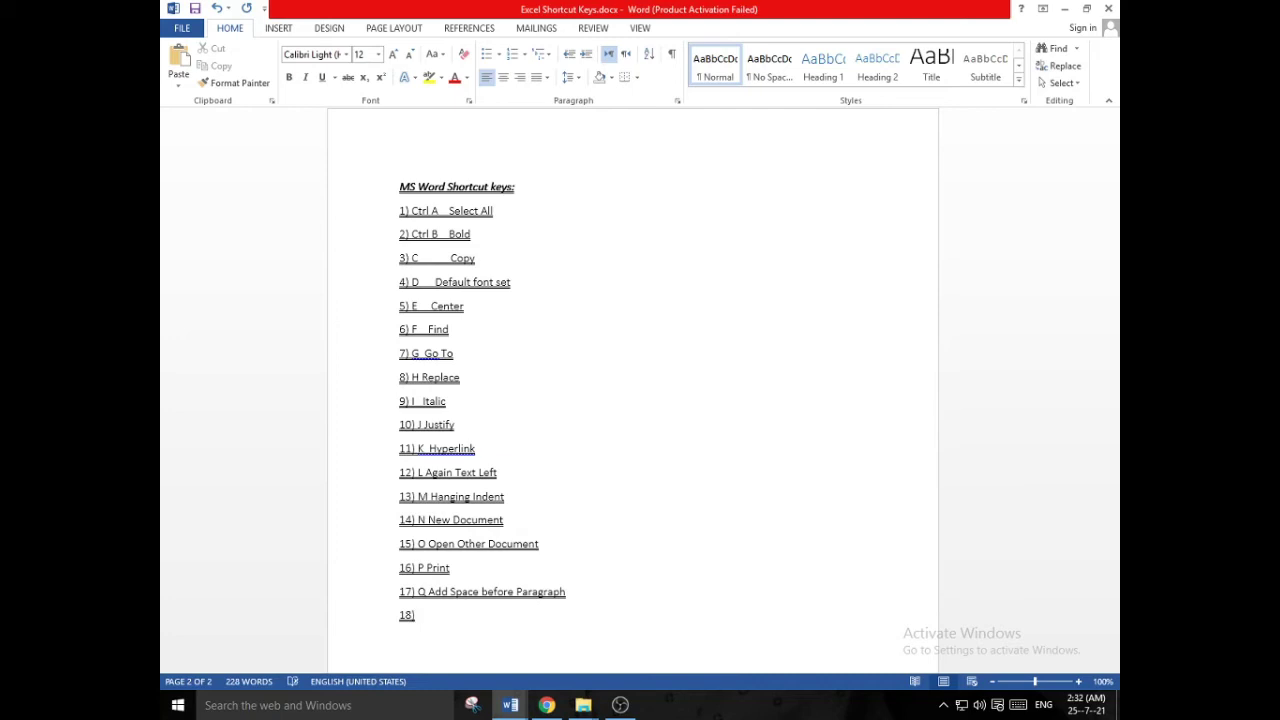
{"action": "type", "text": "R"}
{"action": "type", "text": "Align Text Right"}
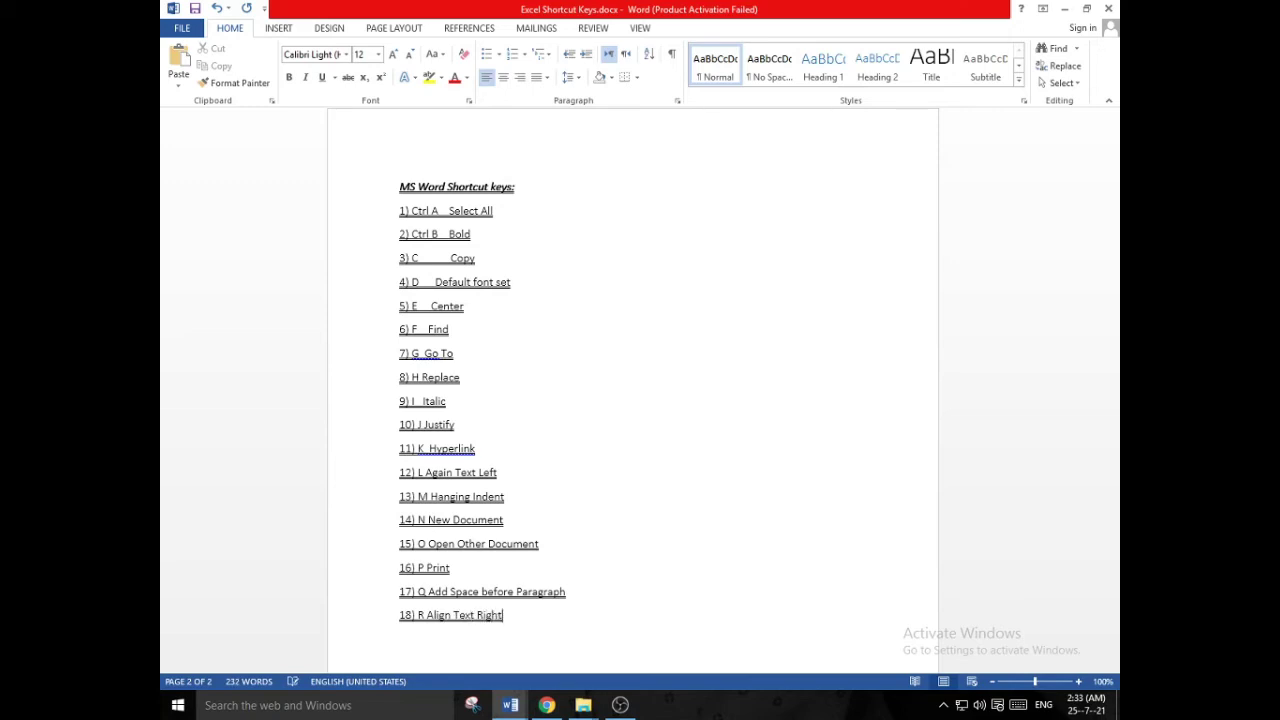
{"action": "key", "text": "Return"}
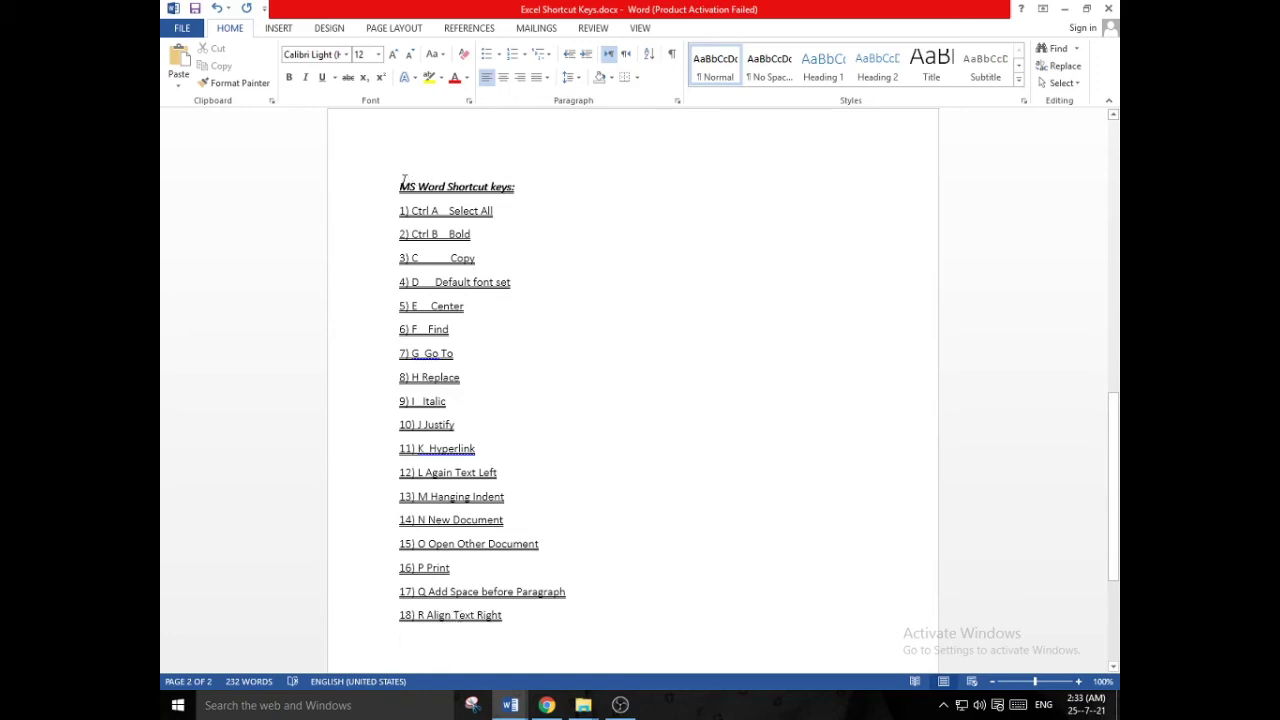
- Align the heading and all eighteen list lines to the right, and return them to left alignment
{"action": "left_click_drag", "start_coordinate": [402, 184], "coordinate": [489, 449]}
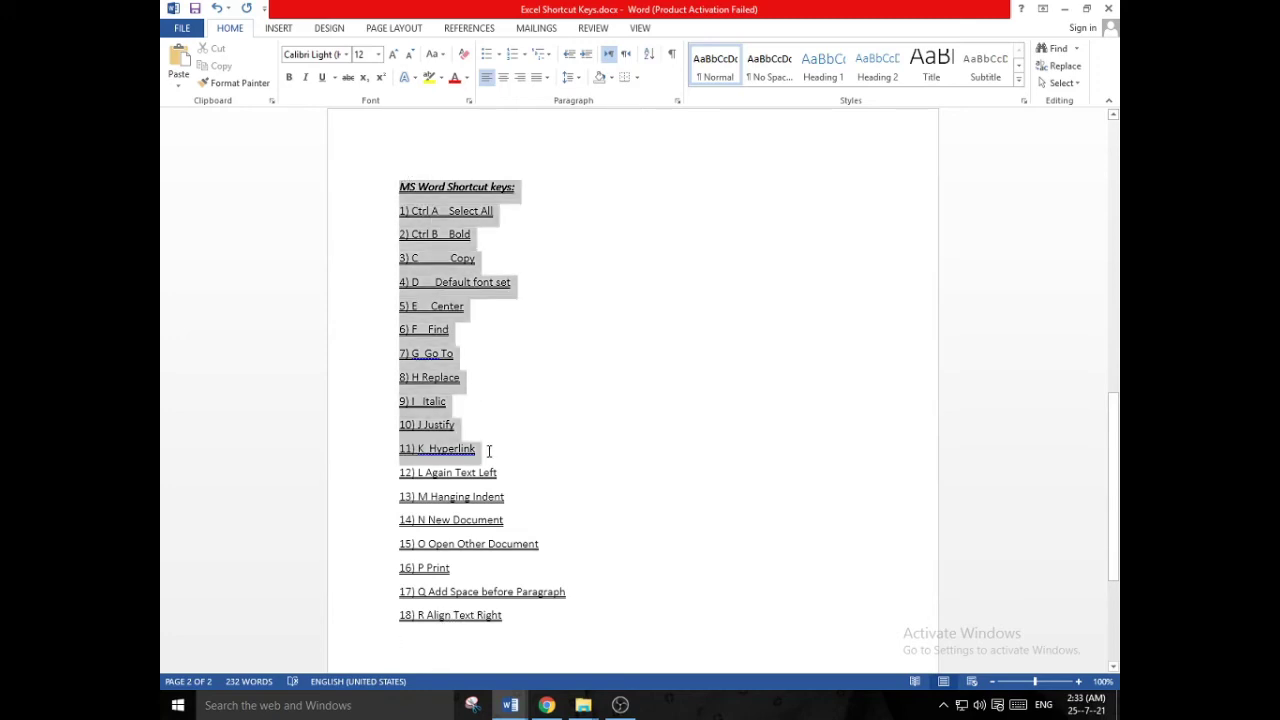
{"action": "left_click", "coordinate": [490, 455]}
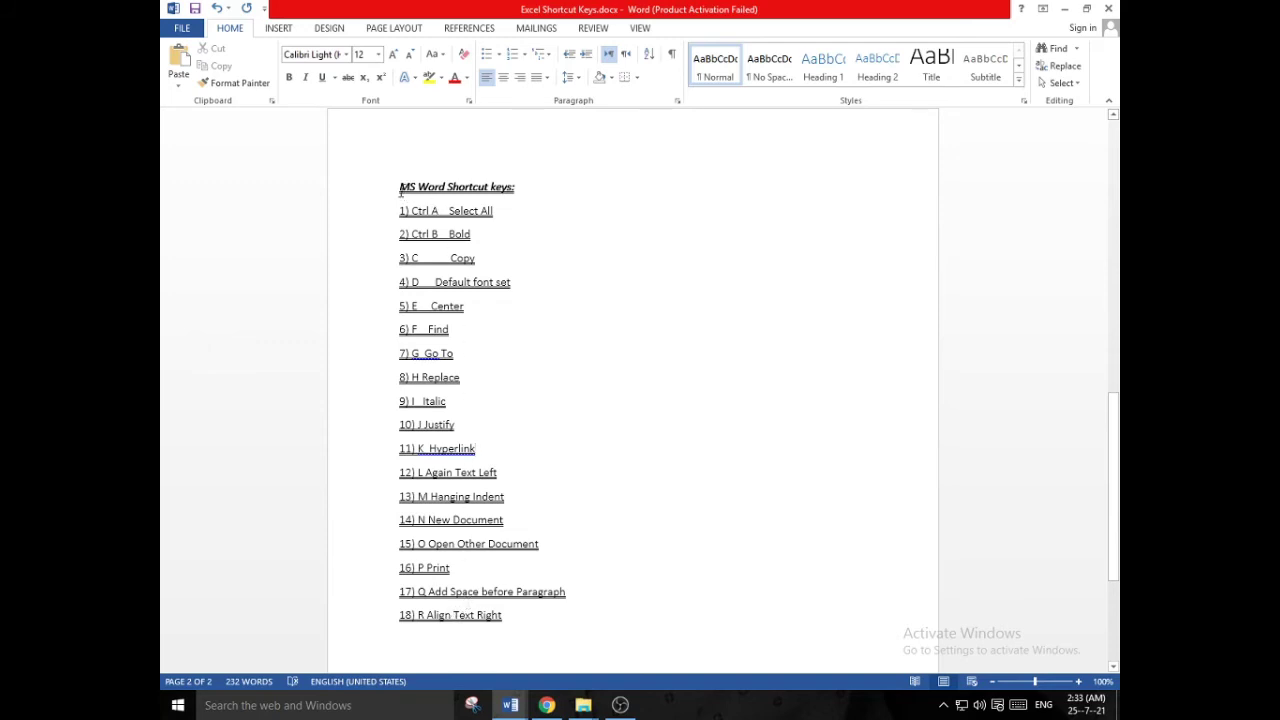
{"action": "left_click_drag", "start_coordinate": [401, 189], "coordinate": [526, 625]}
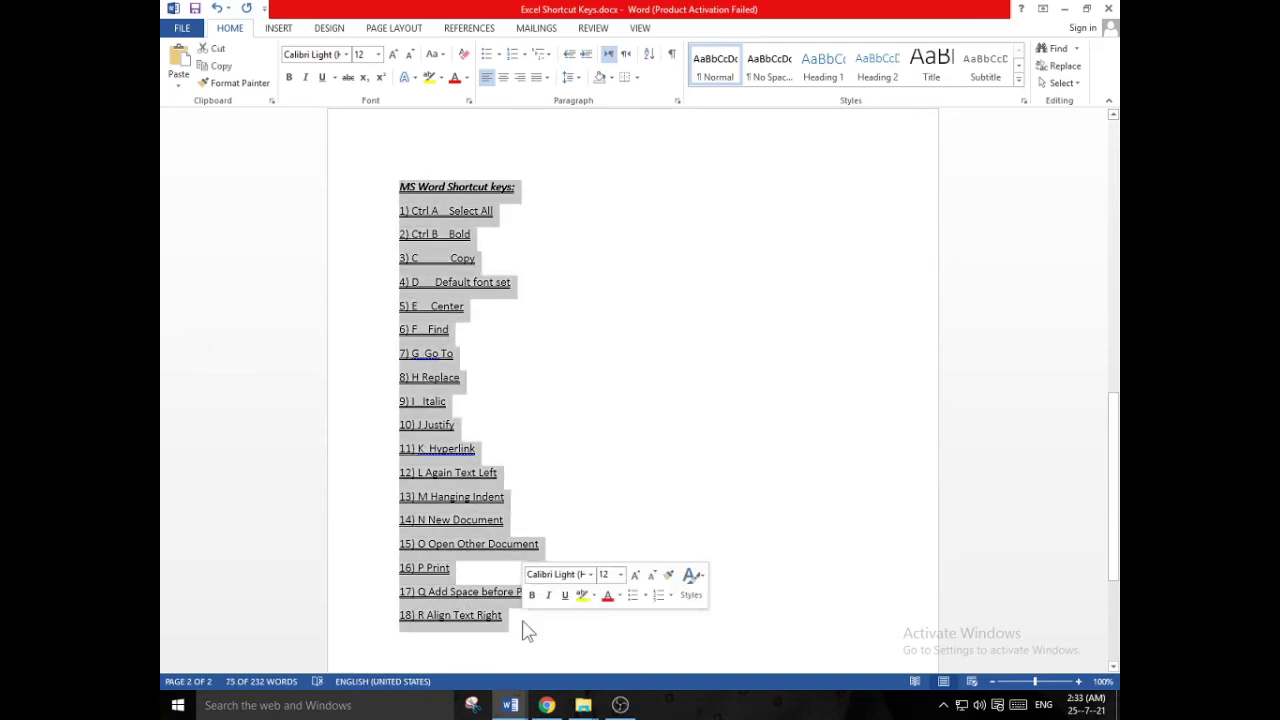
{"action": "left_click", "coordinate": [527, 628]}
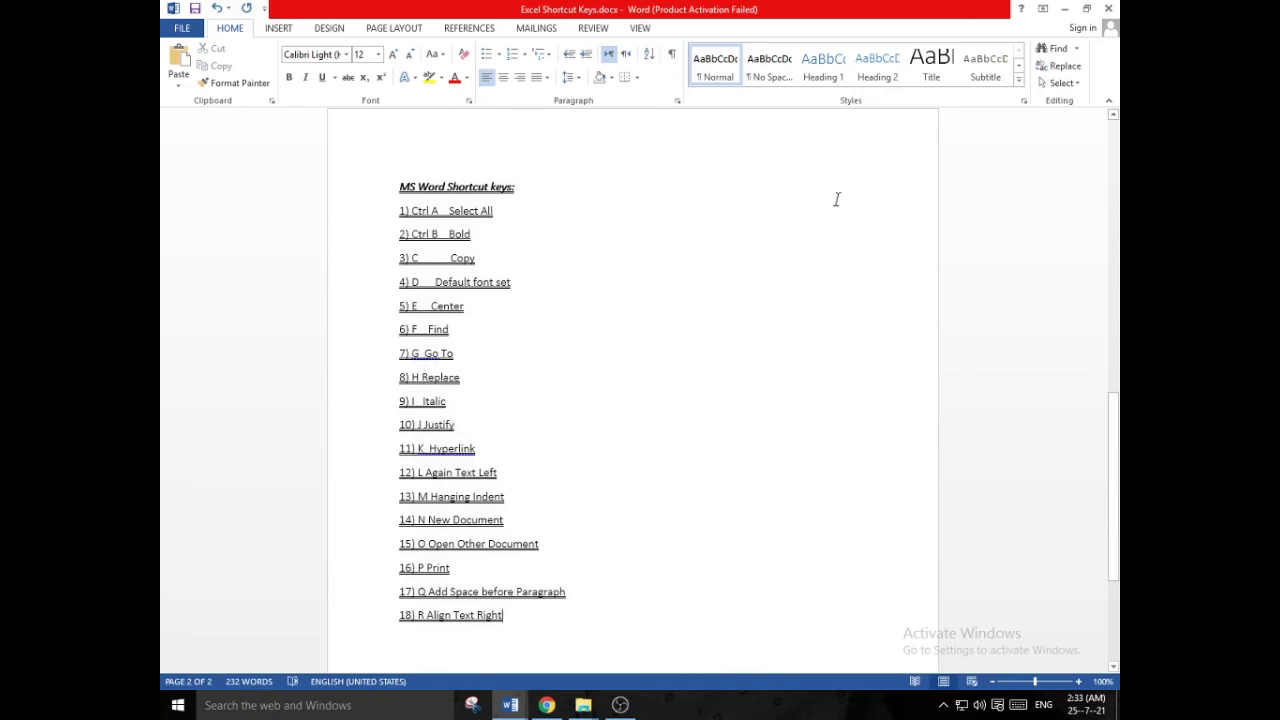
{"action": "left_click_drag", "start_coordinate": [398, 190], "coordinate": [514, 620]}
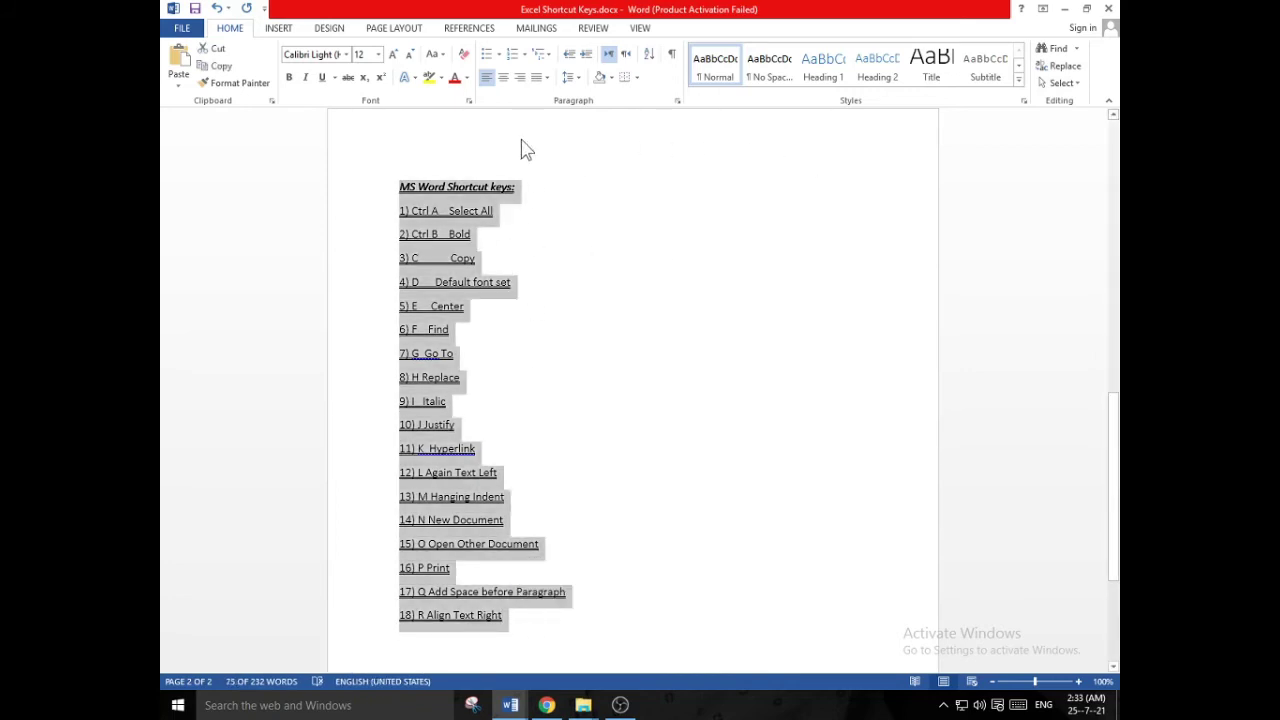
{"action": "left_click", "coordinate": [518, 79]}
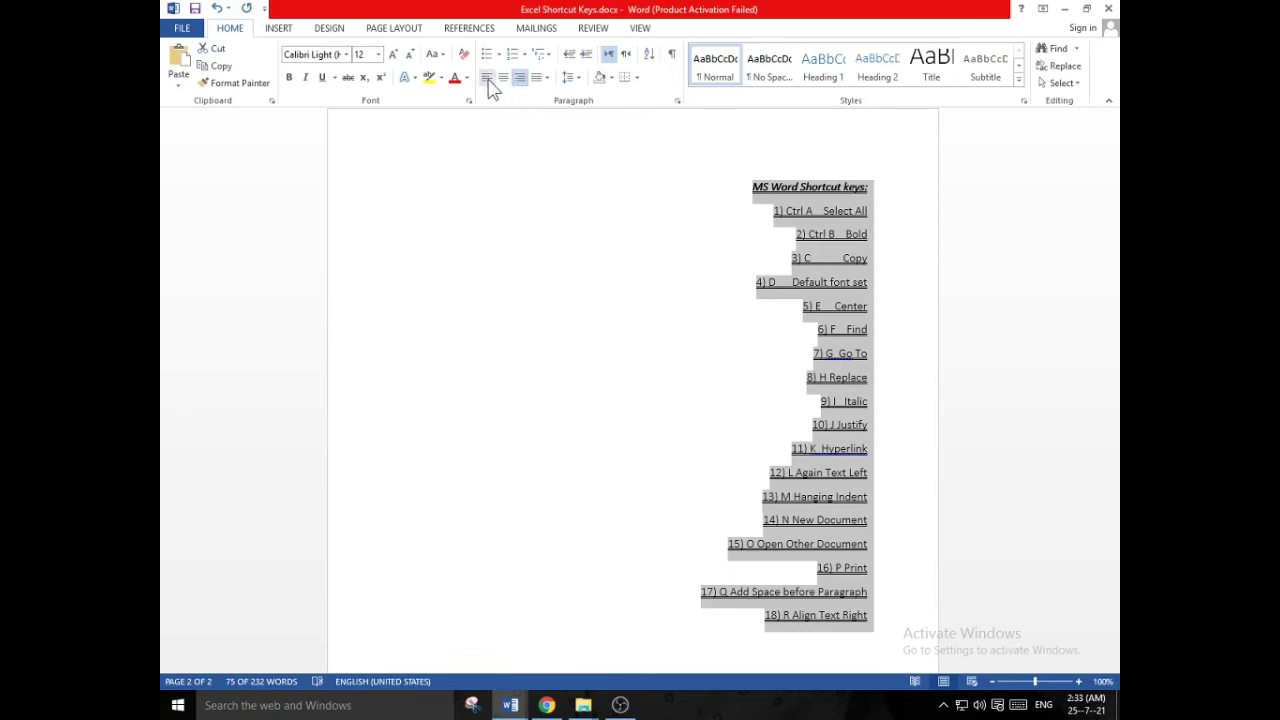
{"action": "left_click", "coordinate": [487, 86]}
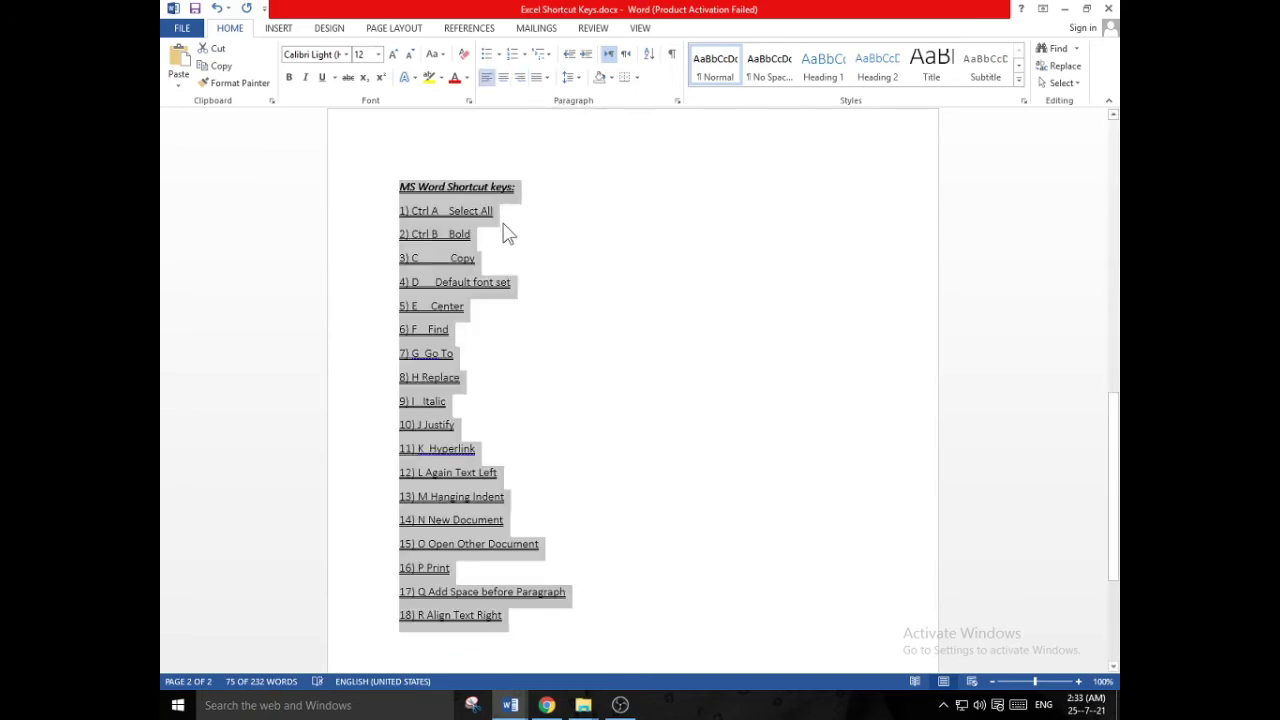
- Switch the selected shortcut list between right and left alignment three more times, ending with left alignment
{"action": "key", "text": "ctrl+r"}
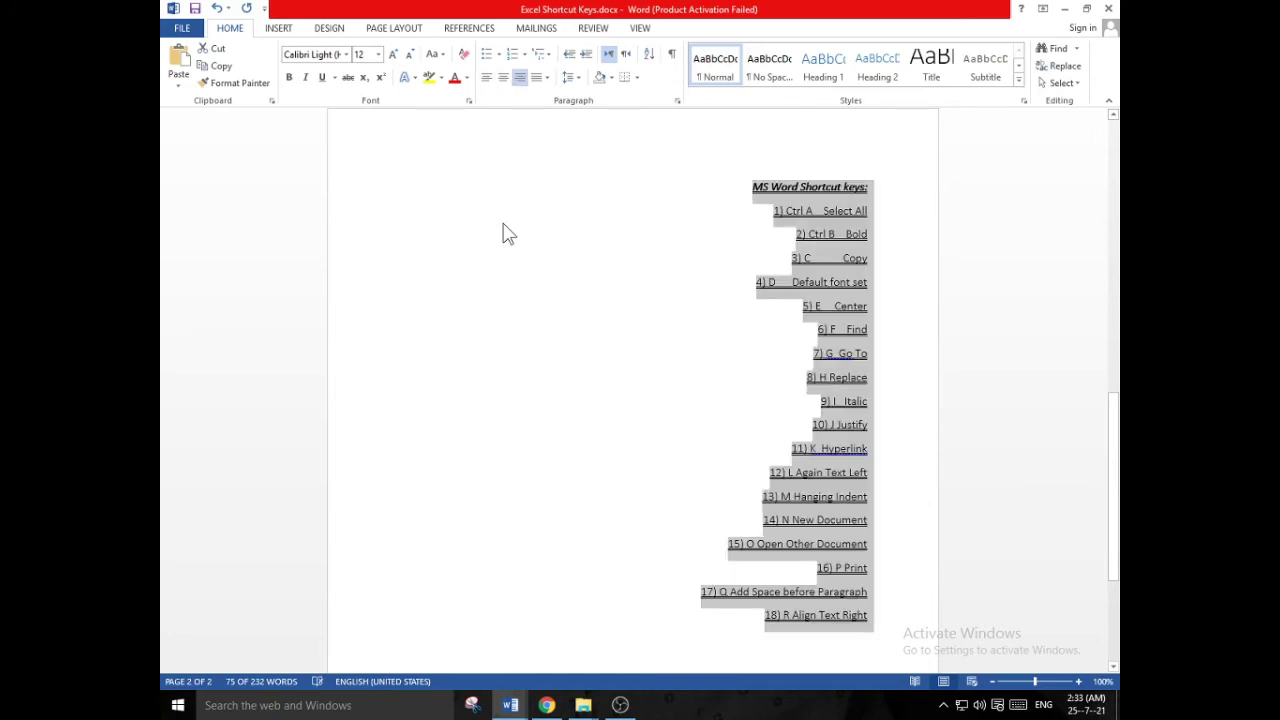
{"action": "key", "text": "ctrl+l"}
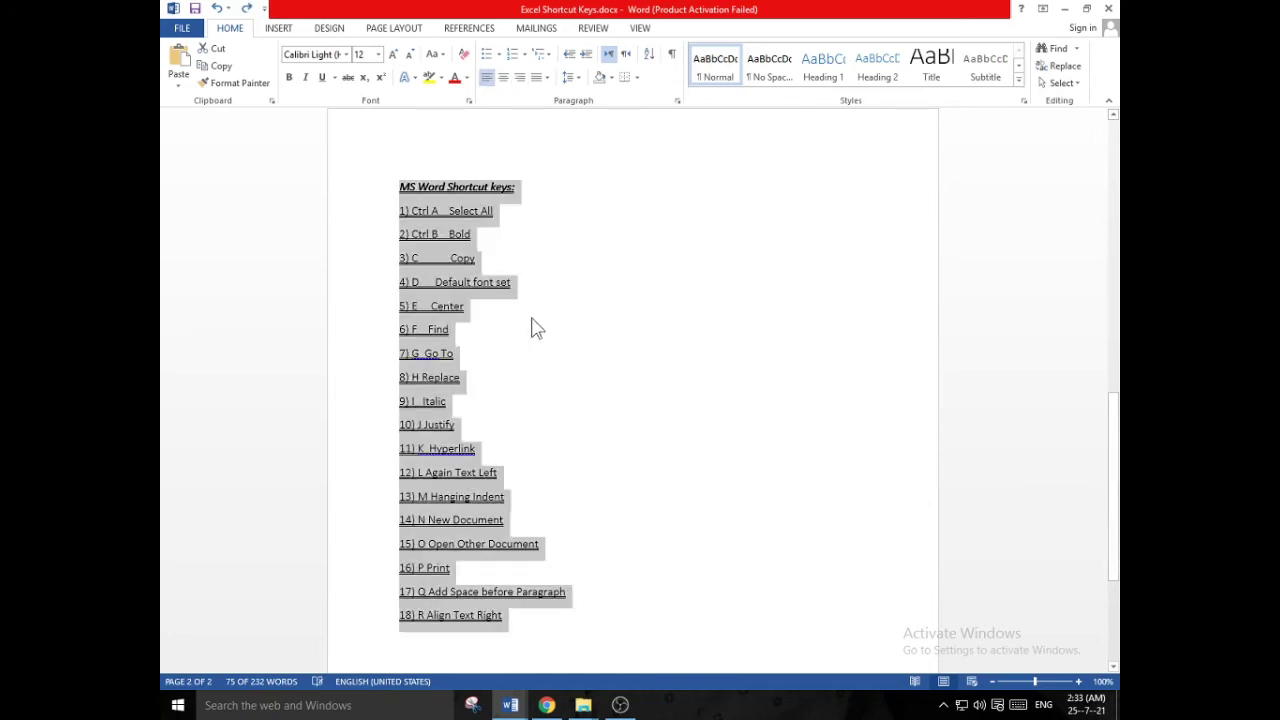
{"action": "key", "text": "ctrl+r"}
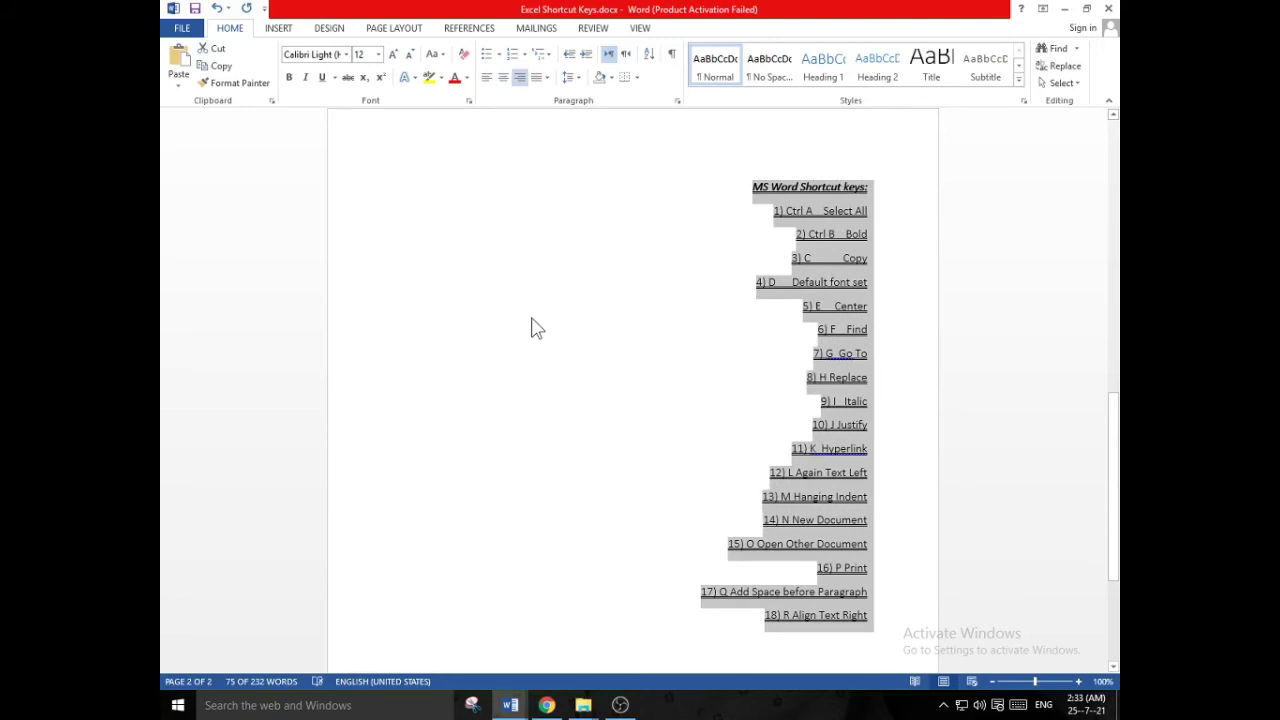
{"action": "key", "text": "ctrl+l"}
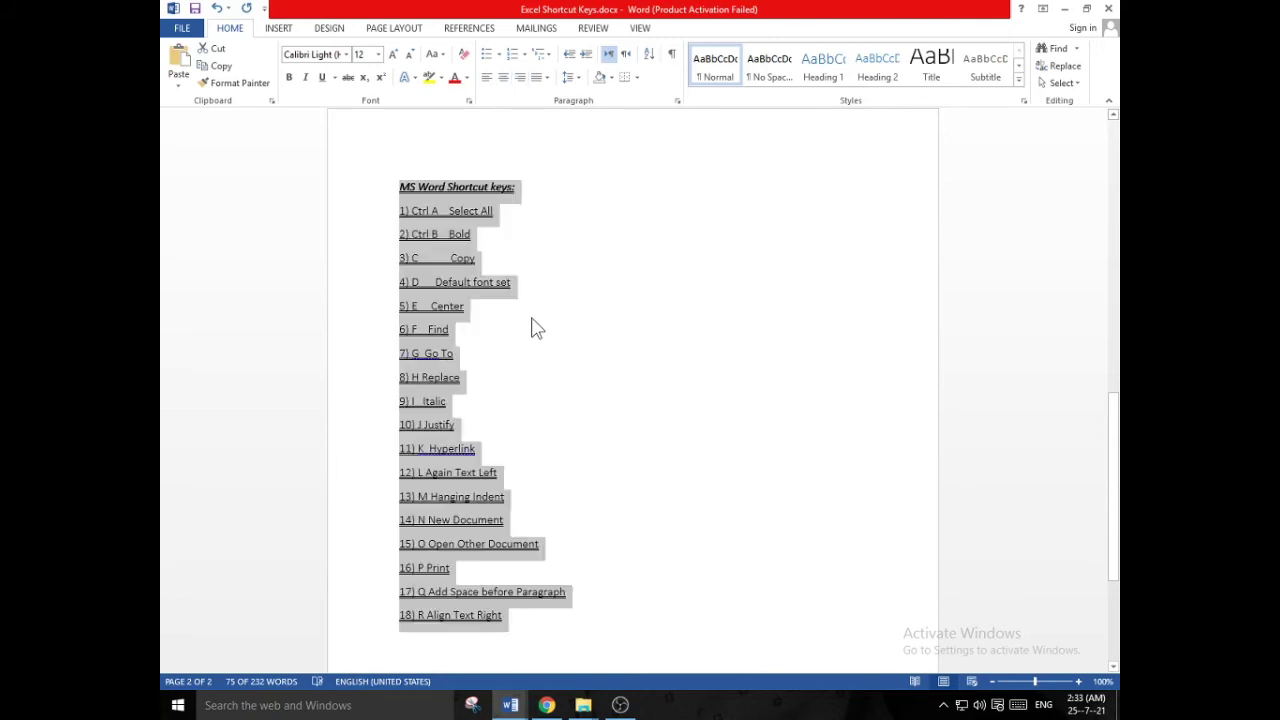
{"action": "key", "text": "ctrl+r"}
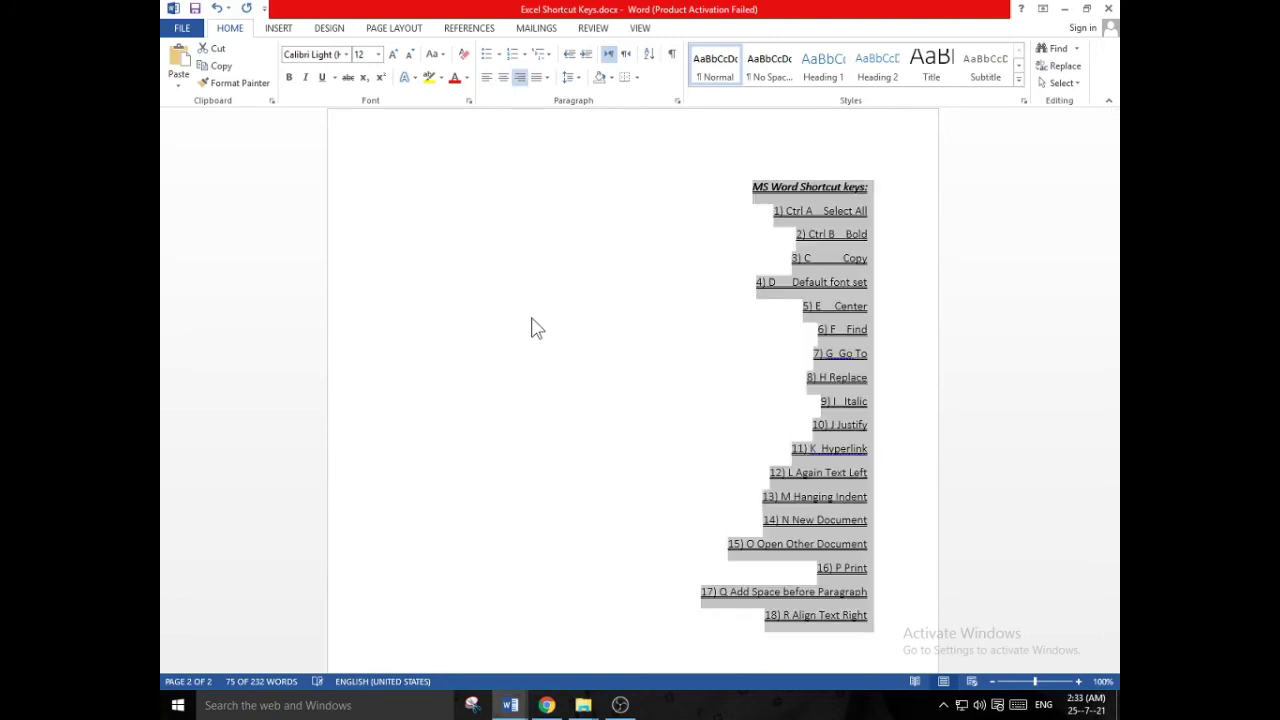
{"action": "key", "text": "ctrl+l"}
{"action": "key", "text": "Right"}
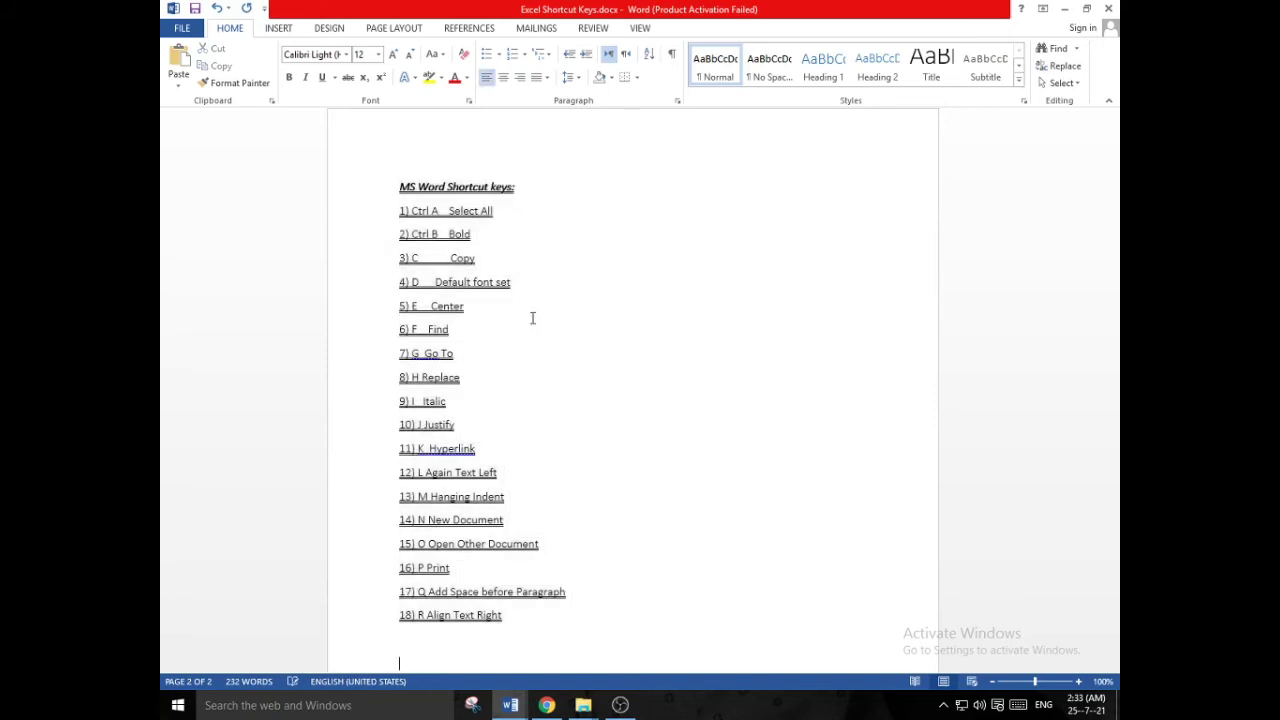
- Add a nineteenth list line reading "19) S Save As"
{"action": "scroll", "coordinate": [571, 494], "scroll_direction": "down", "scroll_amount": 2}
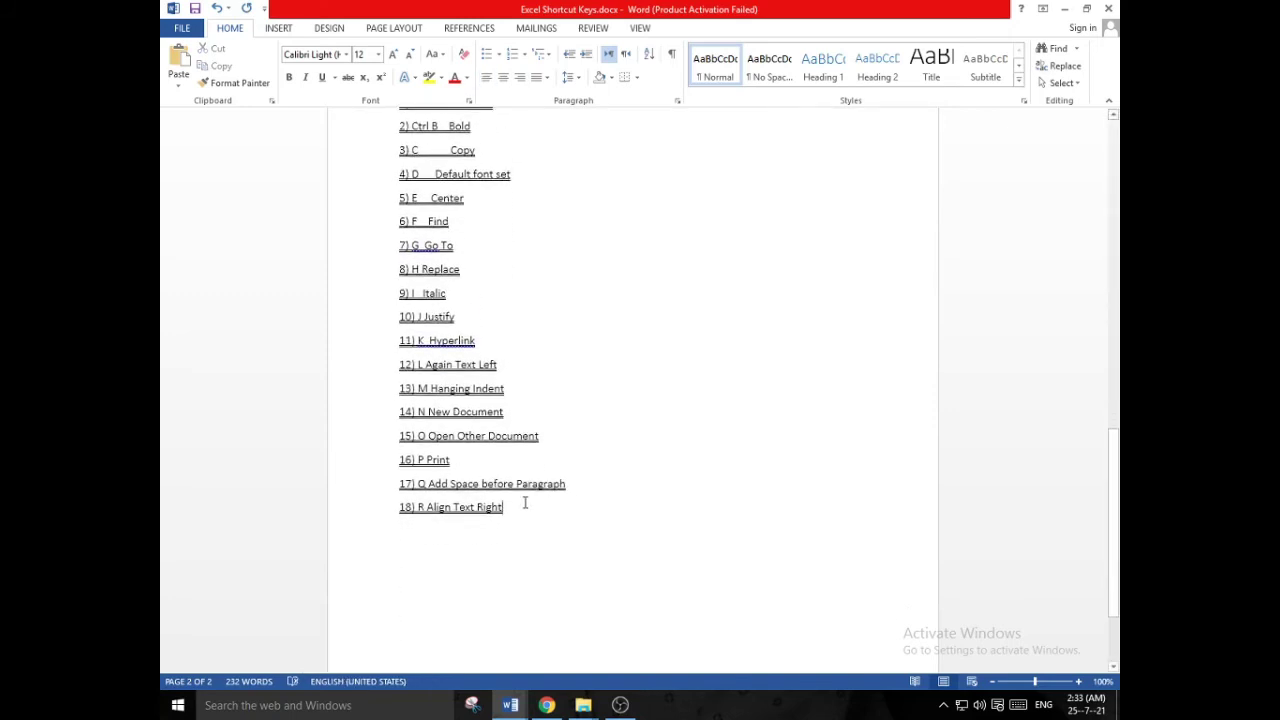
{"action": "type", "text": "19)"}
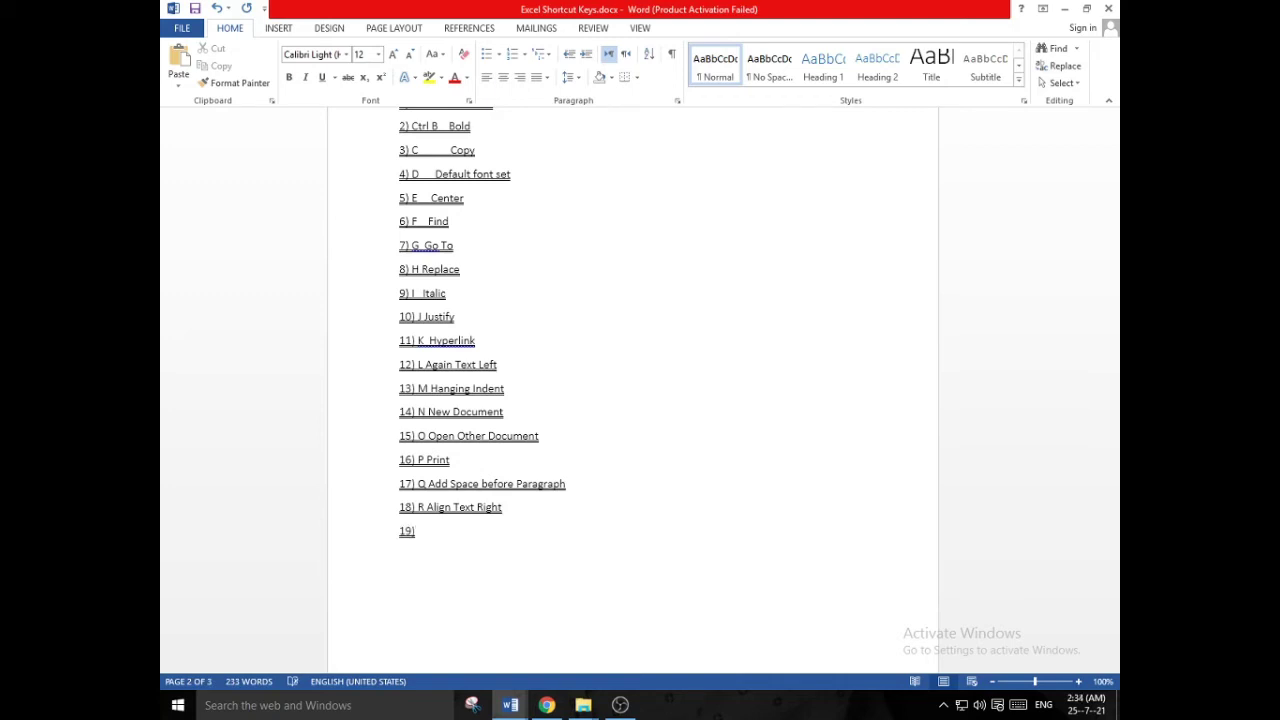
{"action": "type", "text": " S"}
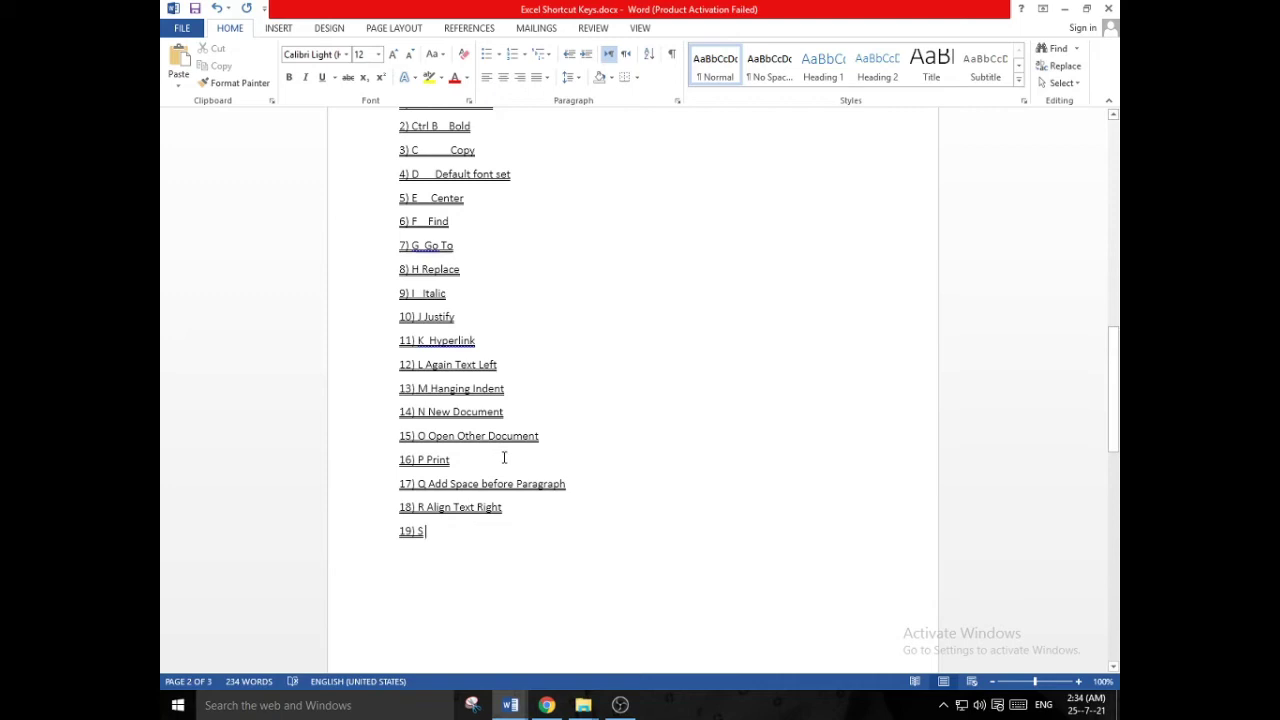
{"action": "type", "text": "Sa"}
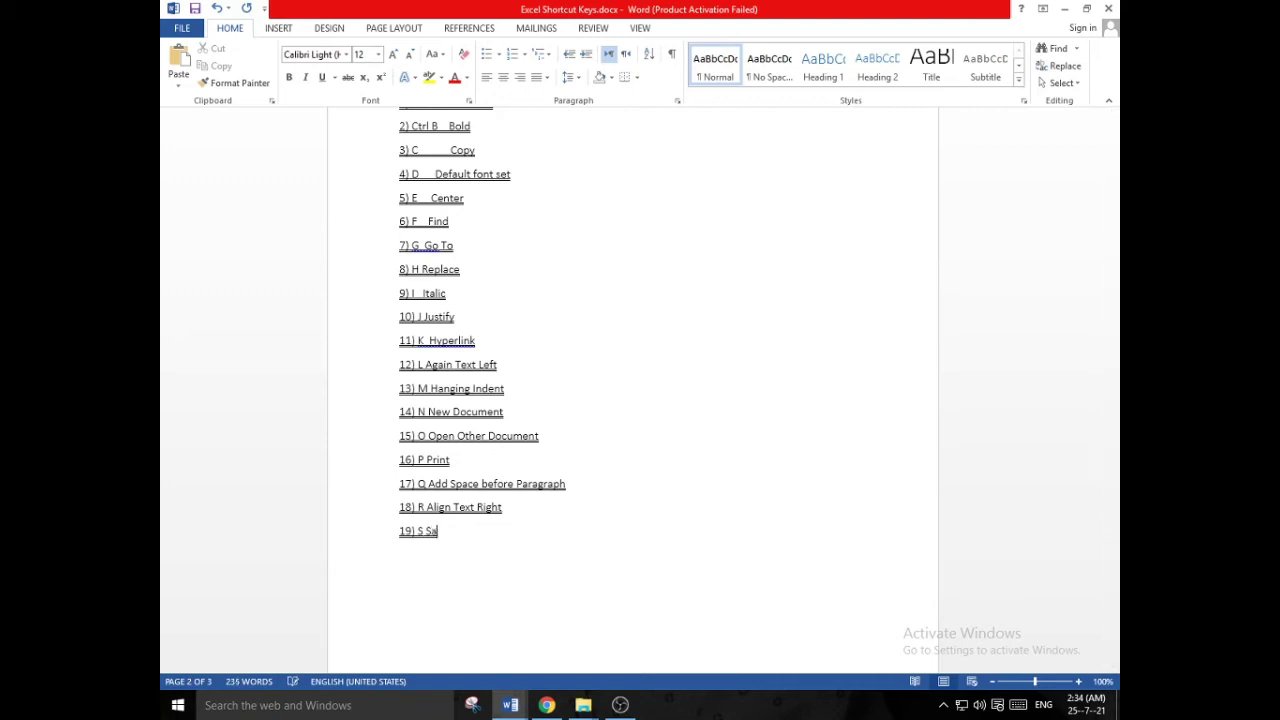
{"action": "type", "text": "ve As"}
- Add a period at the end of list lines 7 to 11, from "Go To" through "Hyperlink"
{"action": "scroll", "coordinate": [503, 460], "scroll_direction": "up", "scroll_amount": 1}
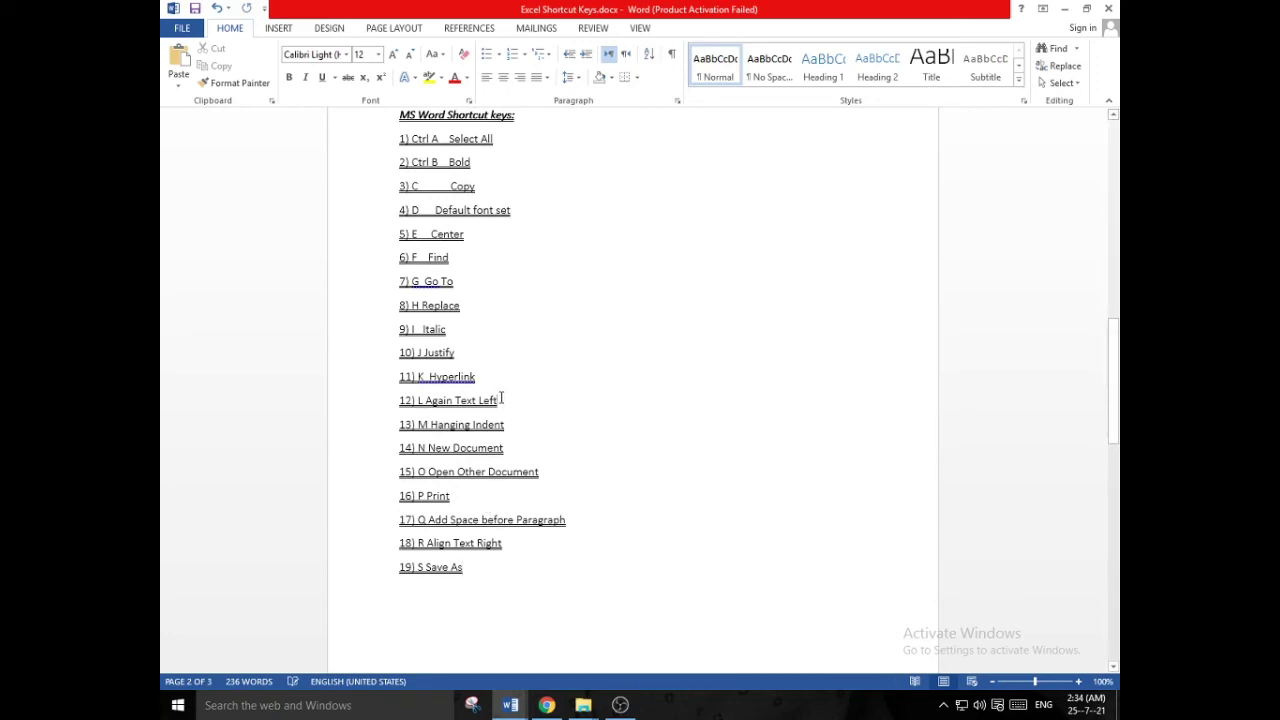
{"action": "key", "text": "Up"}
{"action": "key", "text": "Up"}
{"action": "key", "text": "Up"}
{"action": "key", "text": "Up"}
{"action": "key", "text": "Down"}
{"action": "key", "text": "Down"}
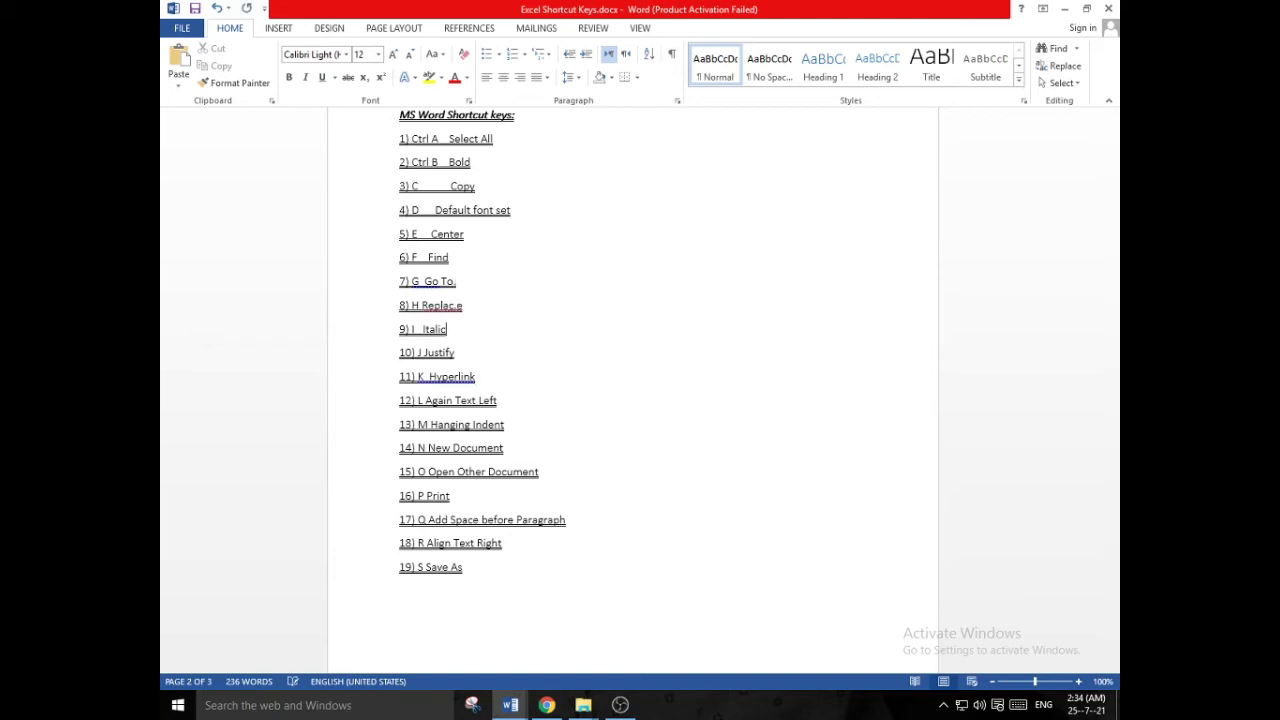
{"action": "key", "text": "BackSpace"}
{"action": "key", "text": "Right"}
{"action": "type", "text": "."}
{"action": "key", "text": "Down"}
{"action": "type", "text": ".."}
{"action": "key", "text": "Down"}
{"action": "key", "text": "Down"}
{"action": "key", "text": "BackSpace"}
{"action": "key", "text": "Up"}
{"action": "key", "text": "End"}
{"action": "type", "text": "."}
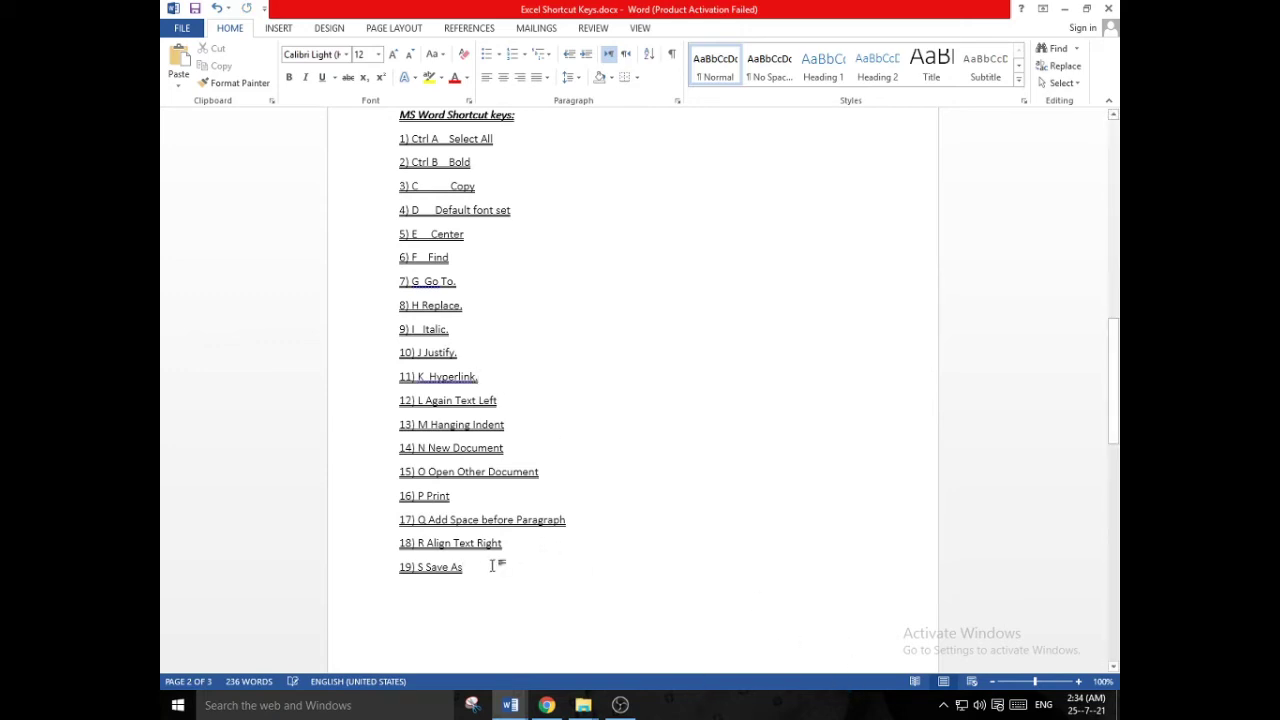
- Add a twentieth list line reading "20) T Left indent"
{"action": "key", "text": "Return"}
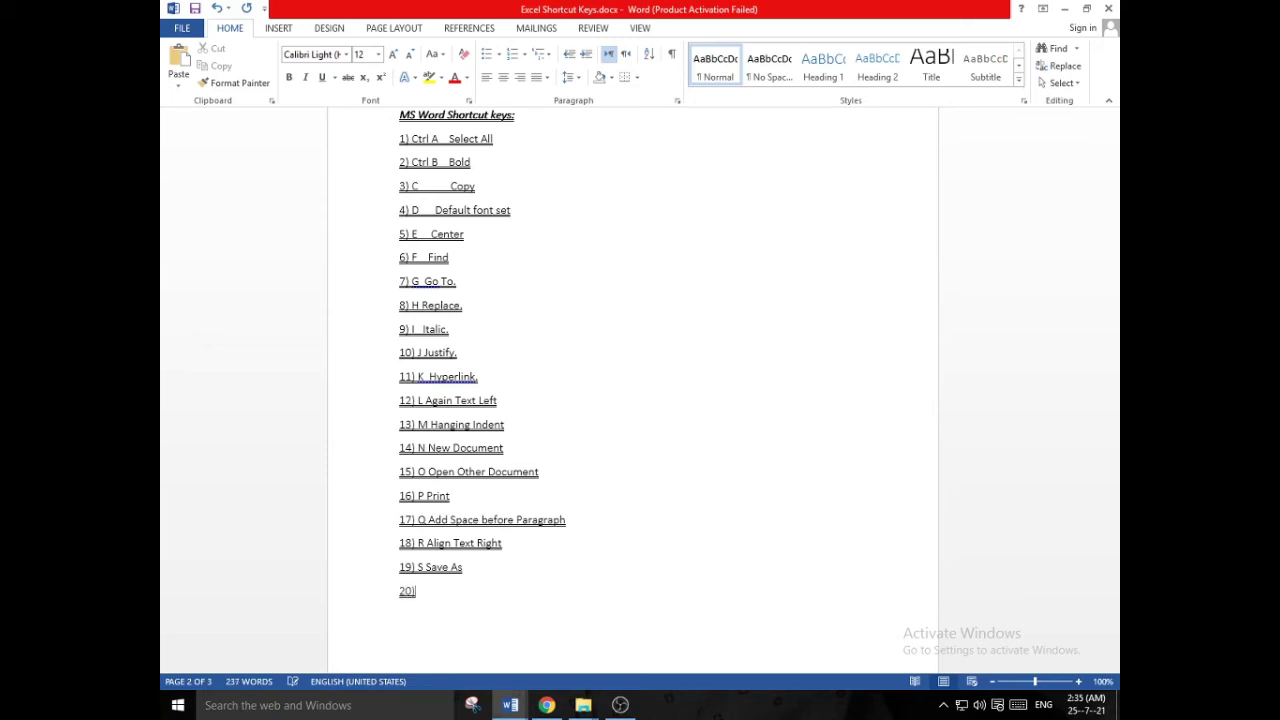
{"action": "type", "text": "T Left indent"}
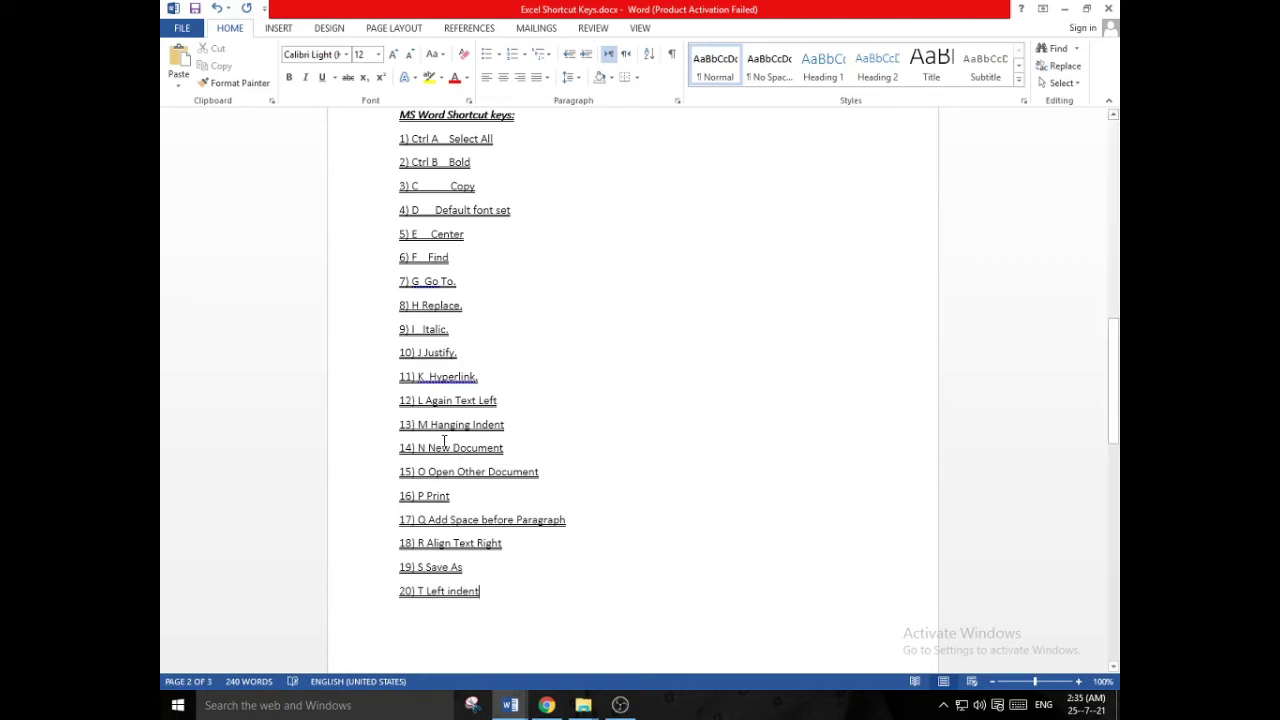
- Try to apply the left indent shortcut to the "14) N New Document" line
{"action": "scroll", "coordinate": [429, 252], "scroll_direction": "up", "scroll_amount": 3}
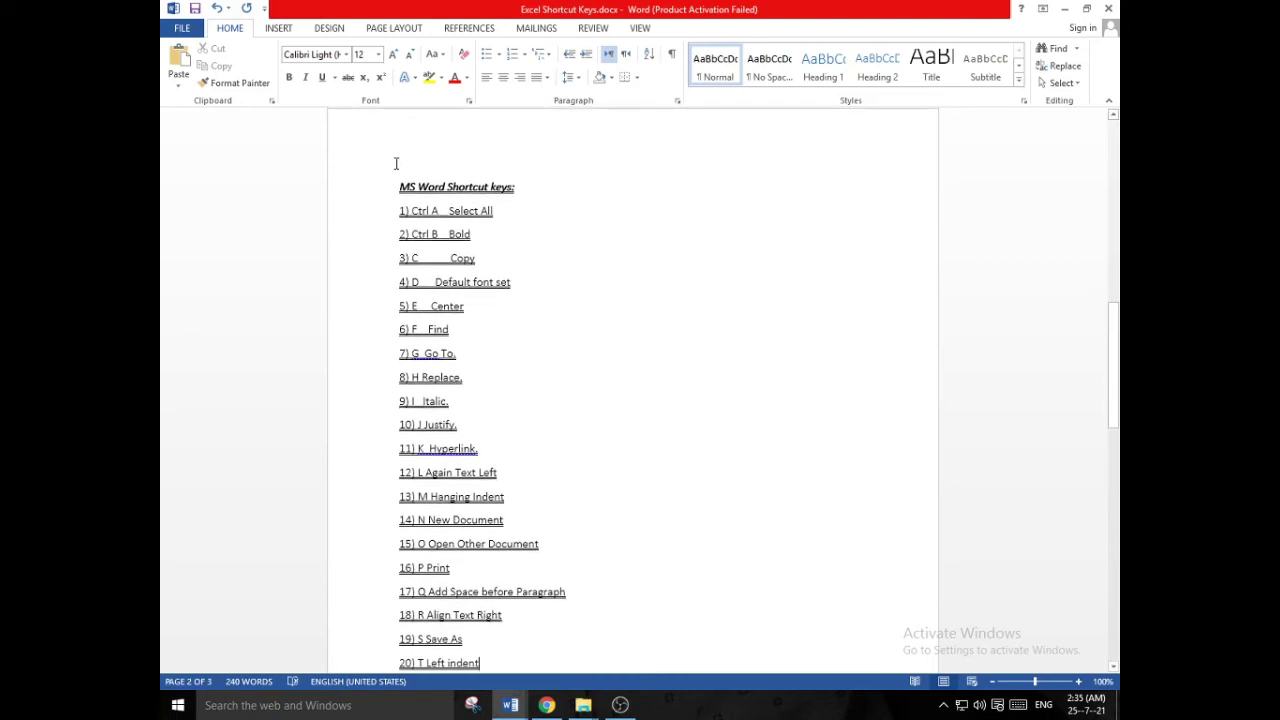
{"action": "scroll", "coordinate": [399, 176], "scroll_direction": "down", "scroll_amount": 1}
{"action": "left_click_drag", "start_coordinate": [397, 149], "coordinate": [489, 636]}
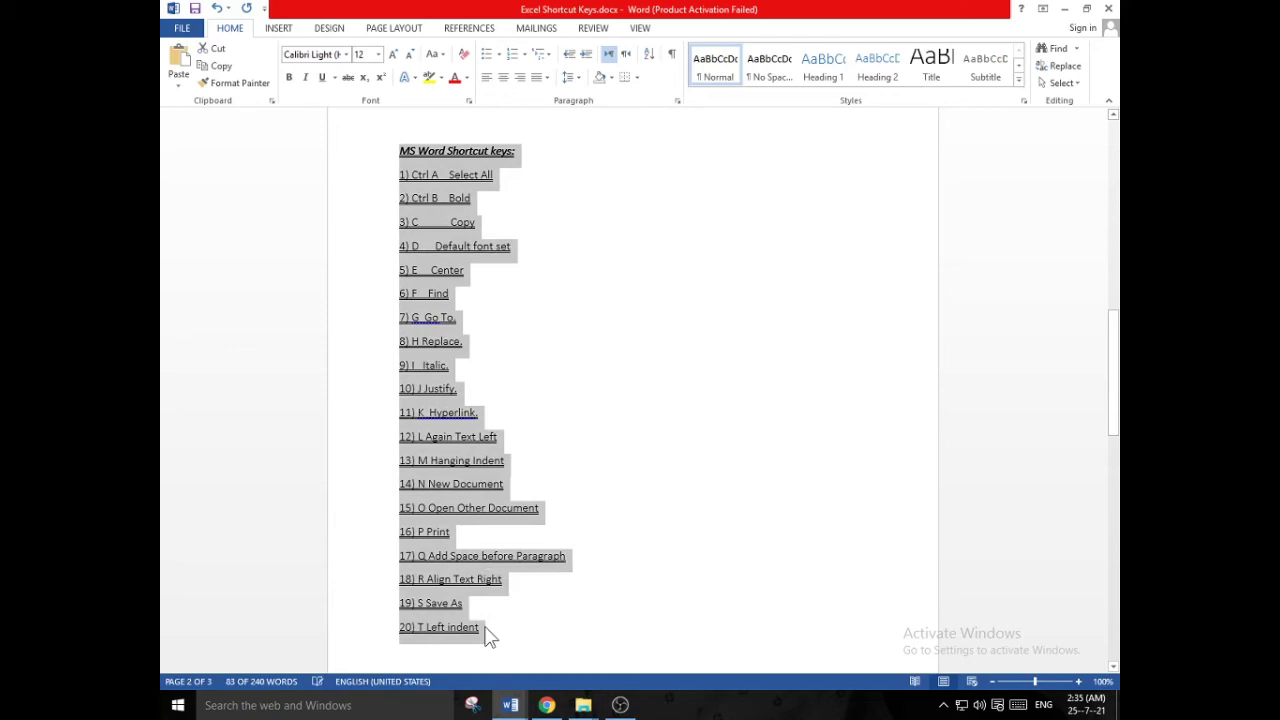
{"action": "left_click", "coordinate": [487, 636]}
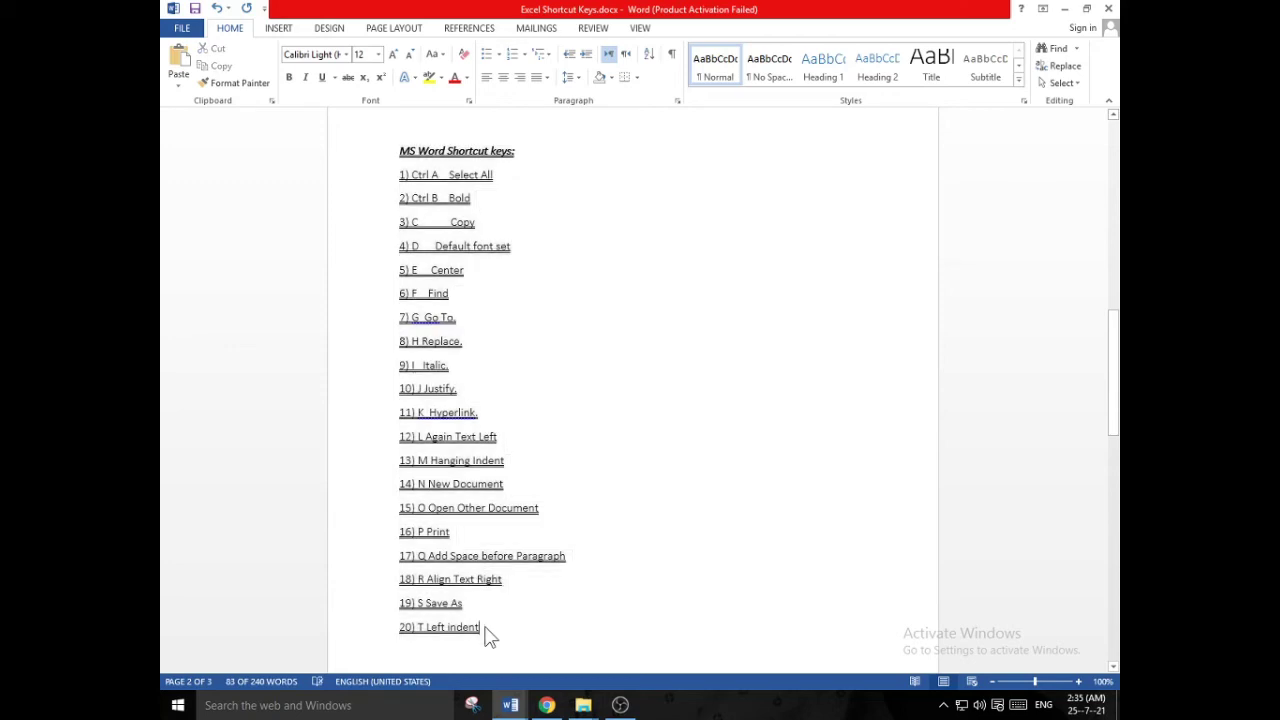
{"action": "left_click_drag", "start_coordinate": [477, 627], "coordinate": [483, 627]}
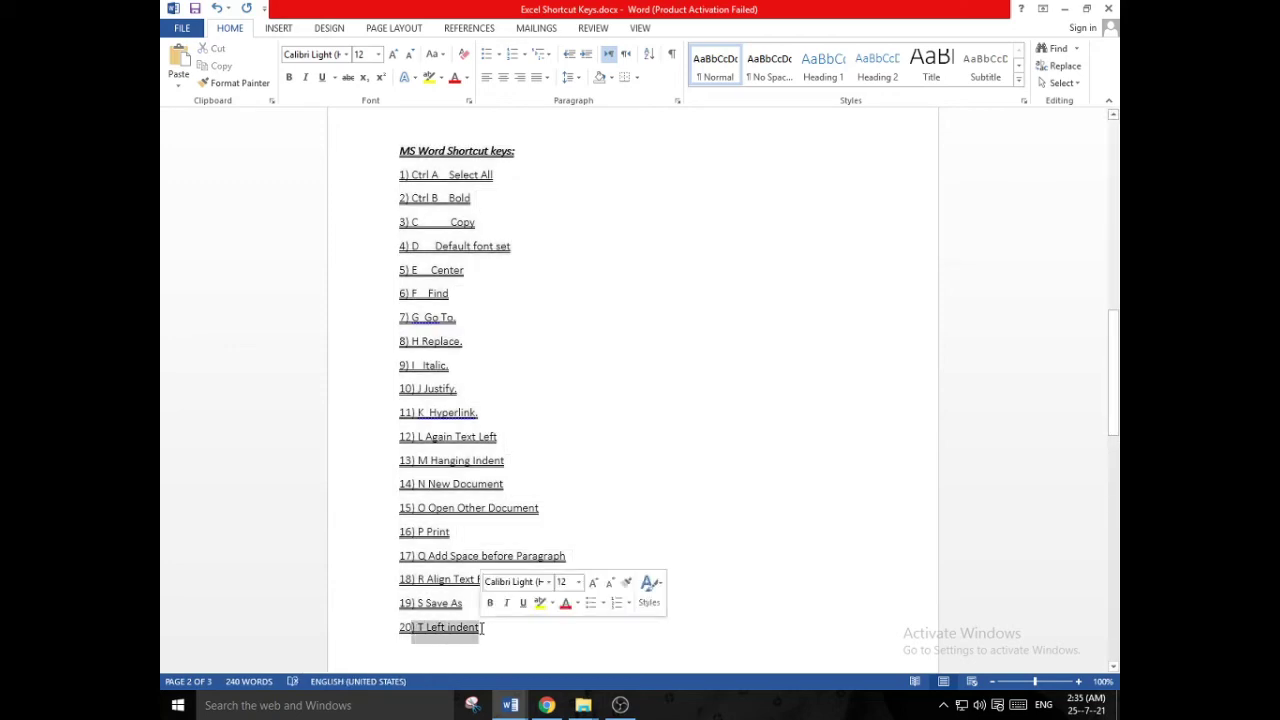
{"action": "left_click_drag", "start_coordinate": [400, 484], "coordinate": [499, 490]}
{"action": "key", "text": "alt+t"}
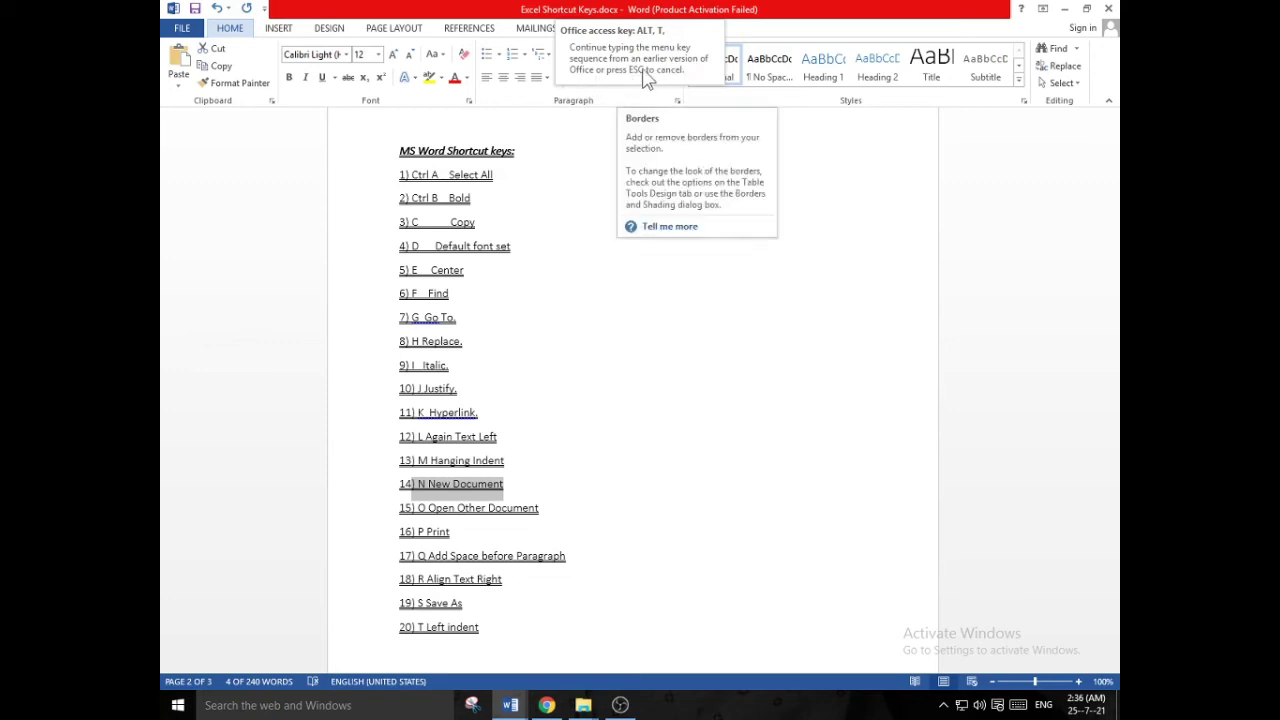
{"action": "left_click", "coordinate": [545, 485]}
- Add a twenty-first list line reading "21) U Underline"
{"action": "scroll", "coordinate": [543, 486], "scroll_direction": "down", "scroll_amount": 1}
{"action": "scroll", "coordinate": [543, 486], "scroll_direction": "down", "scroll_amount": 1}
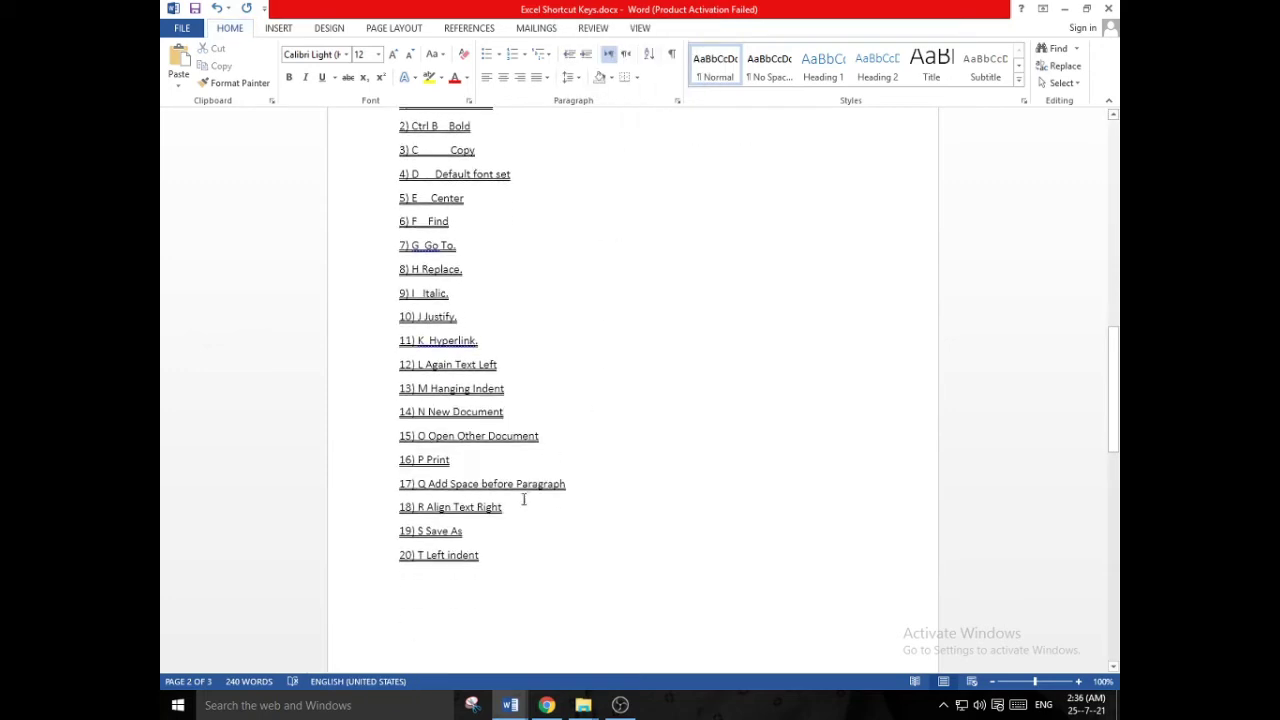
{"action": "left_click", "coordinate": [486, 560]}
{"action": "key", "text": "Return"}
{"action": "type", "text": "21)"}
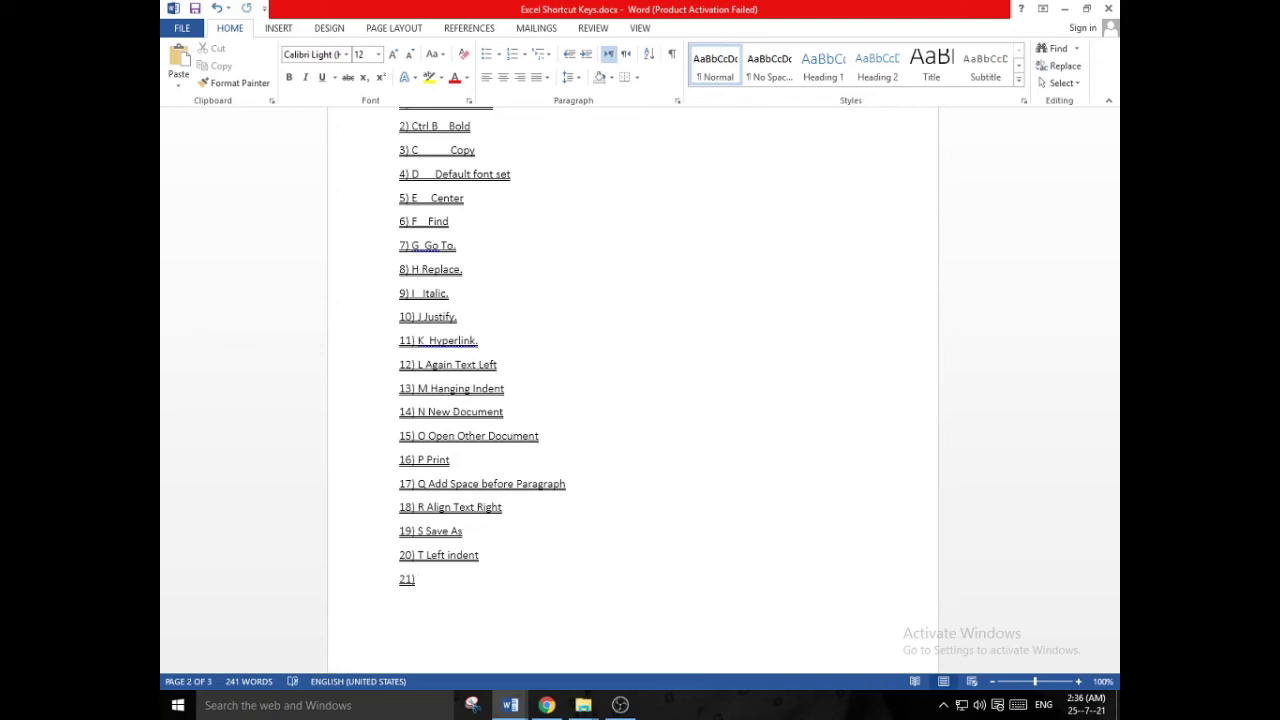
{"action": "type", "text": "U Underline"}
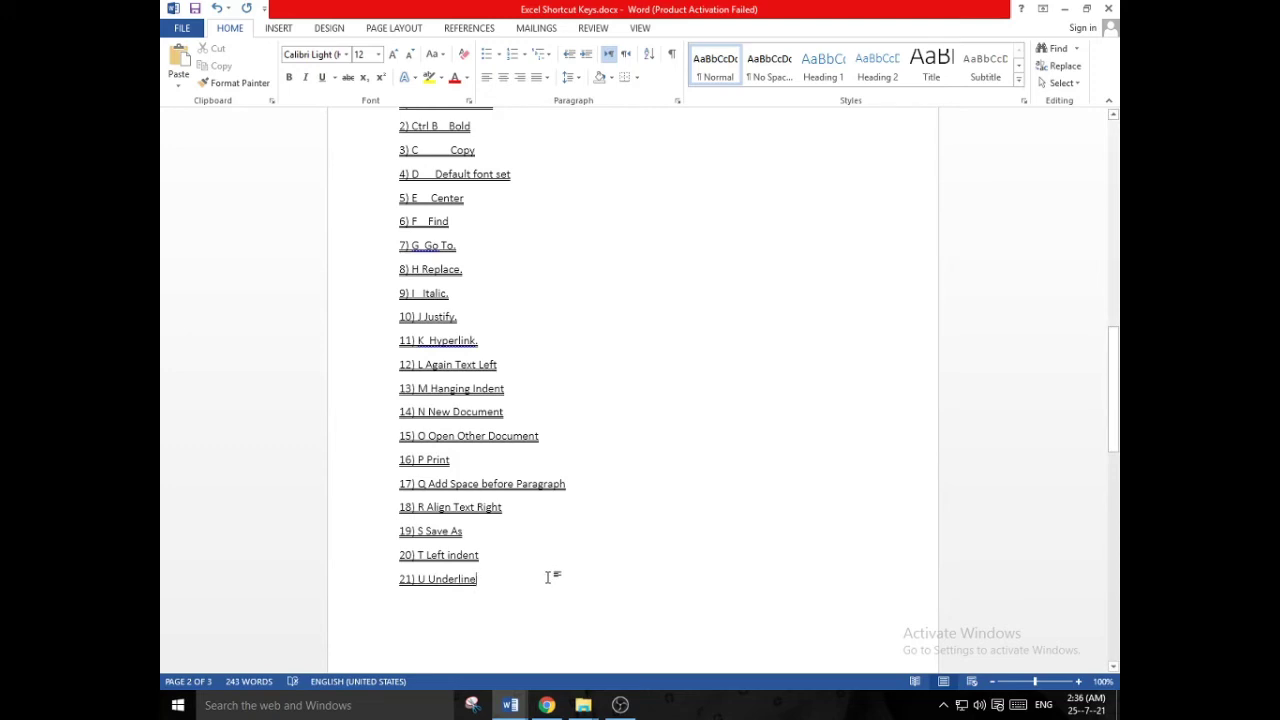
- Toggle underlining off and on for the heading and all 21 list lines, leaving them with a single underline
{"action": "key", "text": "ctrl+u"}
{"action": "scroll", "coordinate": [491, 455], "scroll_direction": "up", "scroll_amount": 2}
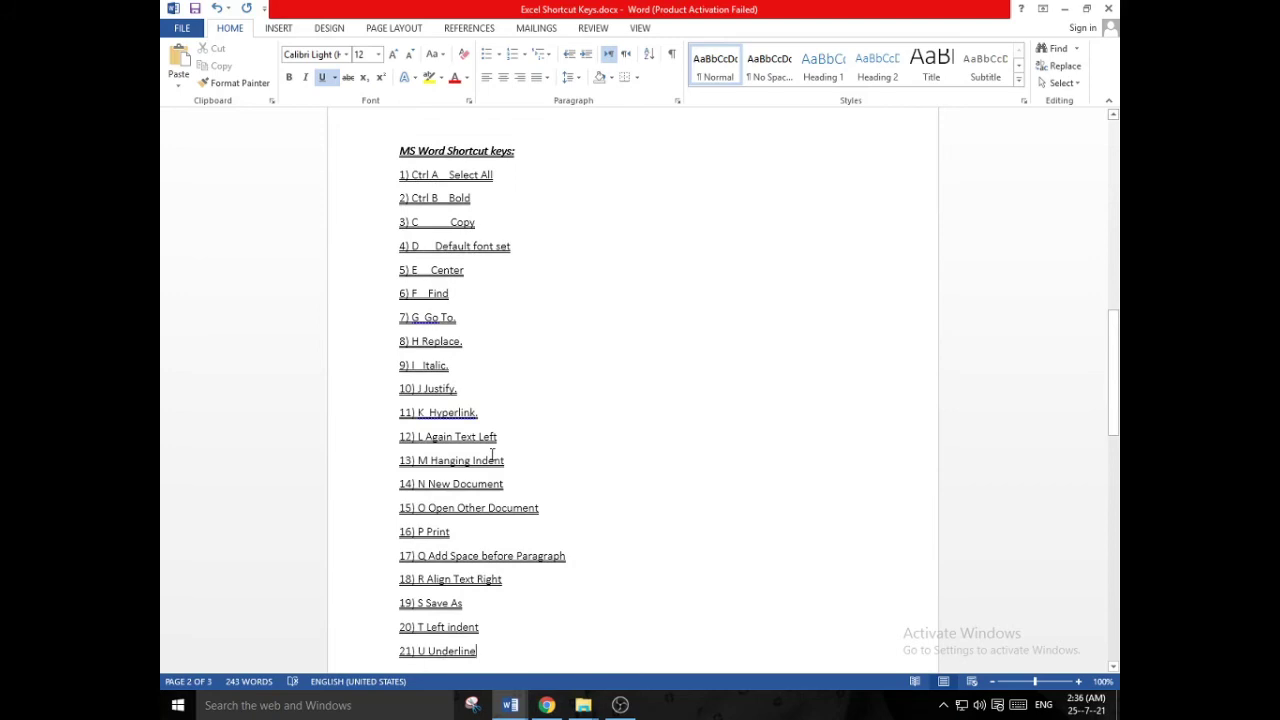
{"action": "key", "text": "ctrl+u"}
{"action": "left_click_drag", "start_coordinate": [405, 147], "coordinate": [463, 677]}
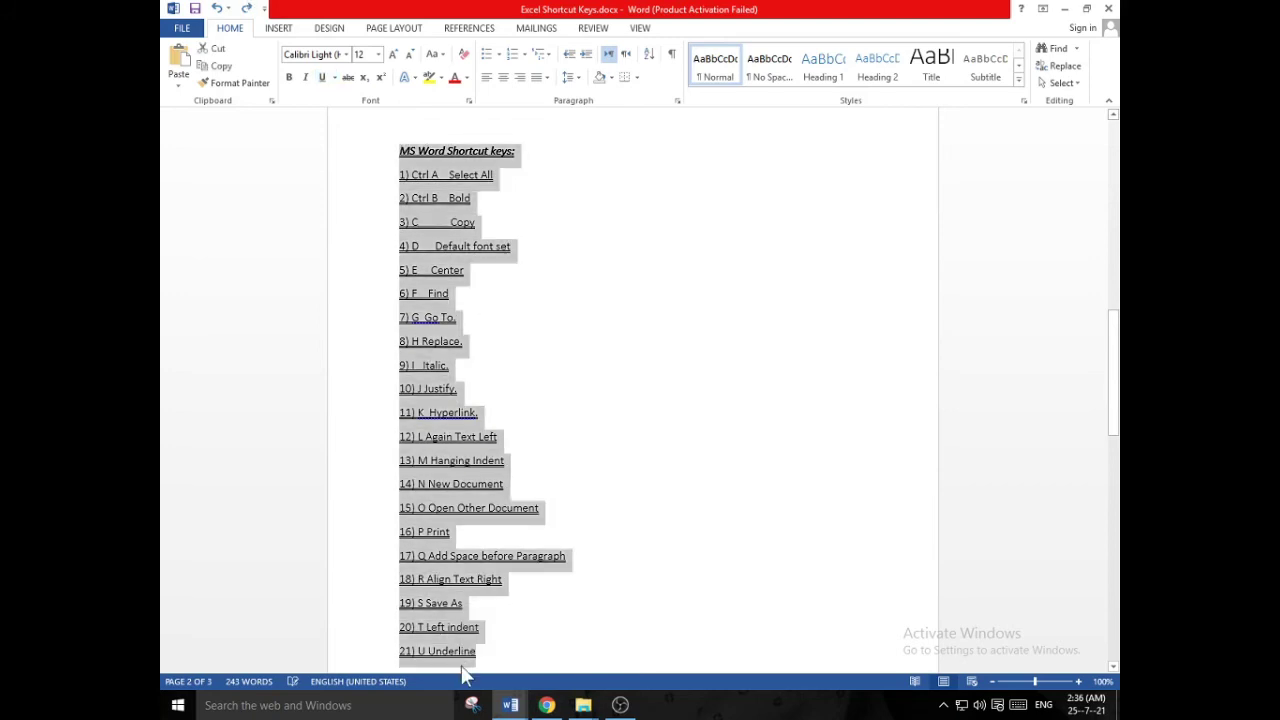
{"action": "key", "text": "ctrl+u"}
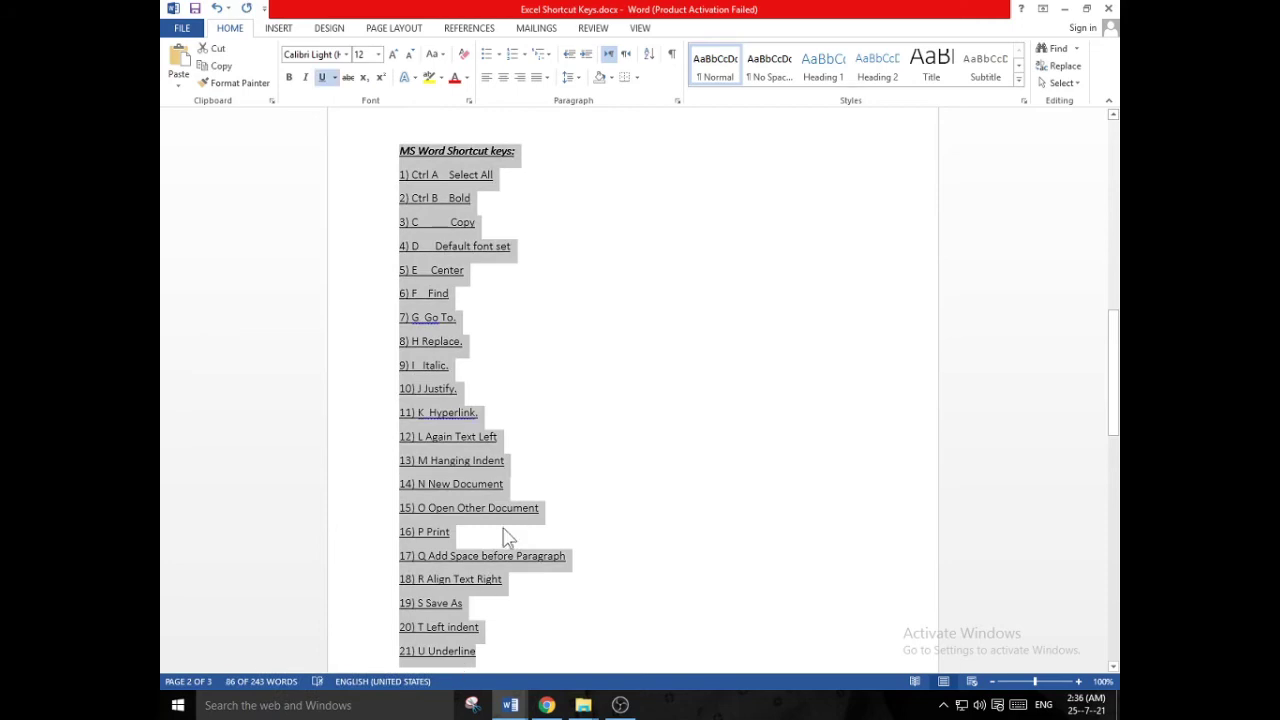
{"action": "key", "text": "ctrl+u"}
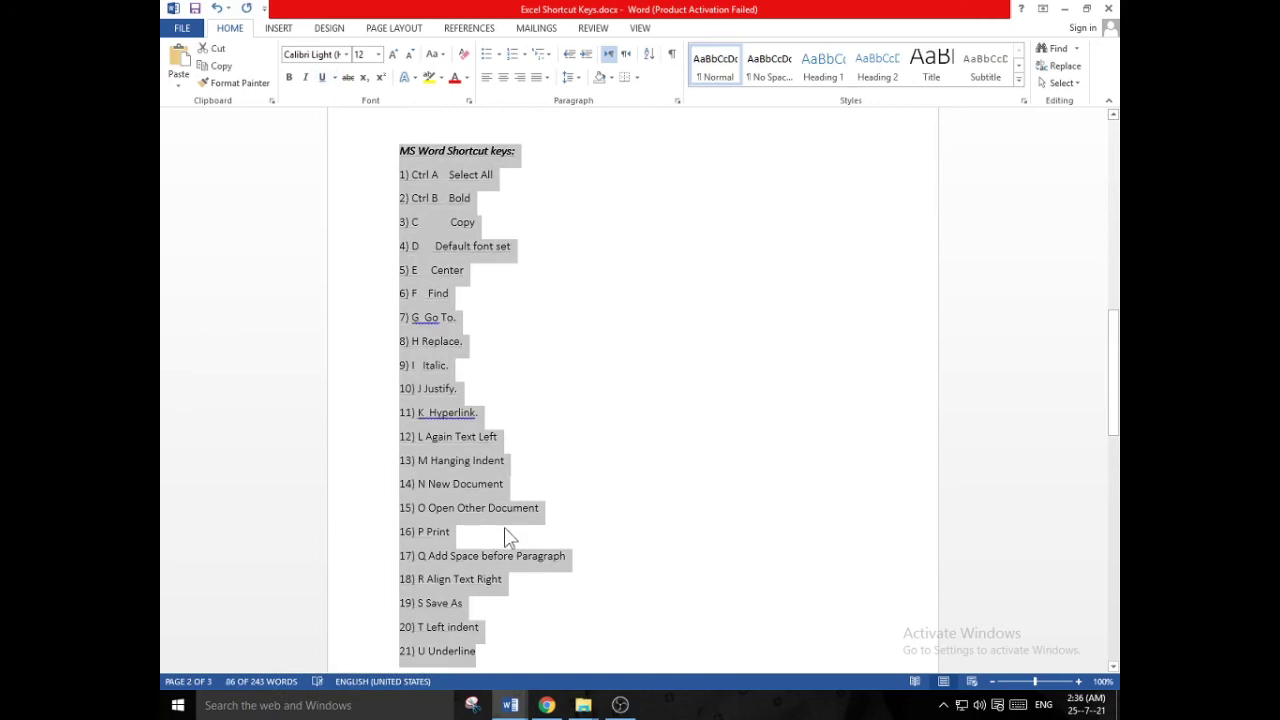
{"action": "key", "text": "ctrl+u"}
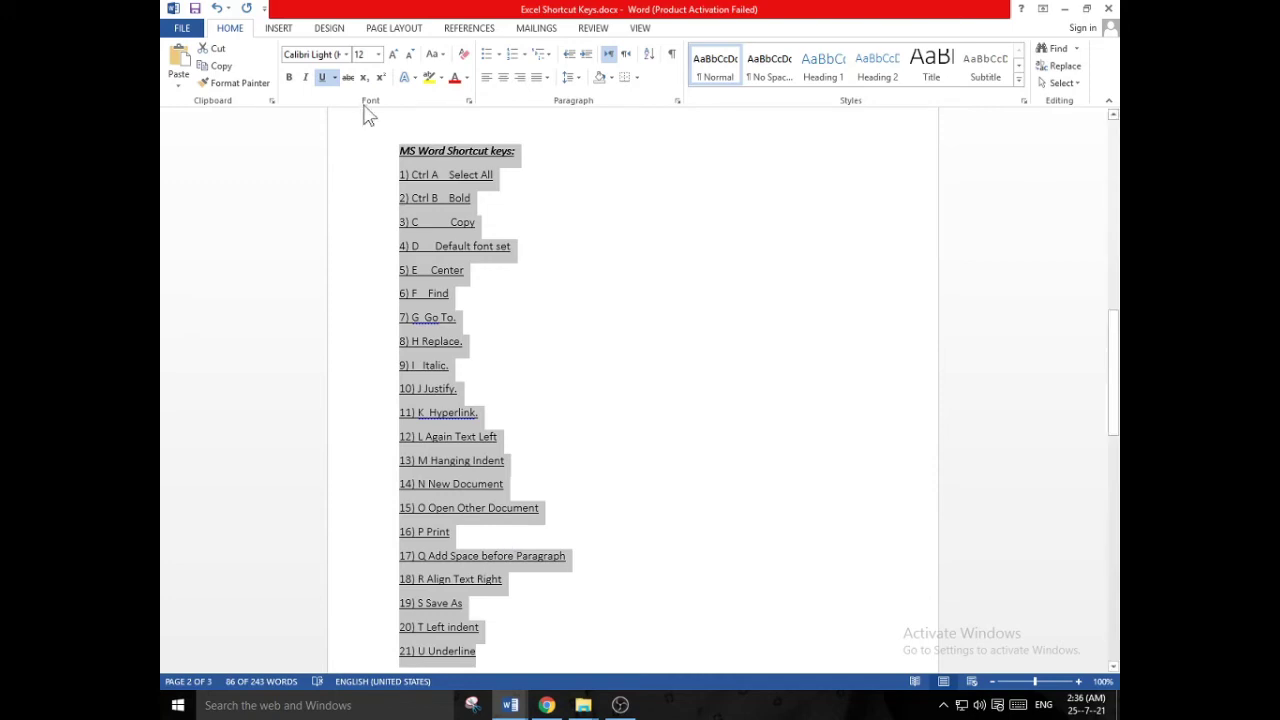
- Apply a double underline to the heading and all 21 list lines
{"action": "left_click", "coordinate": [335, 78]}
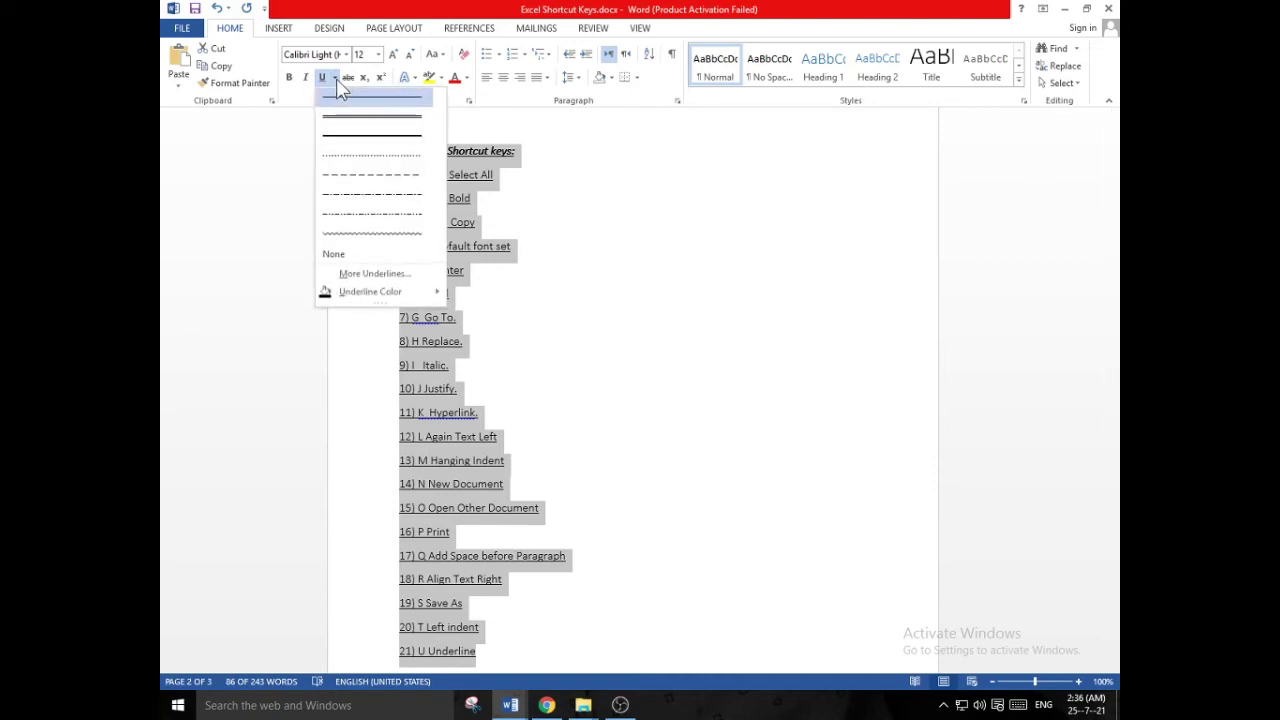
{"action": "left_click", "coordinate": [343, 119]}
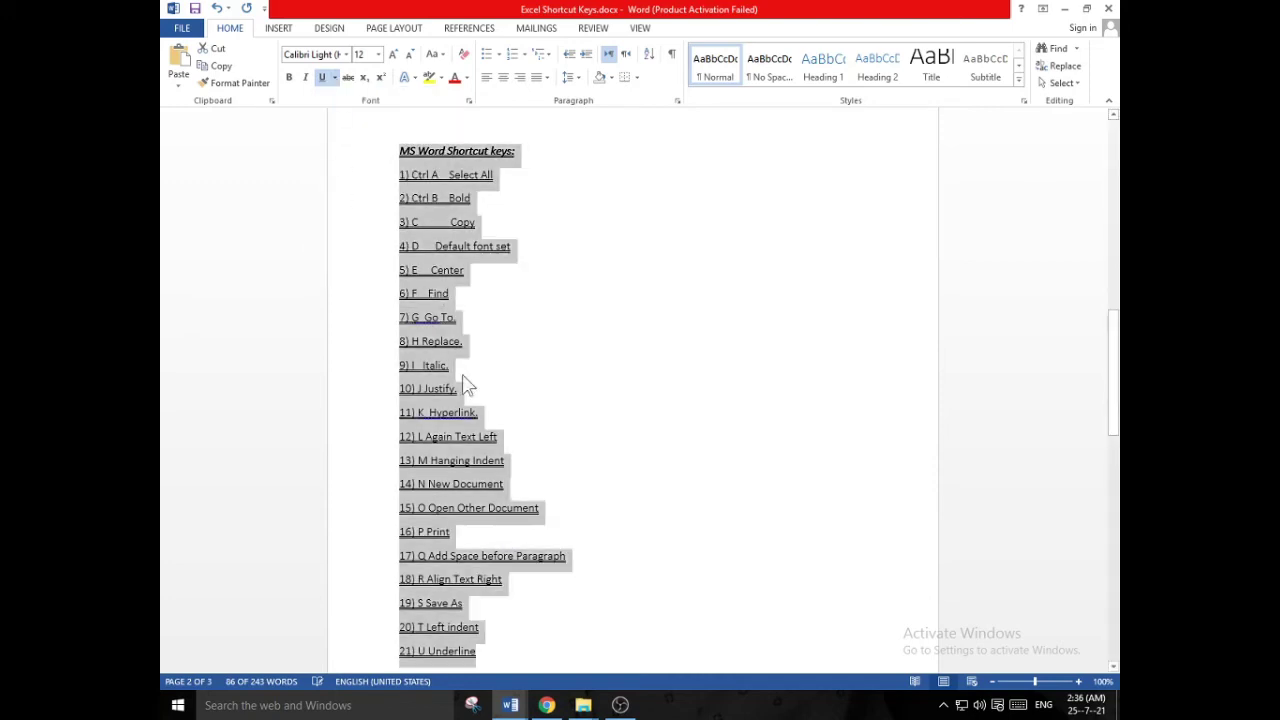
{"action": "left_click", "coordinate": [508, 463]}
- Add a twenty-second list line reading "22) V Paste"
{"action": "scroll", "coordinate": [486, 573], "scroll_direction": "down", "scroll_amount": 1}
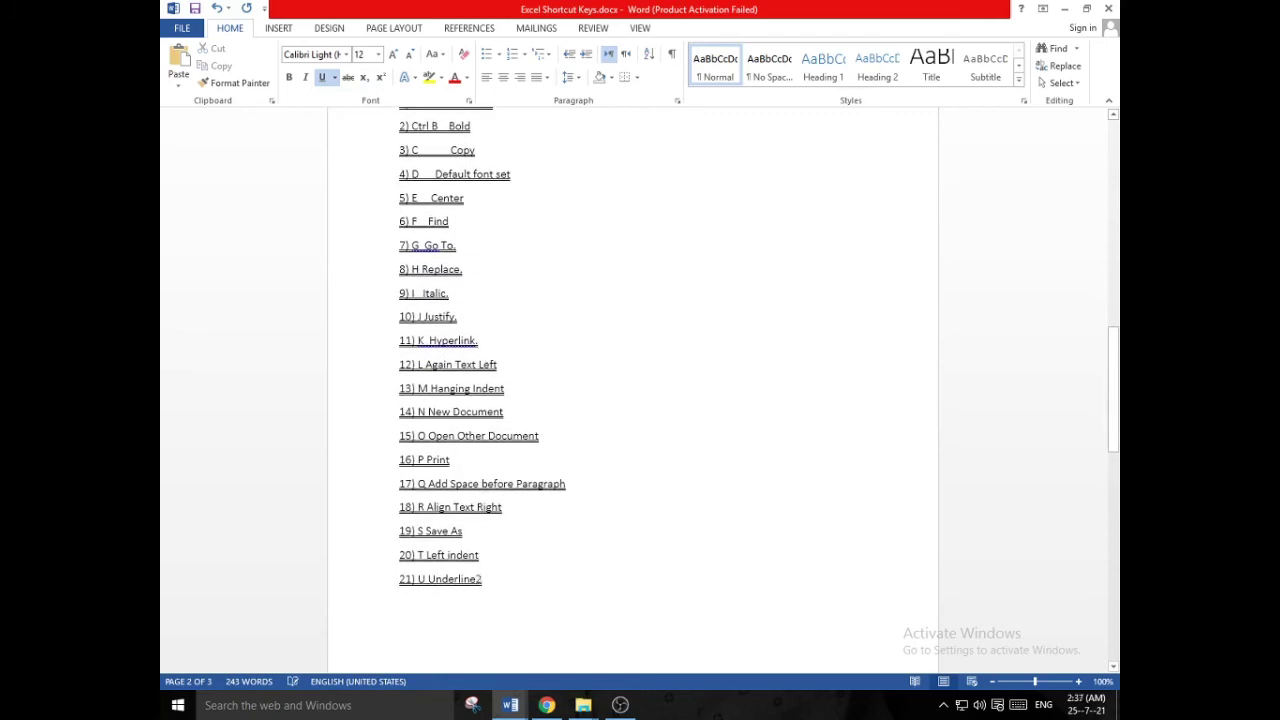
{"action": "key", "text": "Return"}
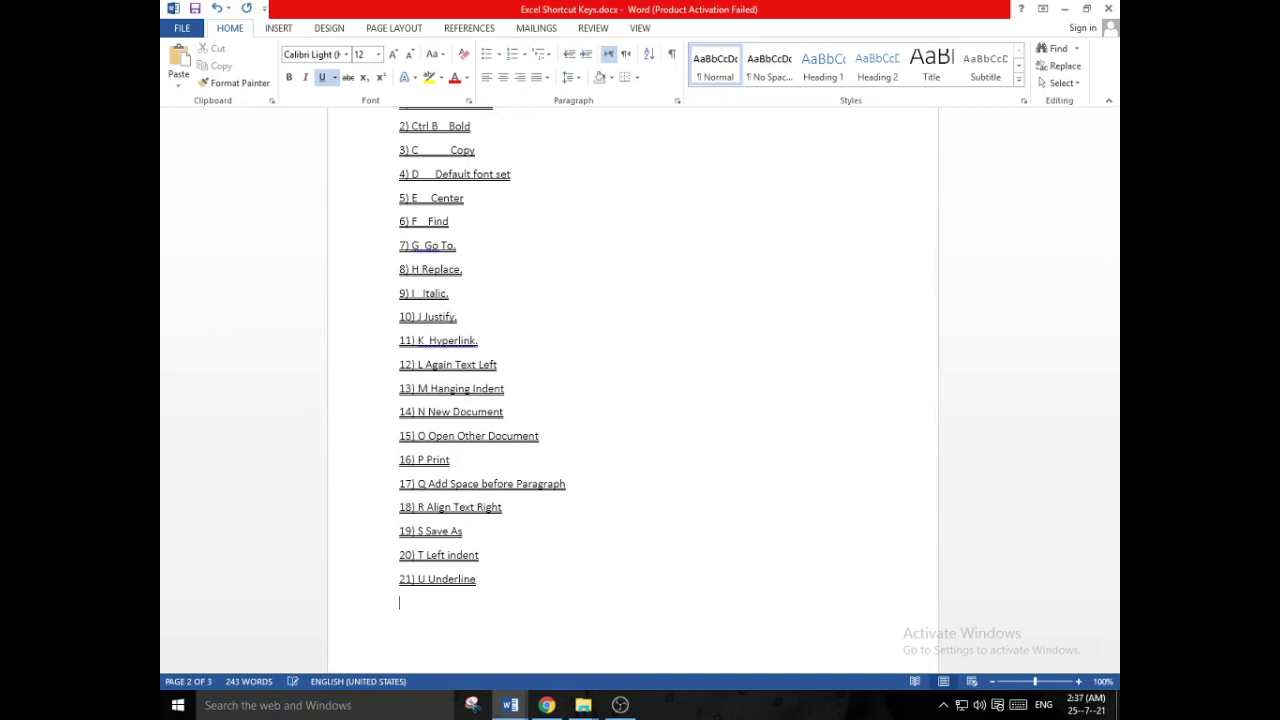
{"action": "type", "text": "22) V Paste"}
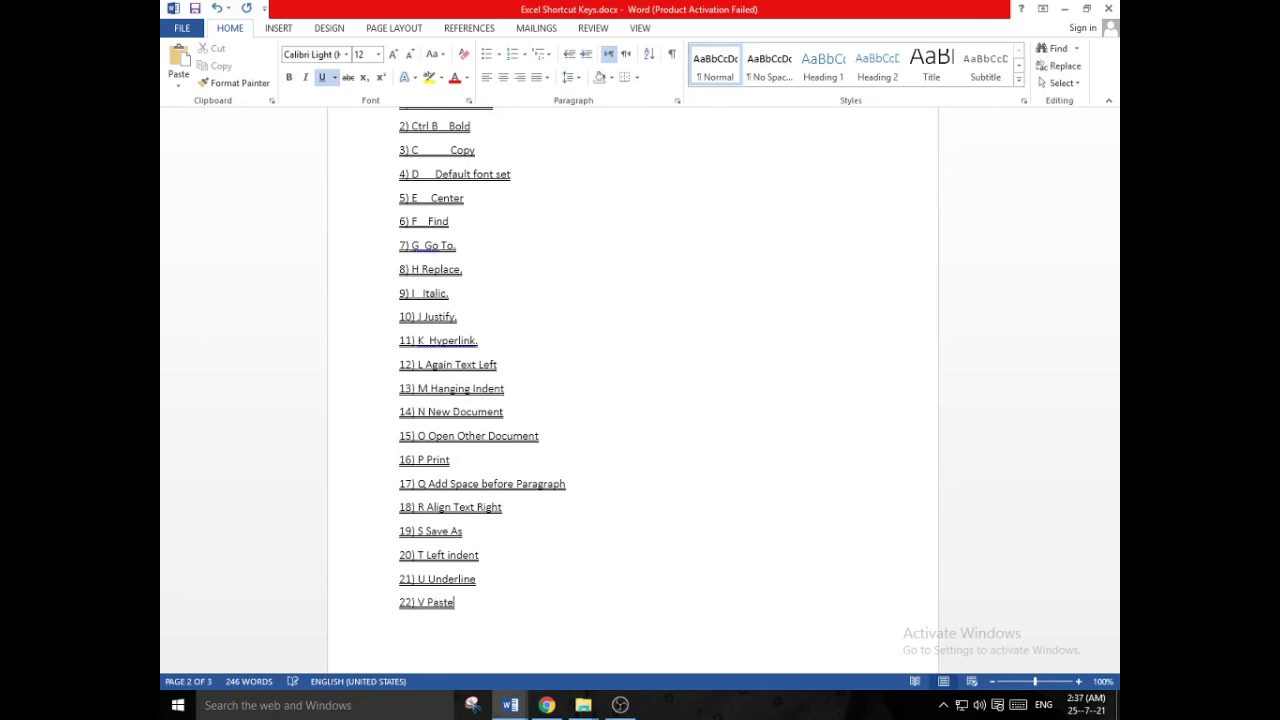
{"action": "left_click", "coordinate": [488, 578]}
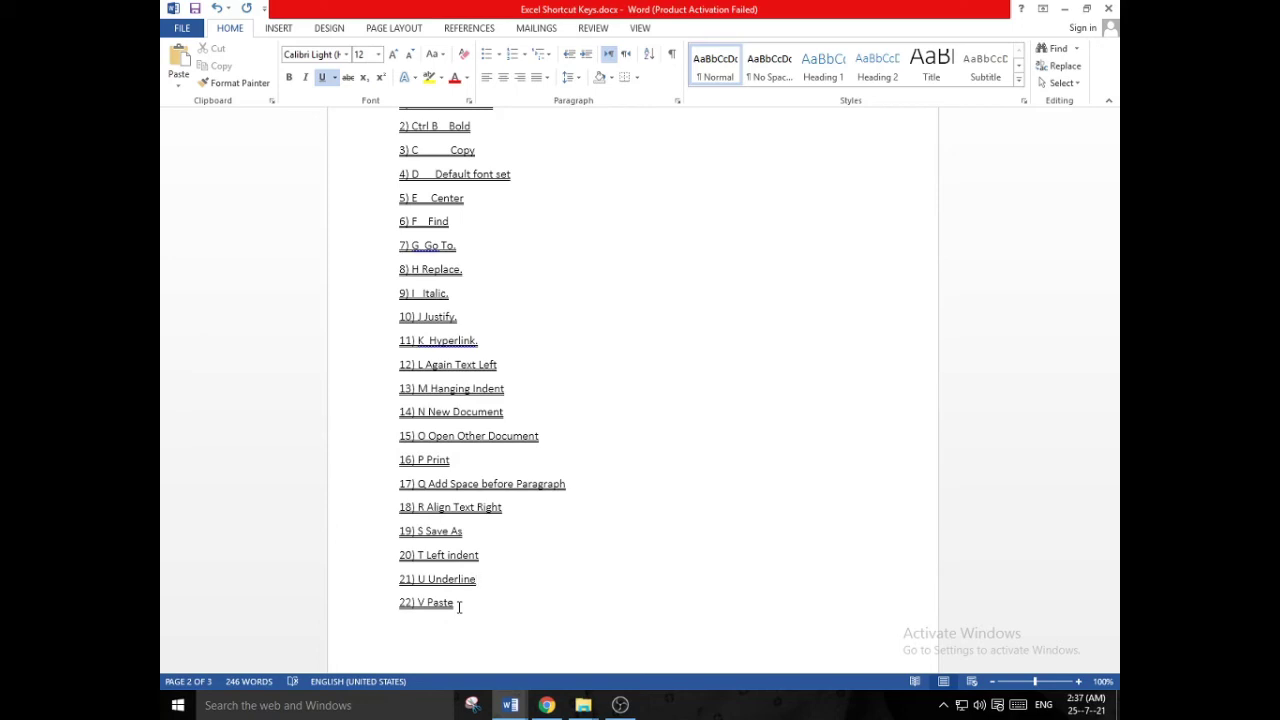
- Copy the Important Instructions heading with its three bullets on page 1 and paste the copy directly below the original
{"action": "scroll", "coordinate": [480, 540], "scroll_direction": "up", "scroll_amount": 10}
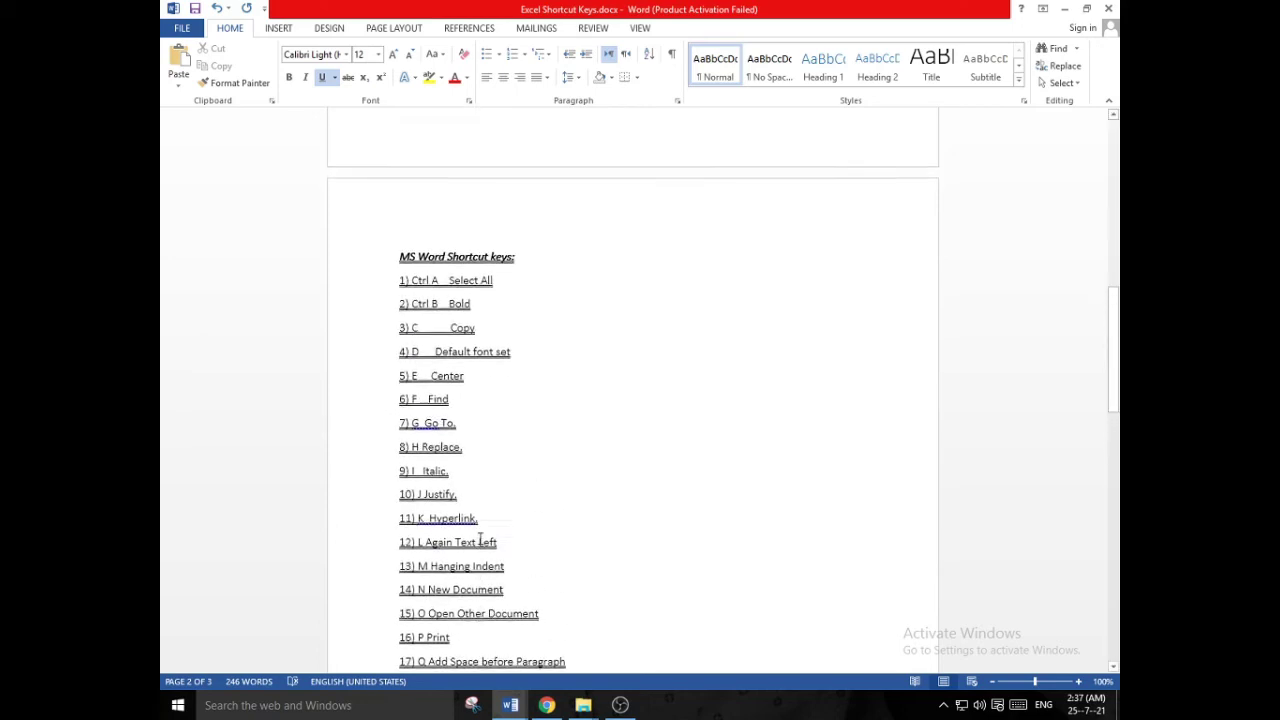
{"action": "scroll", "coordinate": [480, 538], "scroll_direction": "up", "scroll_amount": 1}
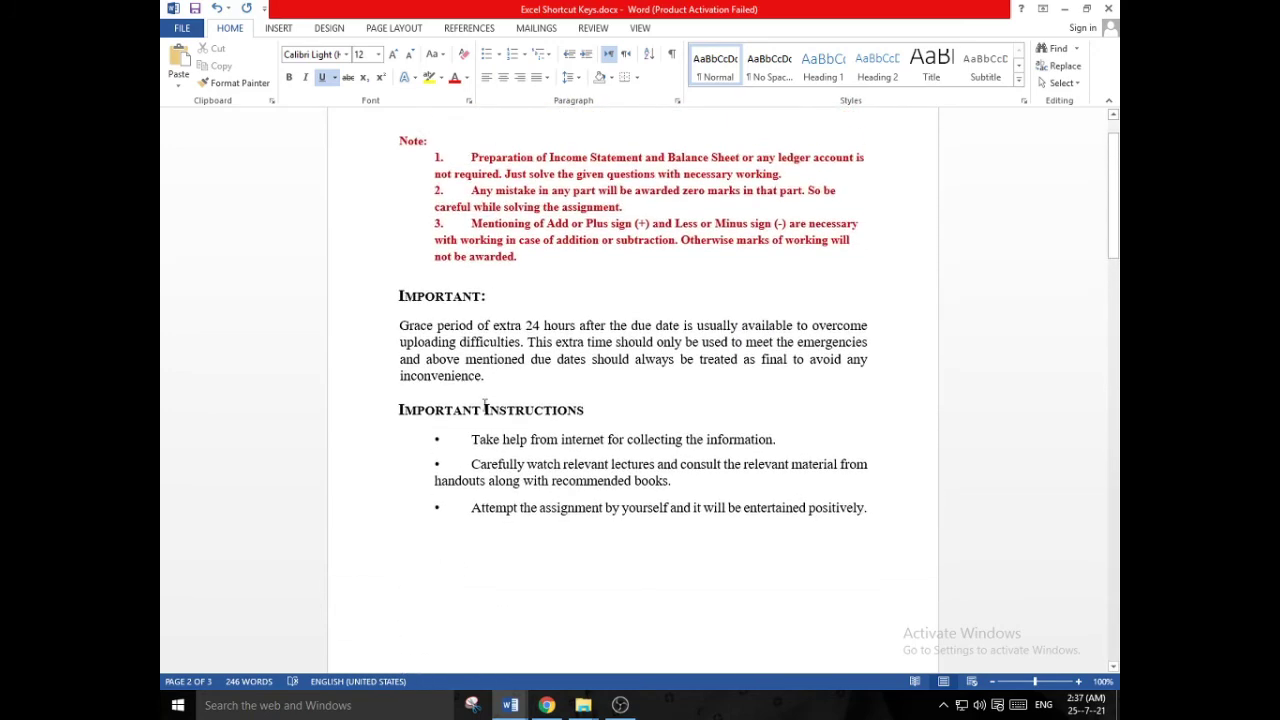
{"action": "left_click", "coordinate": [399, 409]}
{"action": "left_click_drag", "start_coordinate": [428, 416], "coordinate": [875, 541]}
{"action": "key", "text": "ctrl+c"}
{"action": "scroll", "coordinate": [591, 474], "scroll_direction": "down", "scroll_amount": 2}
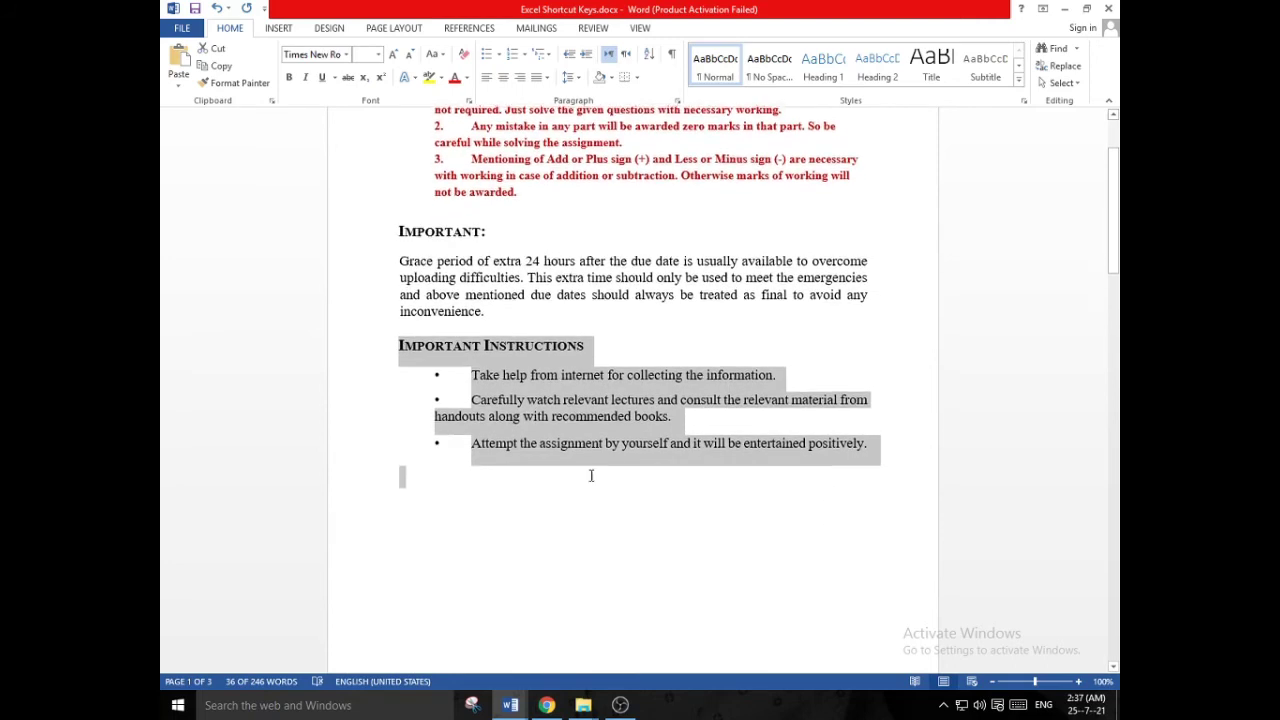
{"action": "left_click", "coordinate": [405, 451]}
{"action": "key", "text": "ctrl+v"}
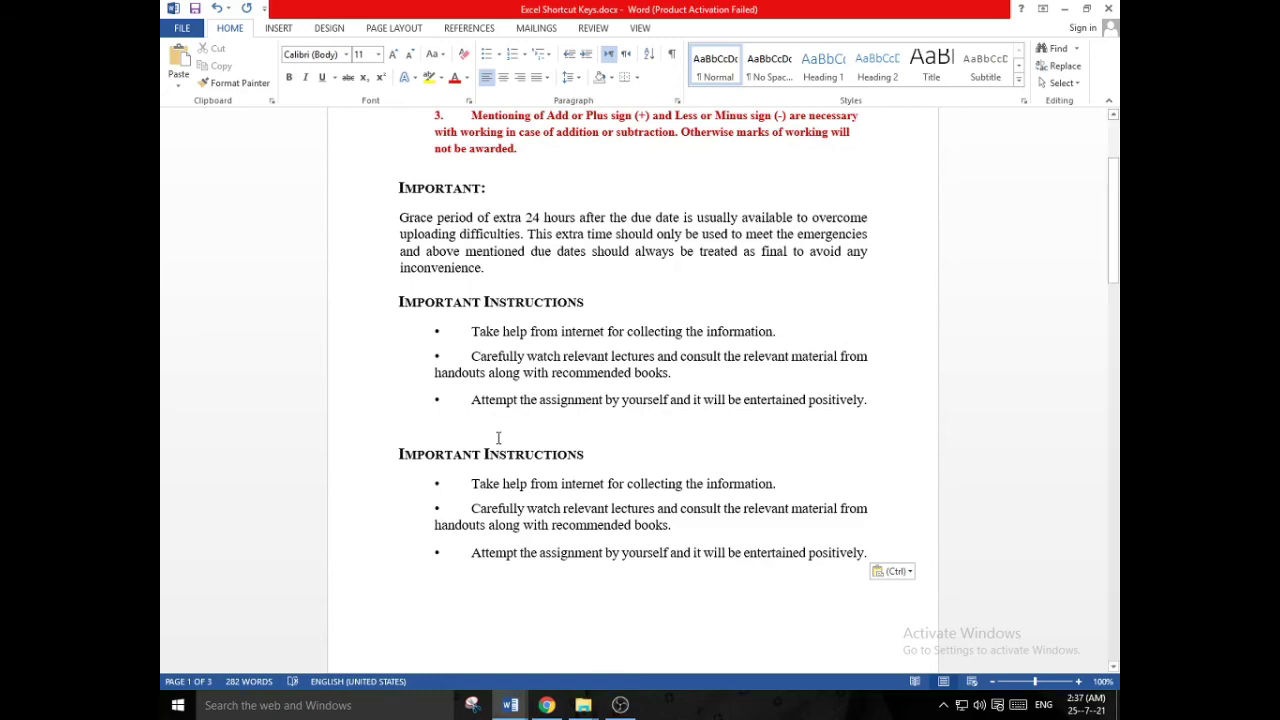
- Delete the surplus blank lines above the "MS Word Shortcut keys:" heading so the list starts at the top of page 2
{"action": "scroll", "coordinate": [674, 555], "scroll_direction": "down", "scroll_amount": 7}
{"action": "scroll", "coordinate": [675, 550], "scroll_direction": "down", "scroll_amount": 14}
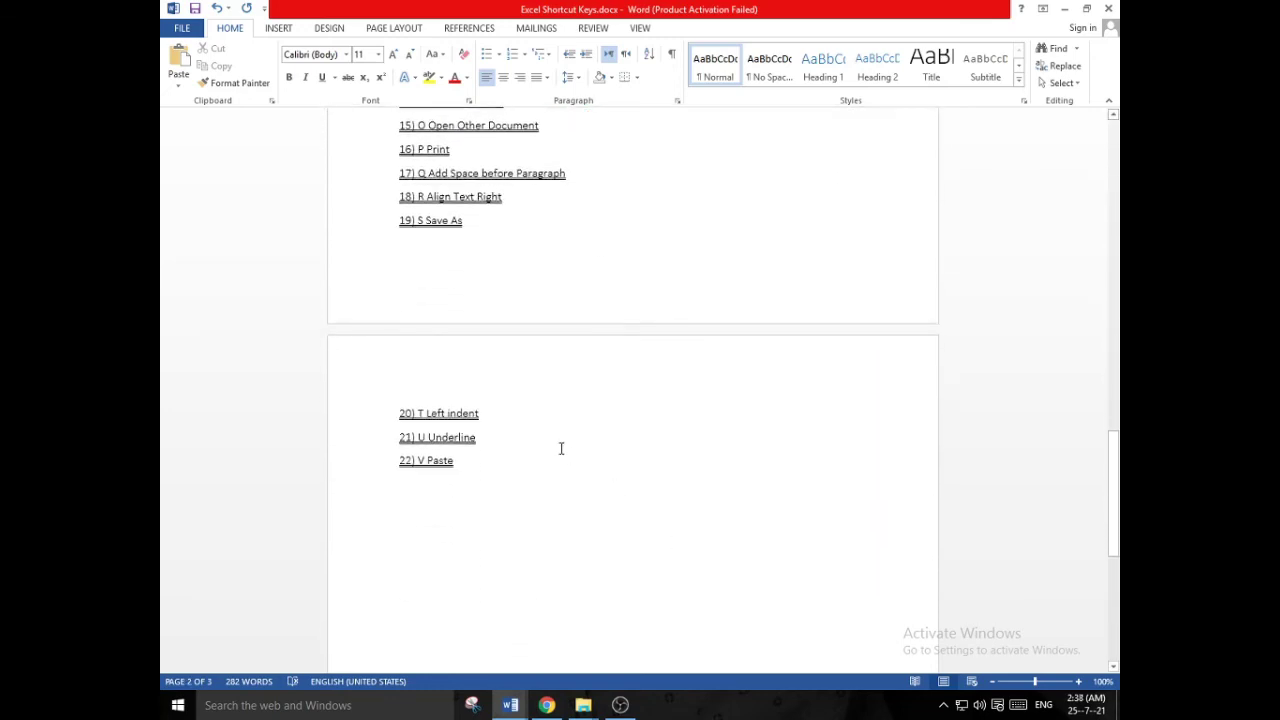
{"action": "scroll", "coordinate": [561, 448], "scroll_direction": "up", "scroll_amount": 10}
{"action": "scroll", "coordinate": [561, 448], "scroll_direction": "up", "scroll_amount": 3}
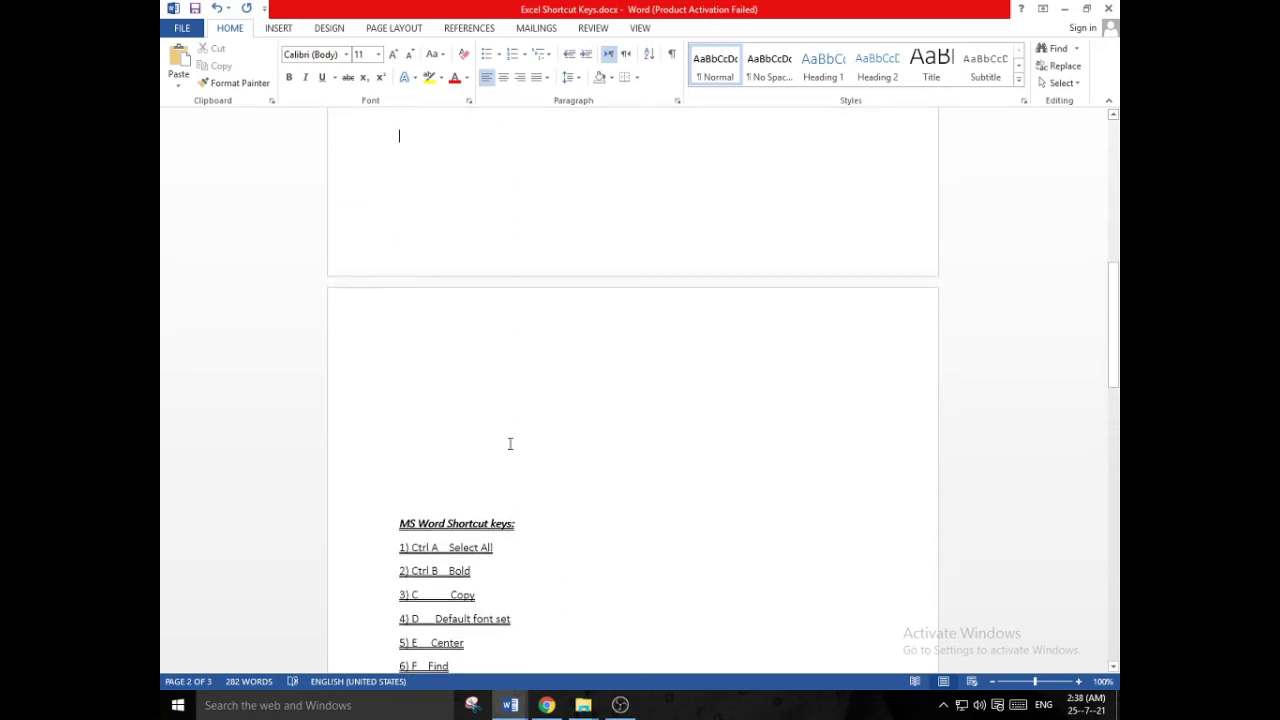
{"action": "left_click", "coordinate": [440, 486]}
{"action": "key", "text": "BackSpace"}
{"action": "key", "text": "BackSpace"}
{"action": "key", "text": "BackSpace"}
{"action": "key", "text": "BackSpace"}
{"action": "key", "text": "BackSpace"}
{"action": "key", "text": "BackSpace"}
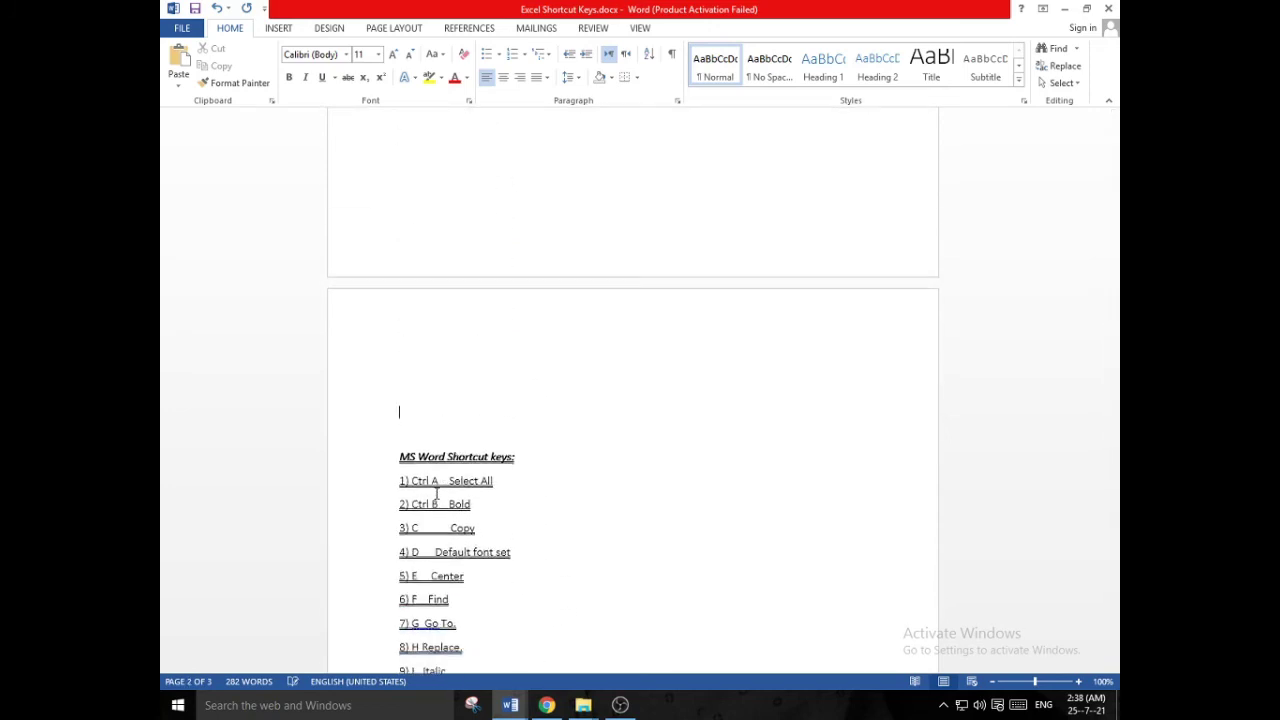
{"action": "key", "text": "BackSpace"}
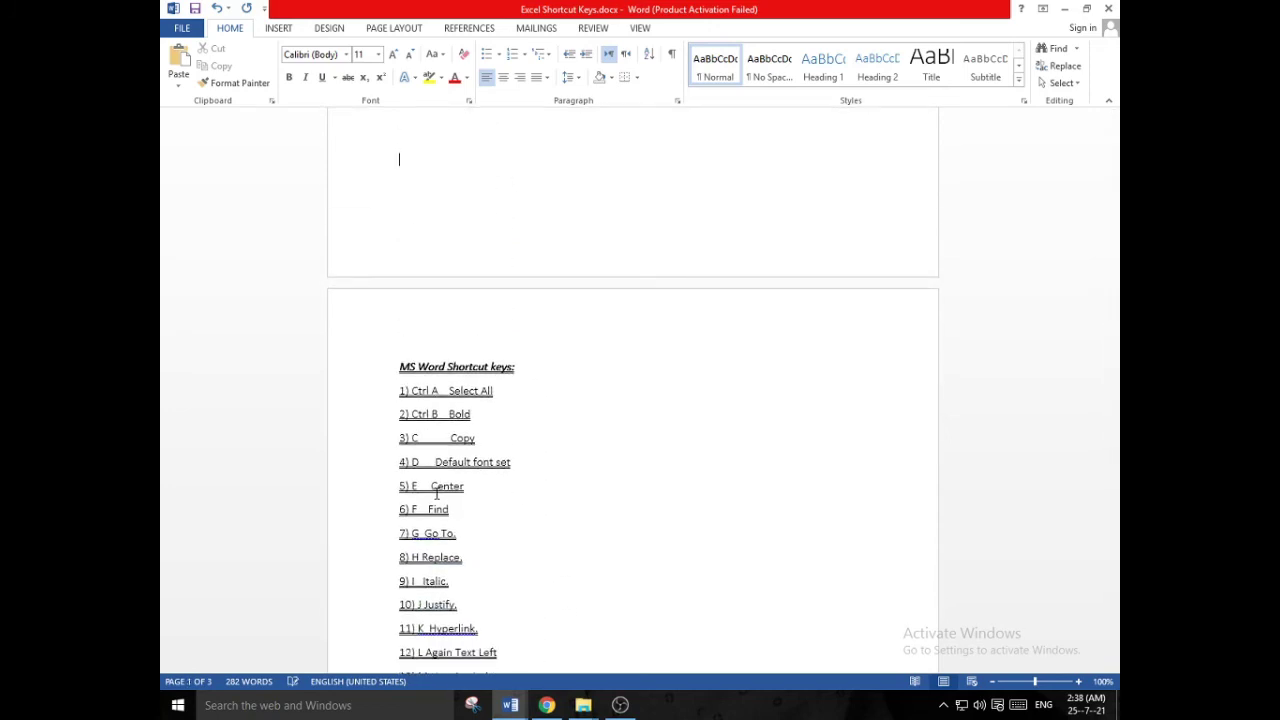
{"action": "key", "text": "BackSpace"}
{"action": "key", "text": "Return"}
- Add a twenty-third list line reading "23) W Close Document" and save the document
{"action": "scroll", "coordinate": [436, 493], "scroll_direction": "down", "scroll_amount": 3}
{"action": "scroll", "coordinate": [486, 609], "scroll_direction": "down", "scroll_amount": 5}
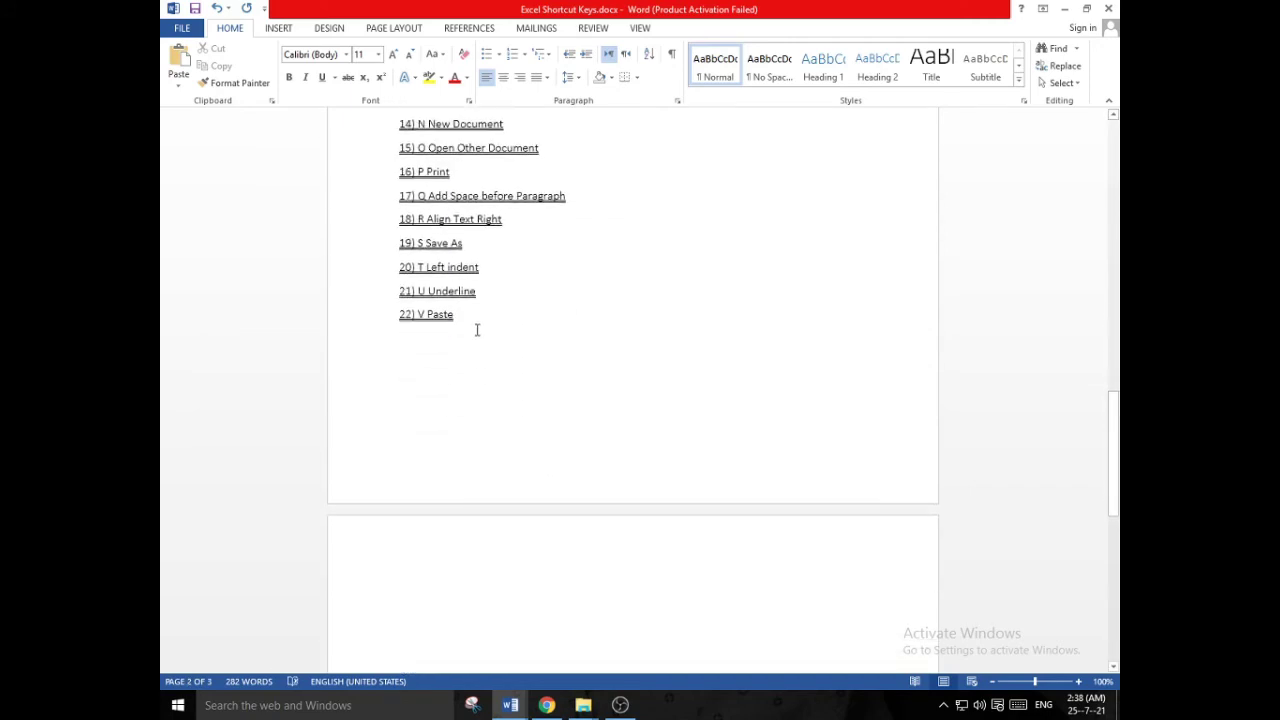
{"action": "left_click", "coordinate": [477, 330]}
{"action": "key", "text": "Return"}
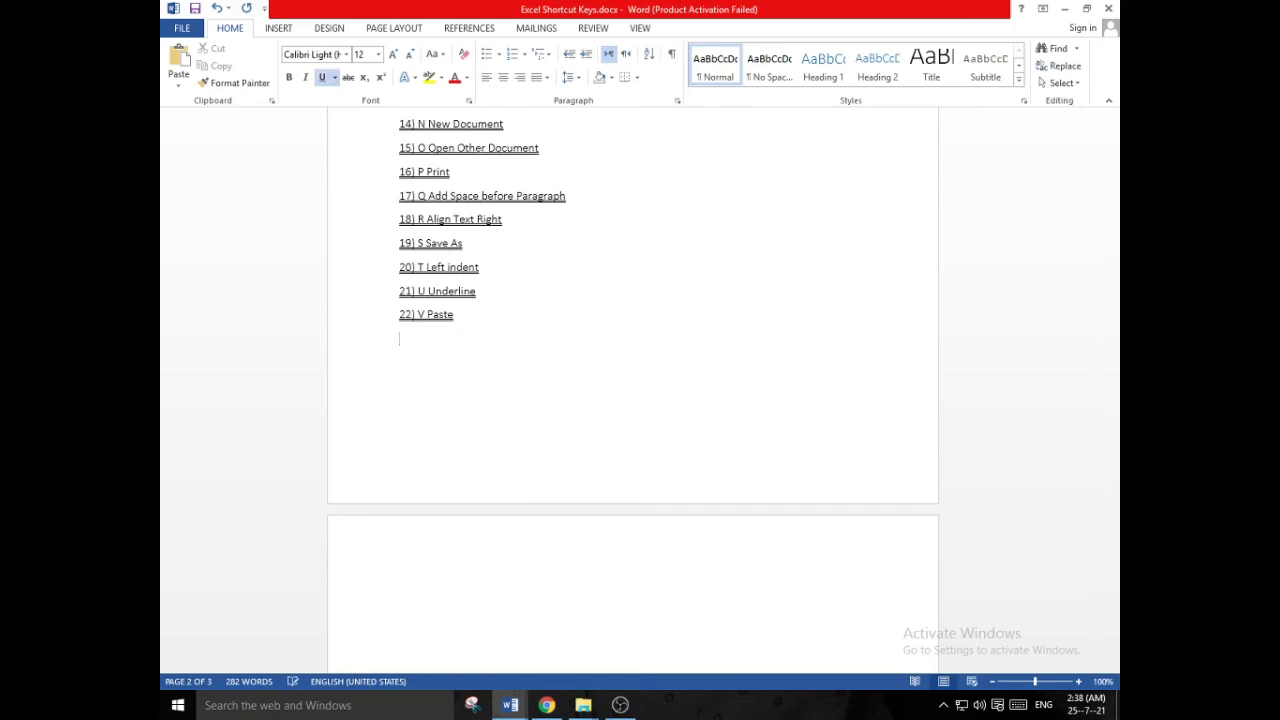
{"action": "type", "text": "23) W Close Document"}
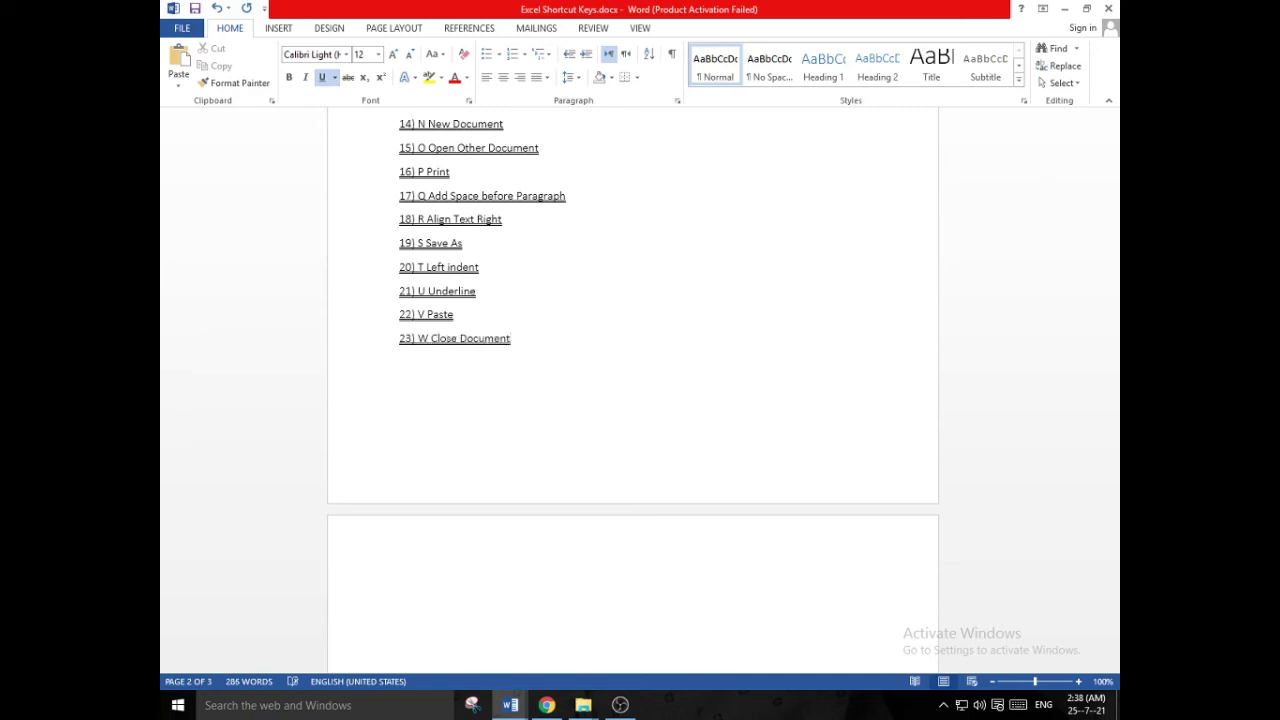
{"action": "left_click", "coordinate": [195, 8]}
- Switch to the open Spring 2021_MGT101_1.pdf document and close it, going back to the shortcut list document
{"action": "scroll", "coordinate": [529, 447], "scroll_direction": "up", "scroll_amount": 1}
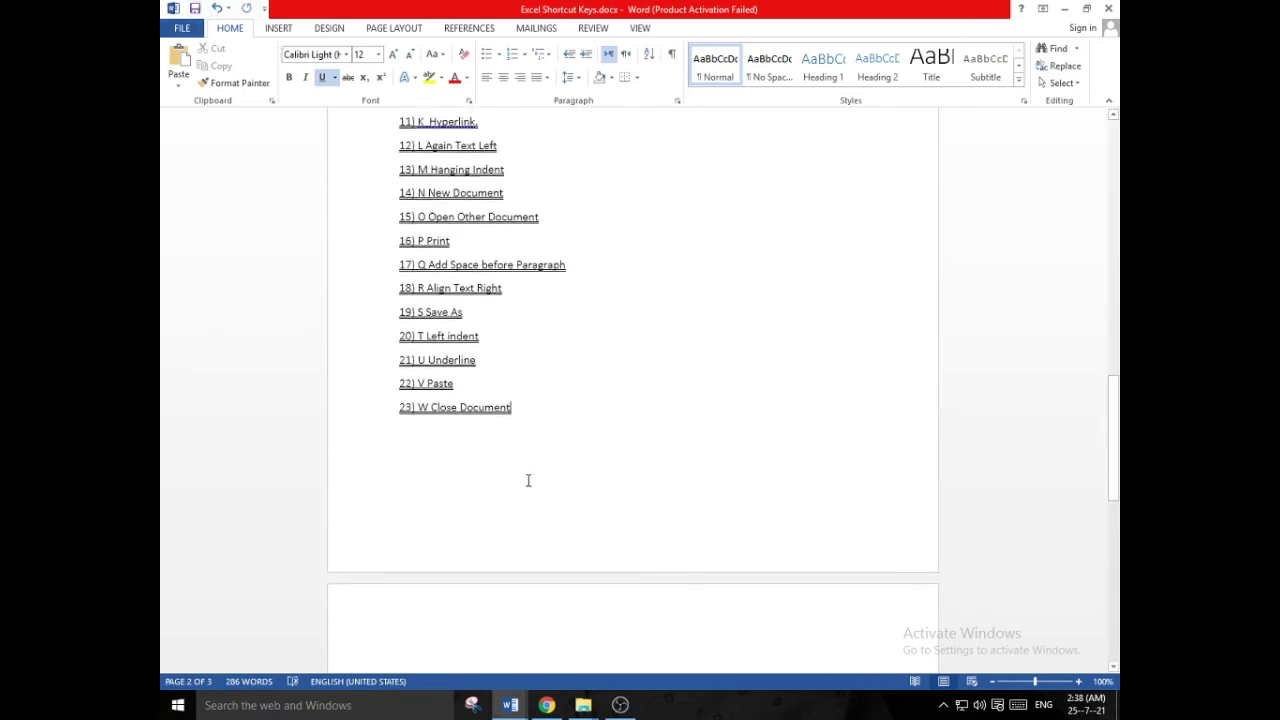
{"action": "mouse_move", "coordinate": [512, 707]}
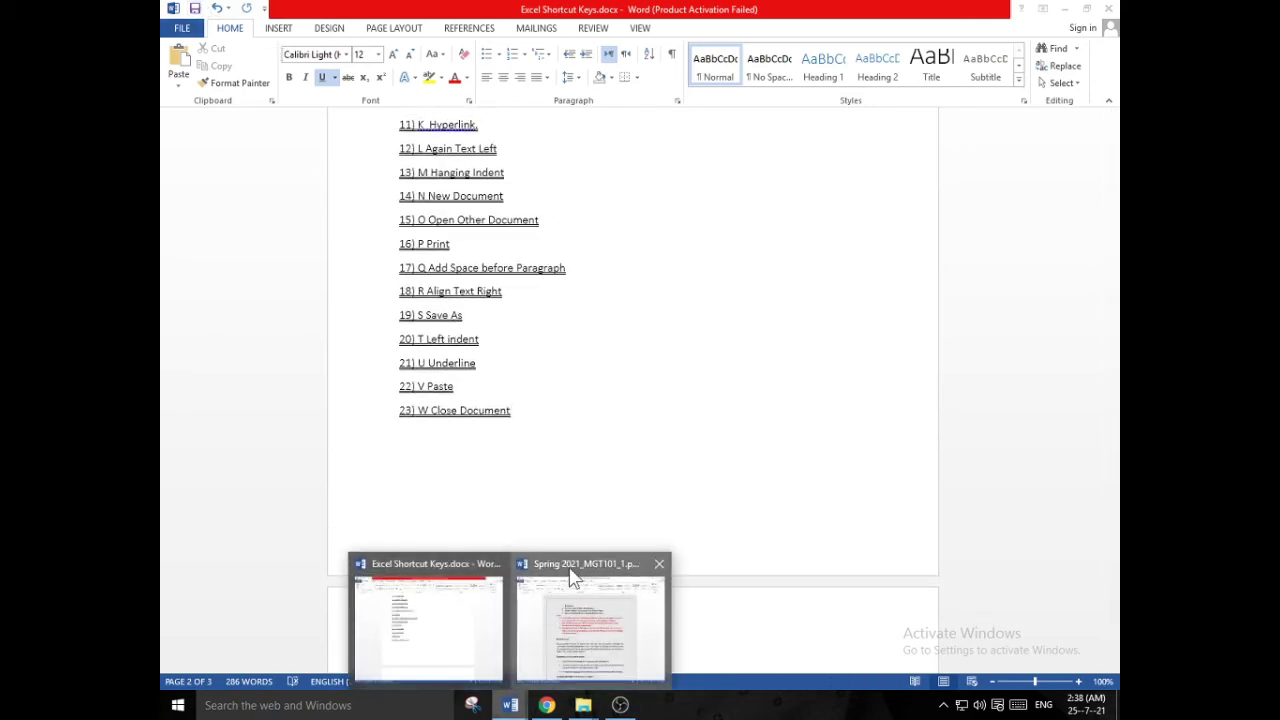
{"action": "left_click", "coordinate": [540, 615]}
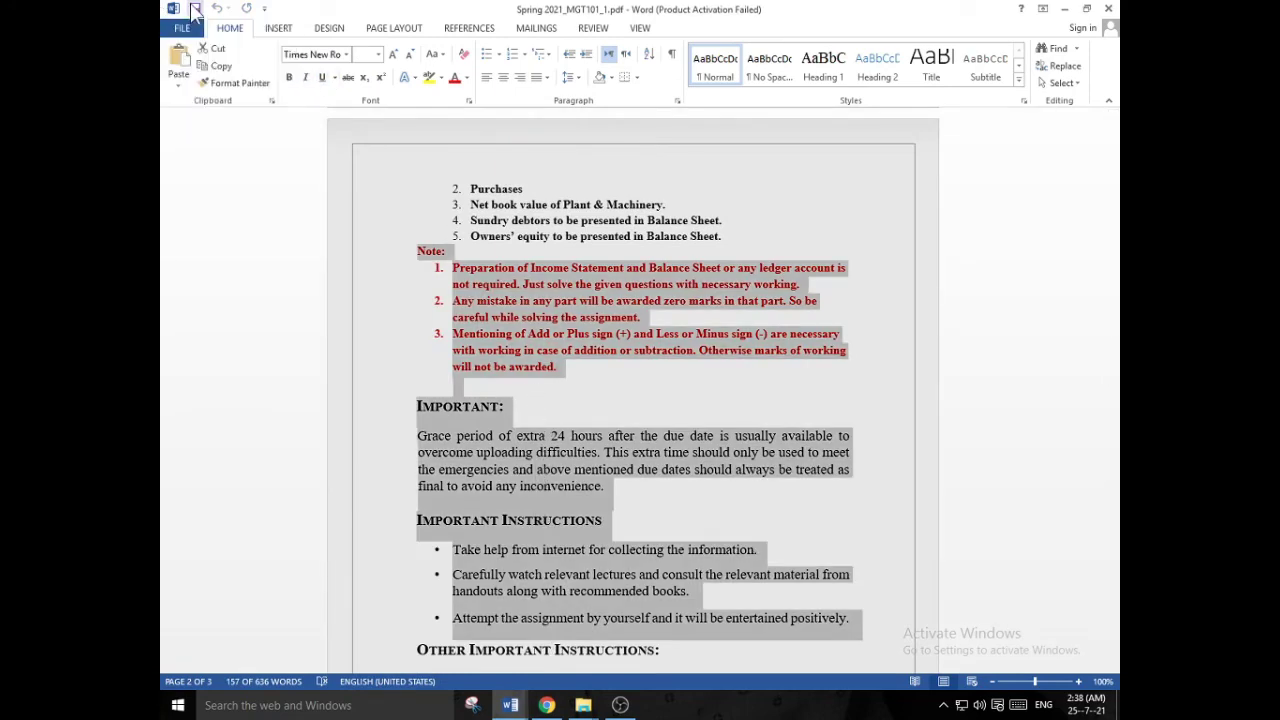
{"action": "key", "text": "F12"}
{"action": "left_click", "coordinate": [611, 11]}
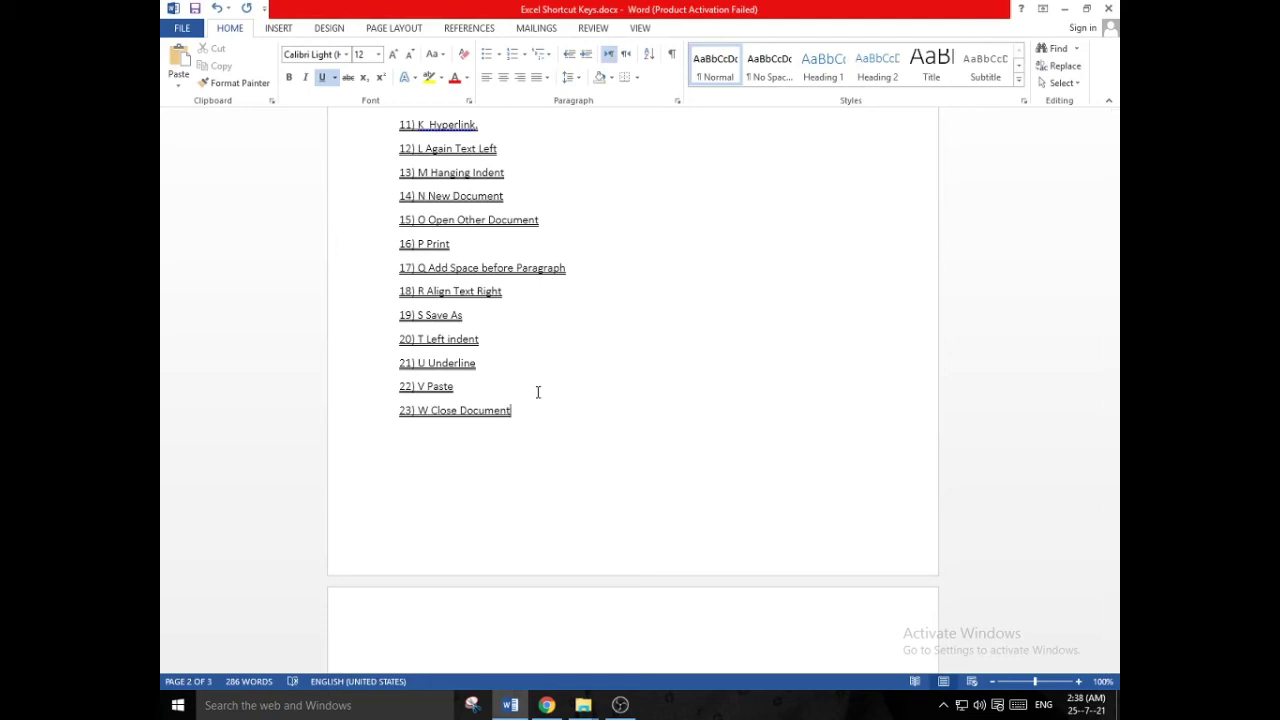
- Add a twenty-fourth list line reading "24) X Cut"
{"action": "key", "text": "Return"}
{"action": "type", "text": "24)"}
{"action": "type", "text": "X Cut"}
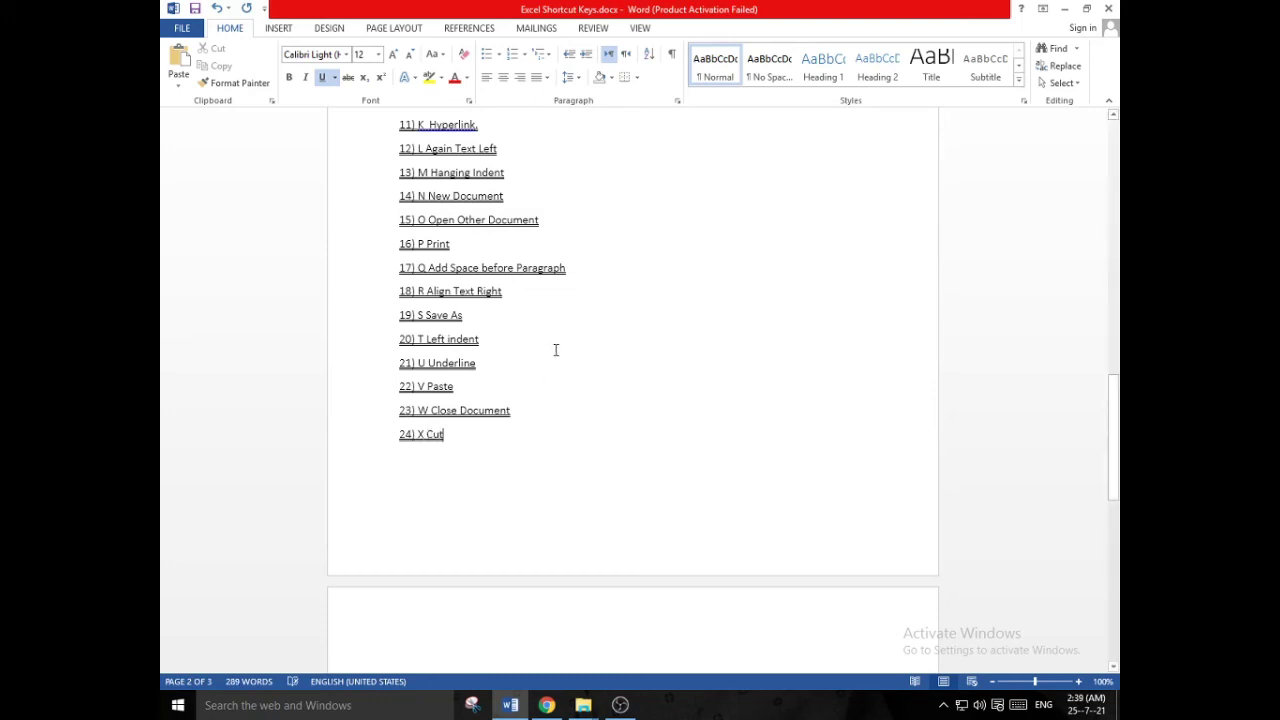
- Cut the second copy of the Important Instructions heading and bullets from page 1
{"action": "scroll", "coordinate": [610, 425], "scroll_direction": "up", "scroll_amount": 15}
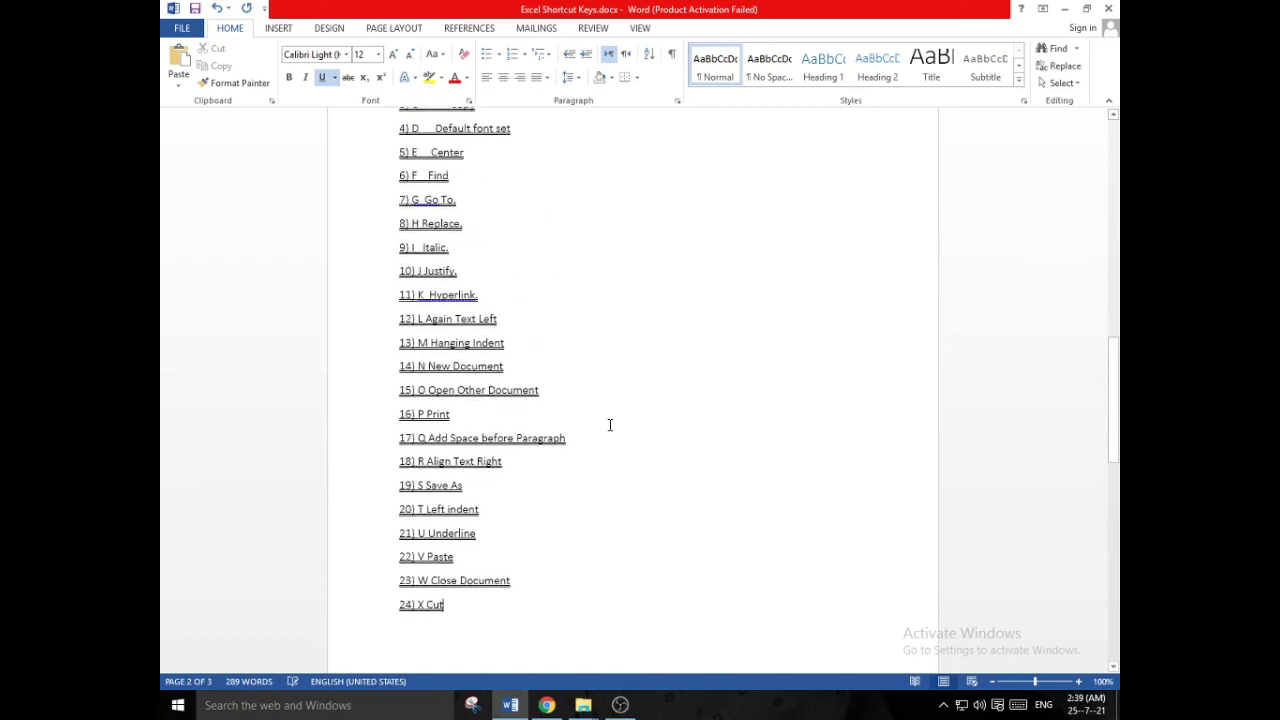
{"action": "scroll", "coordinate": [610, 425], "scroll_direction": "up", "scroll_amount": 1}
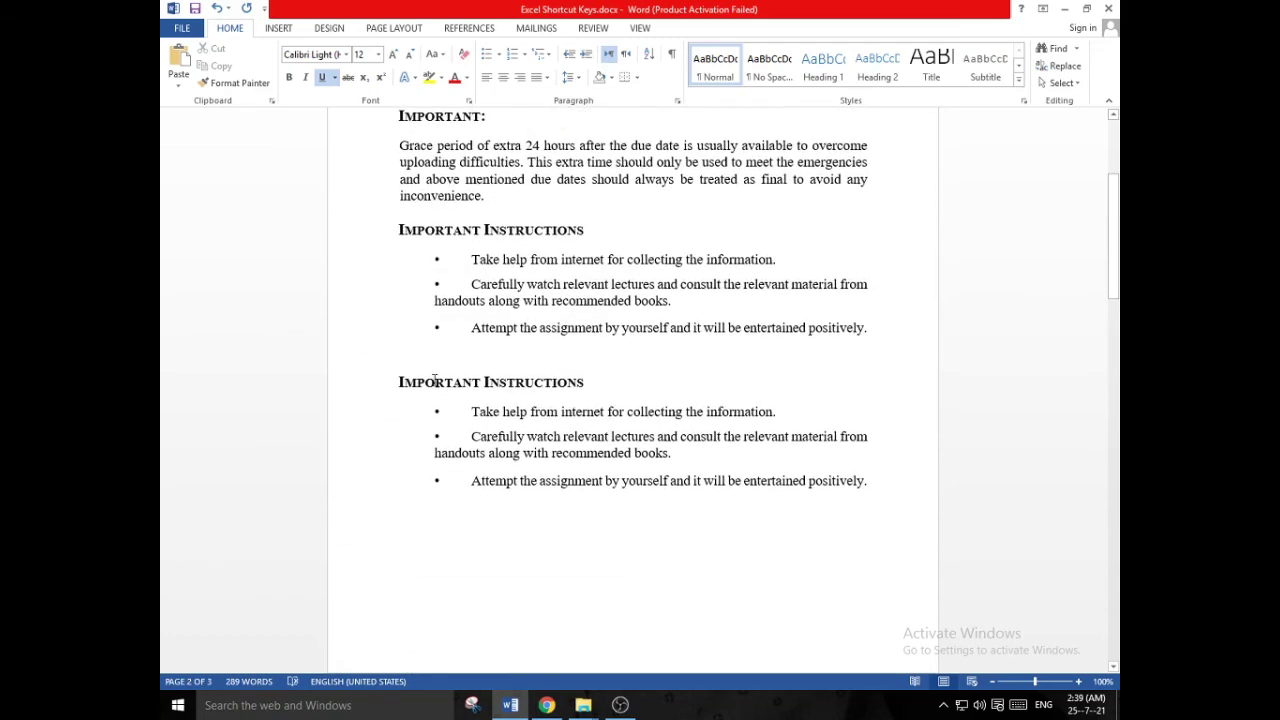
{"action": "left_click_drag", "start_coordinate": [398, 382], "coordinate": [872, 505]}
{"action": "key", "text": "ctrl+c"}
{"action": "key", "text": "Delete"}
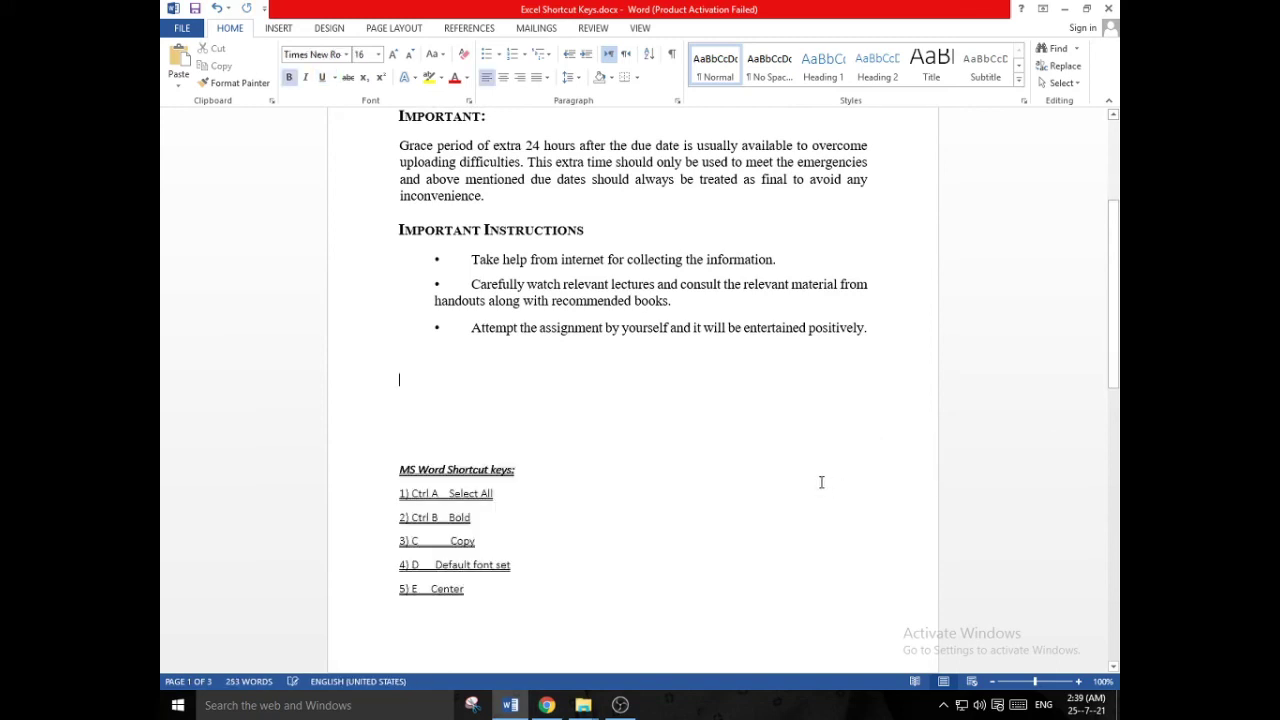
- Remove the remaining Important Instructions section and paste it back slightly lower, above the shortcut list
{"action": "scroll", "coordinate": [700, 480], "scroll_direction": "up", "scroll_amount": 2}
{"action": "left_click_drag", "start_coordinate": [399, 300], "coordinate": [871, 416]}
{"action": "key", "text": "Delete"}
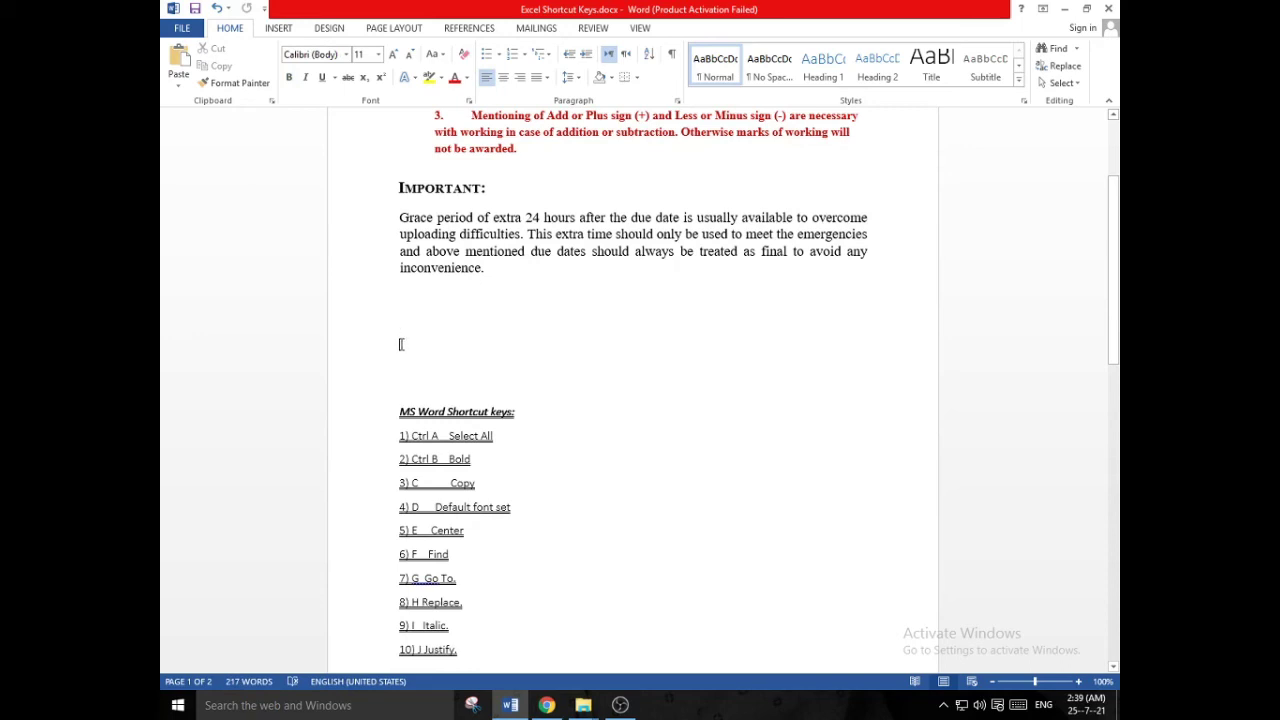
{"action": "key", "text": "ctrl+v"}
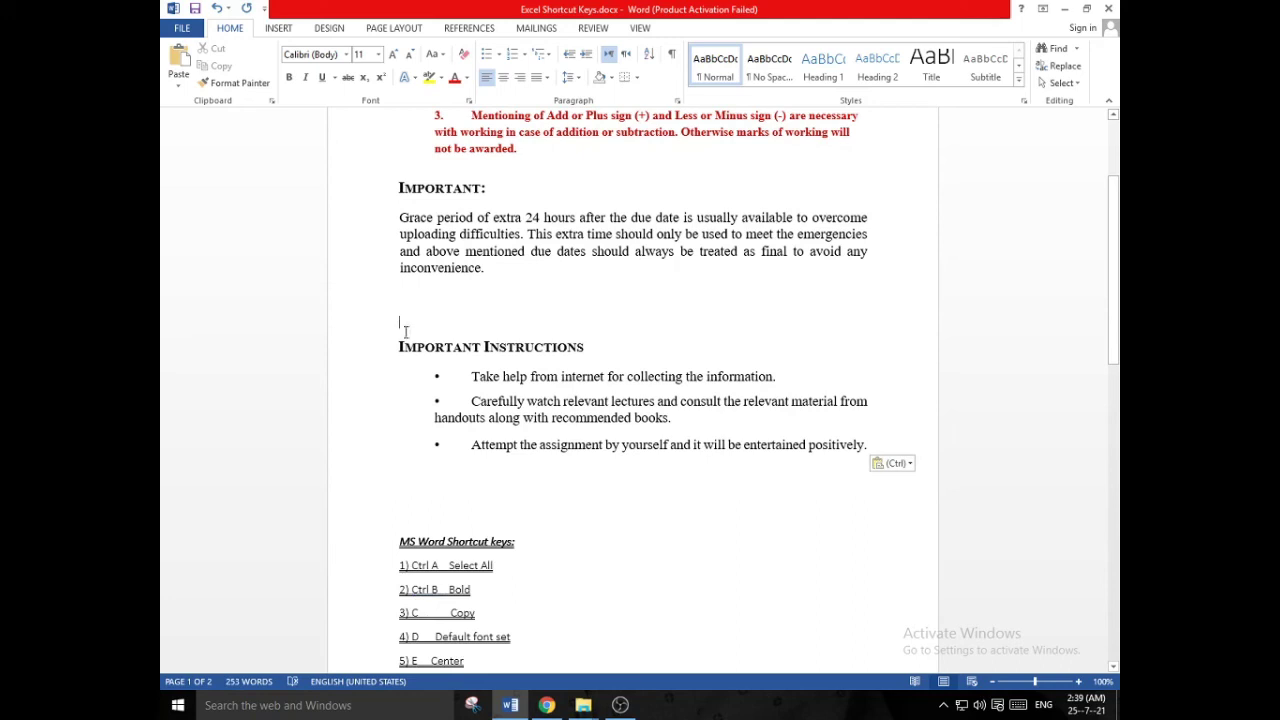
- Move the Important Instructions section to directly below the grace period paragraph by cutting and pasting it
{"action": "left_click_drag", "start_coordinate": [399, 346], "coordinate": [865, 446]}
{"action": "left_click_drag", "start_coordinate": [865, 446], "coordinate": [871, 445]}
{"action": "key", "text": "ctrl+c"}
{"action": "key", "text": "Delete"}
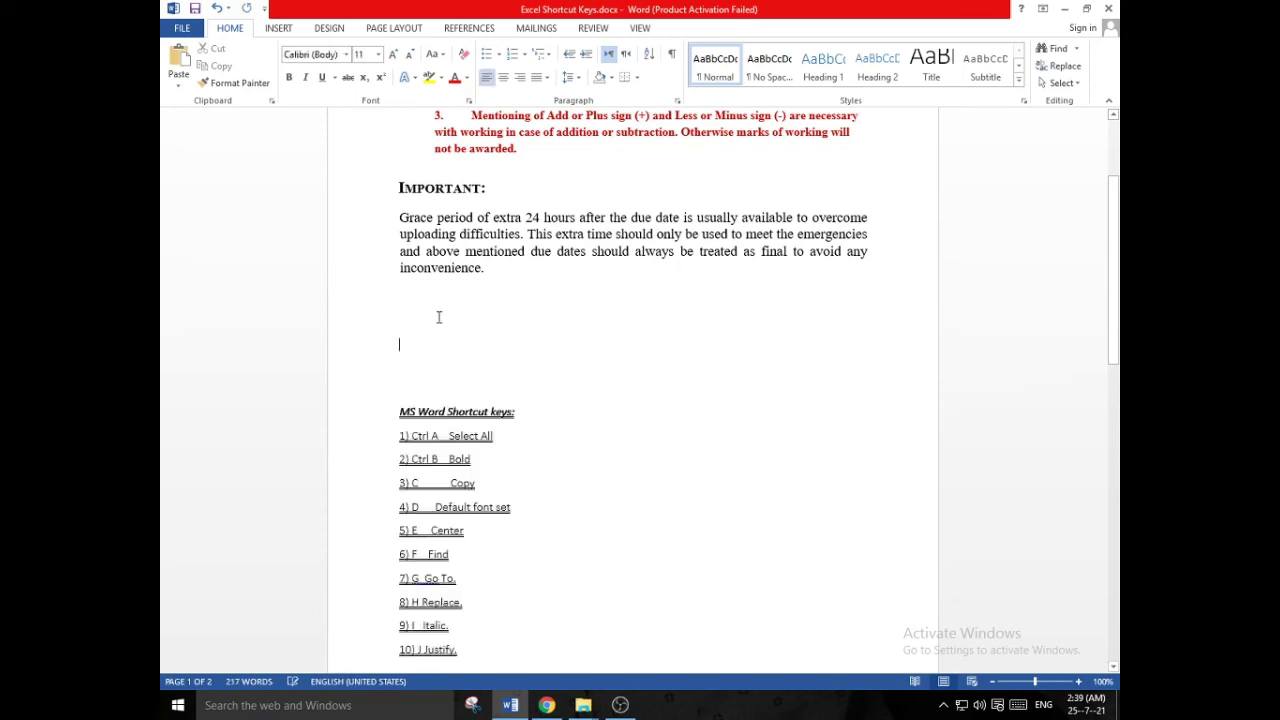
{"action": "left_click", "coordinate": [486, 268]}
{"action": "key", "text": "Return"}
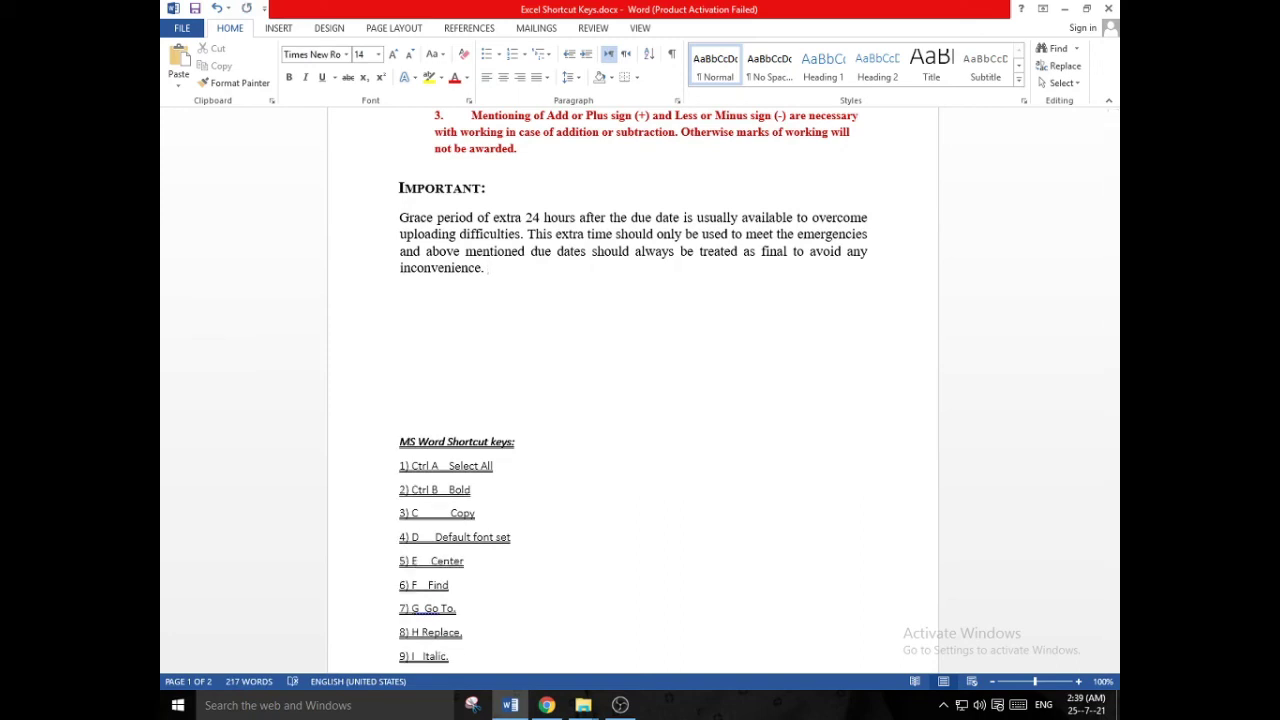
{"action": "key", "text": "ctrl+v"}
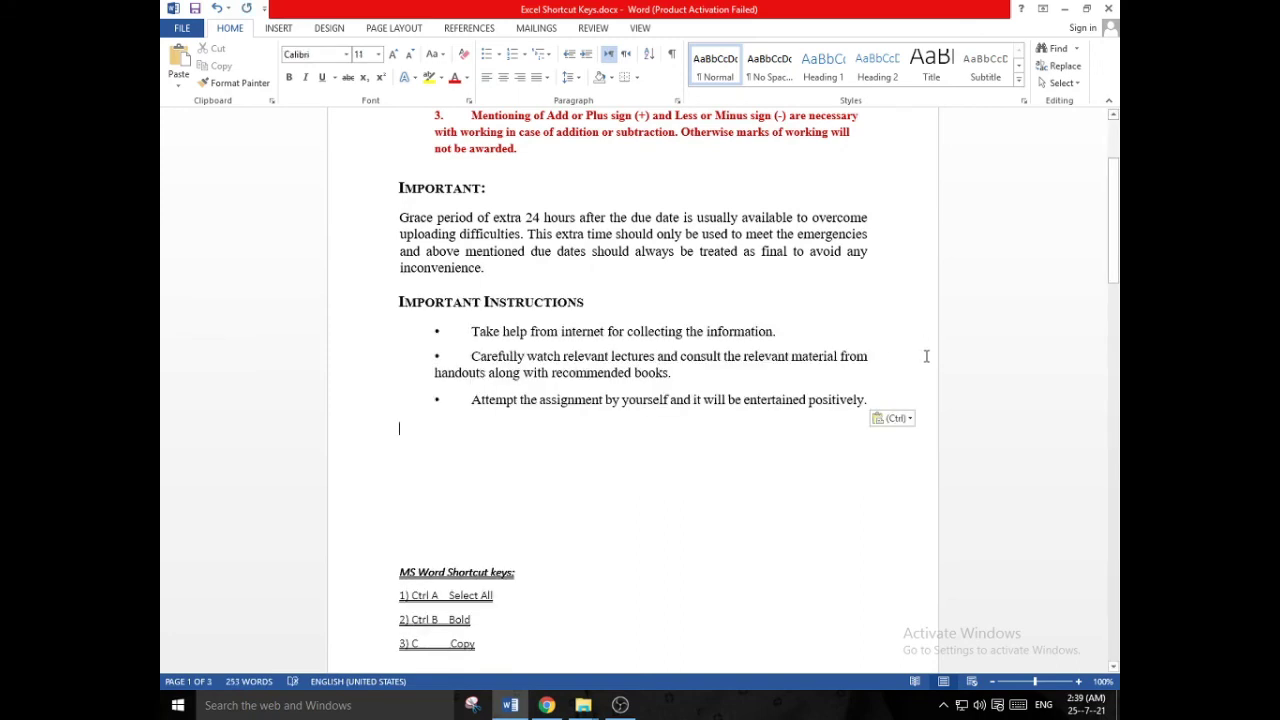
- Insert blank lines above the "MS Word Shortcut keys:" heading to push the whole list onto page 2
{"action": "scroll", "coordinate": [880, 387], "scroll_direction": "down", "scroll_amount": 3}
{"action": "left_click", "coordinate": [425, 389]}
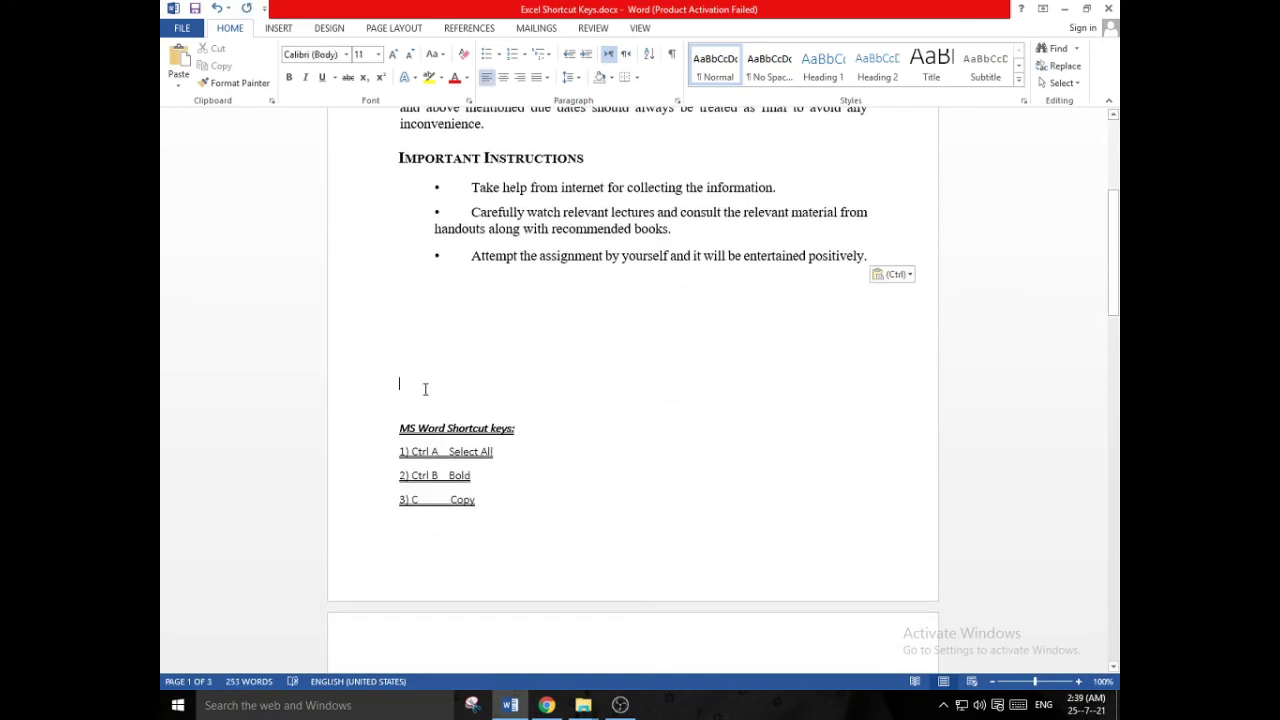
{"action": "key", "text": "Return"}
{"action": "key", "text": "Return"}
{"action": "key", "text": "Return"}
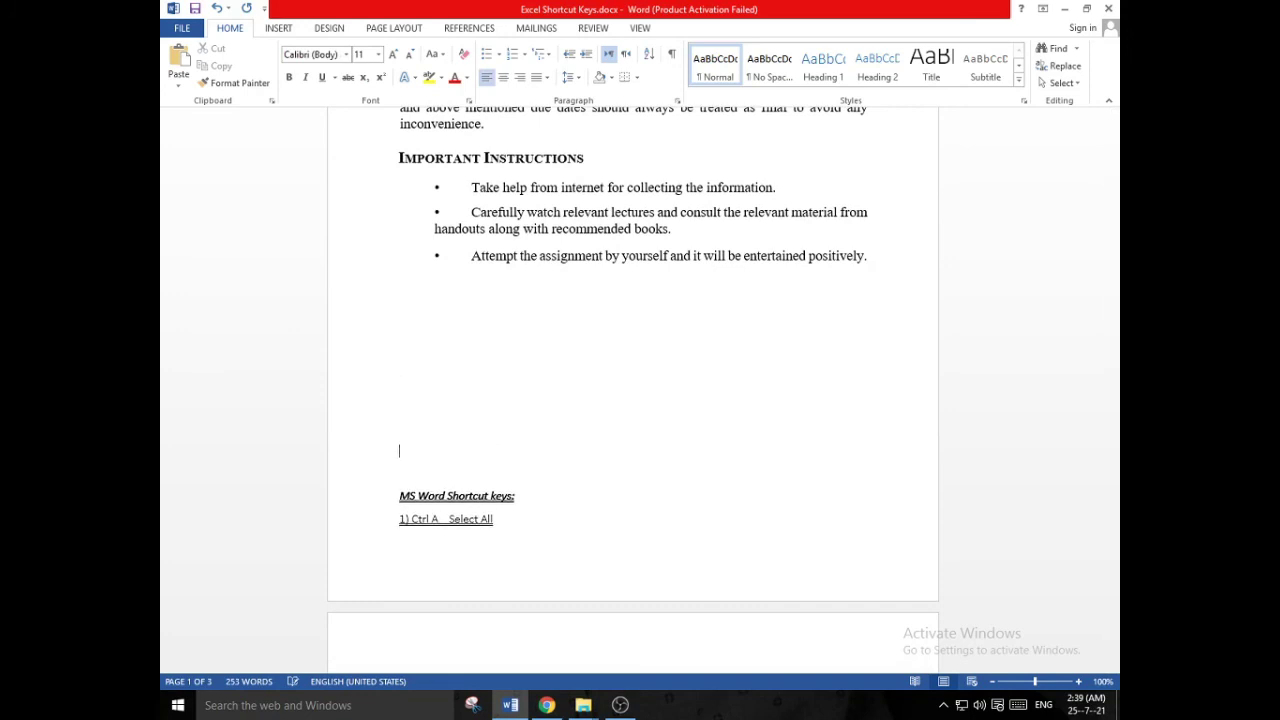
{"action": "key", "text": "Return"}
{"action": "key", "text": "Return"}
- Add another line below "24) X Cut" reading "24) Y Repeat / Undu"
{"action": "scroll", "coordinate": [425, 389], "scroll_direction": "down", "scroll_amount": 3}
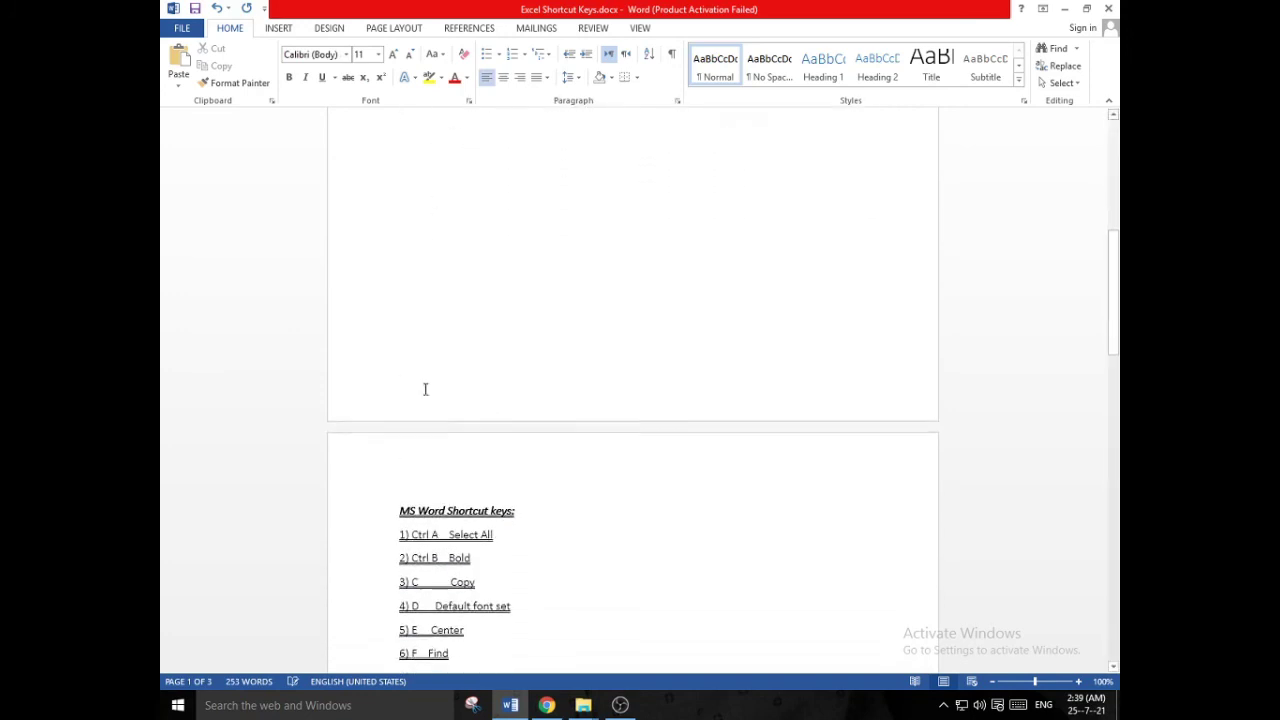
{"action": "scroll", "coordinate": [425, 389], "scroll_direction": "down", "scroll_amount": 14}
{"action": "left_click", "coordinate": [425, 389]}
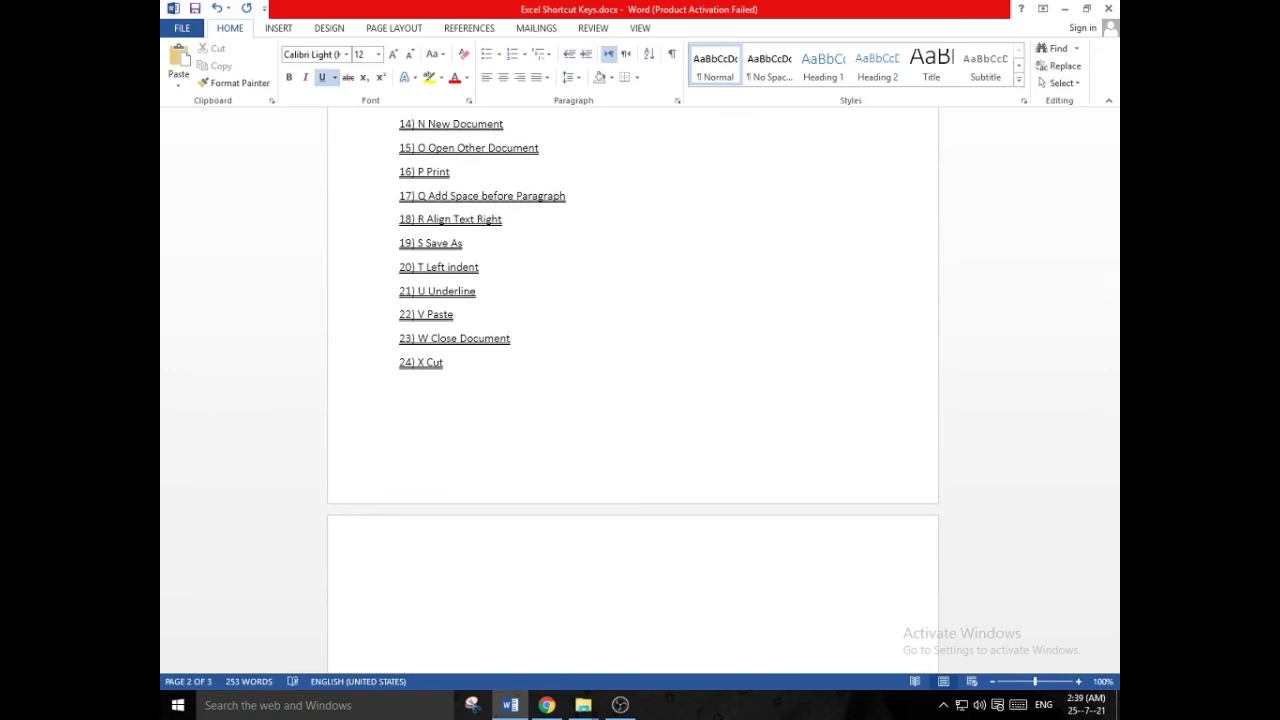
{"action": "type", "text": "24) Y Repeat / Undu"}
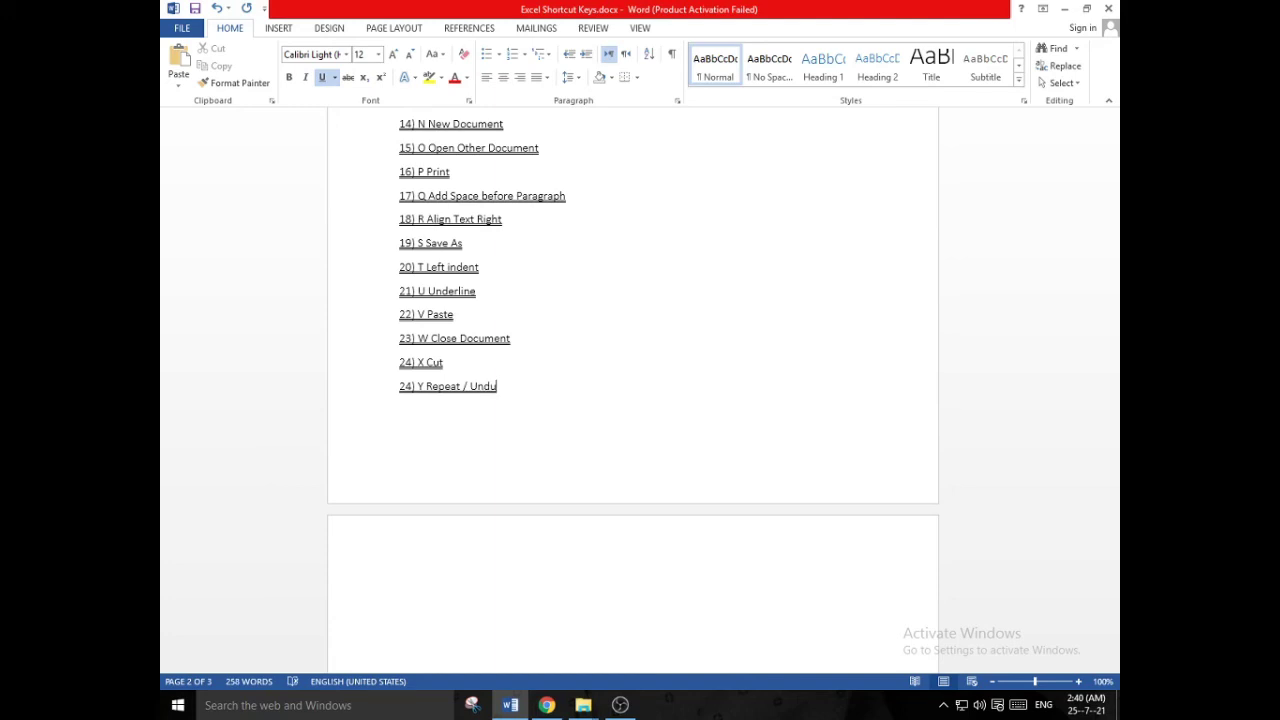
- Replace "Undu" with "Redu" at the end of the "24) Y Repeat /" line
{"action": "key", "text": "BackSpace"}
{"action": "key", "text": "BackSpace"}
{"action": "key", "text": "BackSpace"}
{"action": "key", "text": "BackSpace"}
{"action": "type", "text": "Redy"}
{"action": "key", "text": "BackSpace"}
{"action": "type", "text": "u"}
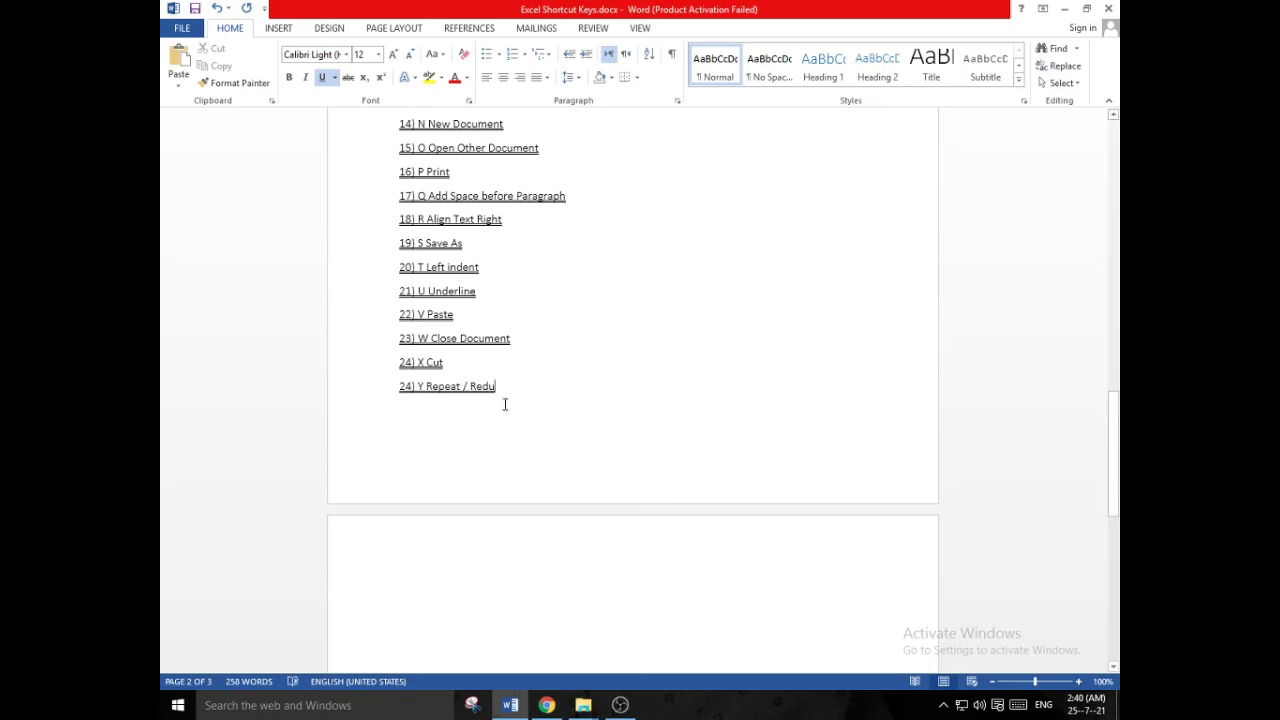
- Delete the "6) F Find" line from the shortcut list and undo the deletion
{"action": "scroll", "coordinate": [505, 404], "scroll_direction": "up", "scroll_amount": 1}
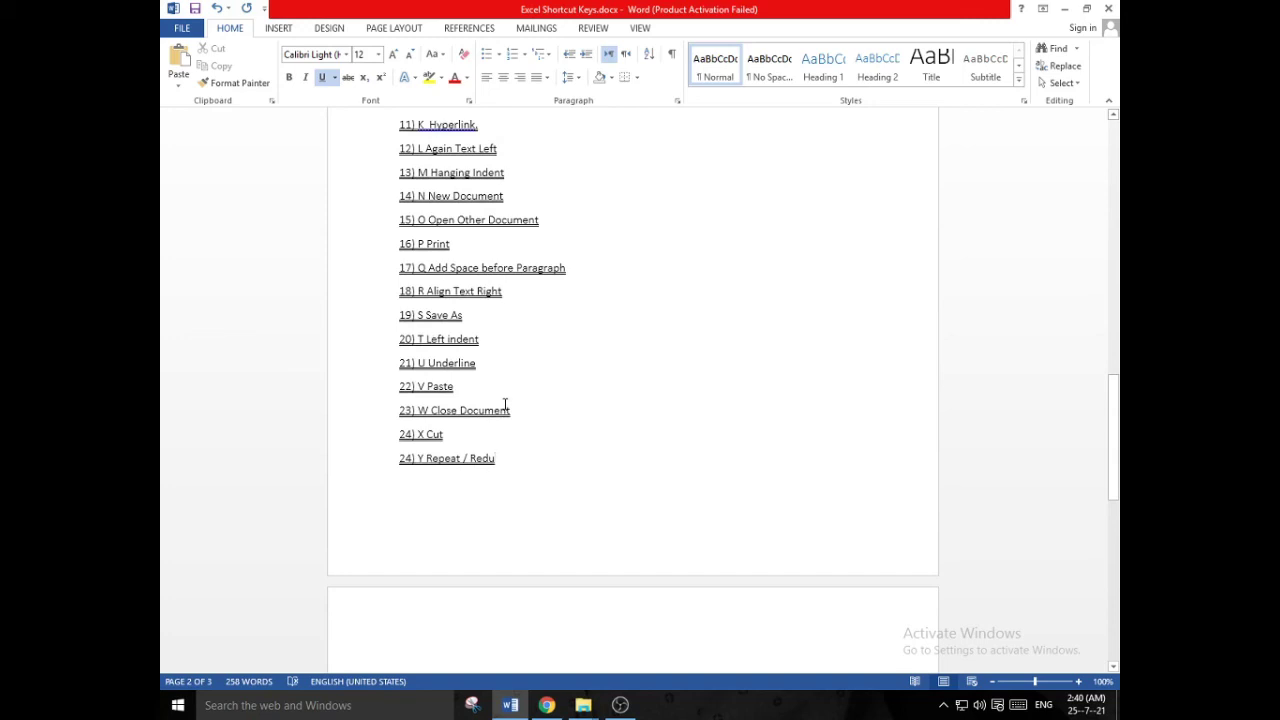
{"action": "scroll", "coordinate": [505, 404], "scroll_direction": "up", "scroll_amount": 4}
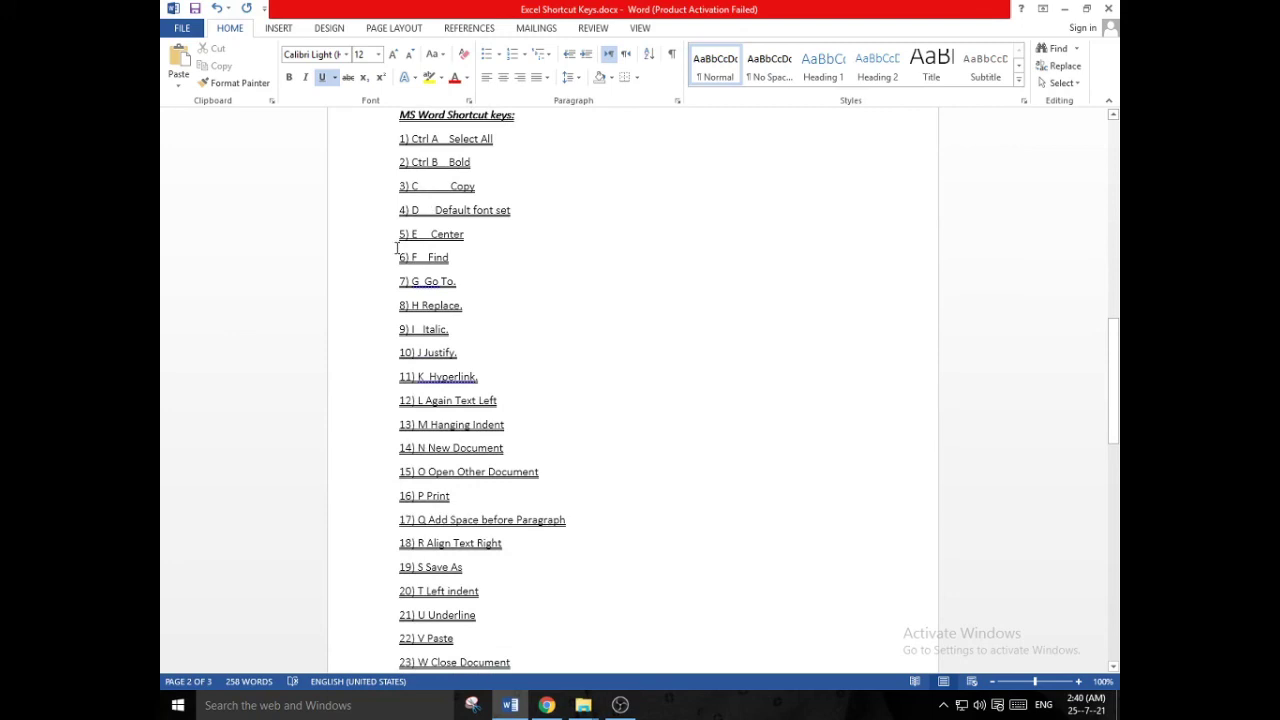
{"action": "left_click_drag", "start_coordinate": [399, 257], "coordinate": [452, 258]}
{"action": "key", "text": "Delete"}
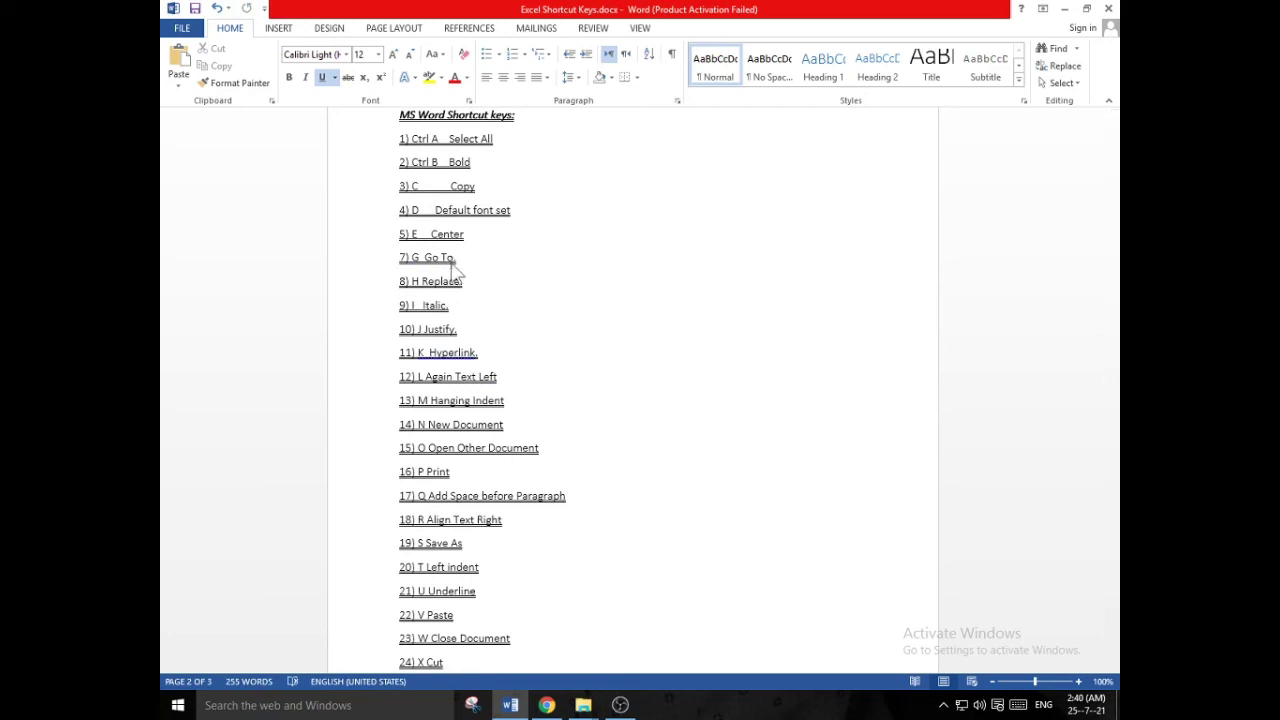
{"action": "key", "text": "ctrl+z"}
{"action": "scroll", "coordinate": [455, 278], "scroll_direction": "down", "scroll_amount": 5}
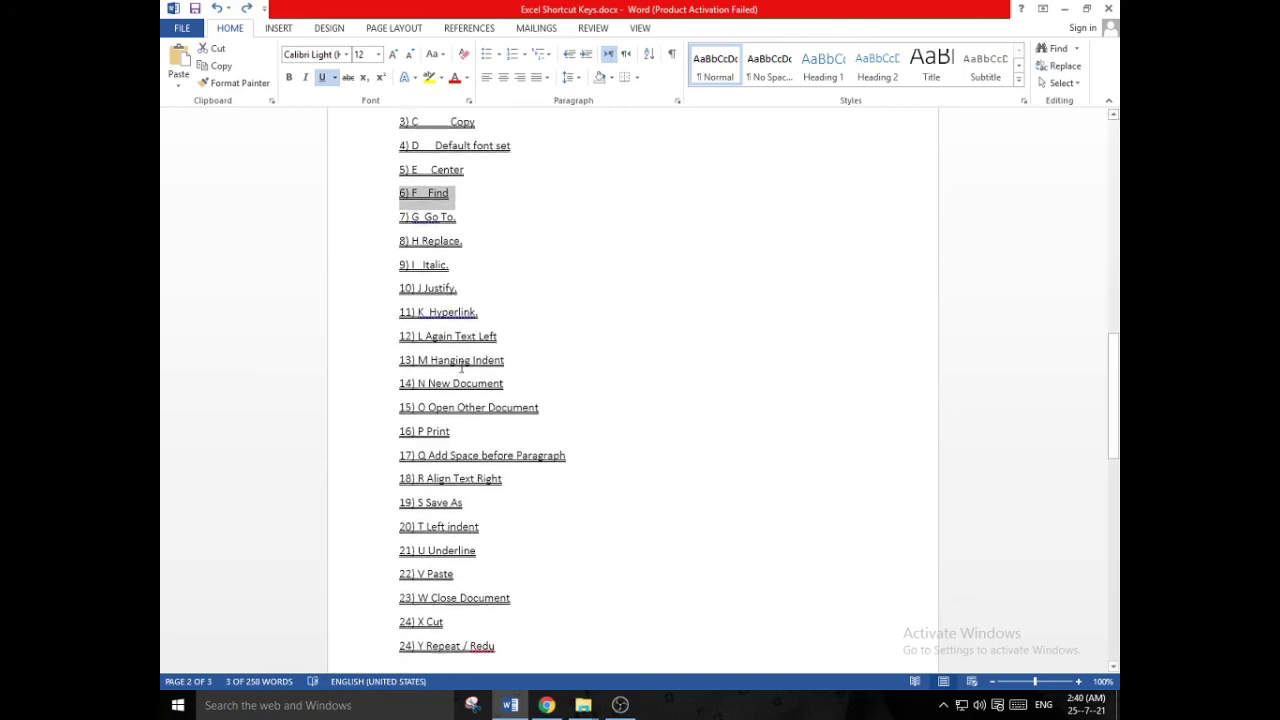
- Renumber the "Y Repeat / Redu" line as 25) and add "26) Z Undu" on a new line below it
{"action": "left_click", "coordinate": [533, 389]}
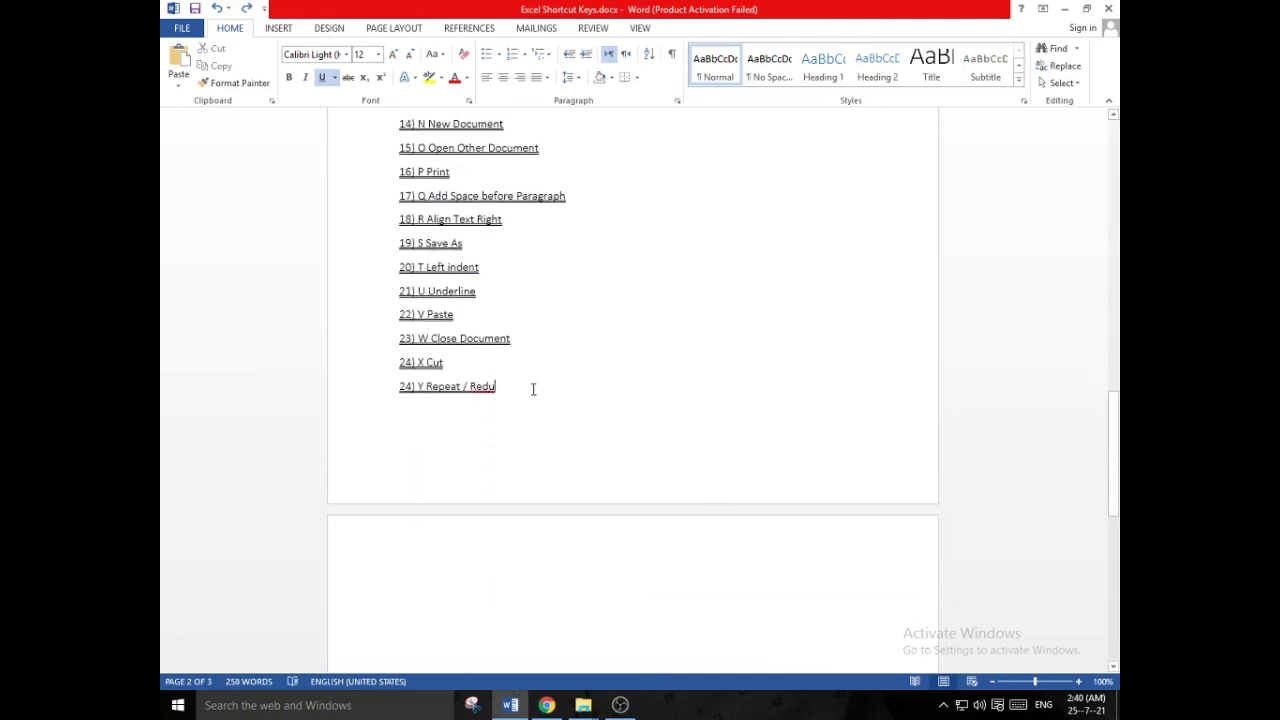
{"action": "key", "text": "Return"}
{"action": "type", "text": "2"}
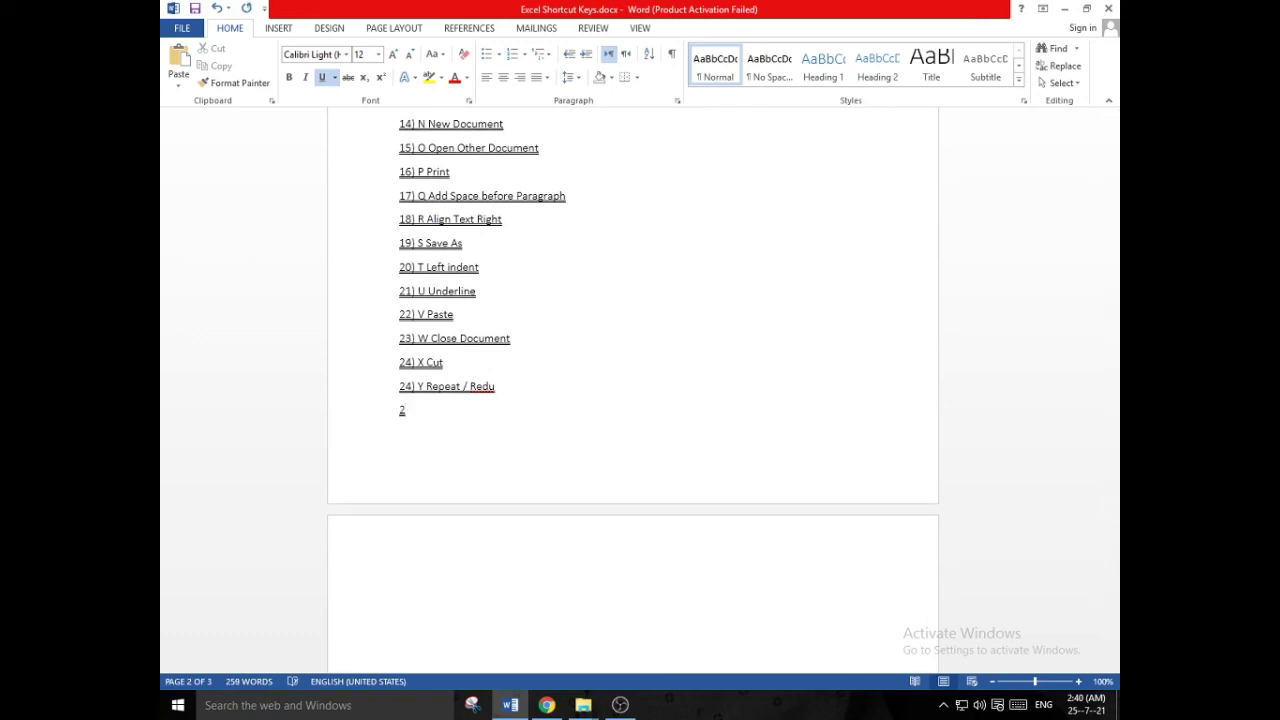
{"action": "type", "text": "6"}
{"action": "key", "text": "BackSpace"}
{"action": "type", "text": "5"}
{"action": "type", "text": ") "}
{"action": "type", "text": "Z"}
{"action": "type", "text": " Undu"}
- Delete the "23) W Close Document" line and undo the deletion
{"action": "scroll", "coordinate": [488, 402], "scroll_direction": "up", "scroll_amount": 3}
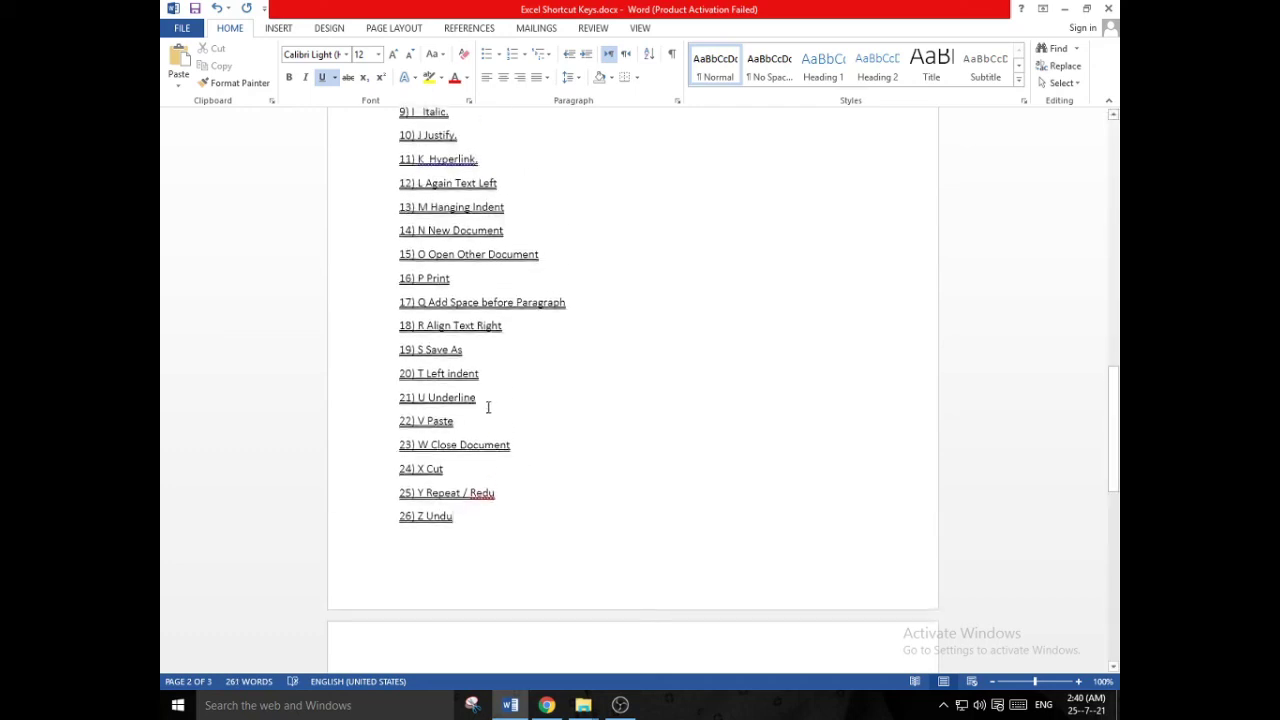
{"action": "left_click_drag", "start_coordinate": [403, 443], "coordinate": [477, 452]}
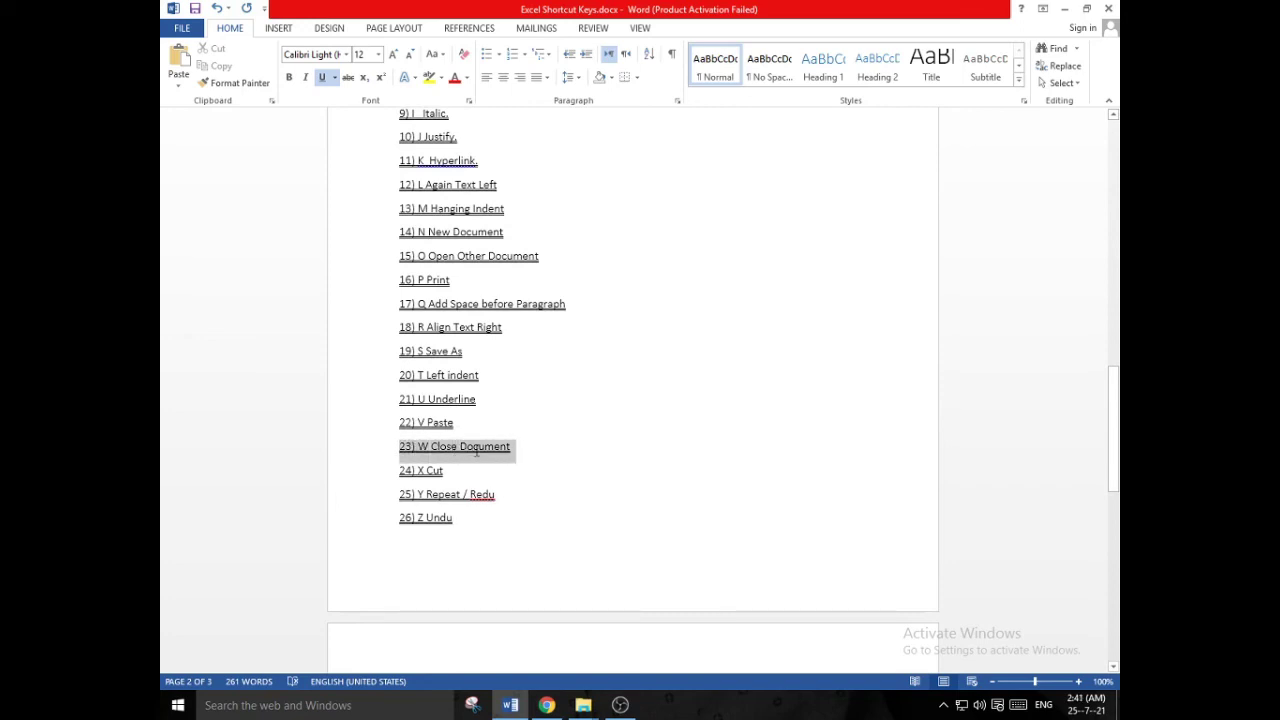
{"action": "key", "text": "Delete"}
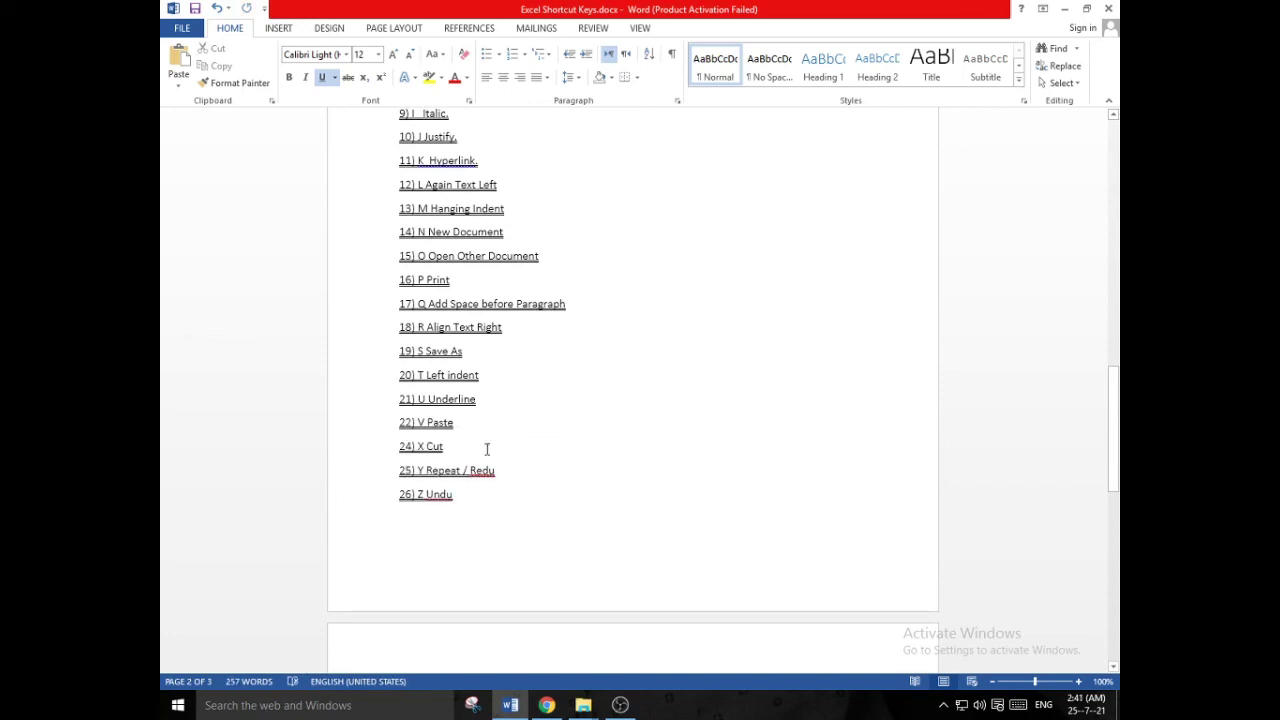
{"action": "key", "text": "ctrl+z"}
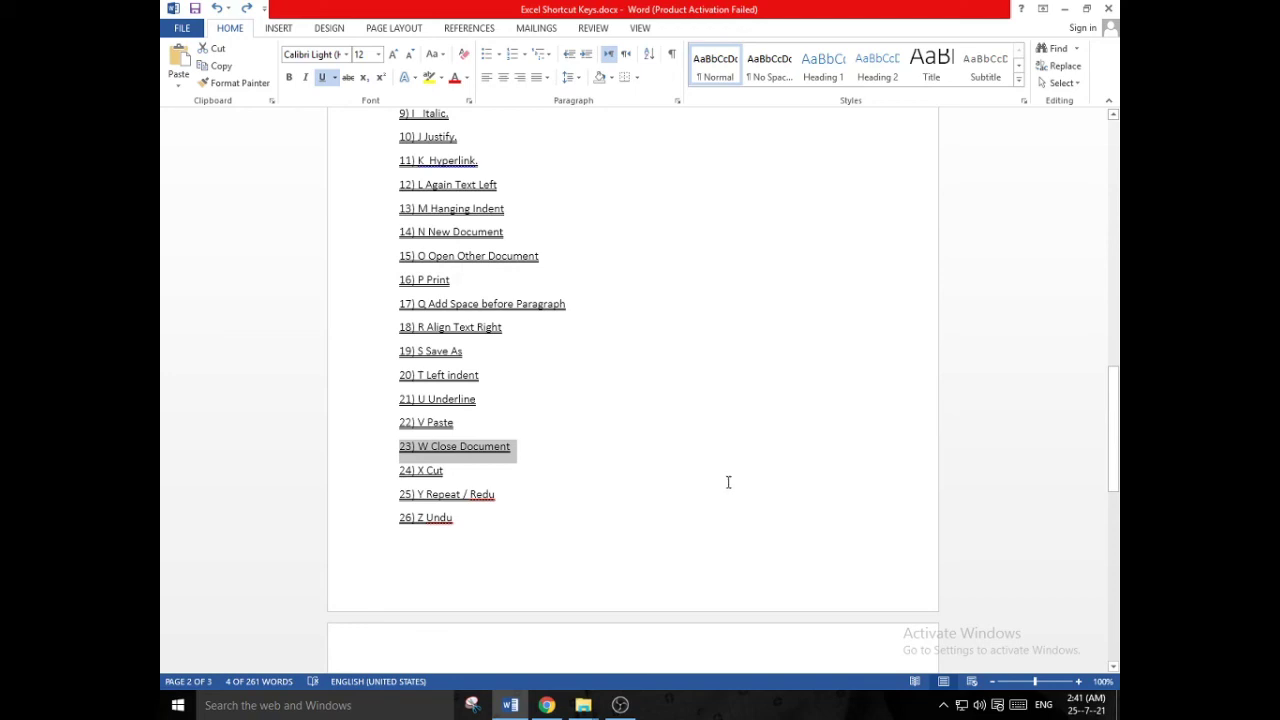
- Delete the "23) W Close Document" line again, alternate undo and redo of the deletion, and finish with the line restored
{"action": "key", "text": "Delete"}
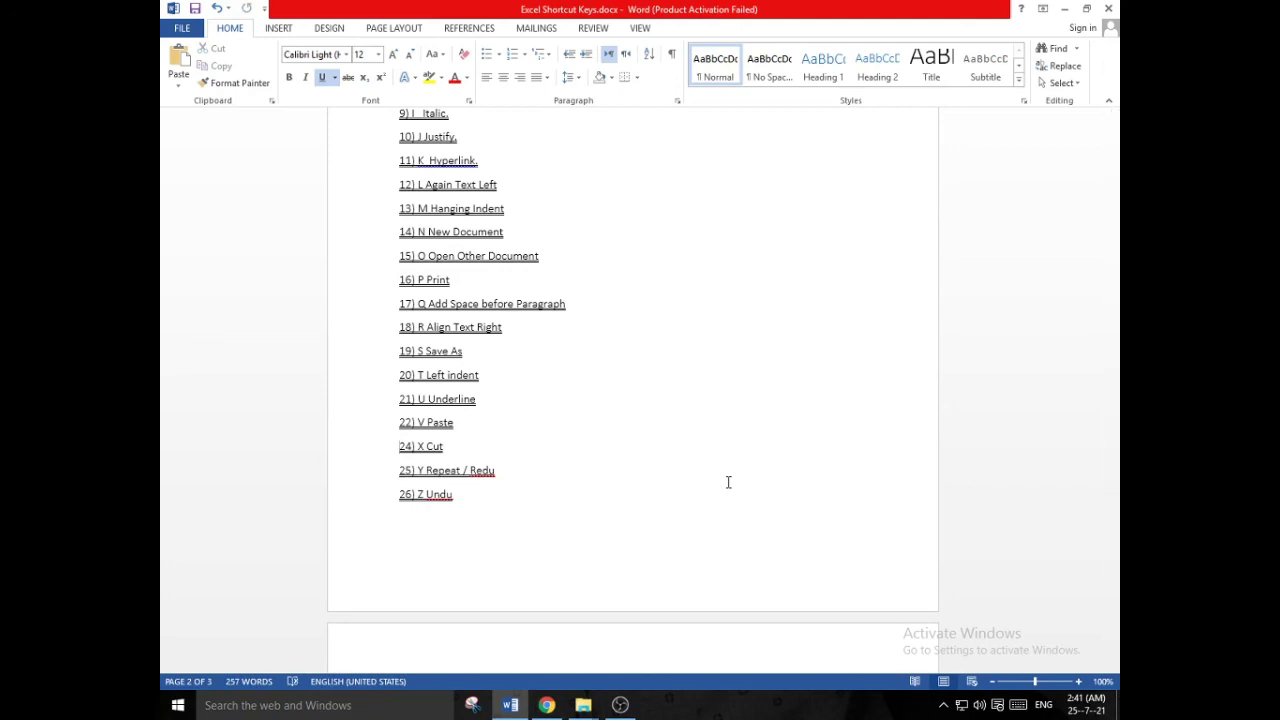
{"action": "key", "text": "ctrl+z"}
{"action": "key", "text": "ctrl+y"}
{"action": "key", "text": "ctrl+z"}
{"action": "key", "text": "ctrl+y"}
{"action": "key", "text": "ctrl+z"}
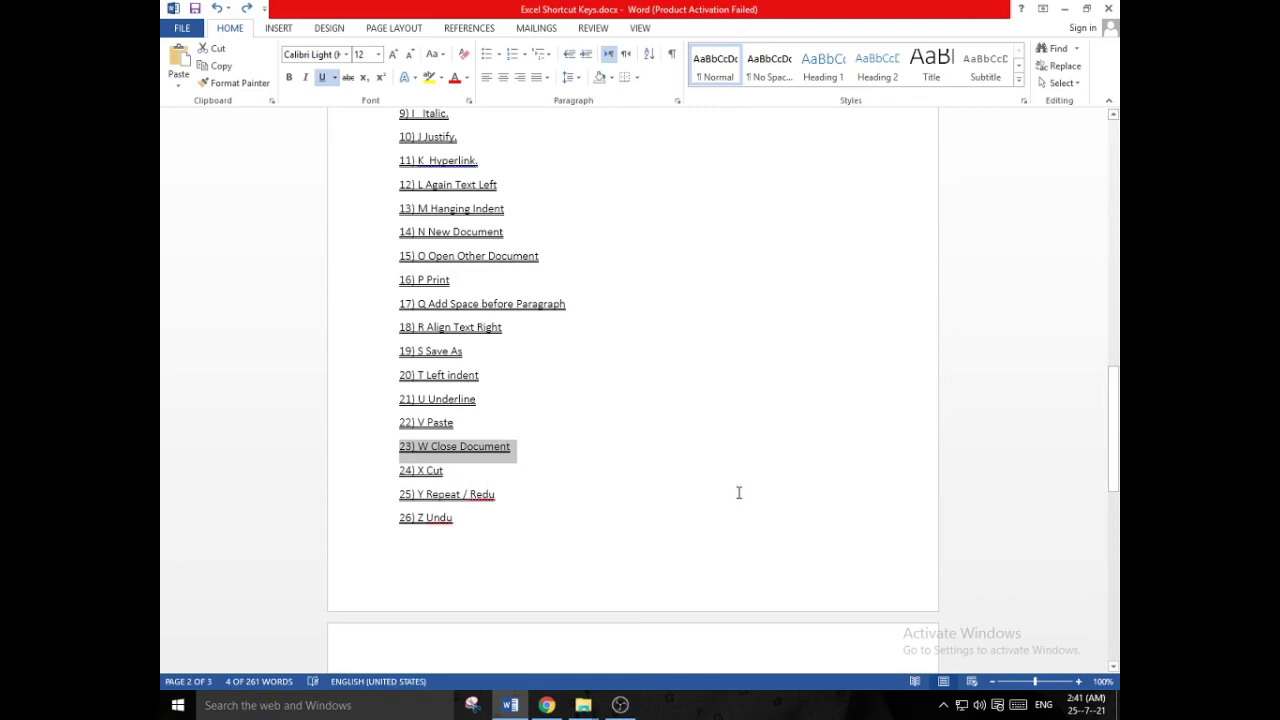
{"action": "left_click", "coordinate": [518, 450]}
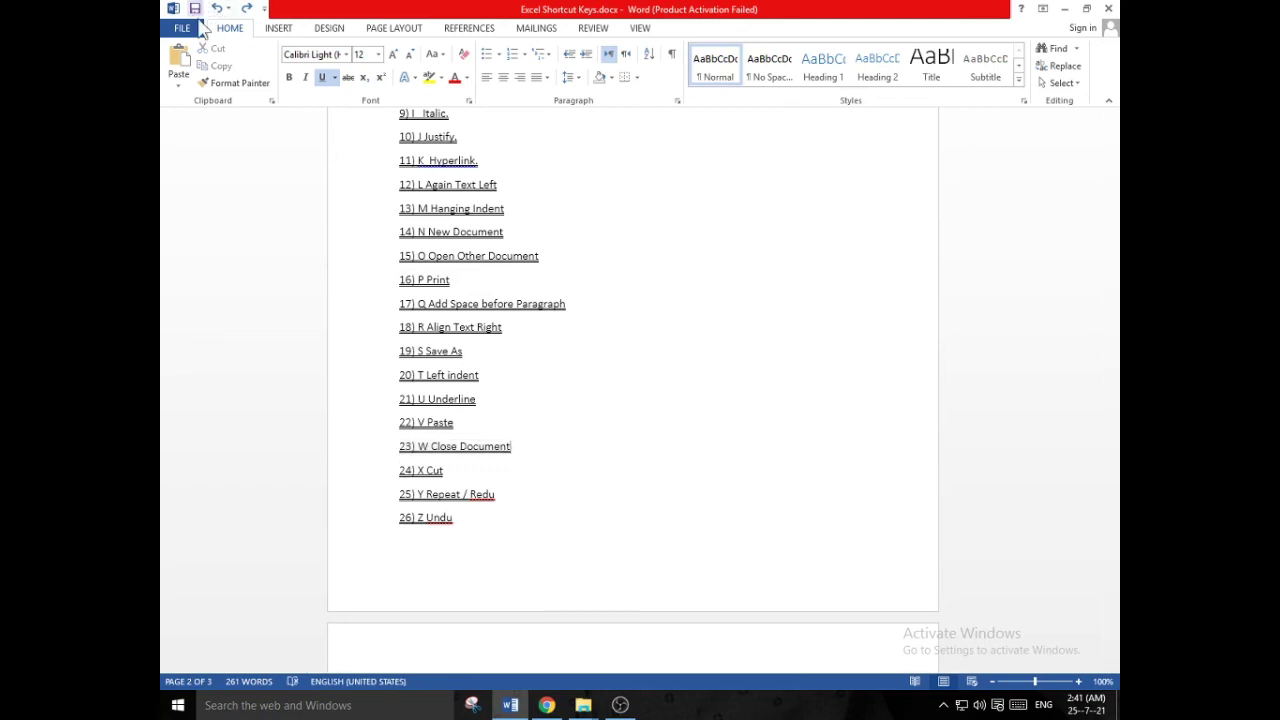
- Collapse the ribbon, show its Home commands temporarily, and expand the ribbon permanently again
{"action": "scroll", "coordinate": [357, 346], "scroll_direction": "down", "scroll_amount": 2}
{"action": "left_click", "coordinate": [498, 419]}
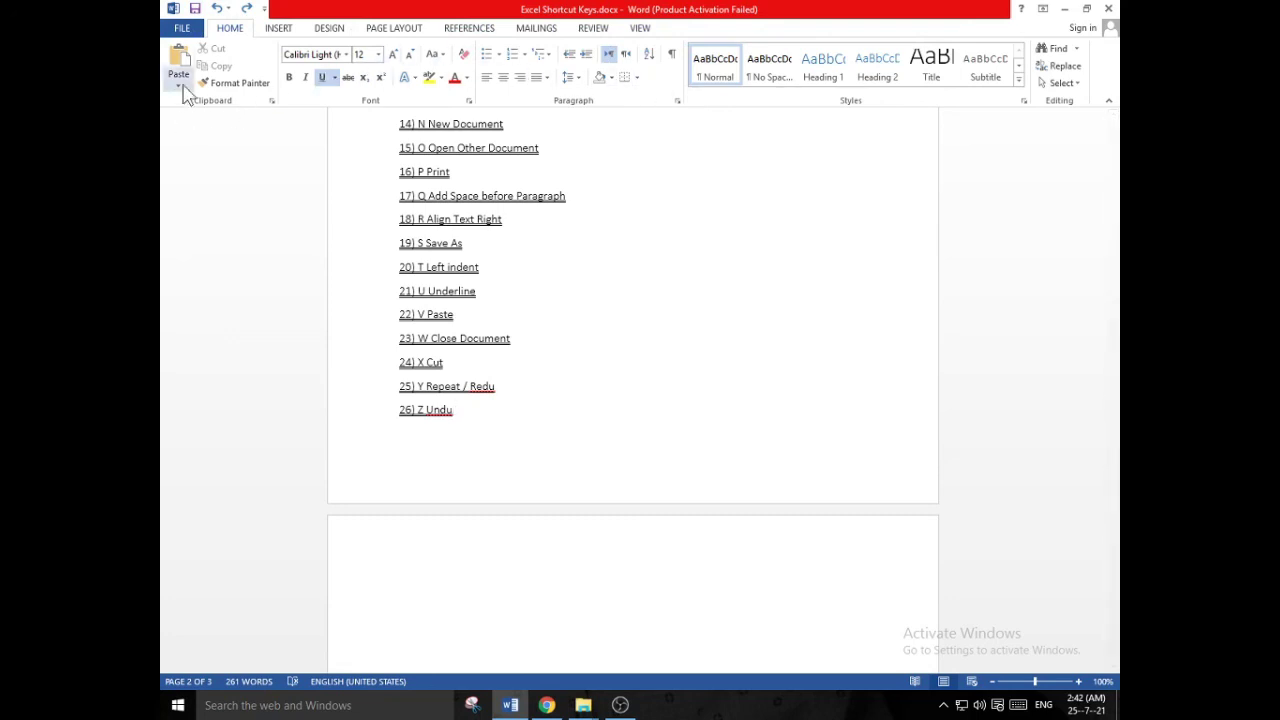
{"action": "left_click", "coordinate": [1111, 101]}
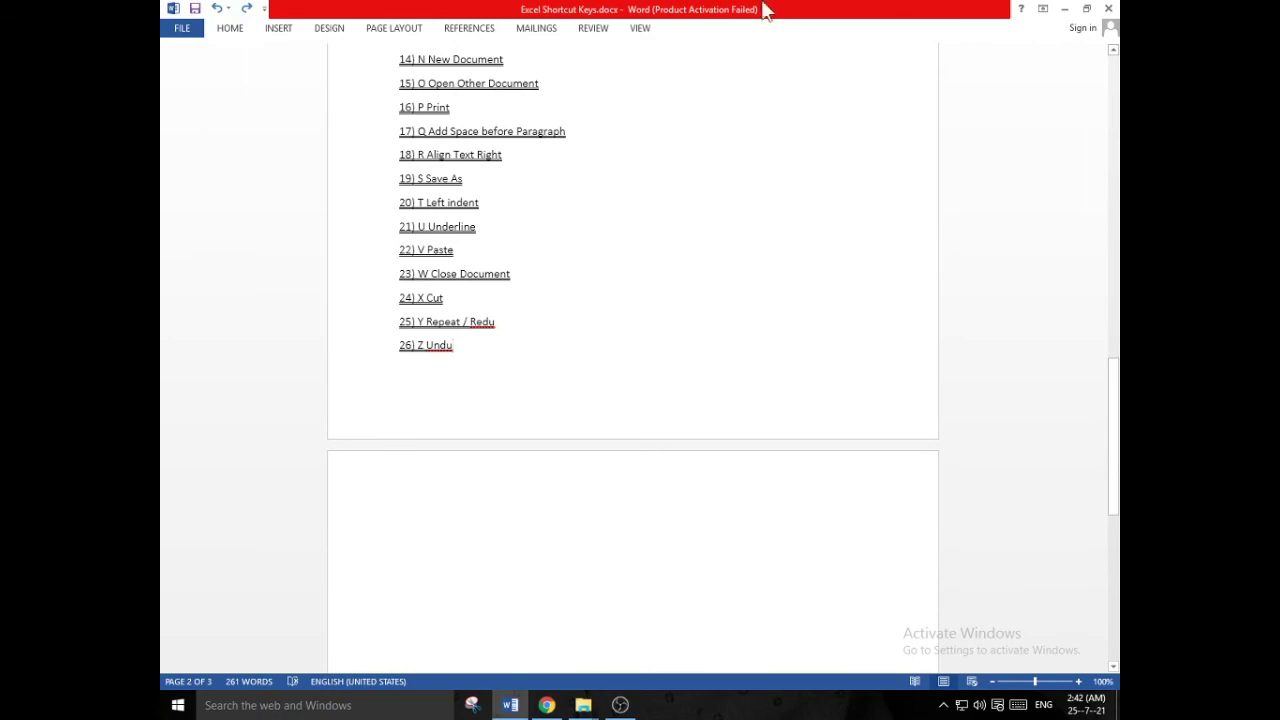
{"action": "left_click", "coordinate": [232, 30]}
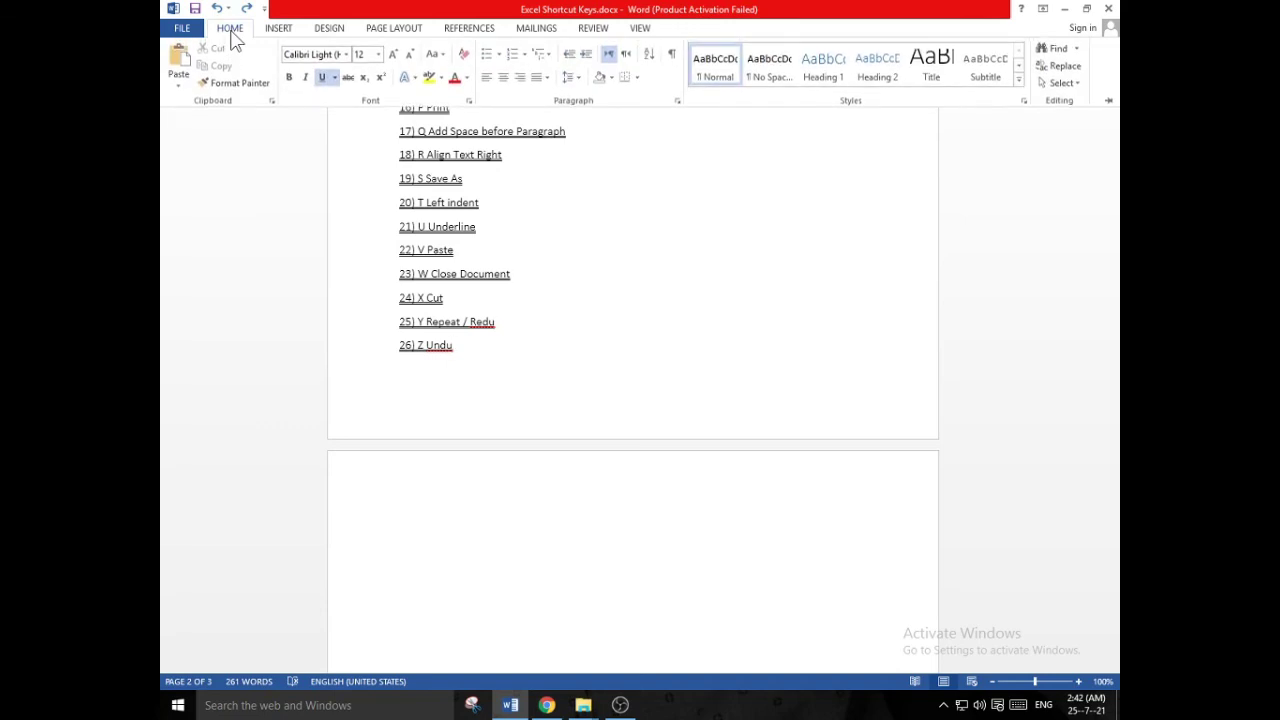
{"action": "left_click", "coordinate": [417, 294]}
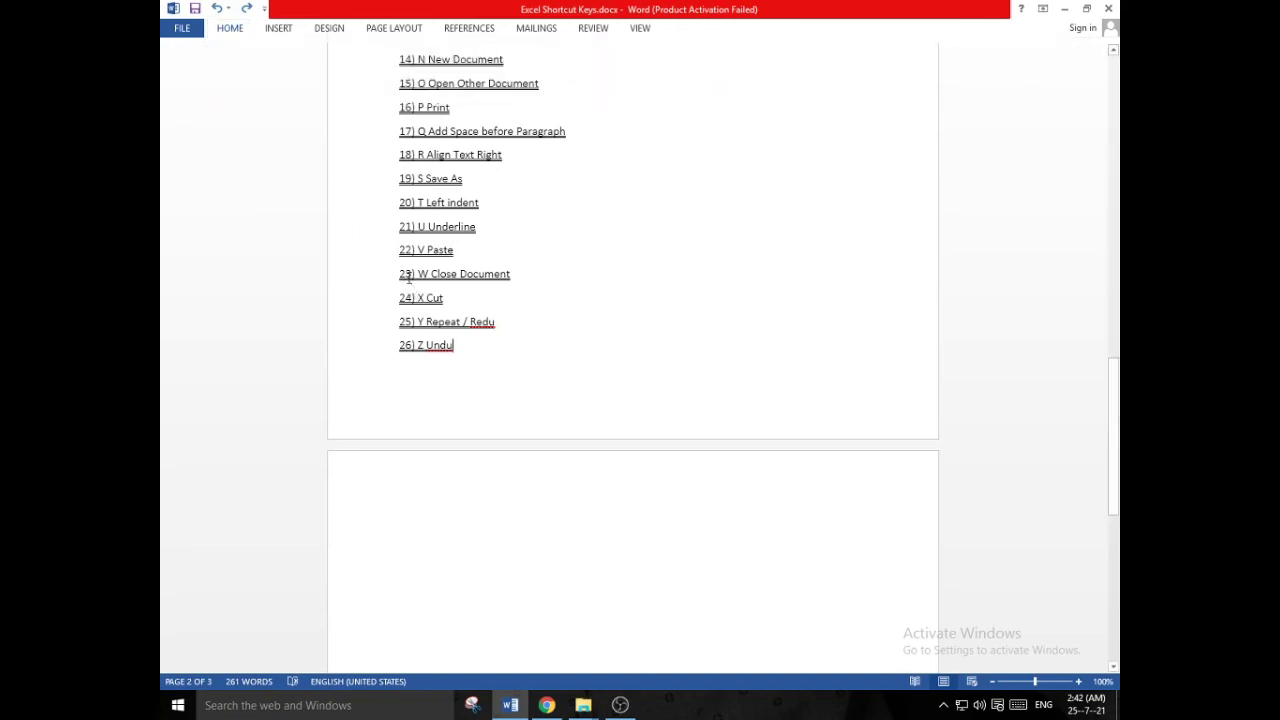
{"action": "scroll", "coordinate": [454, 255], "scroll_direction": "up", "scroll_amount": 1}
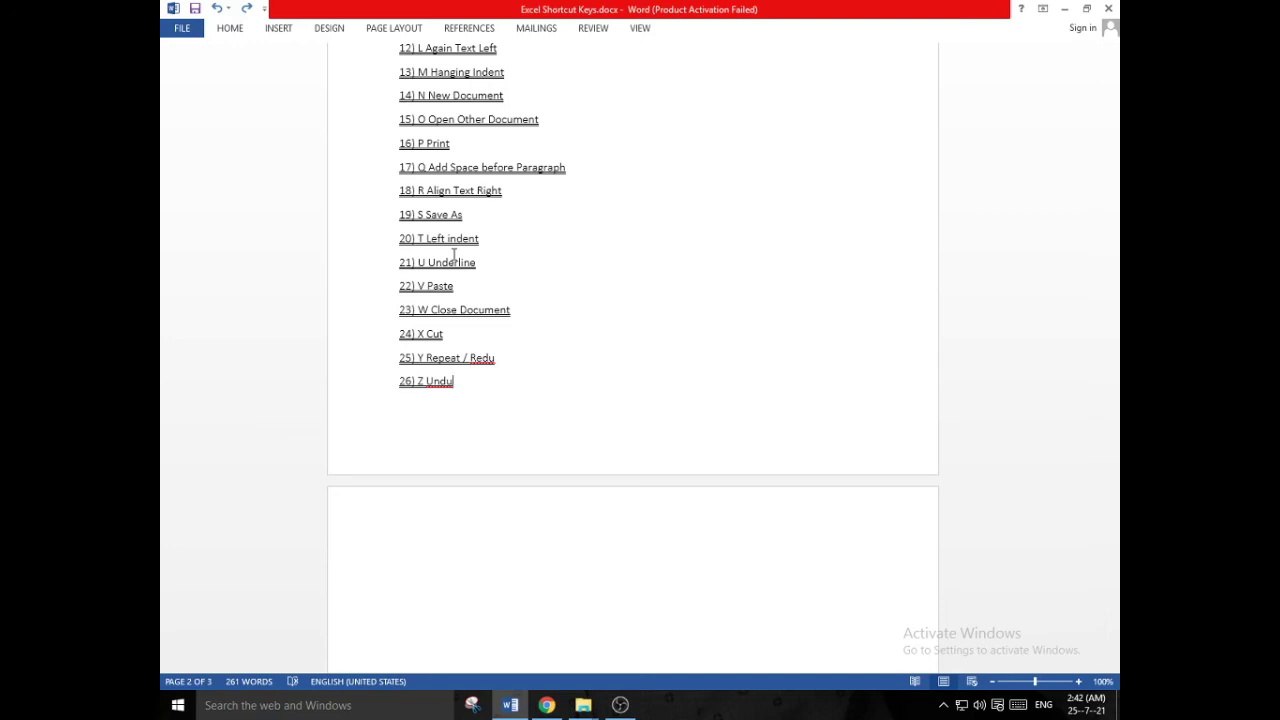
{"action": "key", "text": "ctrl+F1"}
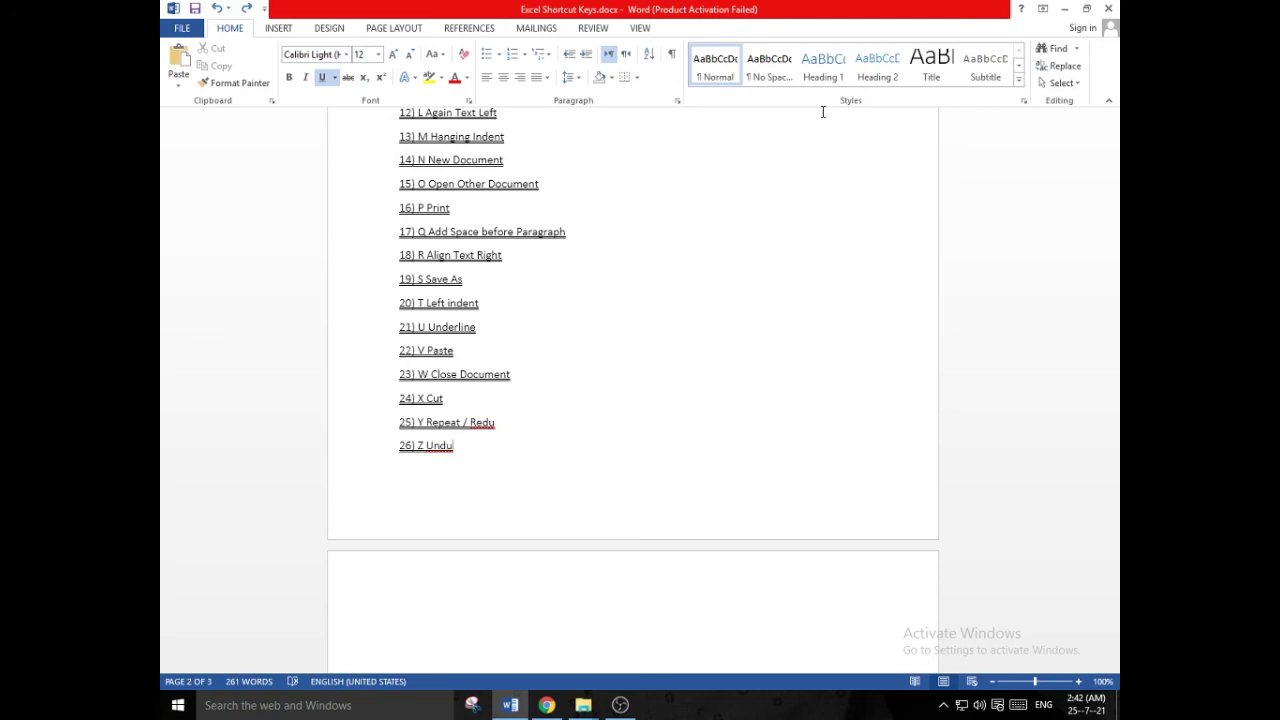
- Display the Reveal Formatting details for the "26) Z Undu" line, look through them, and close them
{"action": "key", "text": "shift+F1"}
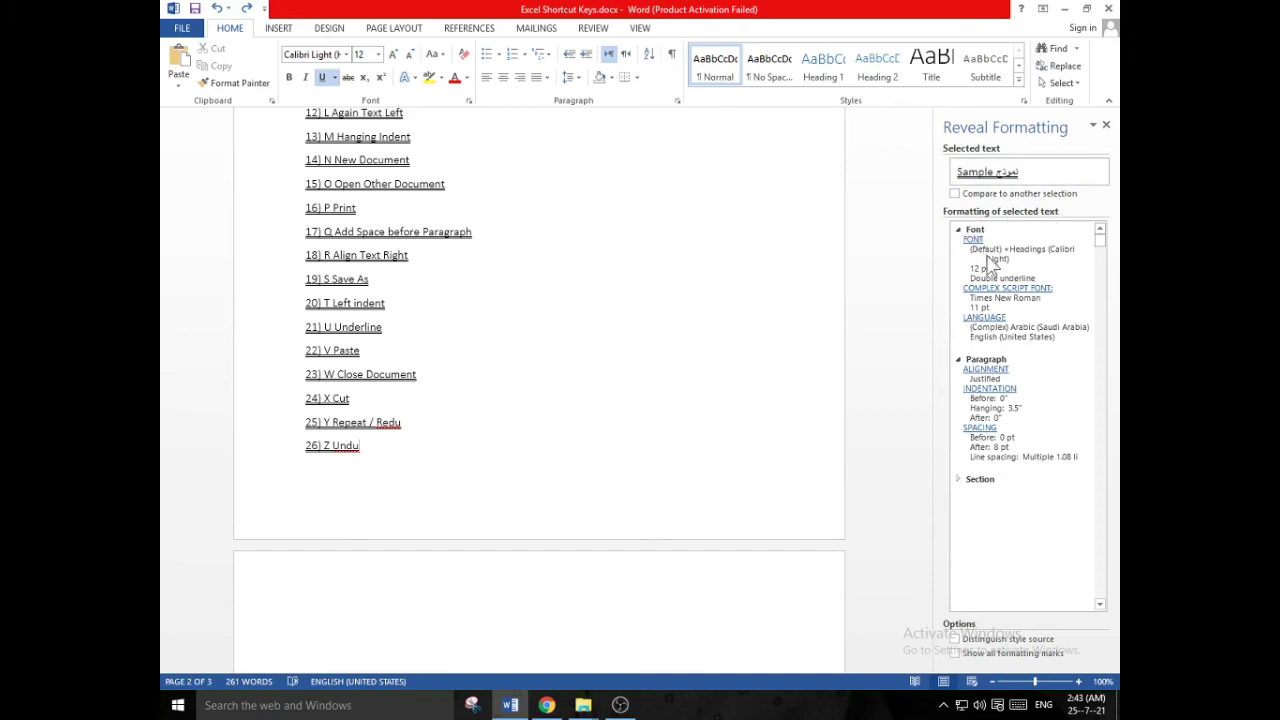
{"action": "left_click_drag", "start_coordinate": [1106, 252], "coordinate": [1106, 587]}
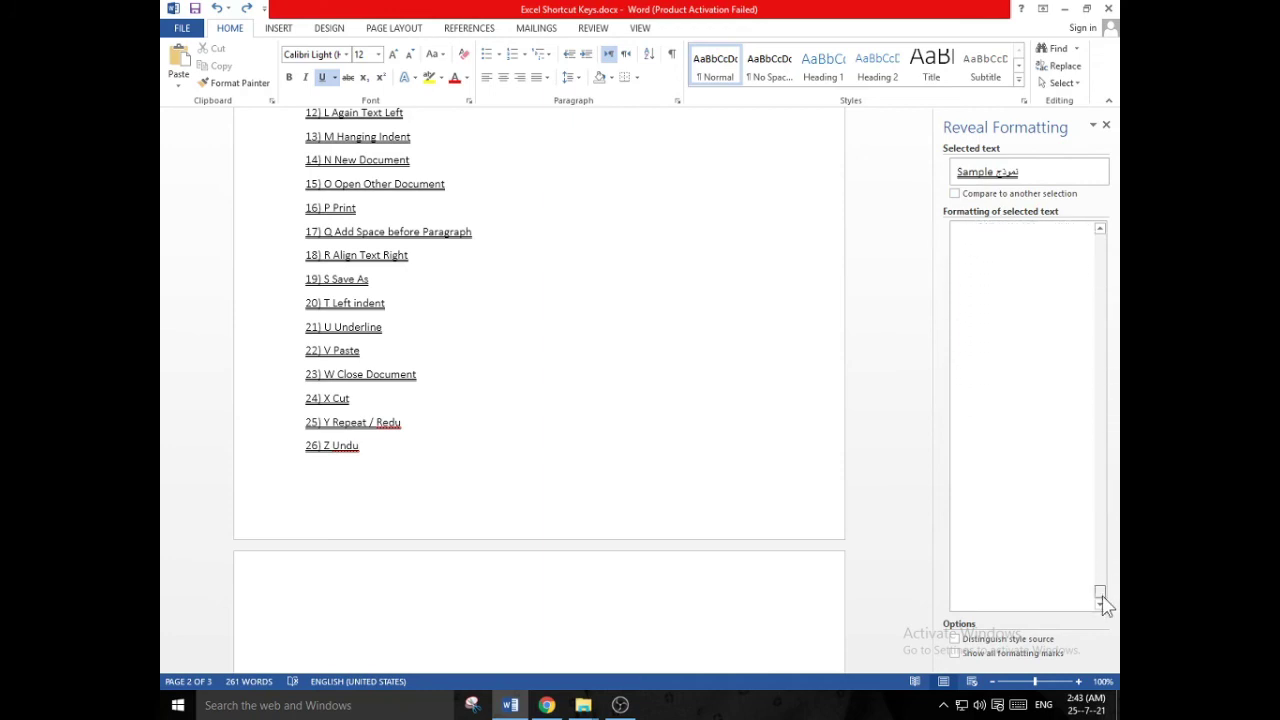
{"action": "scroll", "coordinate": [1029, 545], "scroll_direction": "up", "scroll_amount": 5}
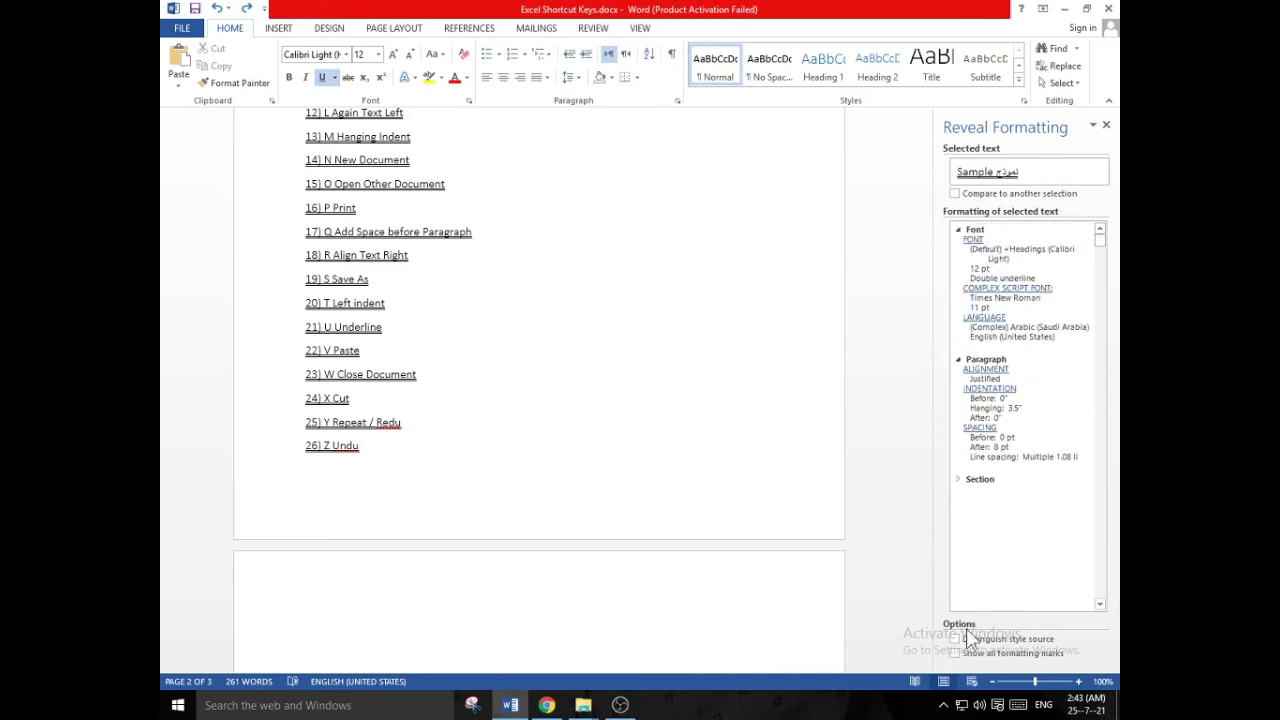
{"action": "left_click", "coordinate": [1106, 124]}
- Look over the MS Word shortcut key list and save the document
{"action": "scroll", "coordinate": [823, 230], "scroll_direction": "up", "scroll_amount": 5}
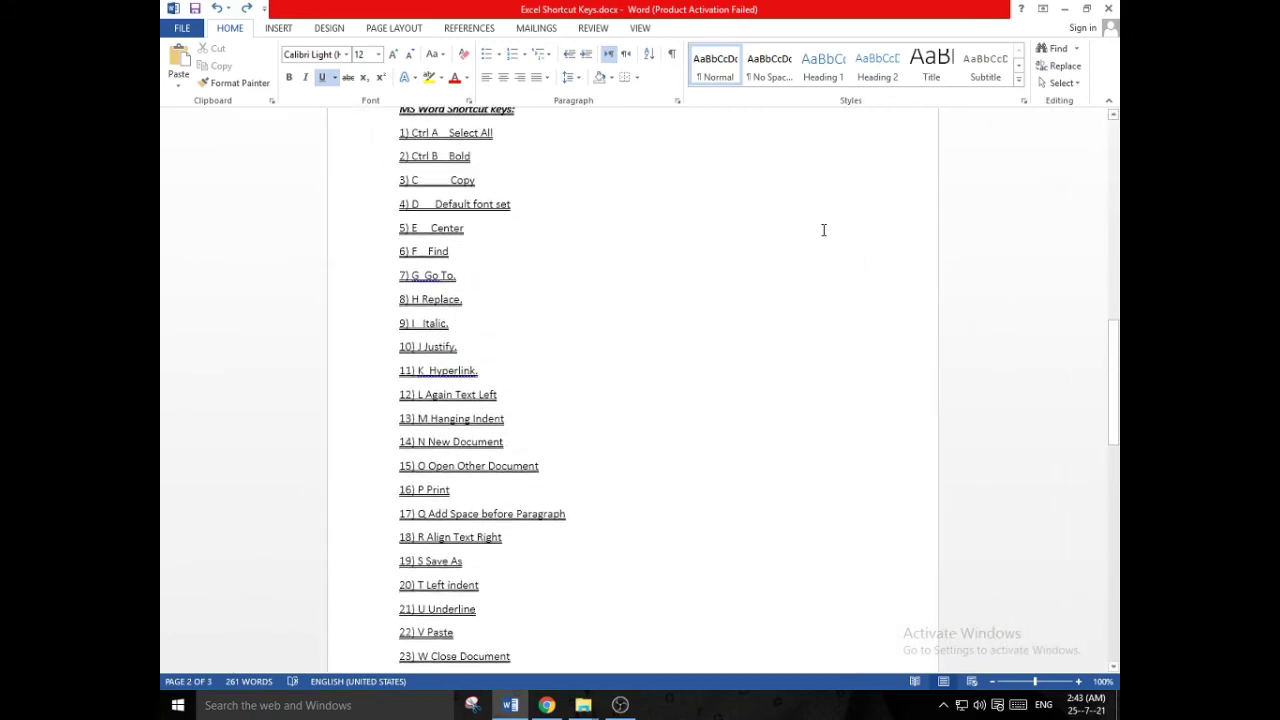
{"action": "scroll", "coordinate": [823, 230], "scroll_direction": "down", "scroll_amount": 2}
{"action": "scroll", "coordinate": [823, 230], "scroll_direction": "down", "scroll_amount": 3}
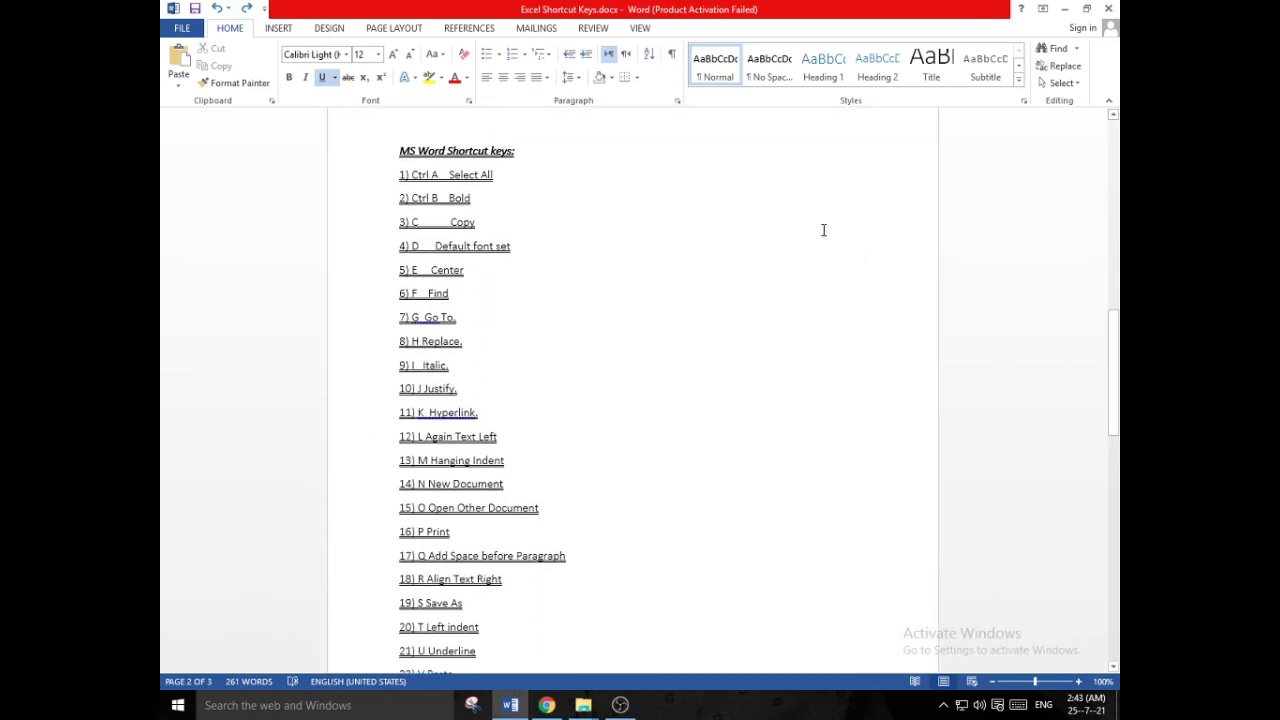
{"action": "scroll", "coordinate": [816, 236], "scroll_direction": "down", "scroll_amount": 3}
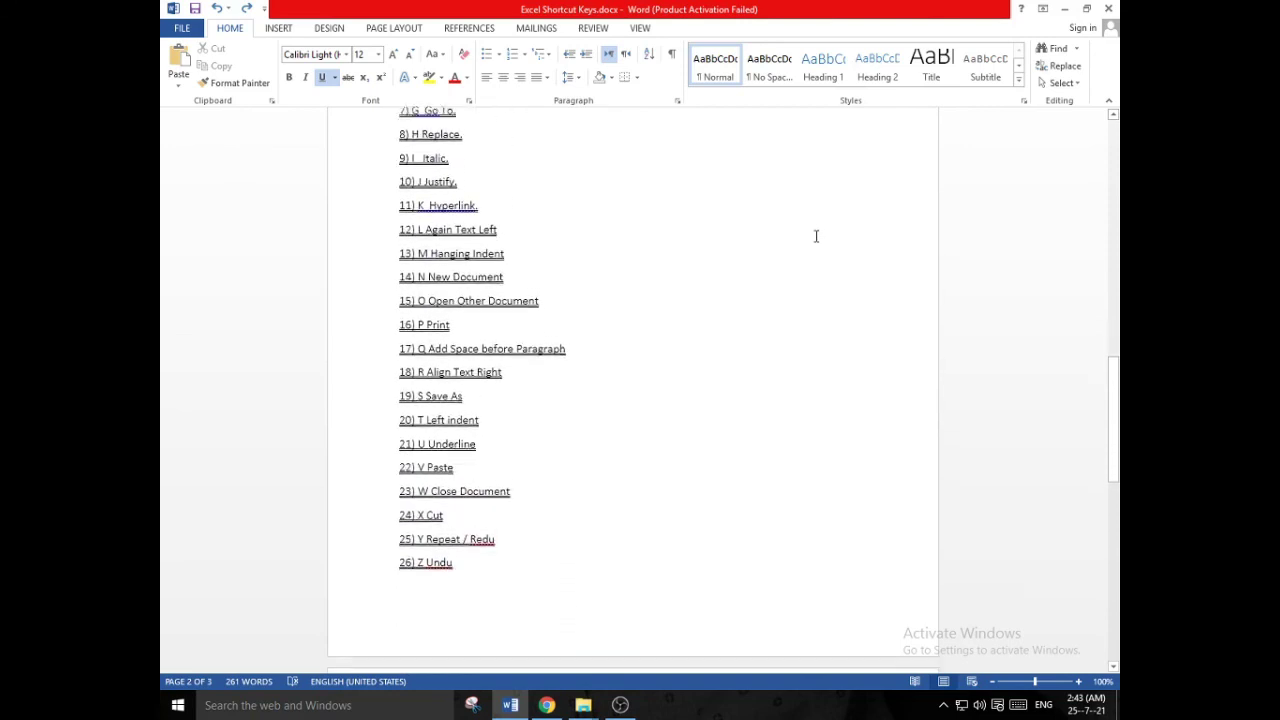
{"action": "scroll", "coordinate": [816, 236], "scroll_direction": "up", "scroll_amount": 6}
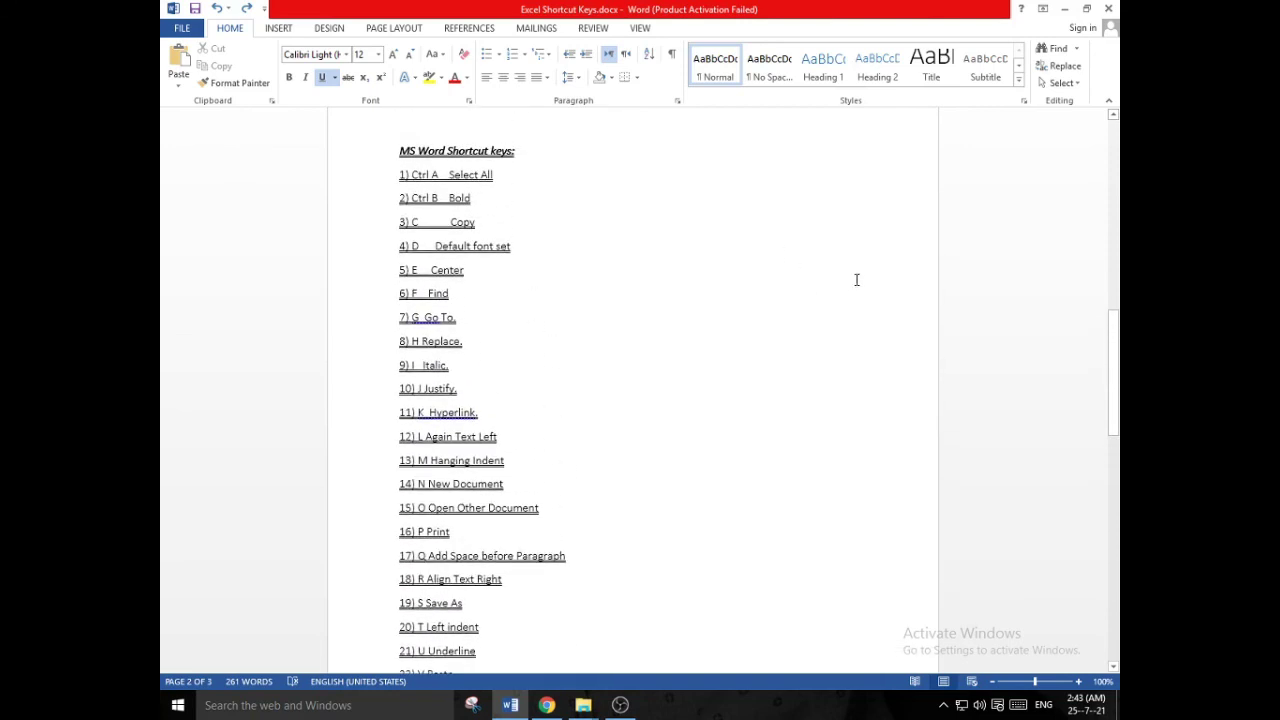
{"action": "scroll", "coordinate": [856, 280], "scroll_direction": "down", "scroll_amount": 1}
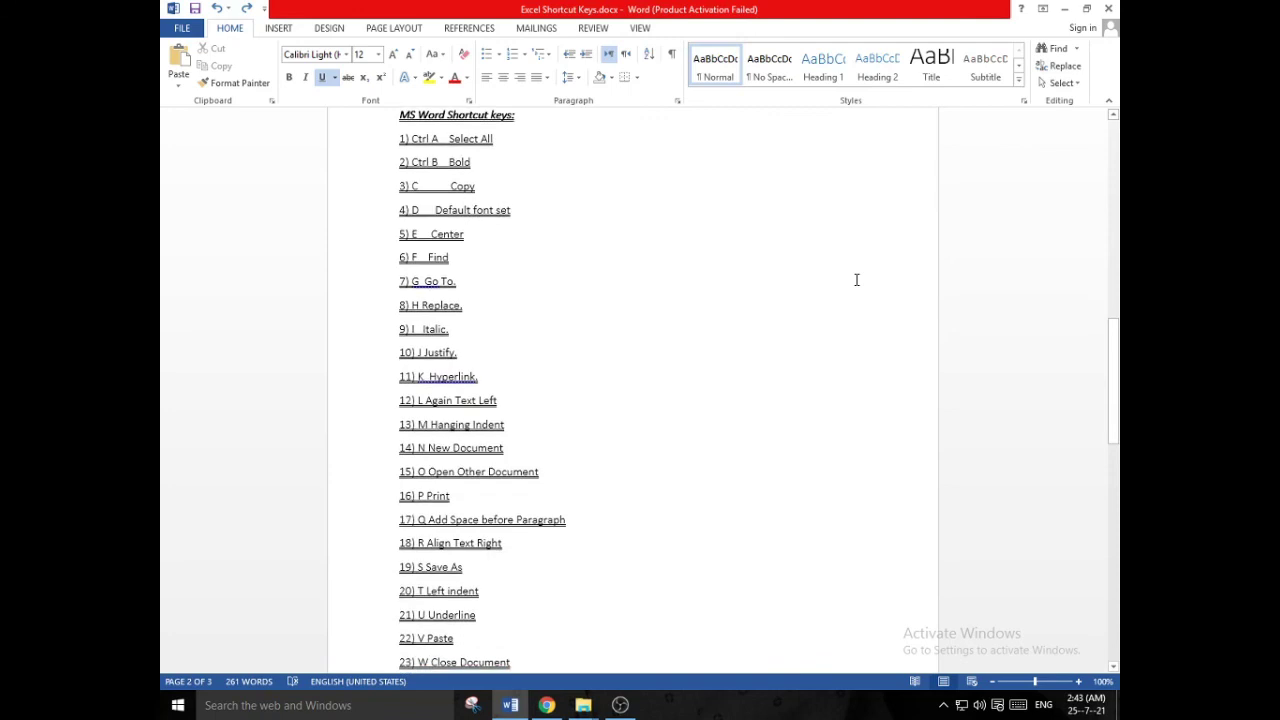
{"action": "left_click", "coordinate": [194, 11]}
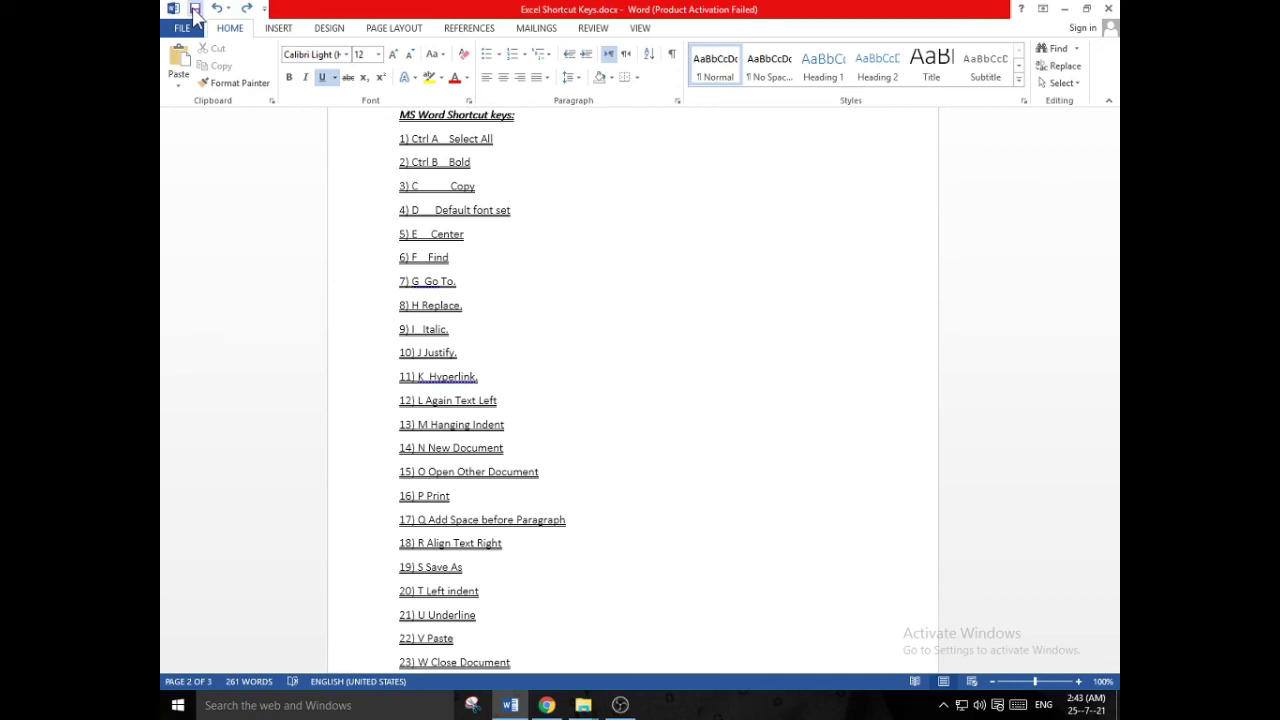